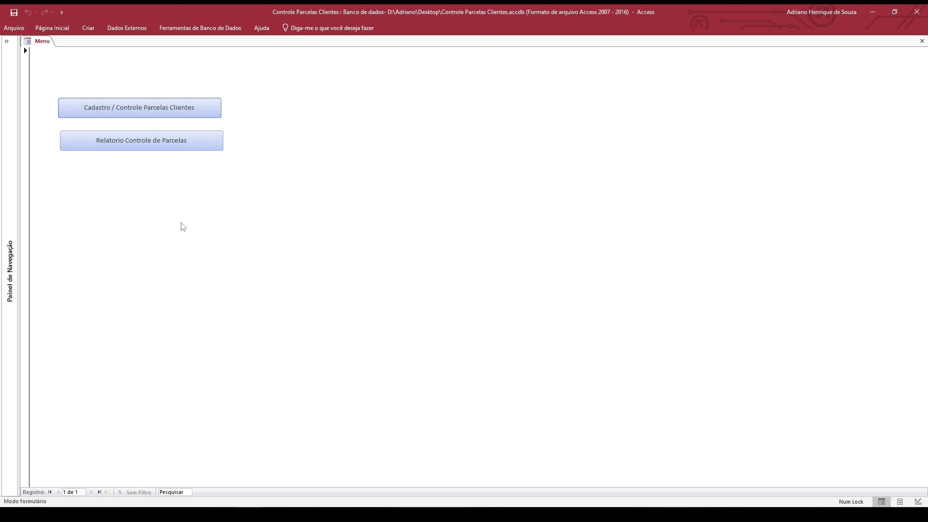
- On the Controle Parcelas Clientes form's Parcelas page, preview client 1's Recibo Parcelas report at full size, then close it
{"action": "left_click", "coordinate": [186, 118]}
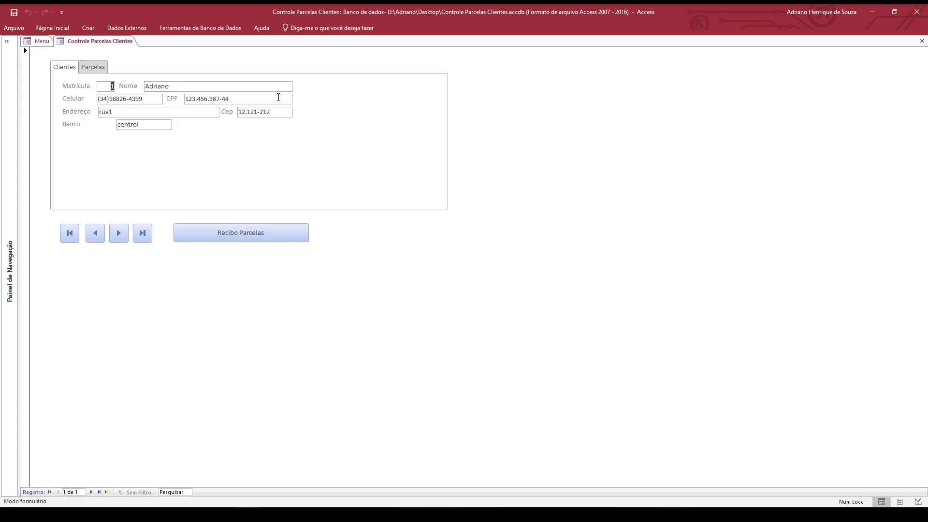
{"action": "left_click", "coordinate": [93, 66]}
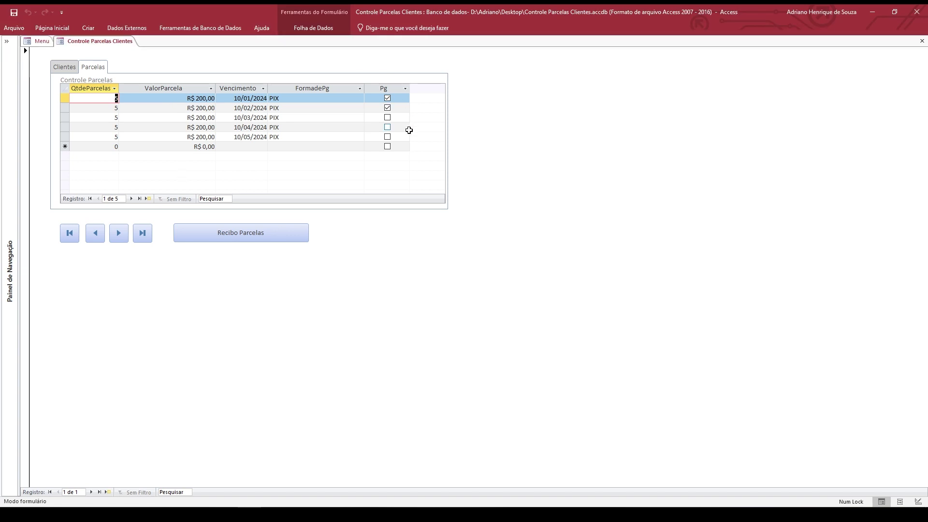
{"action": "left_click", "coordinate": [288, 236]}
{"action": "type", "text": "1"}
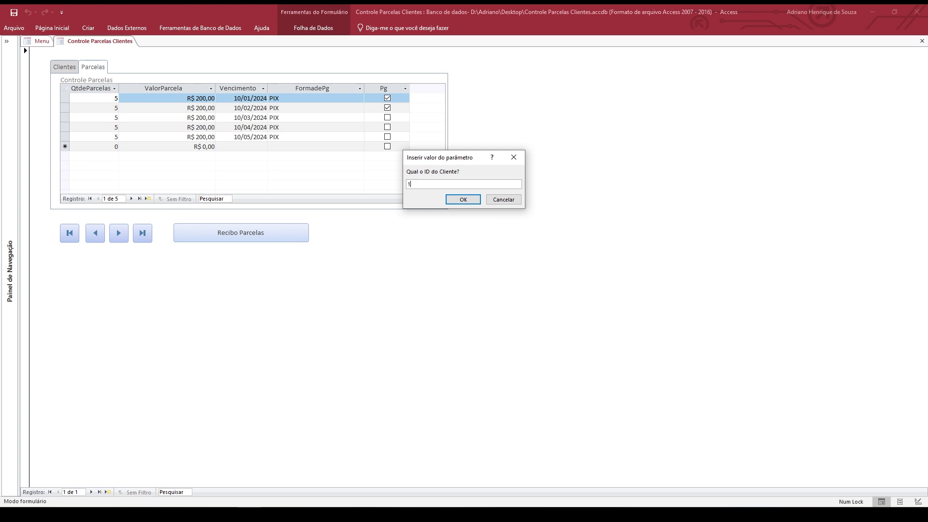
{"action": "key", "text": "Return"}
{"action": "left_click", "coordinate": [498, 170]}
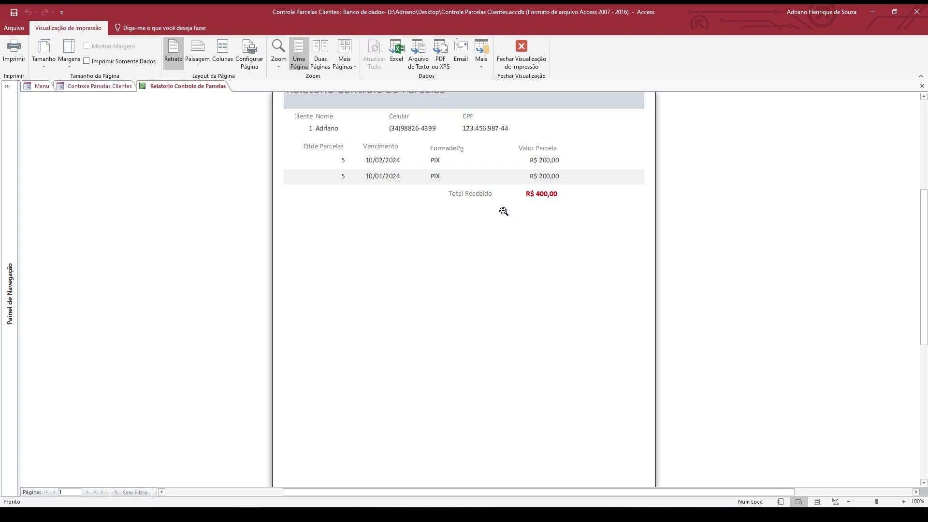
{"action": "left_click", "coordinate": [522, 52]}
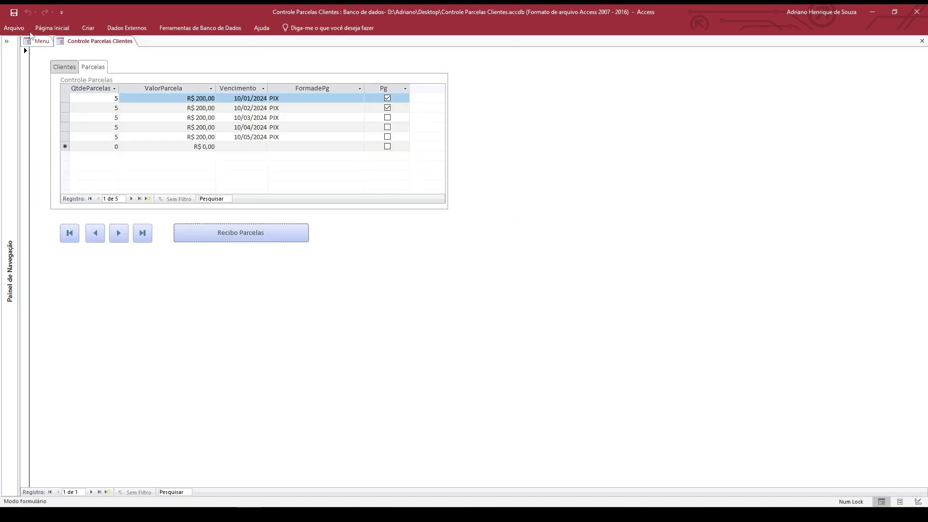
- Create a blank database named 'Controle de Parcelas Clientes' saved to the Desktop
{"action": "left_click", "coordinate": [14, 27]}
{"action": "left_click", "coordinate": [25, 65]}
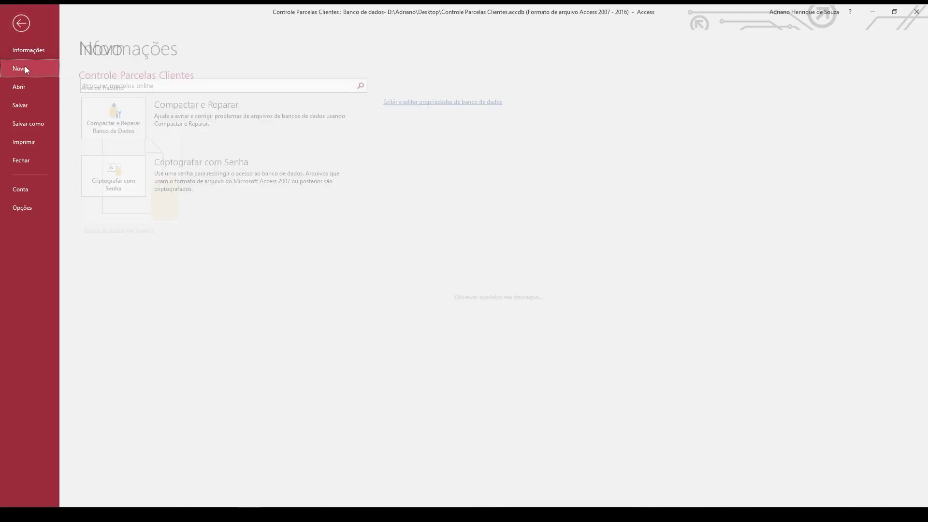
{"action": "left_click", "coordinate": [147, 200]}
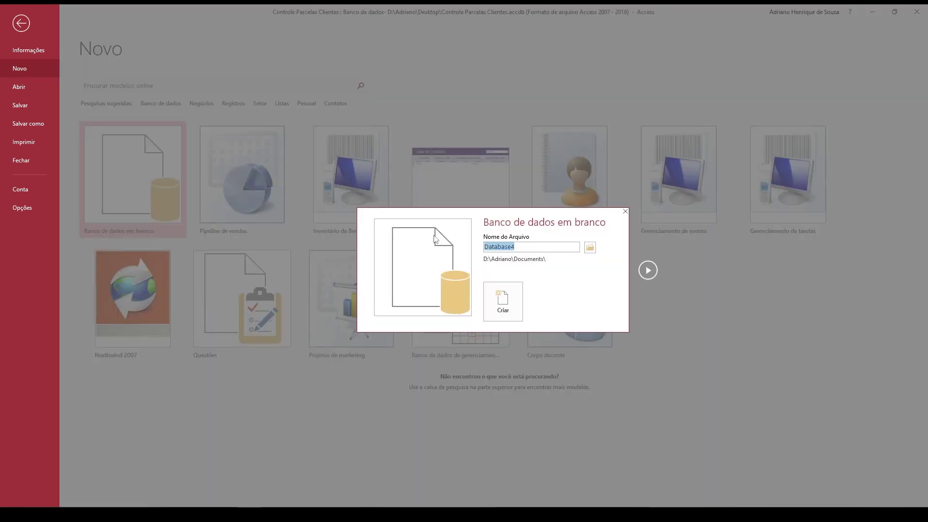
{"action": "type", "text": "Co"}
{"action": "type", "text": "ntrole de "}
{"action": "type", "text": "Parcelas"}
{"action": "type", "text": " Cliente"}
{"action": "type", "text": "s"}
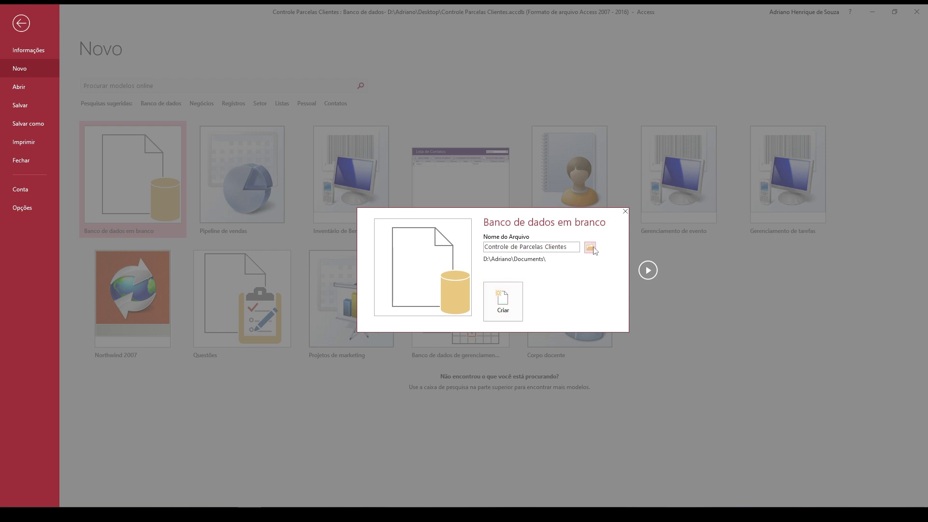
{"action": "left_click", "coordinate": [590, 247]}
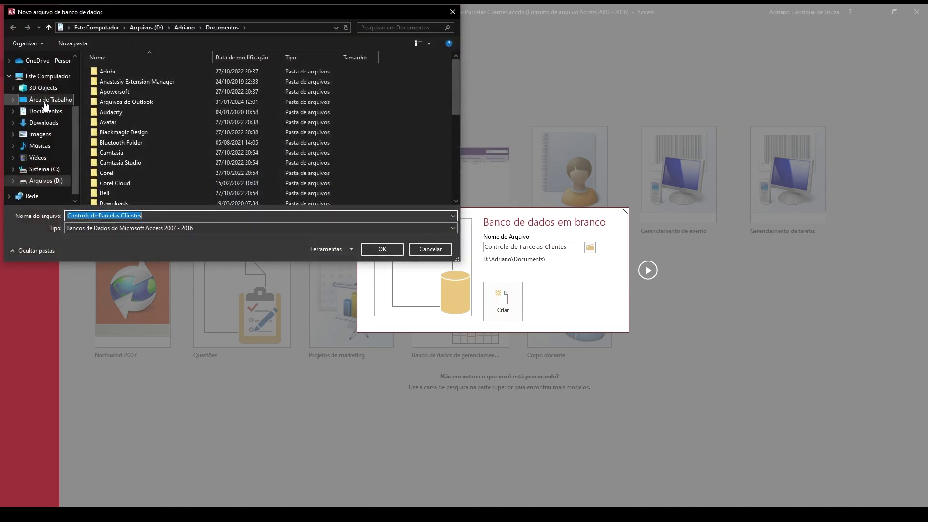
{"action": "left_click", "coordinate": [46, 100]}
{"action": "left_click", "coordinate": [382, 249]}
{"action": "left_click", "coordinate": [503, 302]}
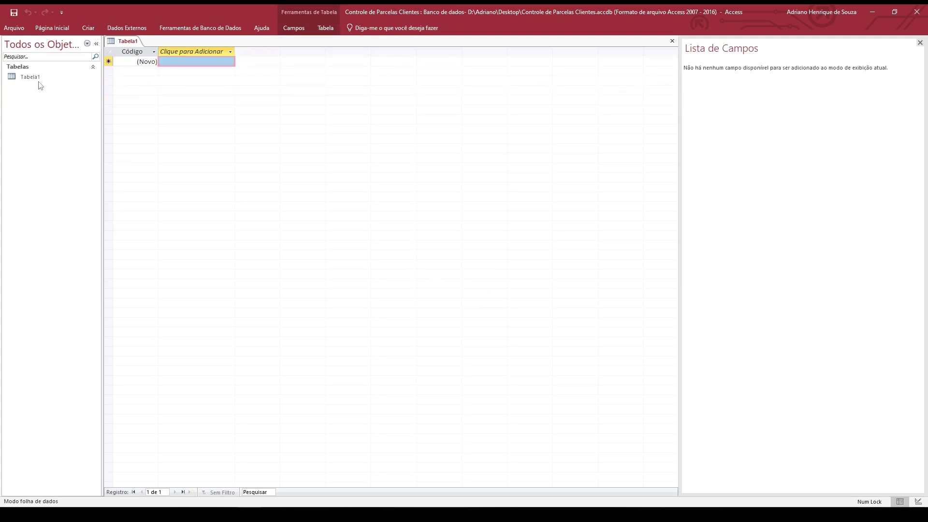
- Open Tabela1 in Design view and save it as 'Clientes'
{"action": "right_click", "coordinate": [38, 82]}
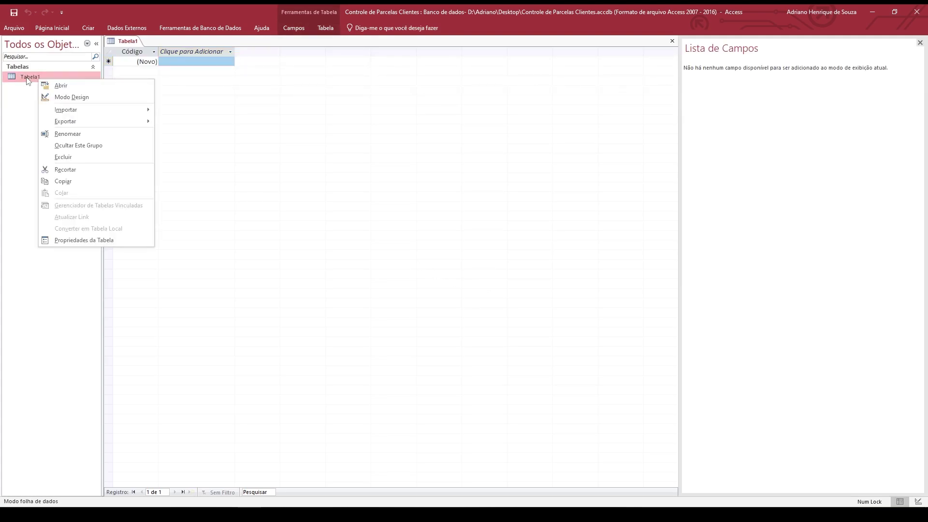
{"action": "right_click", "coordinate": [26, 78]}
{"action": "left_click", "coordinate": [57, 96]}
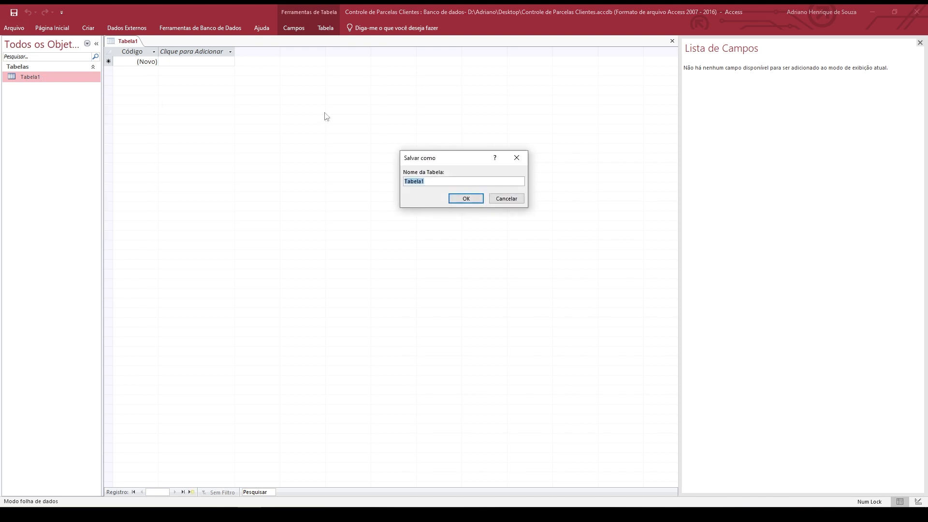
{"action": "type", "text": "C"}
{"action": "type", "text": "ientes"}
{"action": "key", "text": "Home"}
{"action": "key", "text": "Right"}
{"action": "type", "text": "l"}
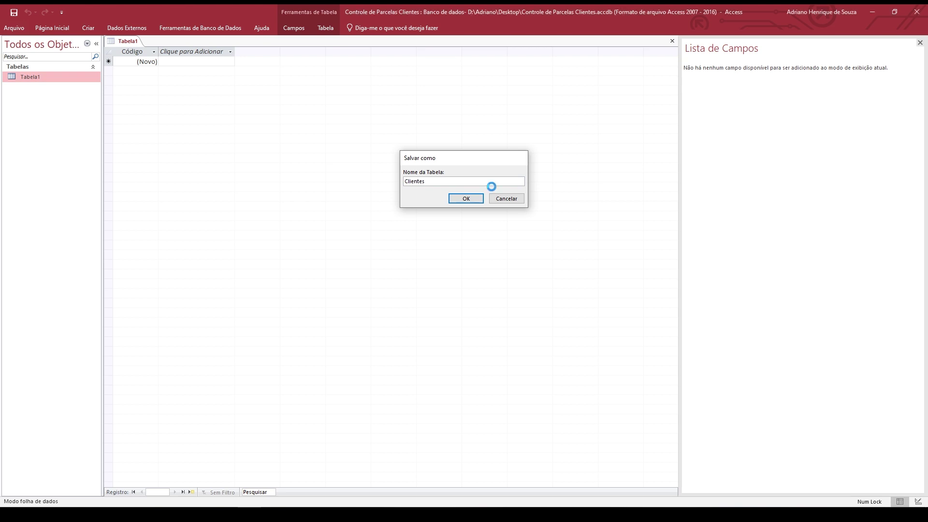
{"action": "key", "text": "Return"}
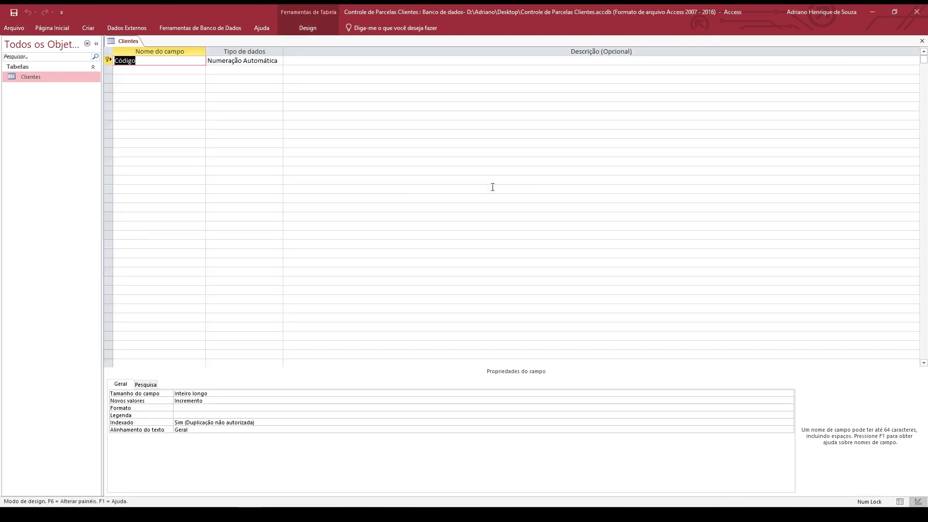
- Add fields IDCliente, Nome, CPF and Telefone to the Clientes design
{"action": "type", "text": "ID"}
{"action": "type", "text": "Cliente"}
{"action": "key", "text": "Down"}
{"action": "type", "text": "Nome"}
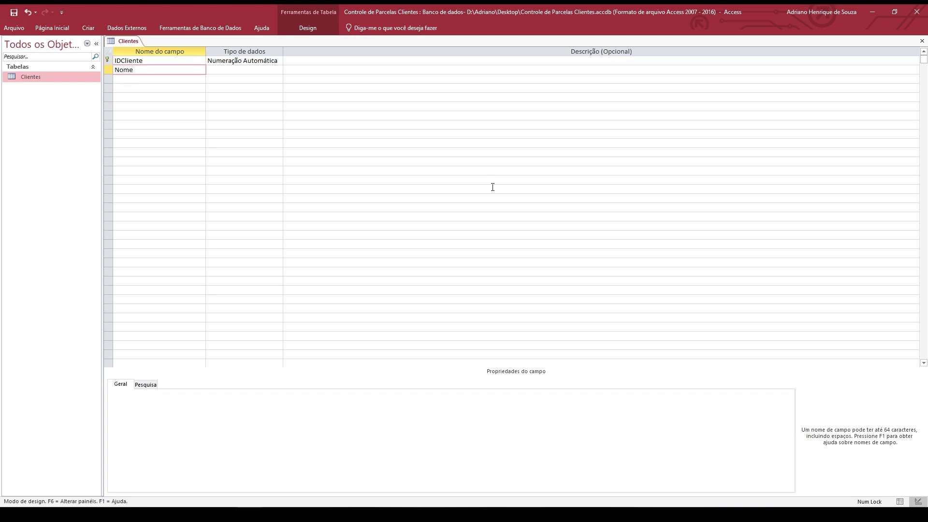
{"action": "key", "text": "Down"}
{"action": "type", "text": "CPF"}
{"action": "key", "text": "Down"}
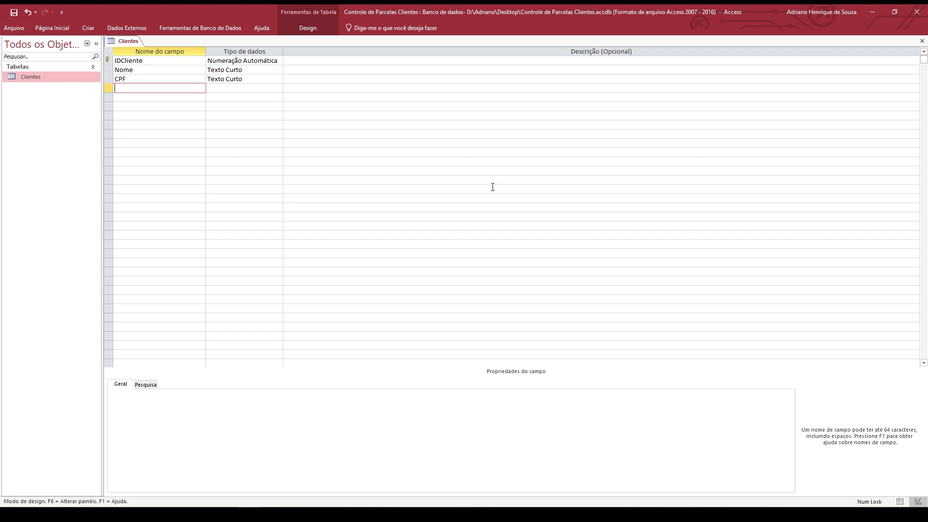
{"action": "type", "text": "Telefone"}
{"action": "key", "text": "Down"}
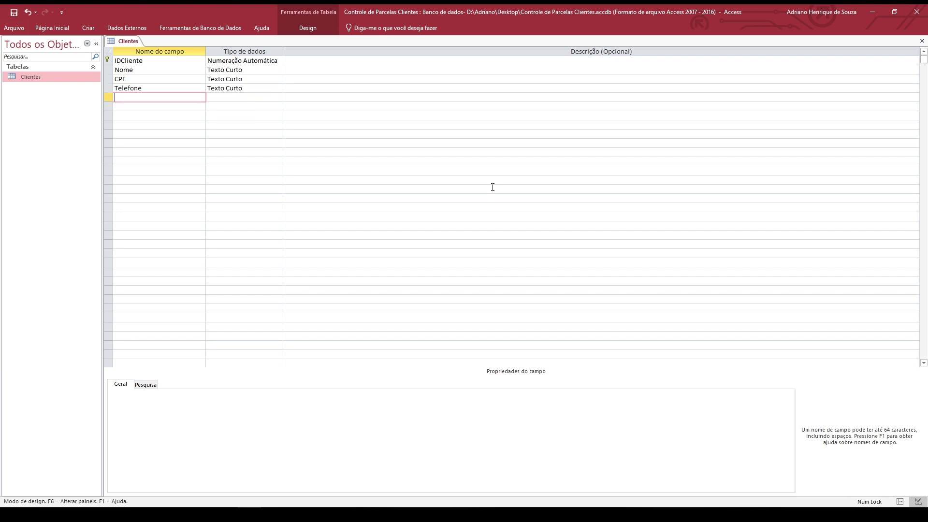
- Add short-text fields Endereço, Bairro and CEP
{"action": "type", "text": "Endereço"}
{"action": "key", "text": "Down"}
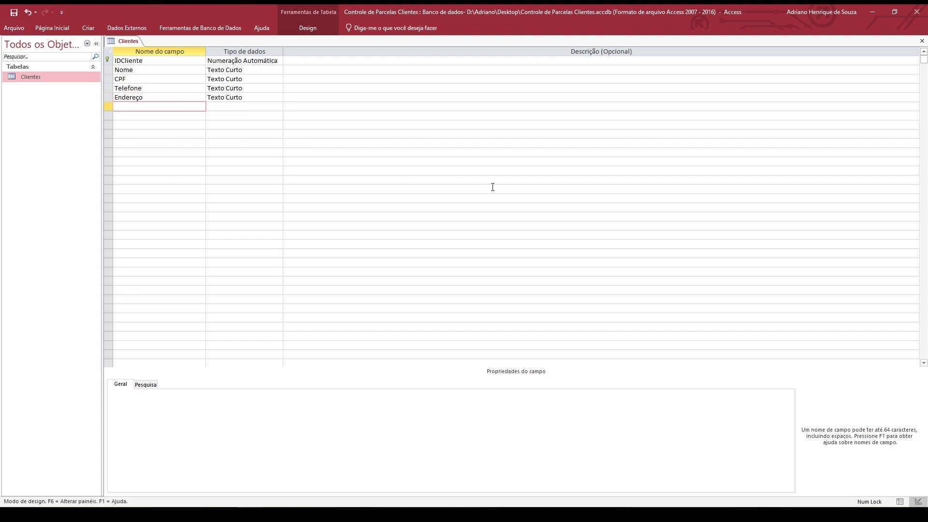
{"action": "type", "text": "Biarr"}
{"action": "type", "text": "o"}
{"action": "key", "text": "BackSpace"}
{"action": "key", "text": "BackSpace"}
{"action": "key", "text": "BackSpace"}
{"action": "type", "text": "airro"}
{"action": "key", "text": "Down"}
{"action": "type", "text": "CEp"}
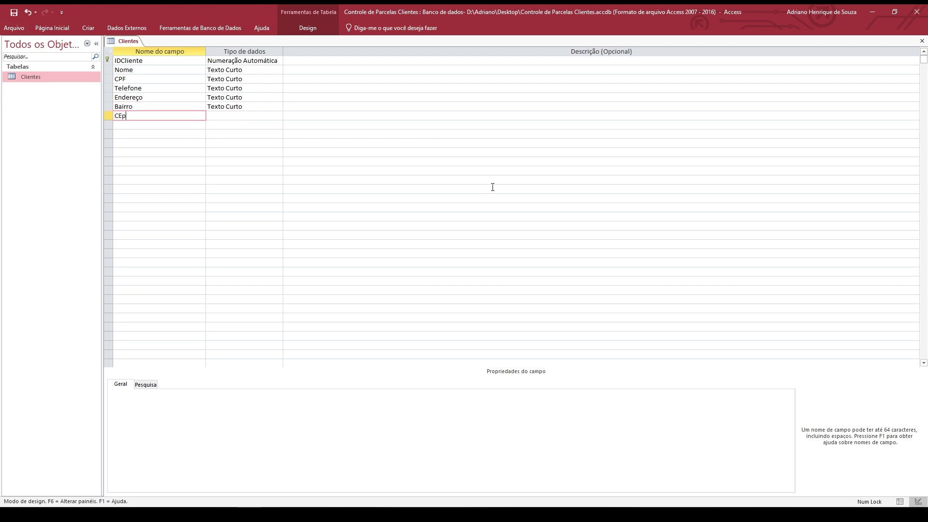
{"action": "key", "text": "BackSpace"}
{"action": "type", "text": "P"}
{"action": "left_click", "coordinate": [249, 118]}
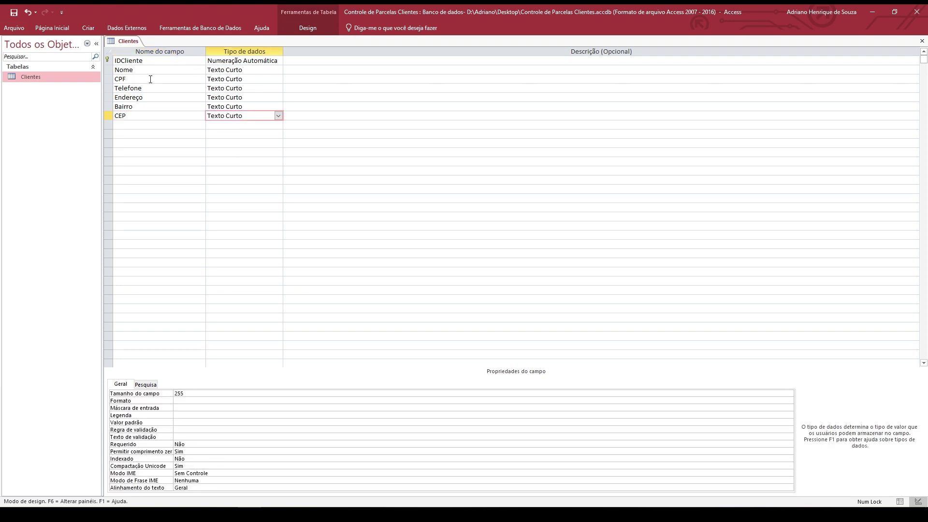
- Give the CPF field the input mask 000.000.000-00
{"action": "left_click", "coordinate": [145, 80]}
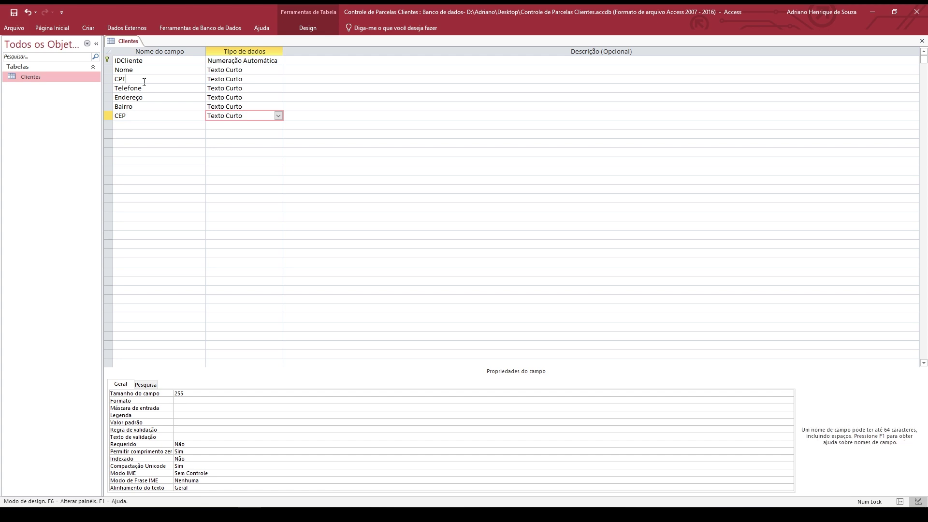
{"action": "left_click", "coordinate": [153, 408]}
{"action": "type", "text": "00."}
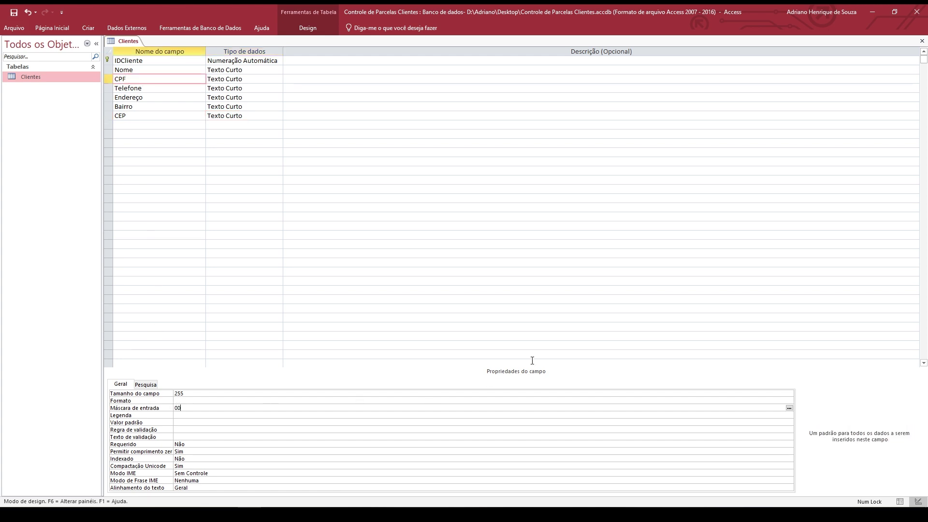
{"action": "type", "text": "000."}
{"action": "type", "text": "000"}
{"action": "type", "text": "-00"}
{"action": "key", "text": "Return"}
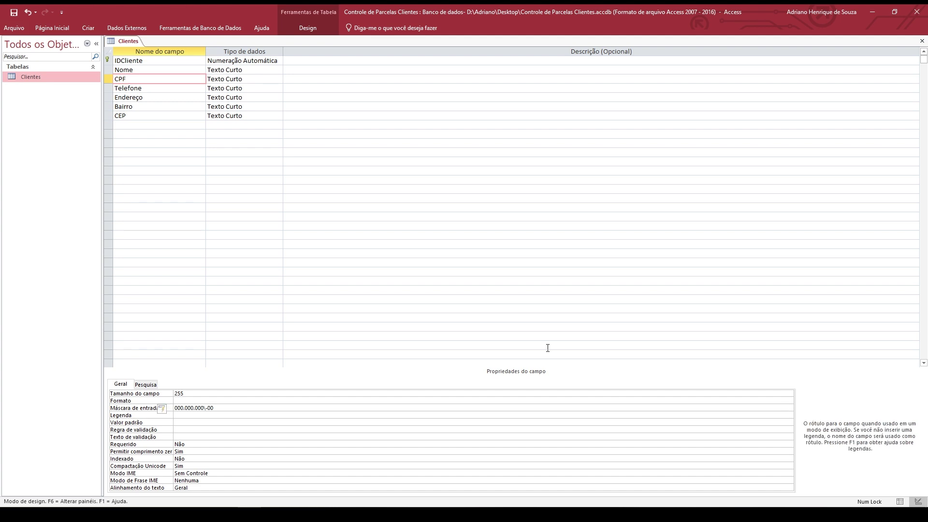
{"action": "left_click", "coordinate": [151, 89]}
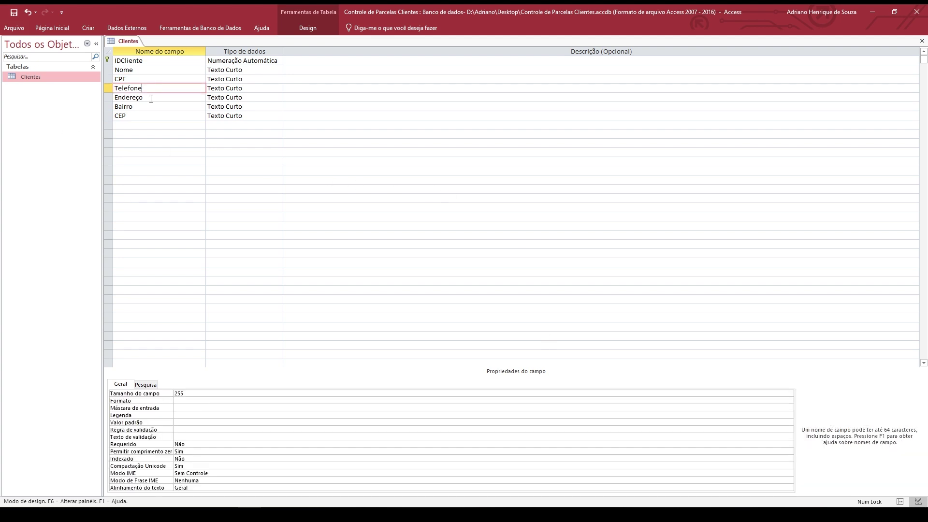
{"action": "left_click", "coordinate": [165, 409]}
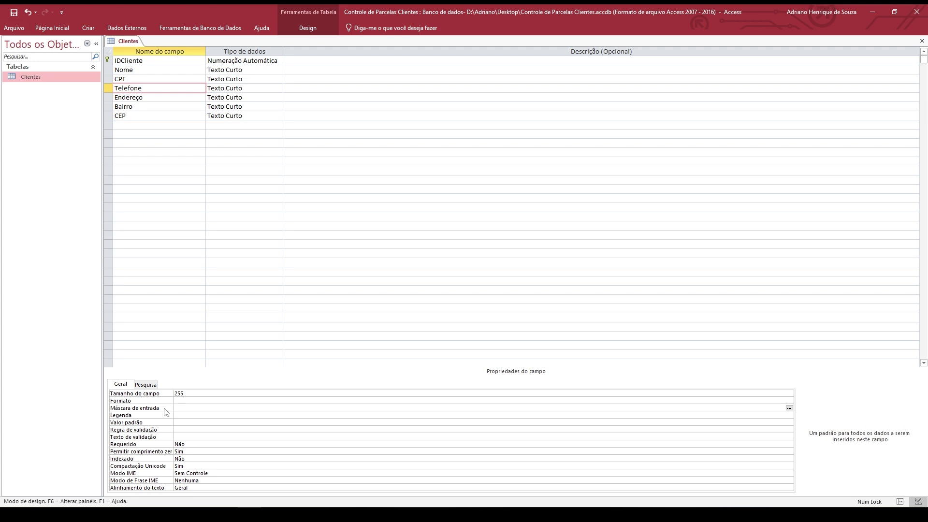
{"action": "type", "text": "(00)"}
{"action": "type", "text": "0"}
{"action": "type", "text": "000"}
{"action": "left_click", "coordinate": [226, 412]}
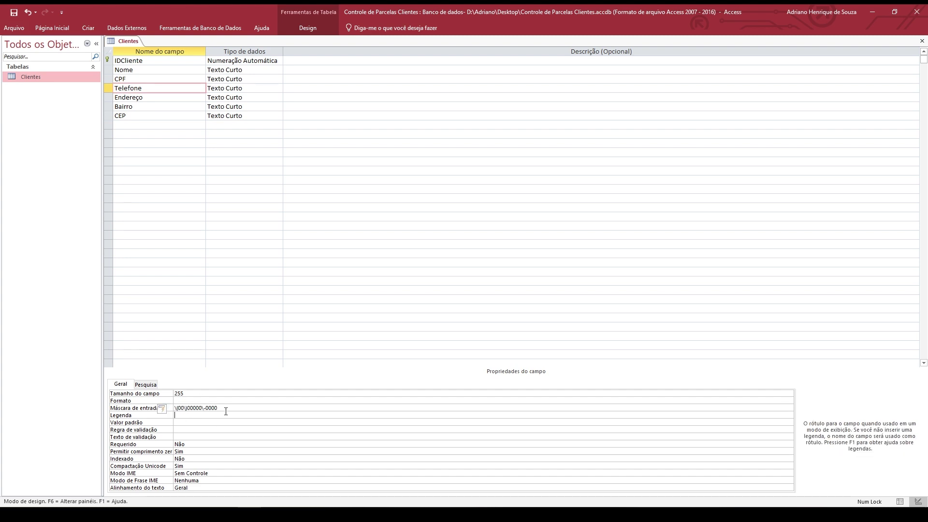
- Give the CEP field the input mask 00.000-000
{"action": "left_click", "coordinate": [143, 117]}
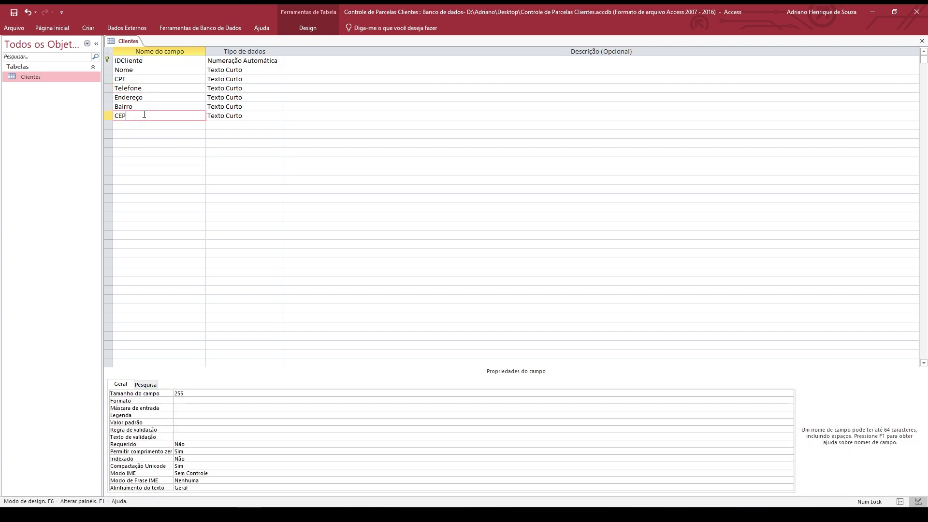
{"action": "left_click", "coordinate": [160, 409]}
{"action": "left_click", "coordinate": [161, 412]}
{"action": "type", "text": "00"}
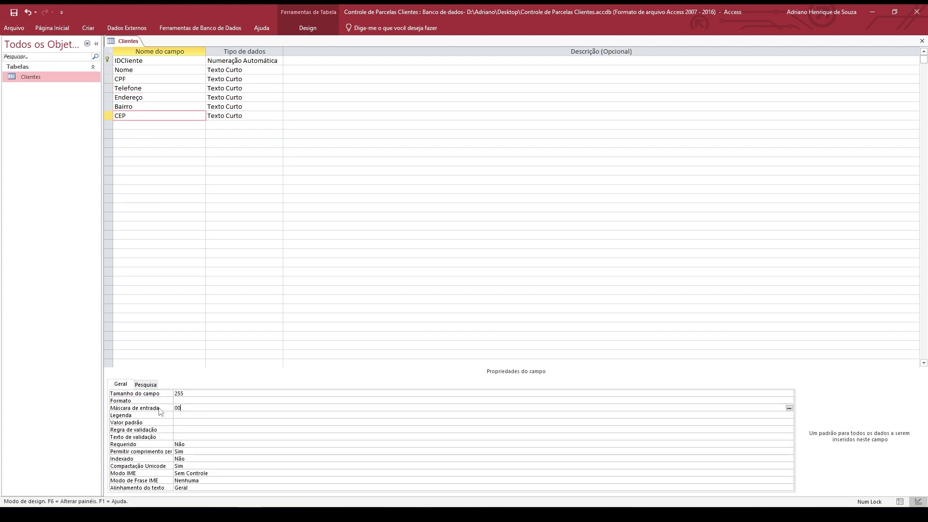
{"action": "type", "text": "0"}
{"action": "type", "text": "-00"}
{"action": "type", "text": "0"}
{"action": "key", "text": "Return"}
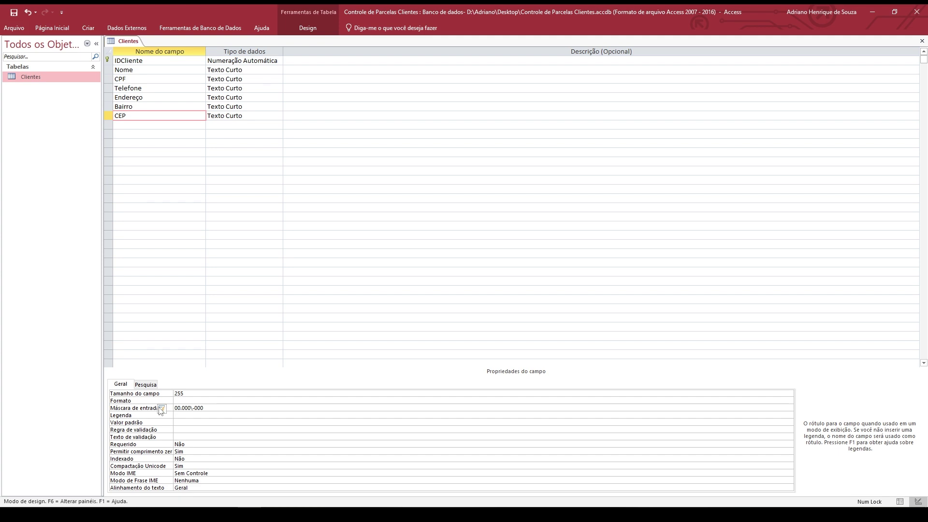
{"action": "right_click", "coordinate": [137, 42]}
- Save the Clientes design, then create a new table saved as 'Parcelas' in Design view
{"action": "left_click", "coordinate": [154, 60]}
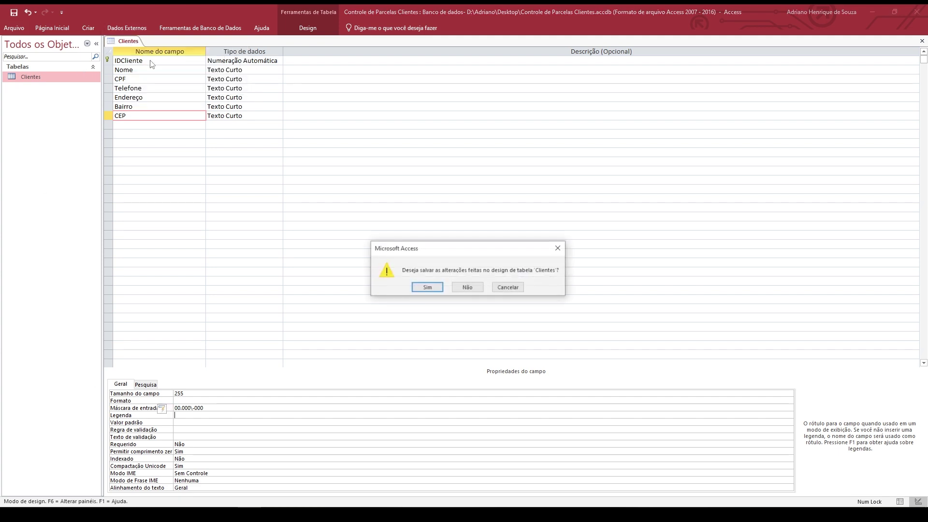
{"action": "left_click", "coordinate": [437, 287]}
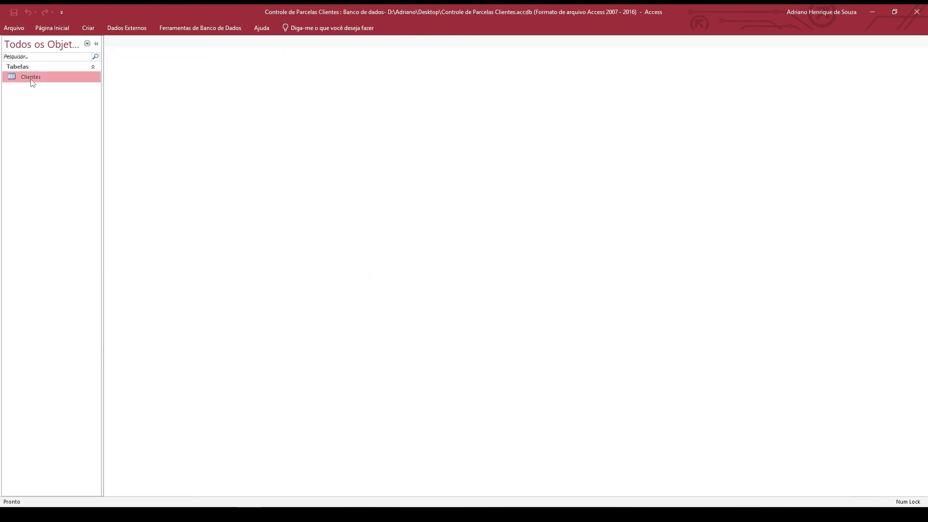
{"action": "left_click", "coordinate": [83, 29]}
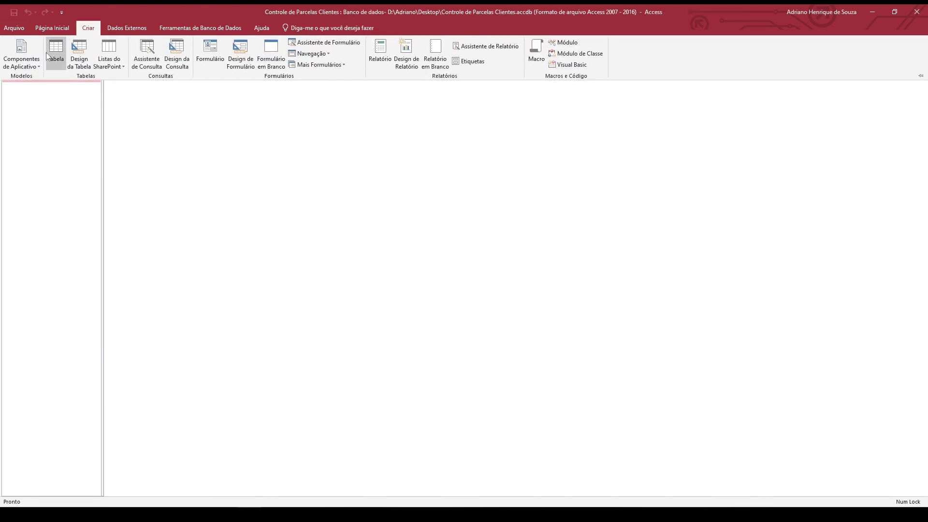
{"action": "left_click", "coordinate": [48, 56]}
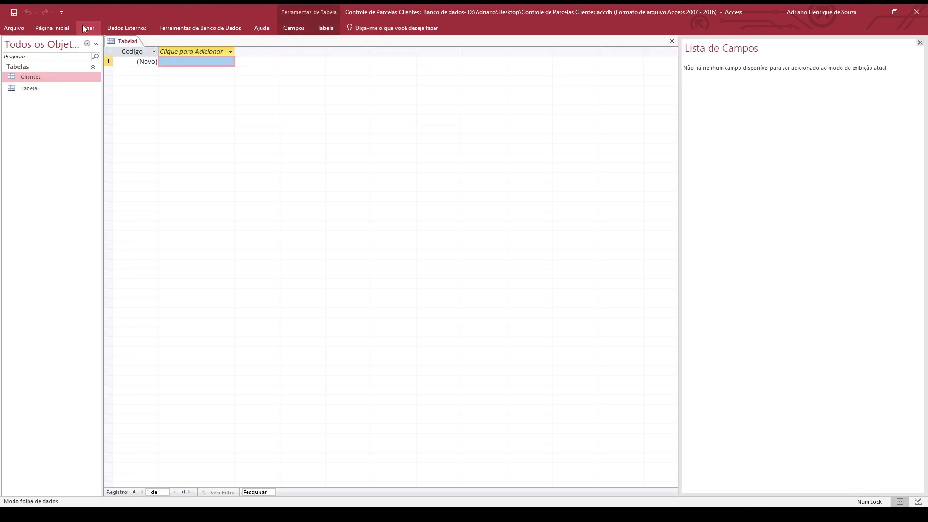
{"action": "right_click", "coordinate": [32, 89]}
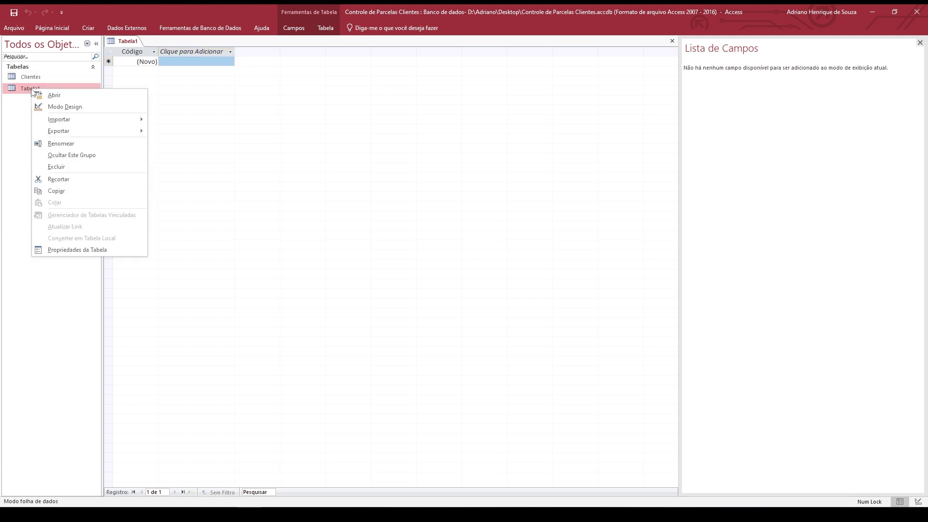
{"action": "left_click", "coordinate": [53, 106]}
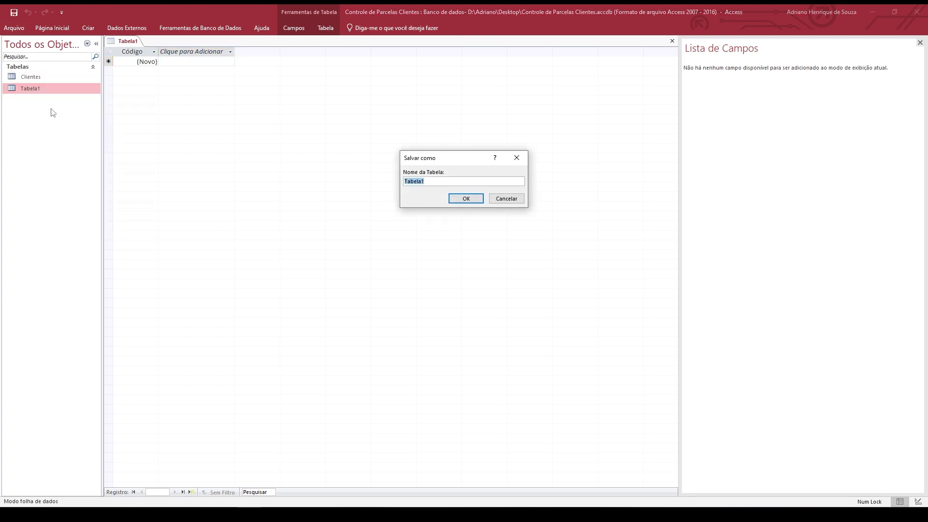
{"action": "type", "text": "Parcelas"}
{"action": "key", "text": "Return"}
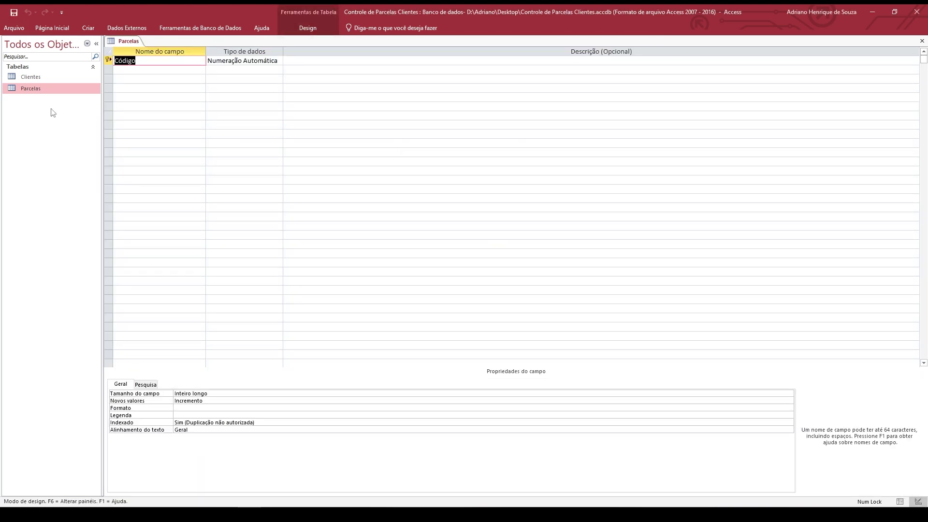
- Add fields IDParcelas, IDCliente (Número) and Qtde Parcelas to Parcelas
{"action": "type", "text": "IDParc"}
{"action": "type", "text": "els"}
{"action": "type", "text": "s"}
{"action": "key", "text": "Down"}
{"action": "type", "text": "IDClien"}
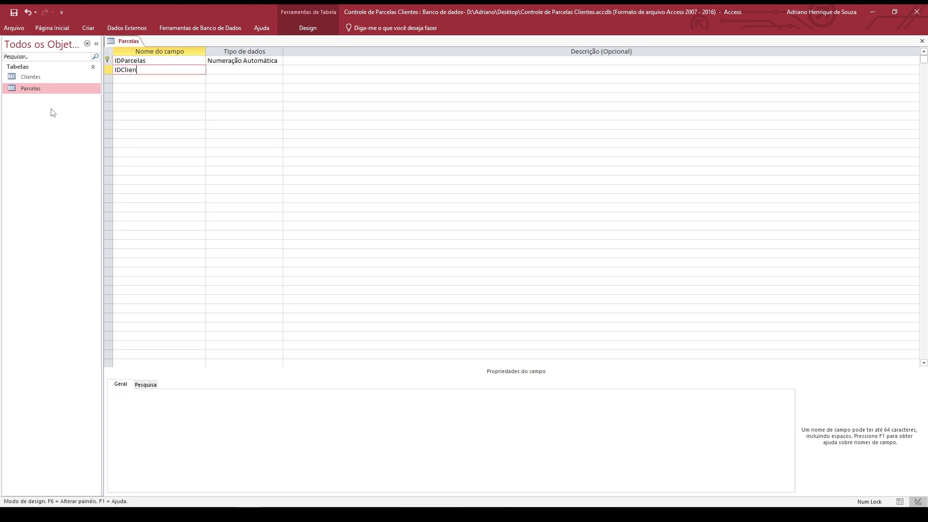
{"action": "type", "text": "te"}
{"action": "key", "text": "Tab"}
{"action": "type", "text": "n"}
{"action": "key", "text": "Tab"}
{"action": "key", "text": "Tab"}
{"action": "type", "text": "Qtde"}
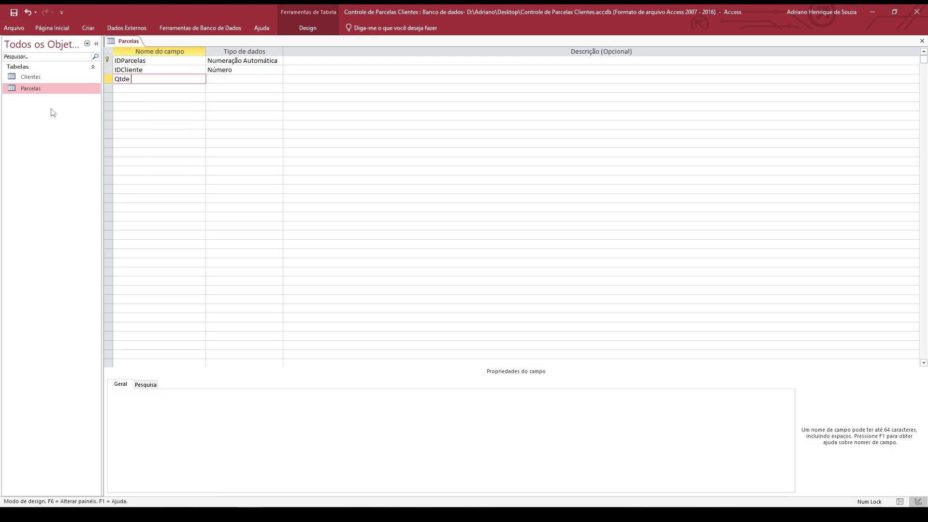
{"action": "type", "text": " parc"}
{"action": "key", "text": "BackSpace"}
{"action": "key", "text": "BackSpace"}
{"action": "key", "text": "BackSpace"}
{"action": "key", "text": "BackSpace"}
{"action": "type", "text": "Par"}
{"action": "type", "text": "celas"}
{"action": "key", "text": "Tab"}
{"action": "key", "text": "Tab"}
{"action": "key", "text": "Tab"}
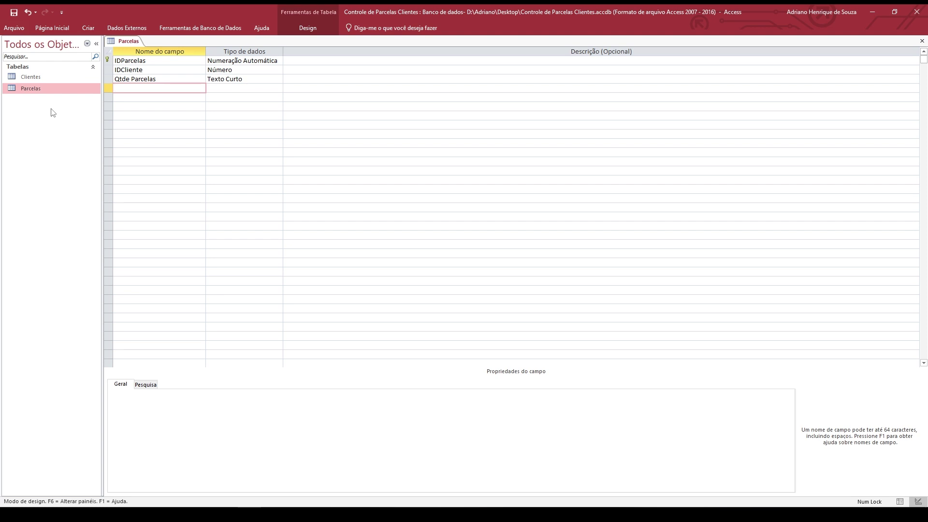
- Add fields Valor da Parcela, Vencimento and Forma de Pg, and begin the last field name
{"action": "type", "text": "Valor da"}
{"action": "type", "text": " Parcel"}
{"action": "type", "text": "a"}
{"action": "key", "text": "Tab"}
{"action": "key", "text": "Tab"}
{"action": "key", "text": "Tab"}
{"action": "type", "text": "Ven"}
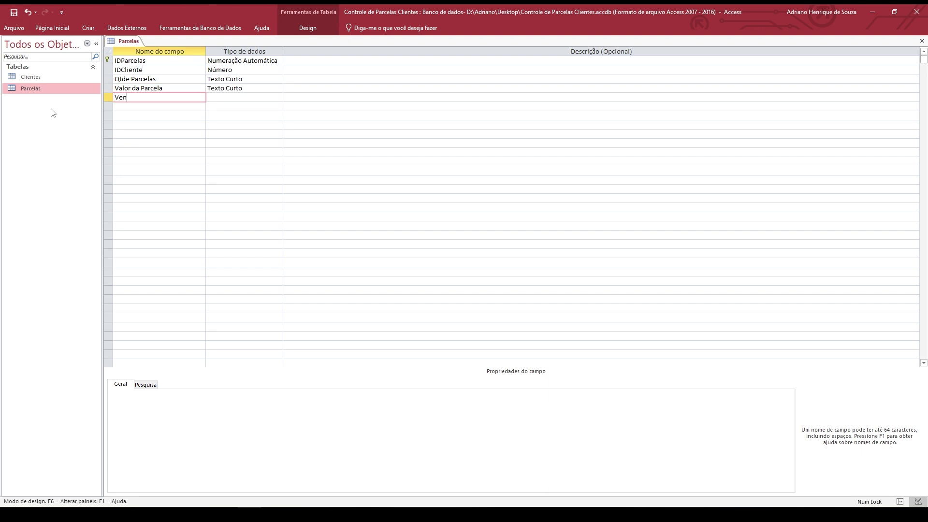
{"action": "type", "text": "cimento"}
{"action": "key", "text": "Tab"}
{"action": "key", "text": "Tab"}
{"action": "key", "text": "Tab"}
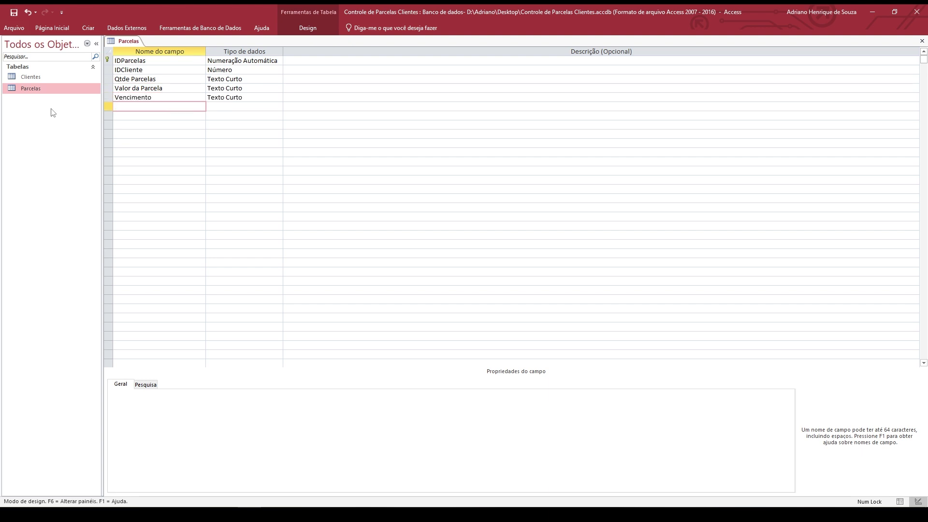
{"action": "type", "text": "Forma de "}
{"action": "type", "text": "P"}
{"action": "type", "text": "g"}
{"action": "key", "text": "Tab"}
{"action": "key", "text": "Tab"}
{"action": "key", "text": "Tab"}
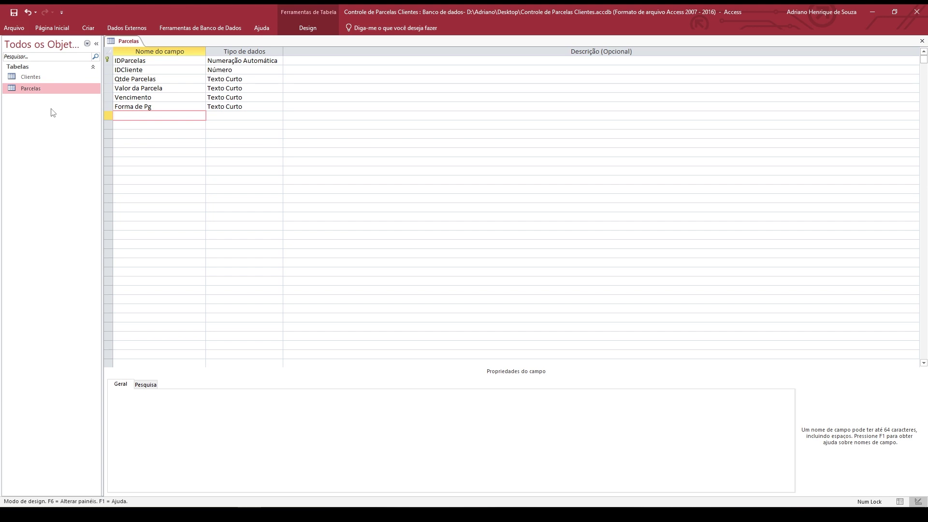
{"action": "type", "text": "Situa"}
{"action": "key", "text": "BackSpace"}
{"action": "key", "text": "BackSpace"}
{"action": "key", "text": "BackSpace"}
{"action": "key", "text": "BackSpace"}
{"action": "type", "text": "Pgt"}
{"action": "key", "text": "BackSpace"}
{"action": "key", "text": "BackSpace"}
- Name the last field Pago; set Qtde Parcelas to Número, Valor da Parcela Moeda, Vencimento Data/Hora
{"action": "type", "text": "ago"}
{"action": "key", "text": "Tab"}
{"action": "key", "text": "Up"}
{"action": "key", "text": "Up"}
{"action": "key", "text": "Up"}
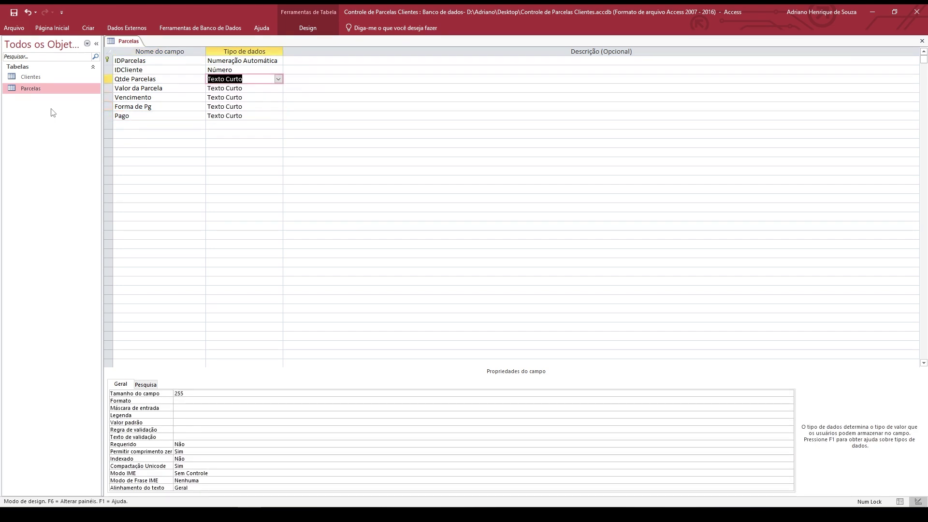
{"action": "type", "text": "N"}
{"action": "key", "text": "Down"}
{"action": "type", "text": "M"}
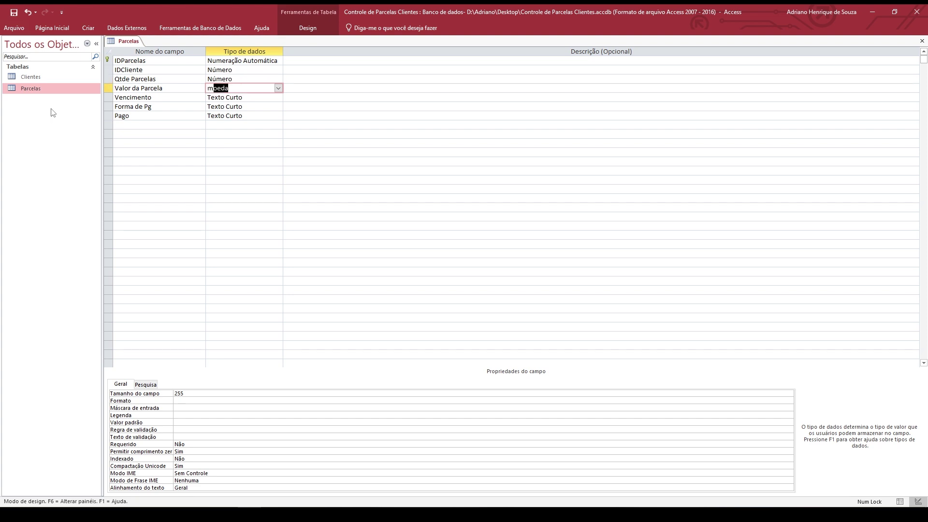
{"action": "key", "text": "Down"}
{"action": "type", "text": "D"}
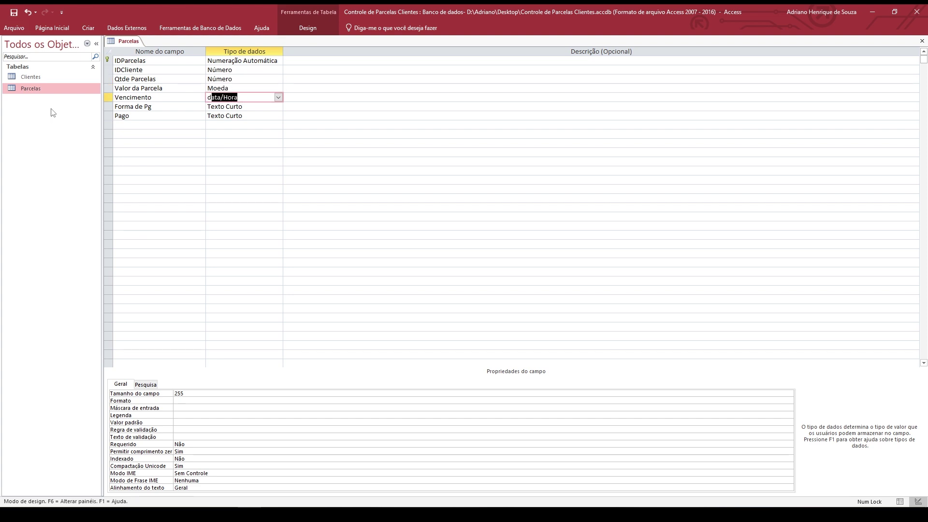
{"action": "key", "text": "Down"}
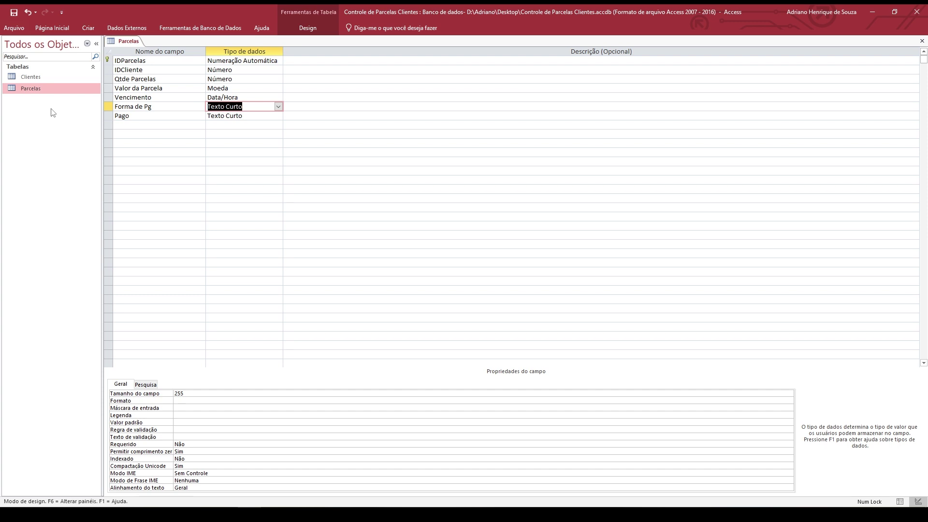
- Make Forma de Pg a lookup list with values PIX, Crédito and Promissória
{"action": "left_click", "coordinate": [278, 107]}
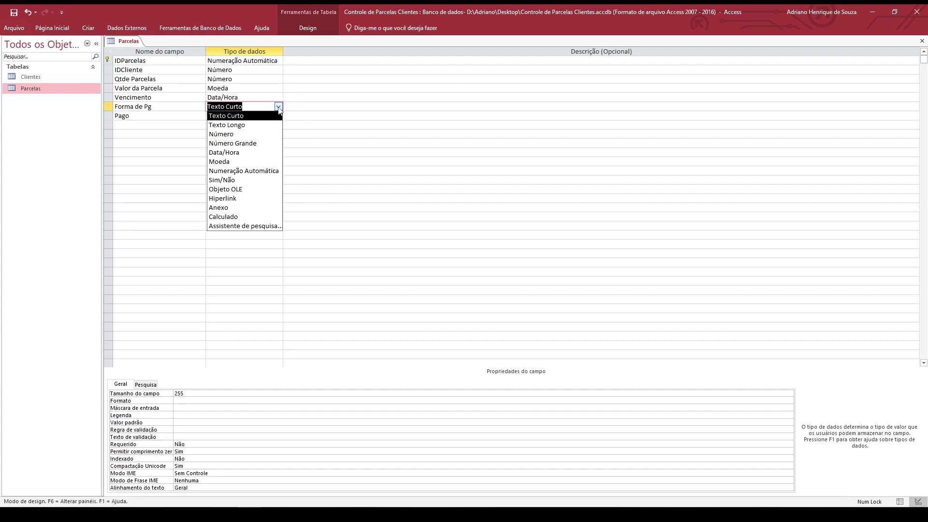
{"action": "left_click", "coordinate": [255, 225]}
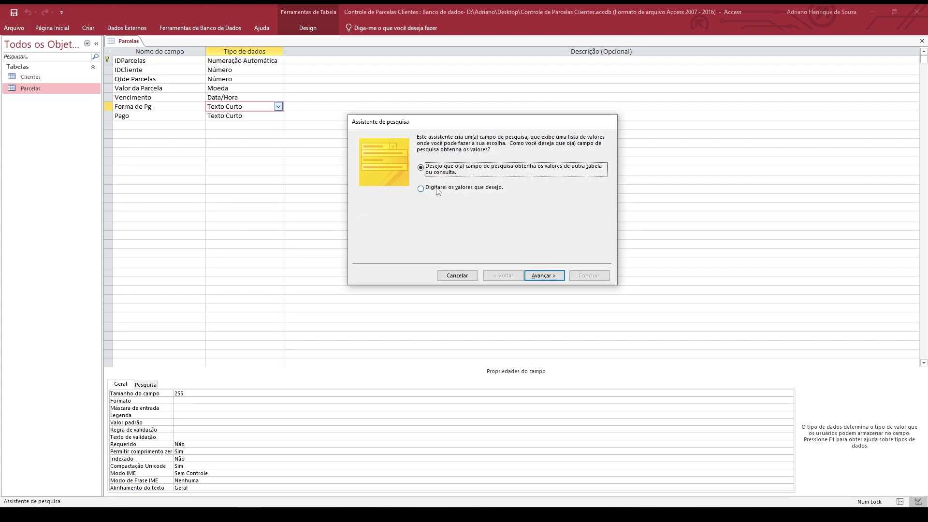
{"action": "left_click", "coordinate": [434, 188]}
{"action": "left_click", "coordinate": [546, 276]}
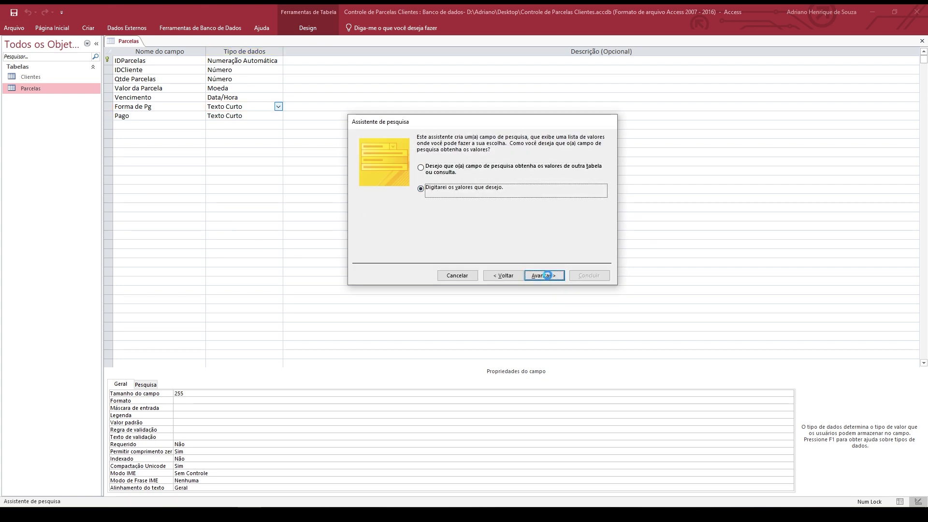
{"action": "left_click", "coordinate": [385, 209]}
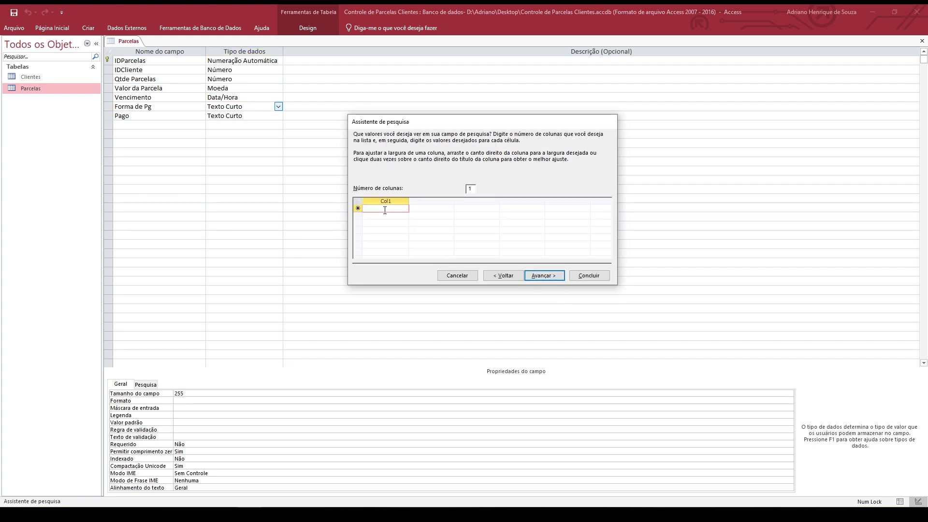
{"action": "type", "text": "PIX"}
{"action": "key", "text": "Return"}
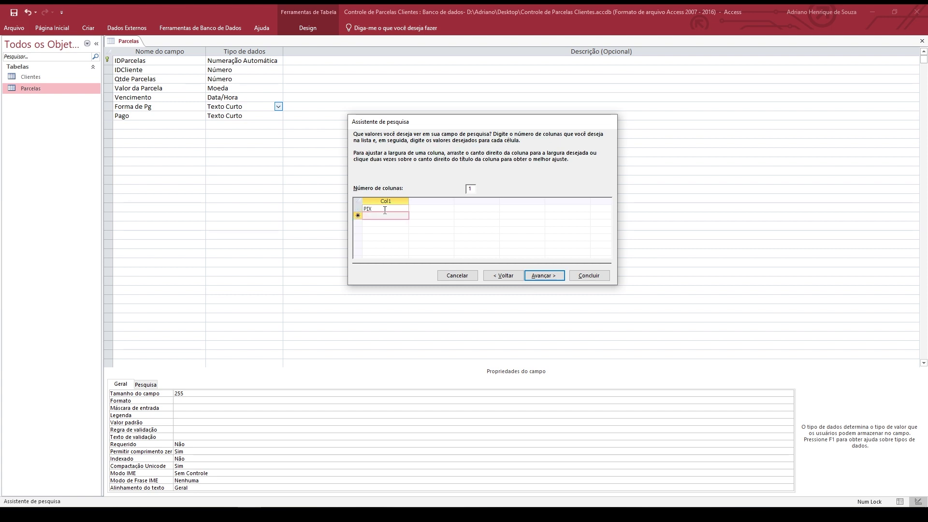
{"action": "type", "text": "Crédito"}
{"action": "key", "text": "Return"}
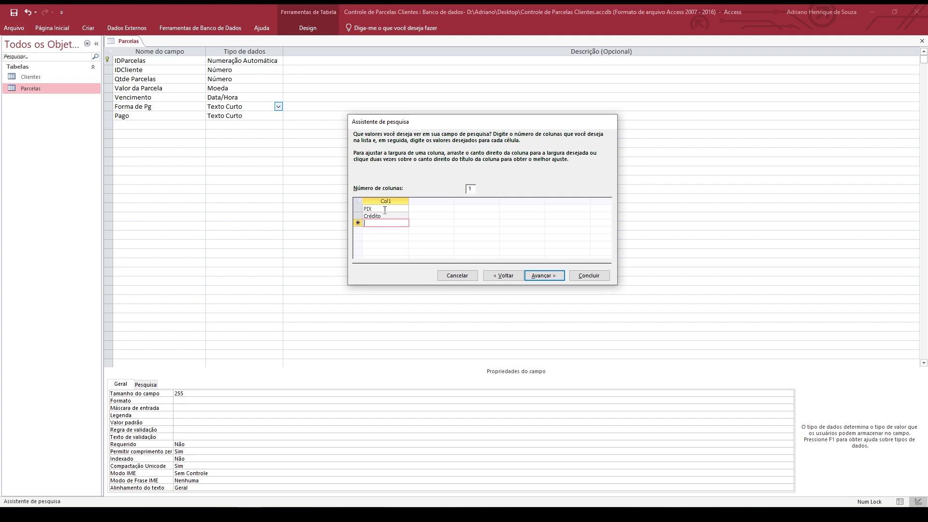
{"action": "type", "text": "Promissória"}
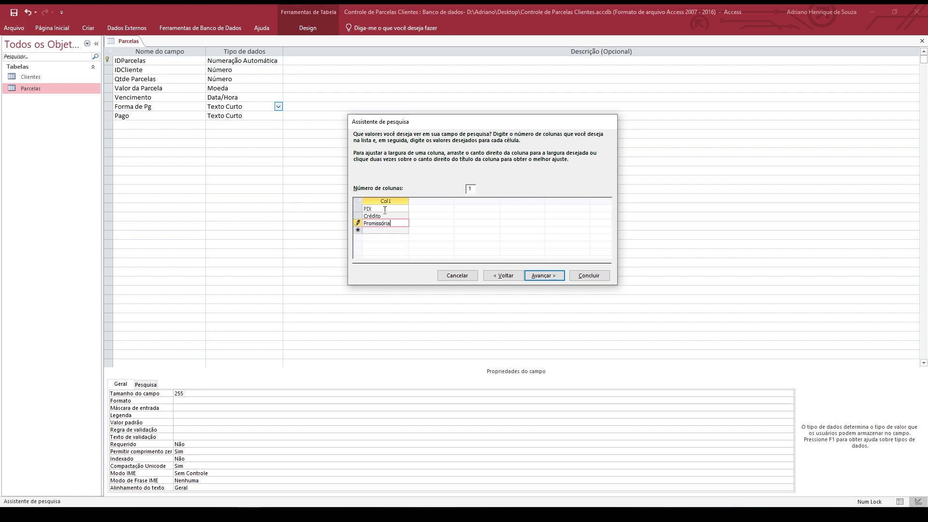
{"action": "key", "text": "alt+a"}
{"action": "key", "text": "Return"}
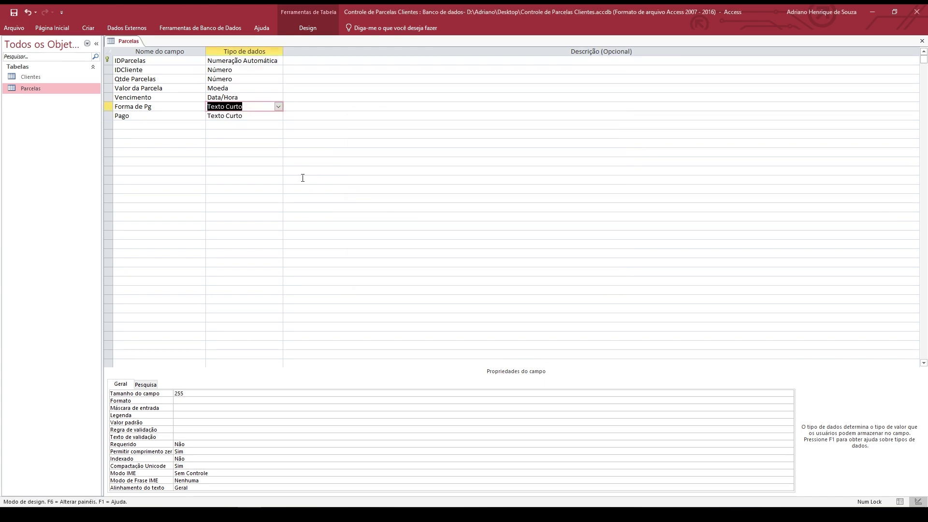
- Set Pago's data type to Sim/Não
{"action": "left_click", "coordinate": [258, 116]}
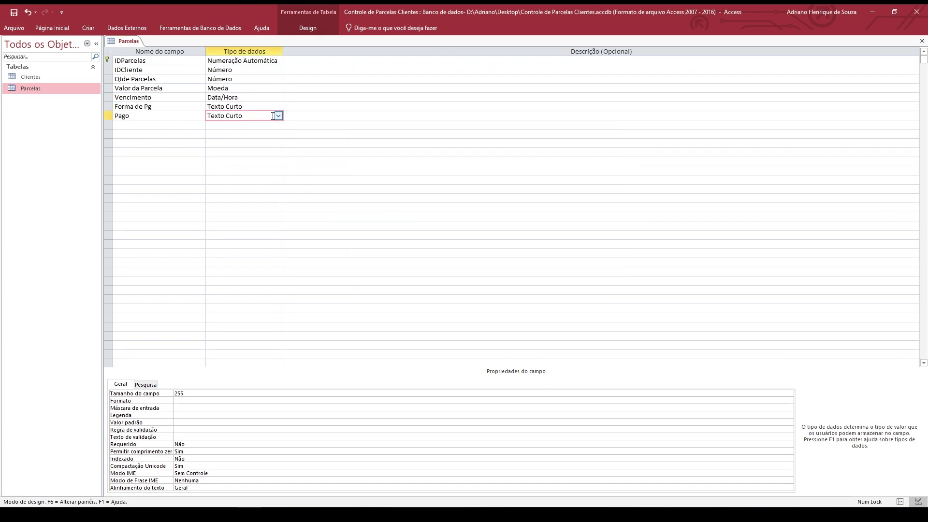
{"action": "left_click", "coordinate": [278, 116]}
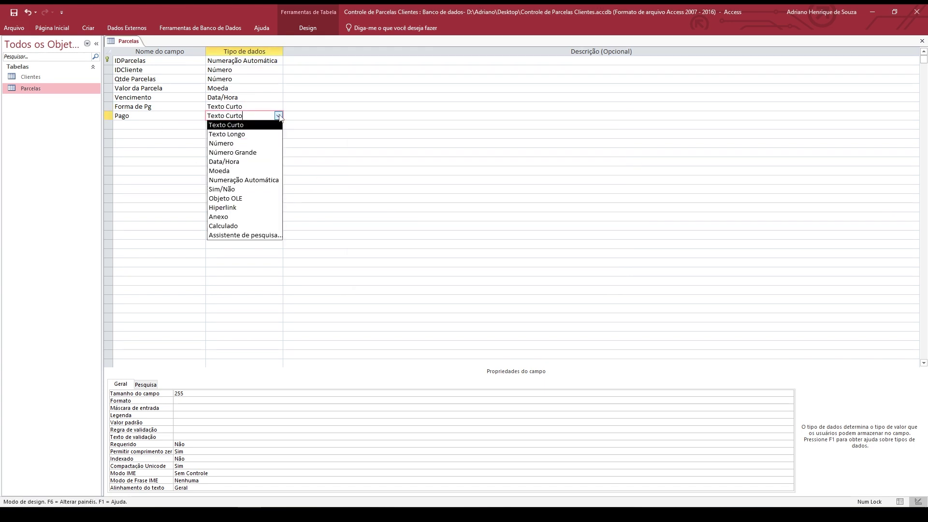
{"action": "left_click", "coordinate": [222, 189]}
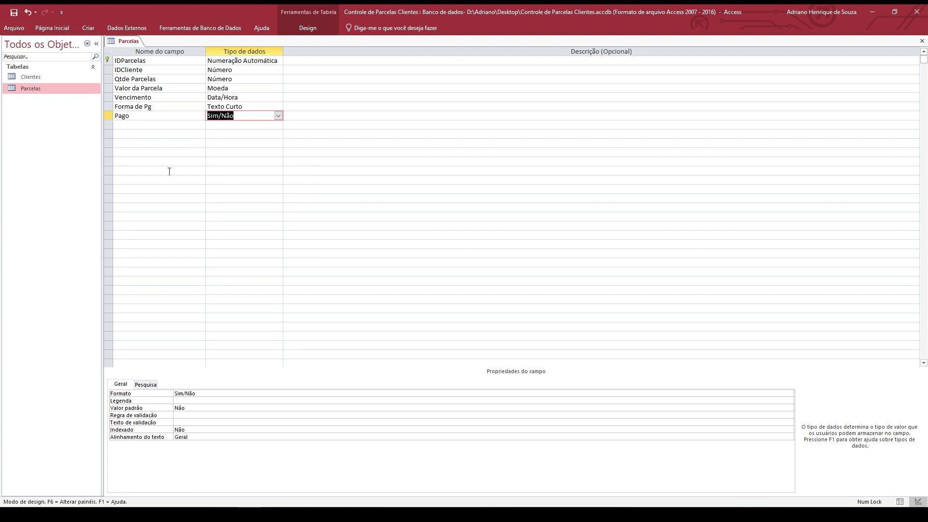
- Save the Parcelas design and add Clientes and Parcelas to the Relationships window
{"action": "right_click", "coordinate": [128, 41]}
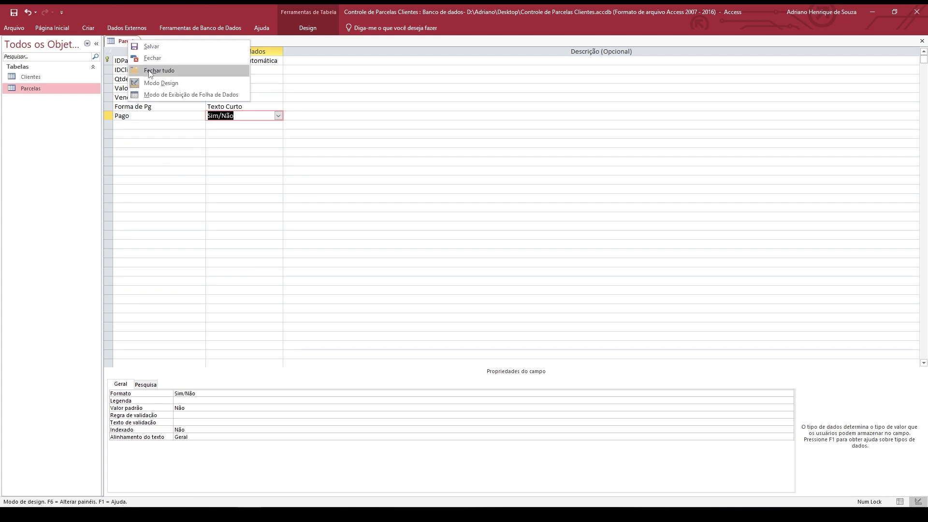
{"action": "left_click", "coordinate": [148, 58]}
{"action": "left_click", "coordinate": [436, 288]}
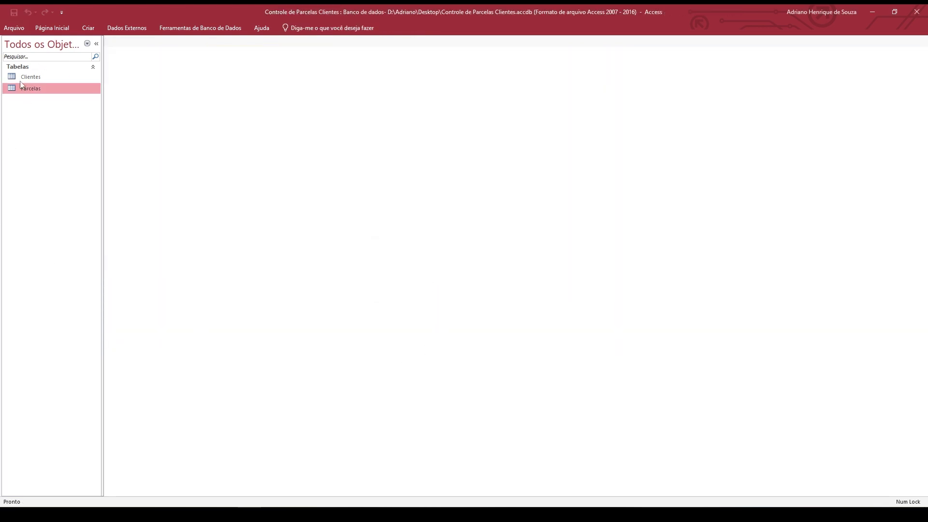
{"action": "left_click", "coordinate": [200, 29]}
{"action": "left_click", "coordinate": [123, 50]}
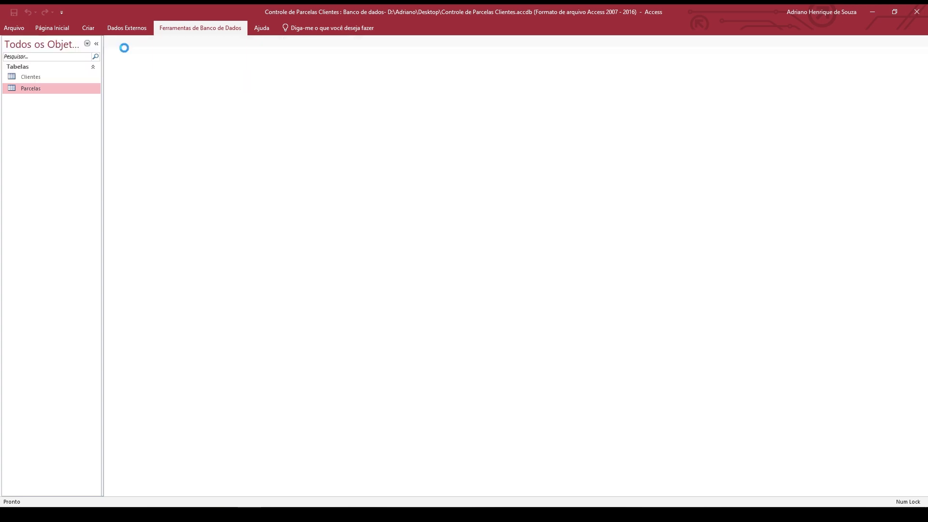
{"action": "left_click", "coordinate": [408, 131], "text": "shift"}
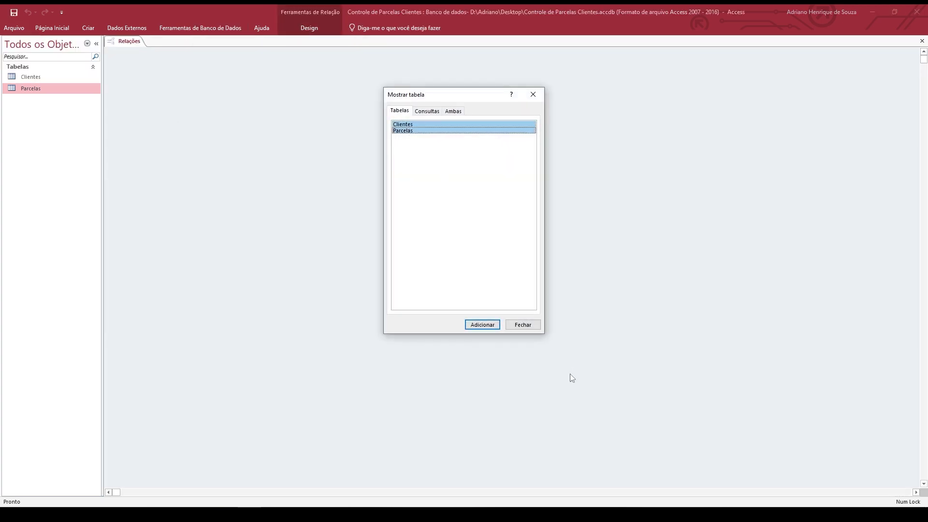
{"action": "left_click", "coordinate": [482, 324]}
{"action": "left_click", "coordinate": [523, 324]}
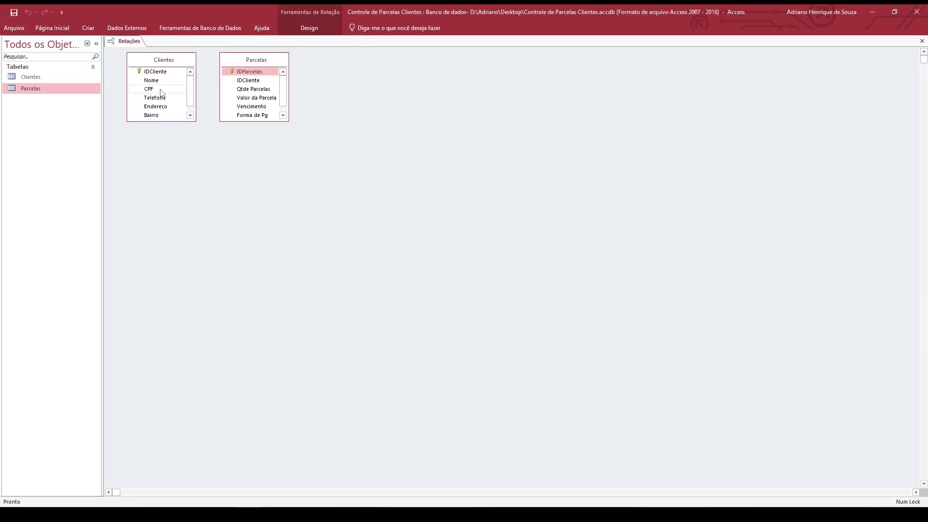
- Join IDCliente from Clientes to Parcelas one-to-many with referential integrity enforced
{"action": "left_click_drag", "start_coordinate": [159, 75], "coordinate": [248, 80]}
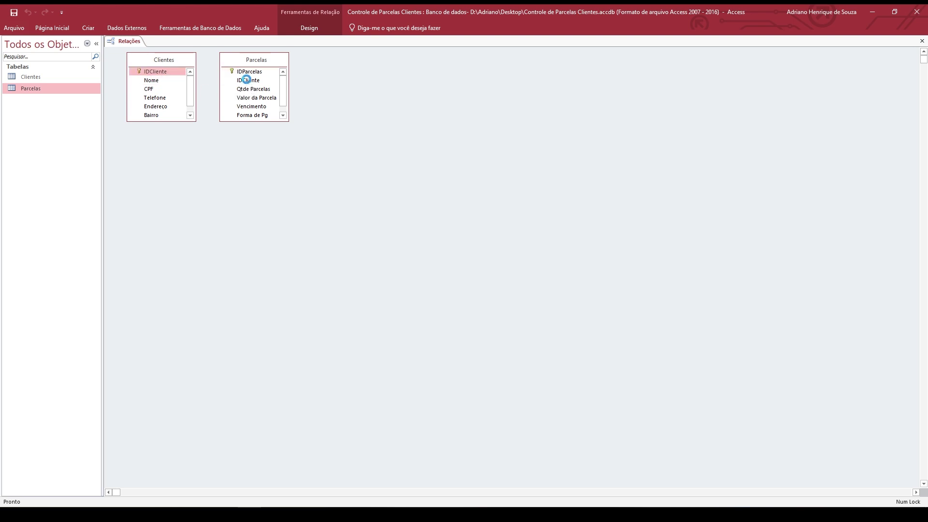
{"action": "left_click", "coordinate": [366, 204]}
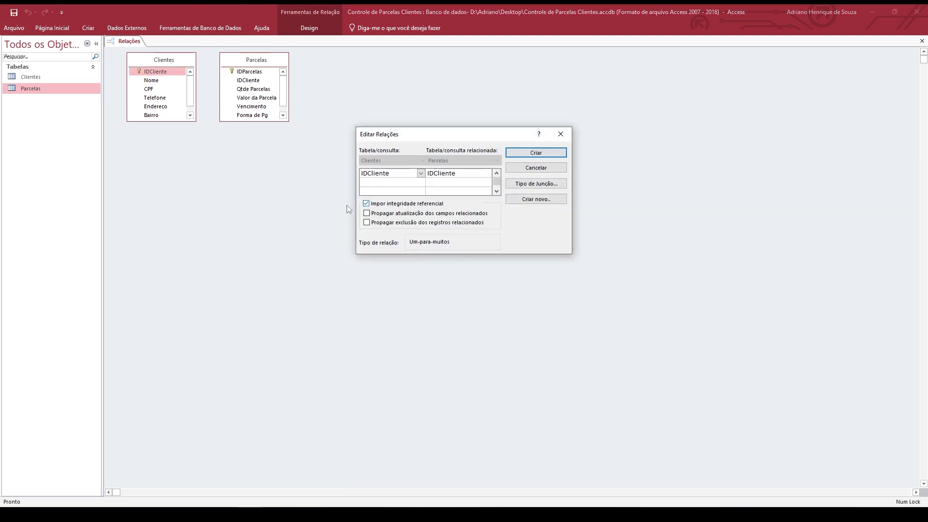
{"action": "left_click", "coordinate": [527, 152]}
{"action": "right_click", "coordinate": [130, 42]}
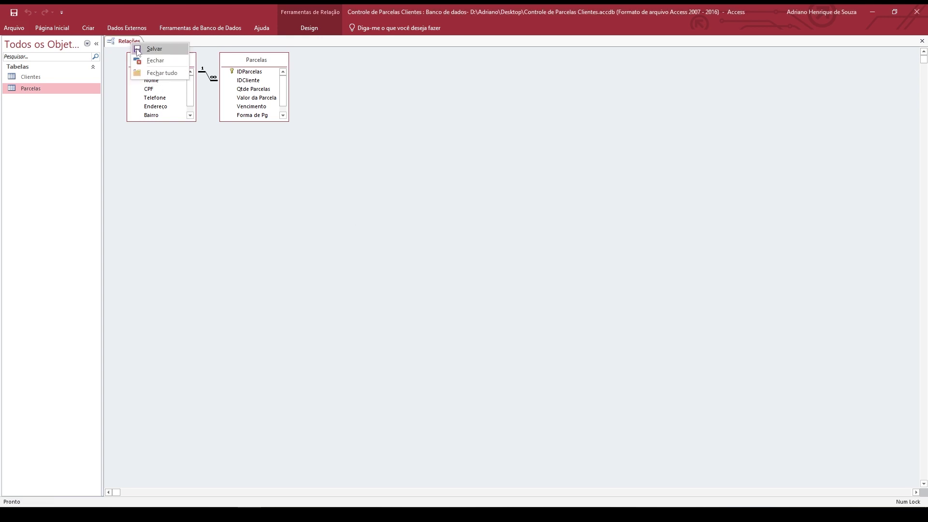
- Close Relationships, create a blank form in Design view, and enlarge its Detail section
{"action": "left_click", "coordinate": [147, 62]}
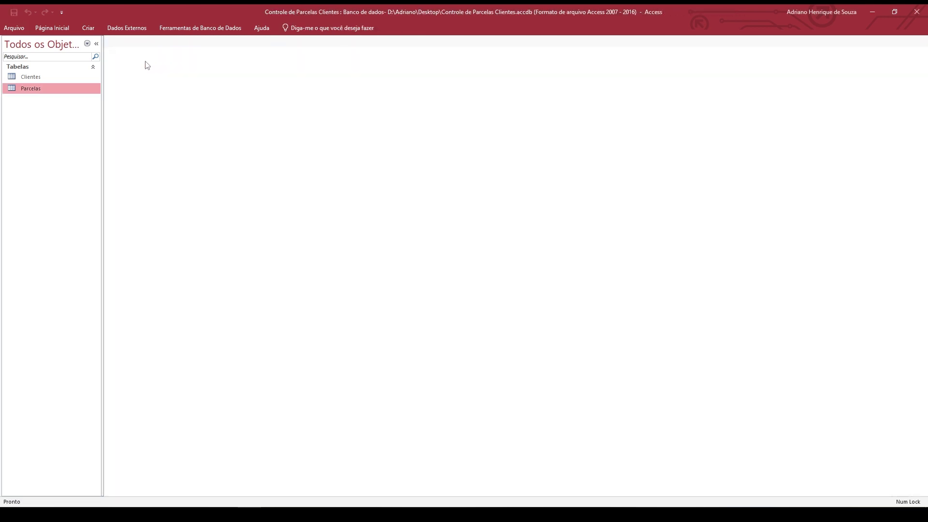
{"action": "left_click", "coordinate": [93, 29]}
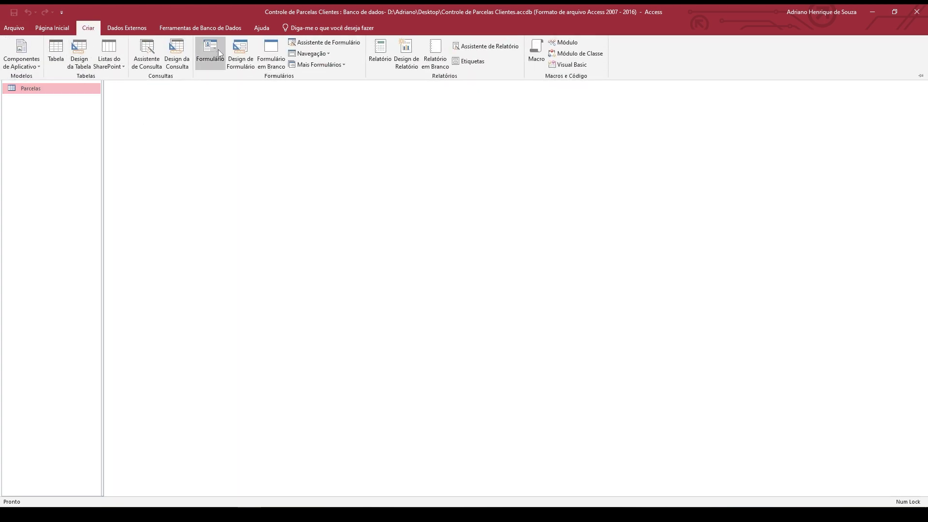
{"action": "left_click", "coordinate": [271, 51]}
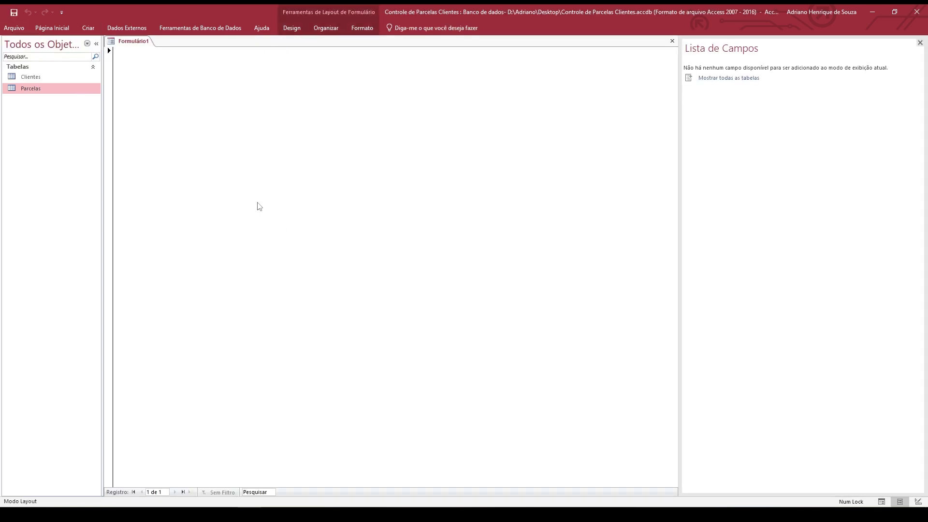
{"action": "right_click", "coordinate": [231, 144]}
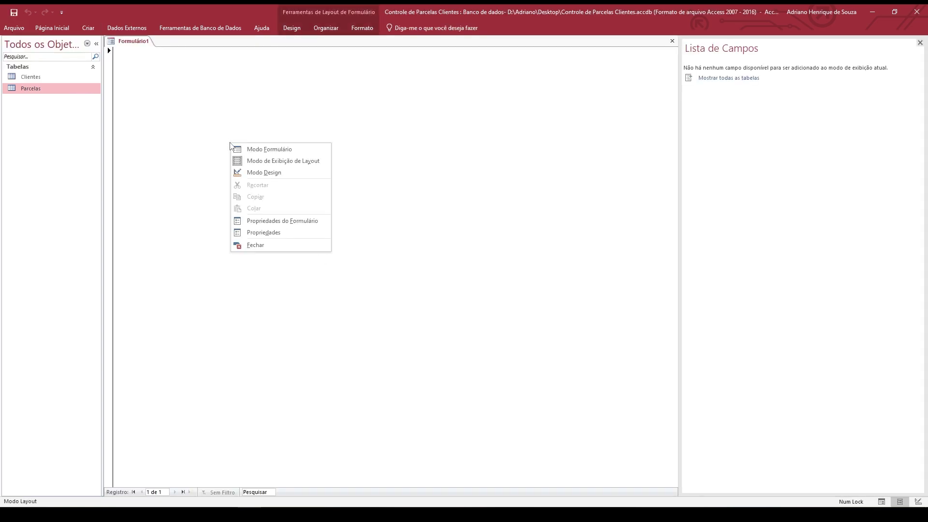
{"action": "left_click", "coordinate": [267, 179]}
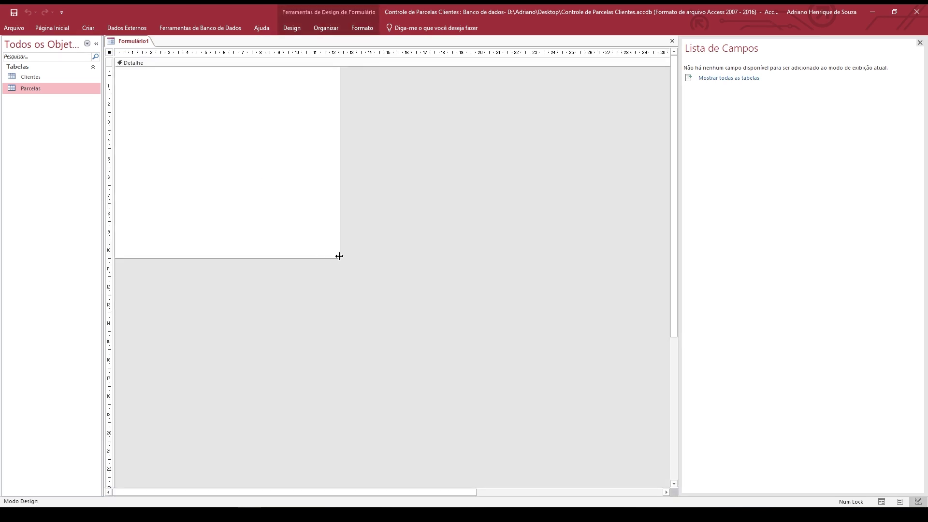
{"action": "left_click_drag", "start_coordinate": [339, 257], "coordinate": [509, 317]}
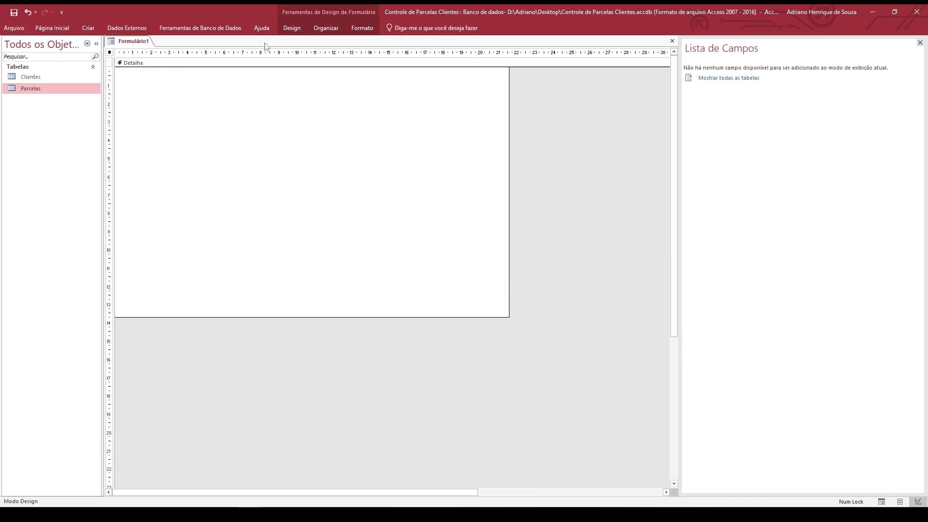
- Add a label reading 'Sistema de Controle de Parcelas' near the top of the form
{"action": "left_click", "coordinate": [291, 28]}
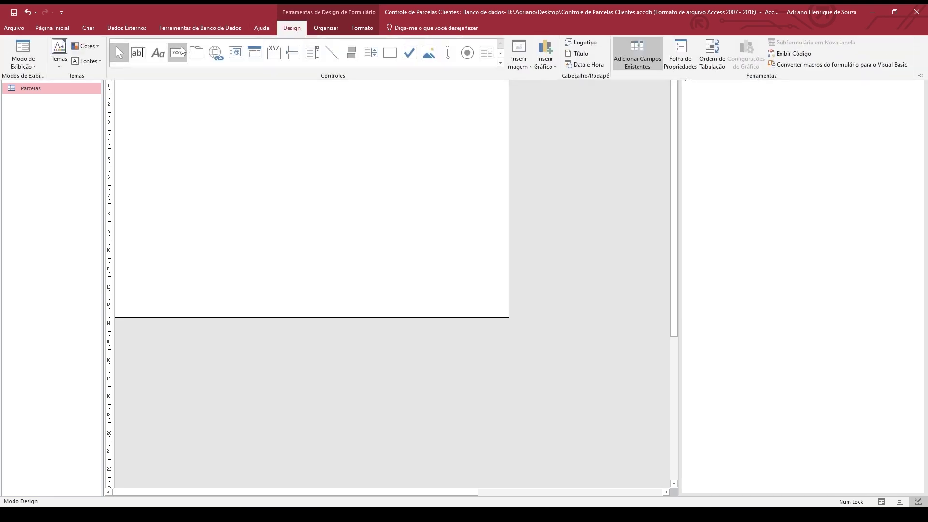
{"action": "left_click", "coordinate": [161, 58]}
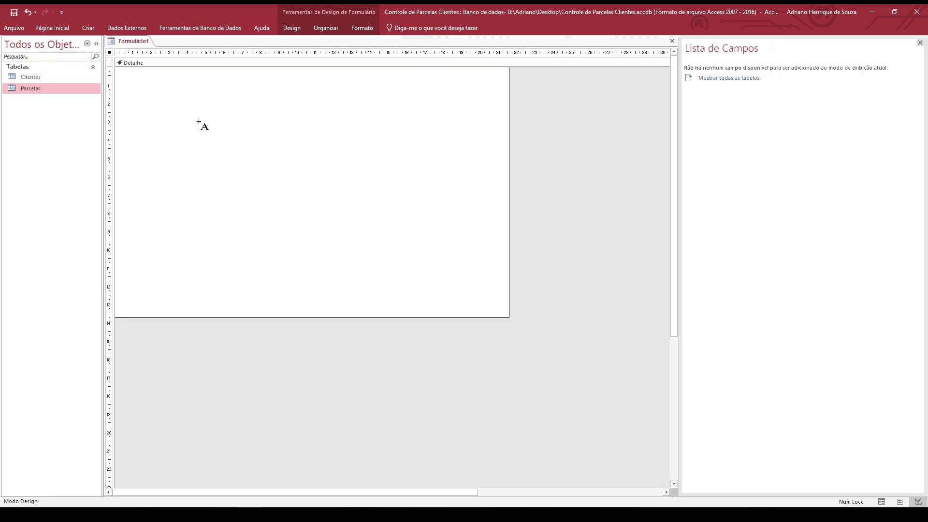
{"action": "left_click", "coordinate": [199, 100]}
{"action": "type", "text": "ma de Controle"}
{"action": "type", "text": " de Parcelas"}
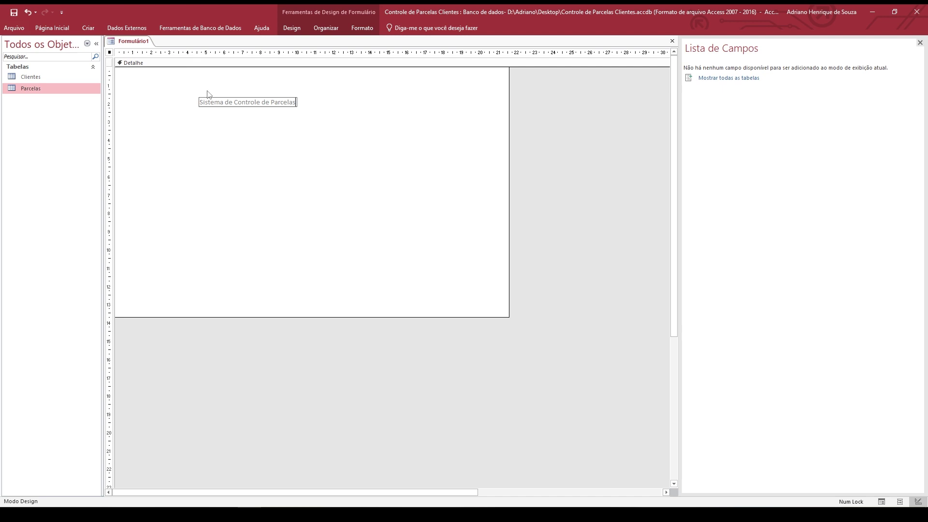
{"action": "left_click", "coordinate": [269, 151]}
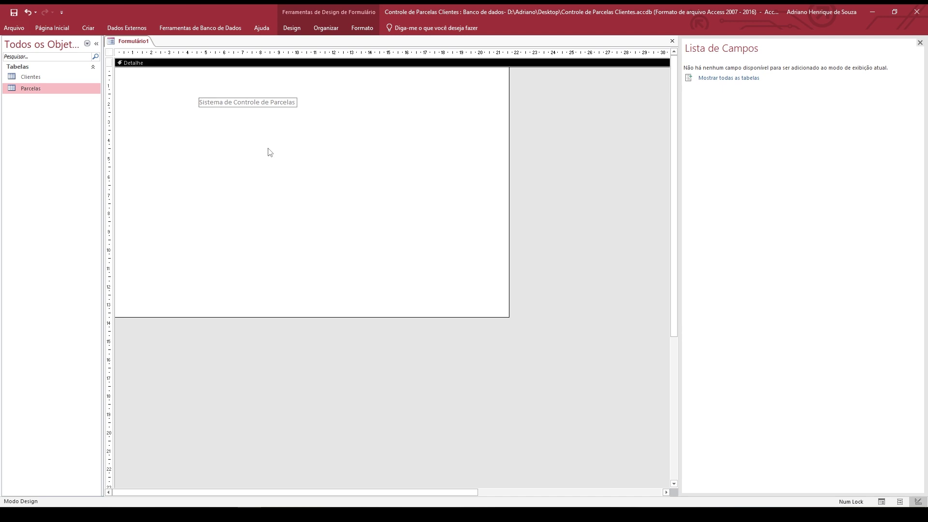
{"action": "mouse_move", "coordinate": [267, 107]}
{"action": "left_mouse_down"}
{"action": "mouse_move", "coordinate": [229, 81]}
{"action": "mouse_move", "coordinate": [432, 113]}
{"action": "left_mouse_up"}
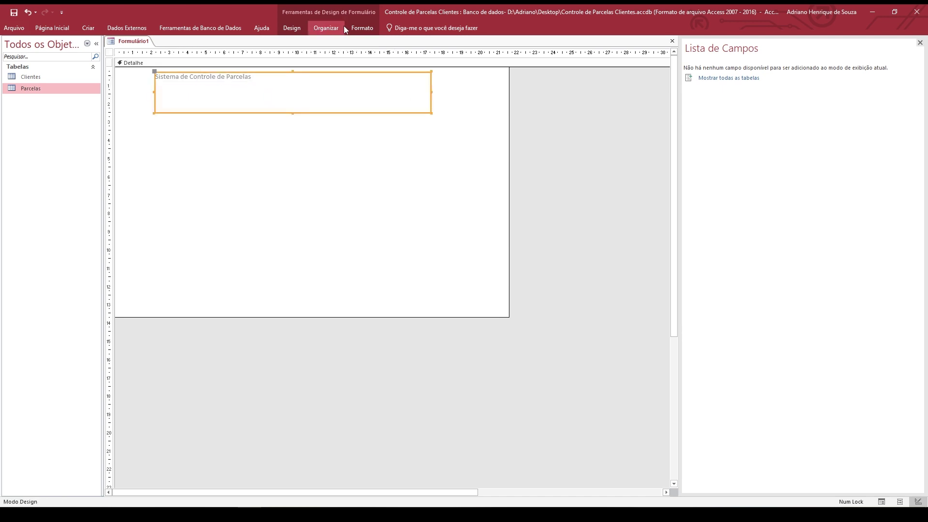
- Give the title label a font colour and 36-point size, then widen and reposition it
{"action": "left_click", "coordinate": [360, 27]}
{"action": "left_click", "coordinate": [113, 61]}
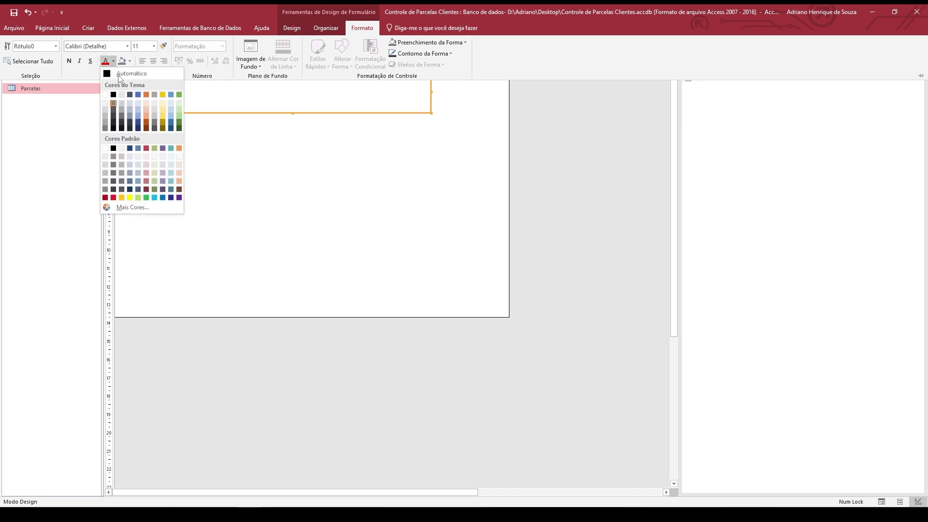
{"action": "left_click", "coordinate": [139, 123]}
{"action": "left_click", "coordinate": [154, 46]}
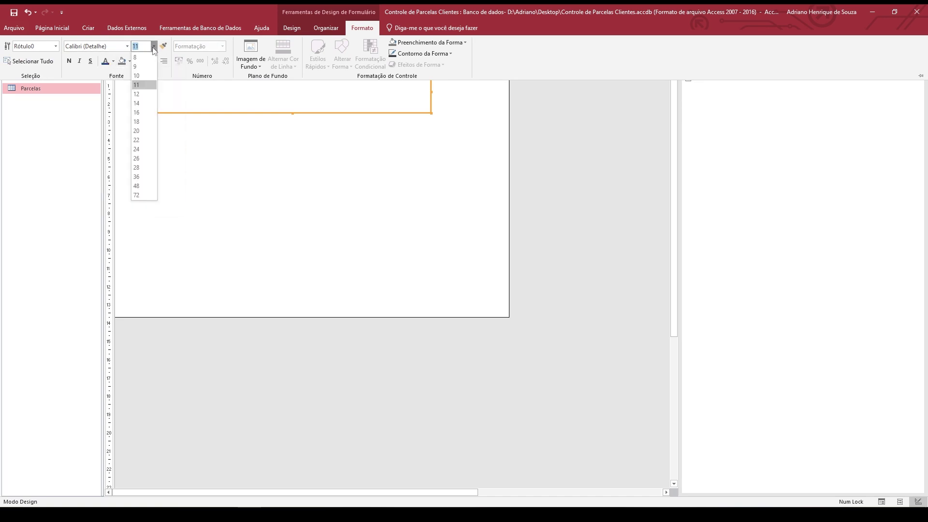
{"action": "left_click", "coordinate": [144, 181]}
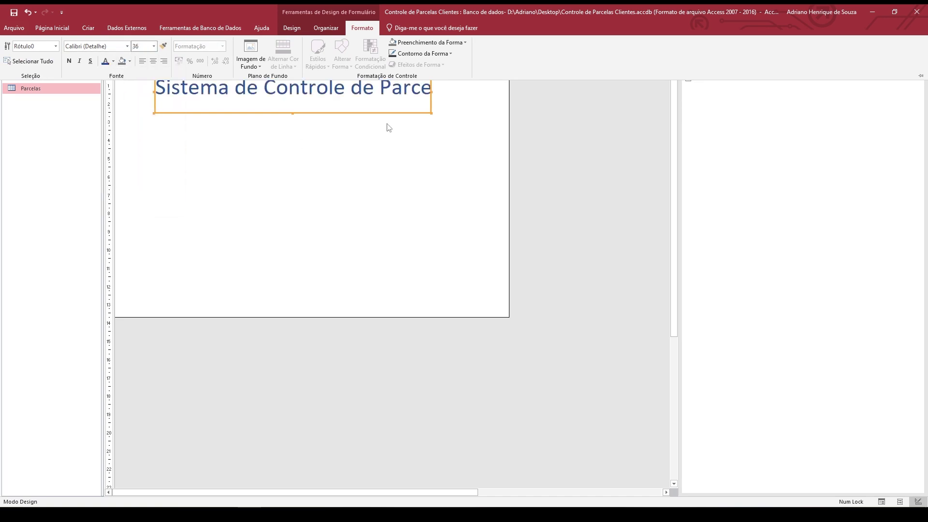
{"action": "left_click", "coordinate": [433, 116]}
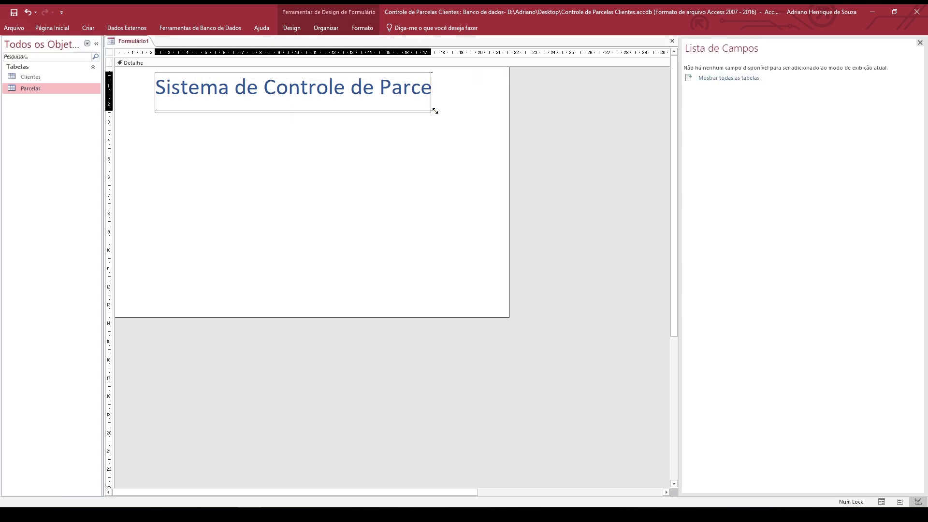
{"action": "left_click_drag", "start_coordinate": [432, 115], "coordinate": [490, 108]}
{"action": "left_click", "coordinate": [451, 110]}
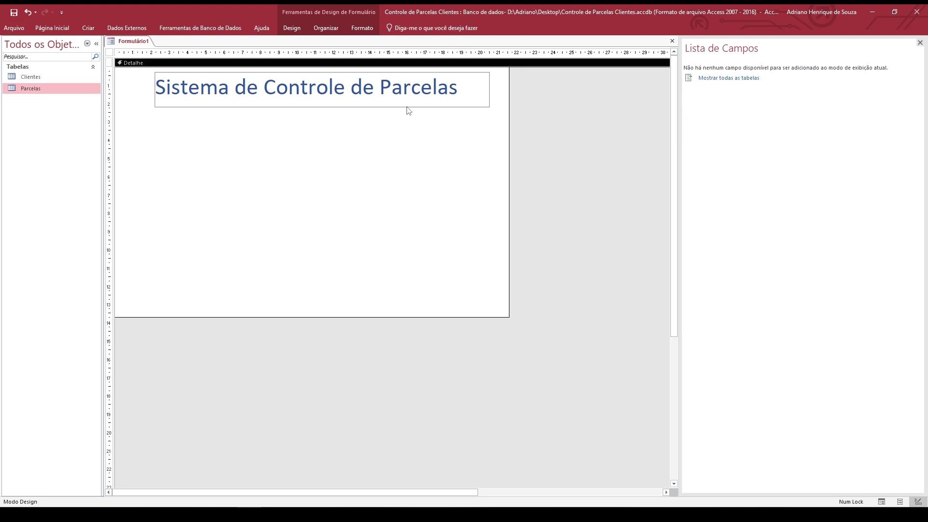
{"action": "mouse_move", "coordinate": [369, 110]}
{"action": "left_mouse_down"}
{"action": "mouse_move", "coordinate": [337, 120]}
{"action": "mouse_move", "coordinate": [352, 120]}
{"action": "left_mouse_up"}
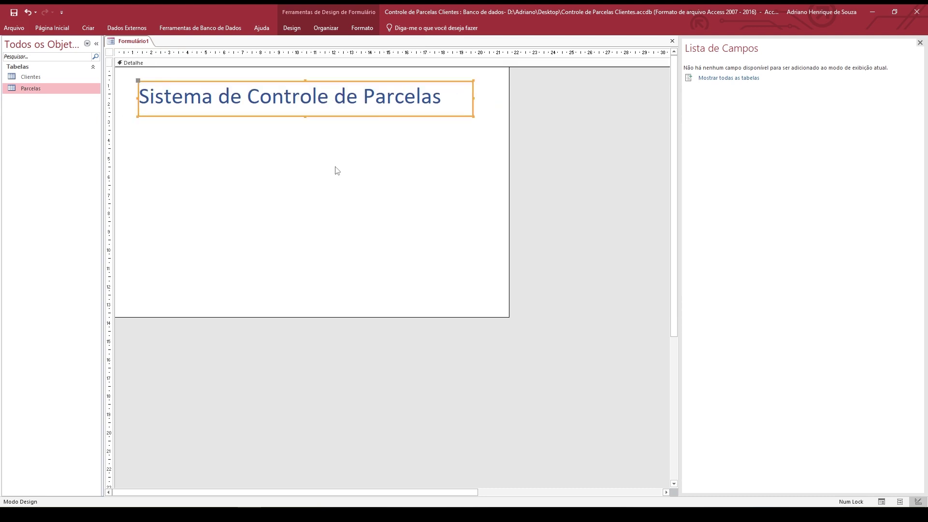
{"action": "left_click", "coordinate": [336, 170]}
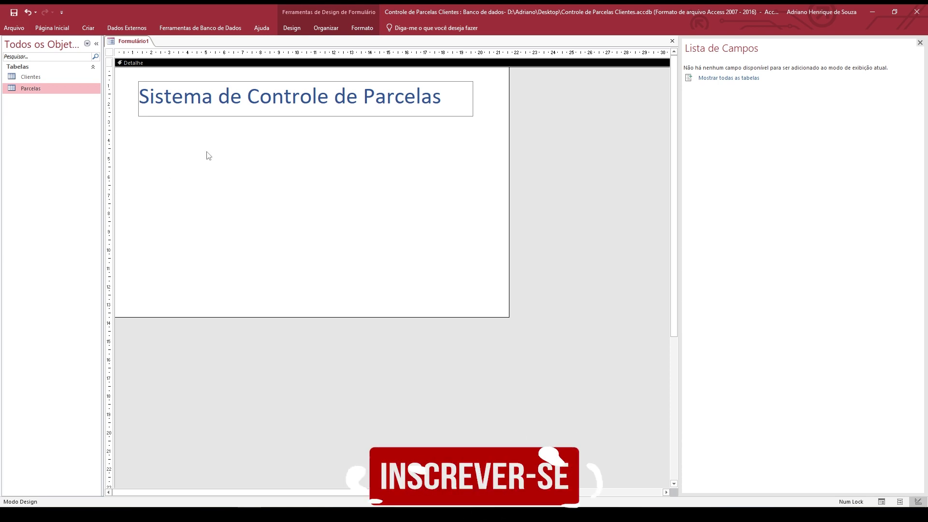
{"action": "left_click", "coordinate": [297, 30]}
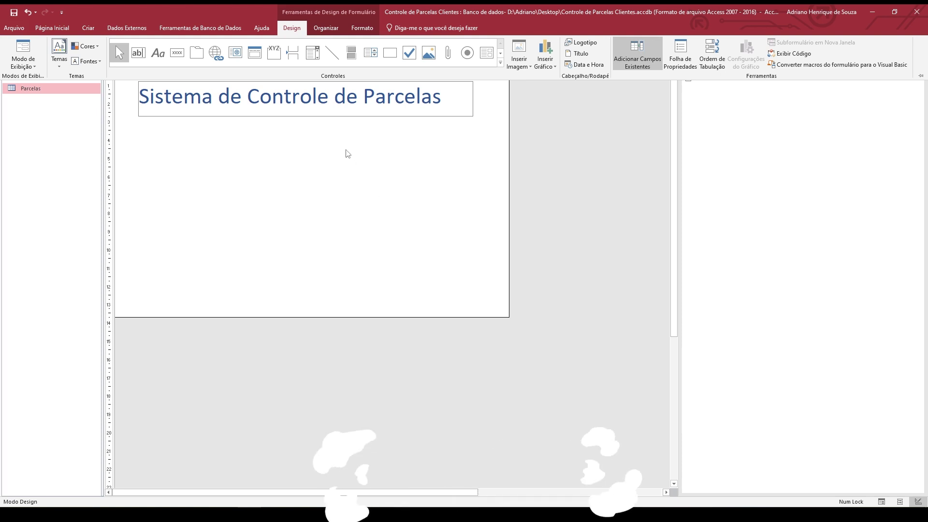
- Draw a tab control below the title and check its Página2 and Página3 pages
{"action": "left_click", "coordinate": [346, 153]}
{"action": "left_click", "coordinate": [292, 28]}
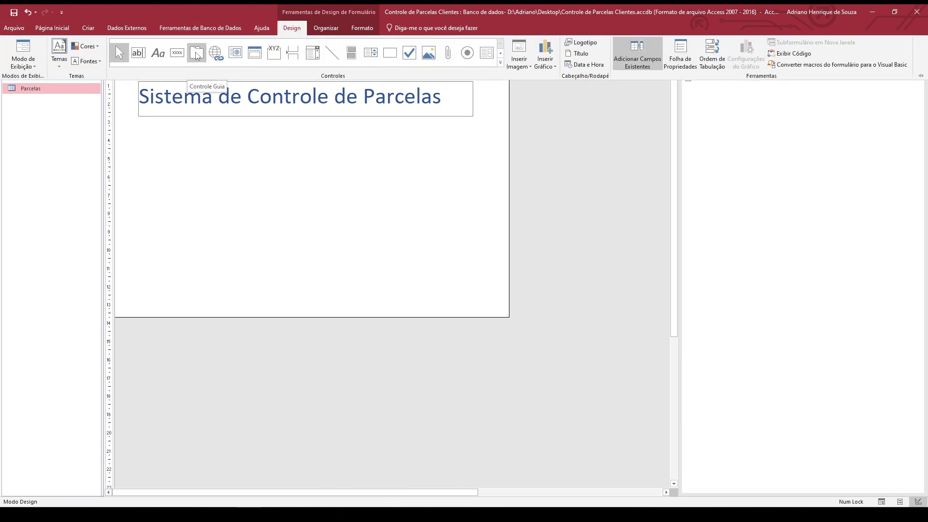
{"action": "left_click", "coordinate": [197, 55]}
{"action": "mouse_move", "coordinate": [140, 137]}
{"action": "left_mouse_down"}
{"action": "mouse_move", "coordinate": [392, 263]}
{"action": "mouse_move", "coordinate": [474, 275]}
{"action": "left_mouse_up"}
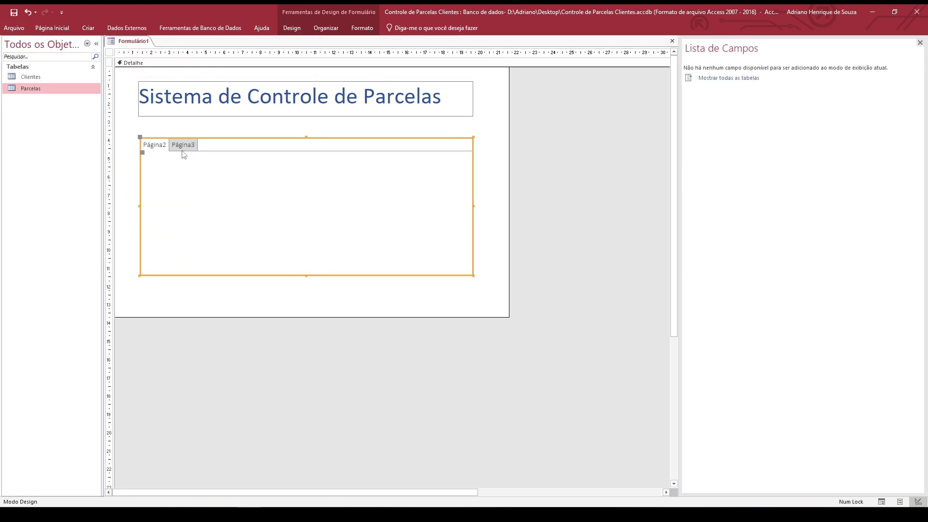
{"action": "left_click", "coordinate": [158, 149]}
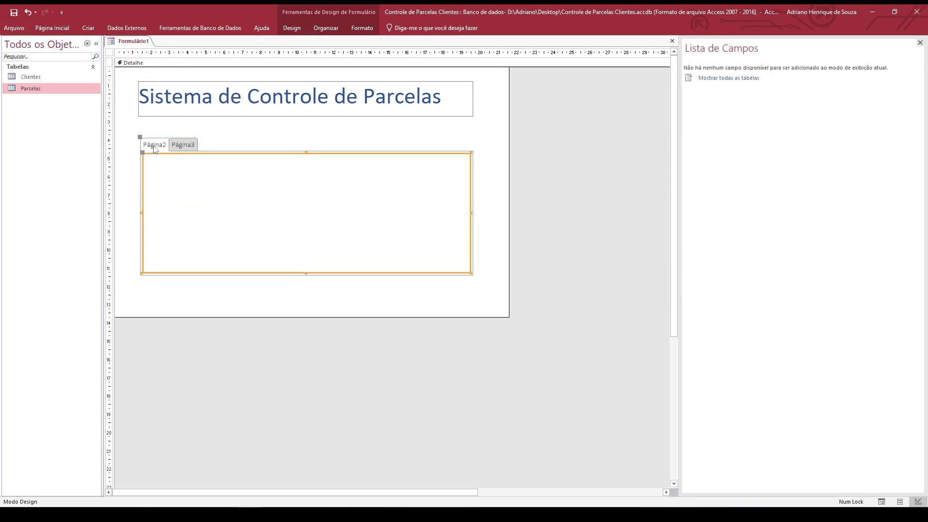
{"action": "left_click", "coordinate": [191, 149]}
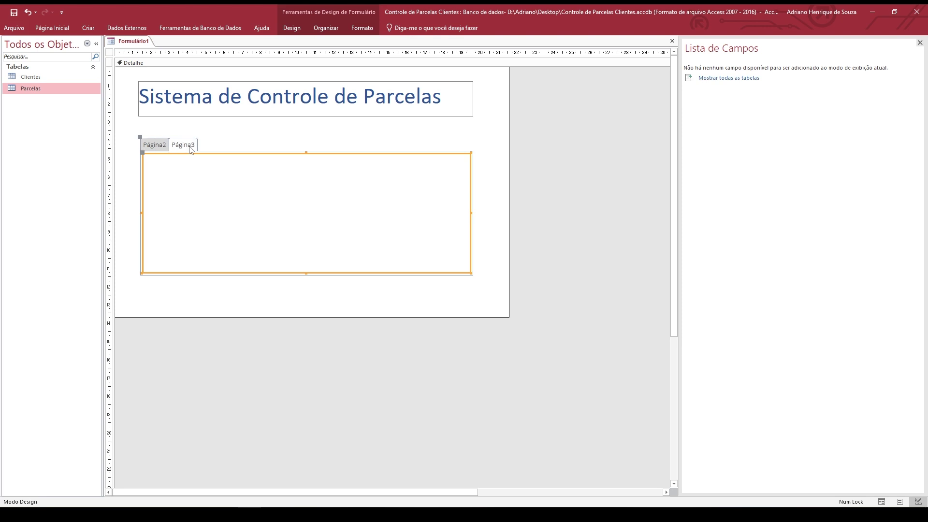
{"action": "left_click", "coordinate": [157, 146]}
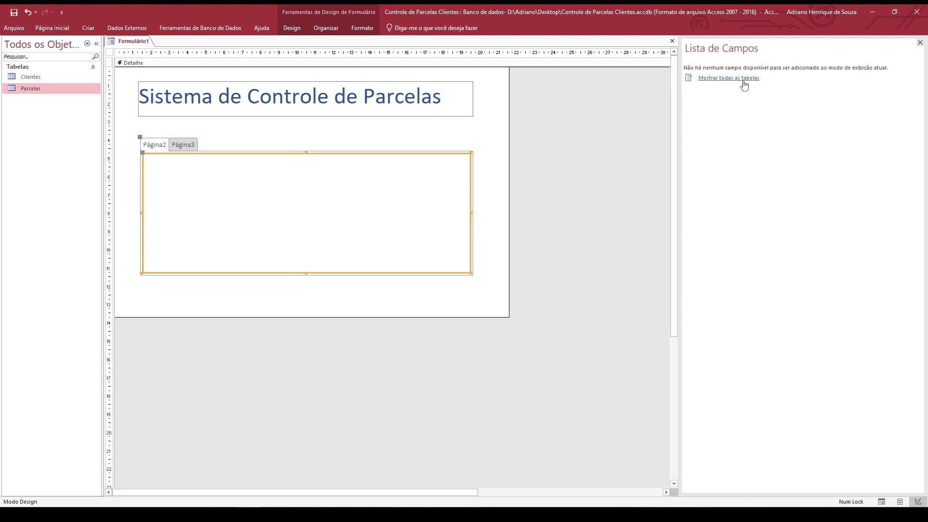
- Reopen the Add Existing Fields list
{"action": "left_click", "coordinate": [920, 43]}
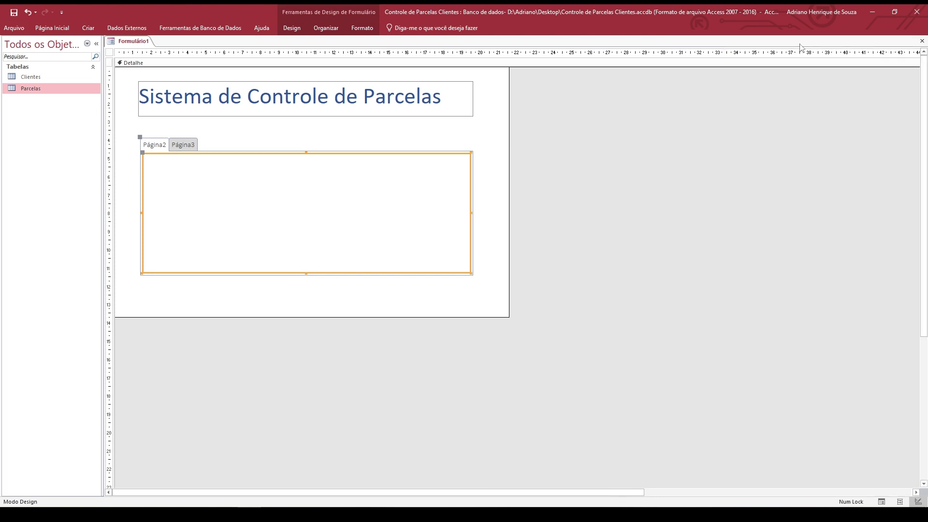
{"action": "left_click", "coordinate": [292, 29]}
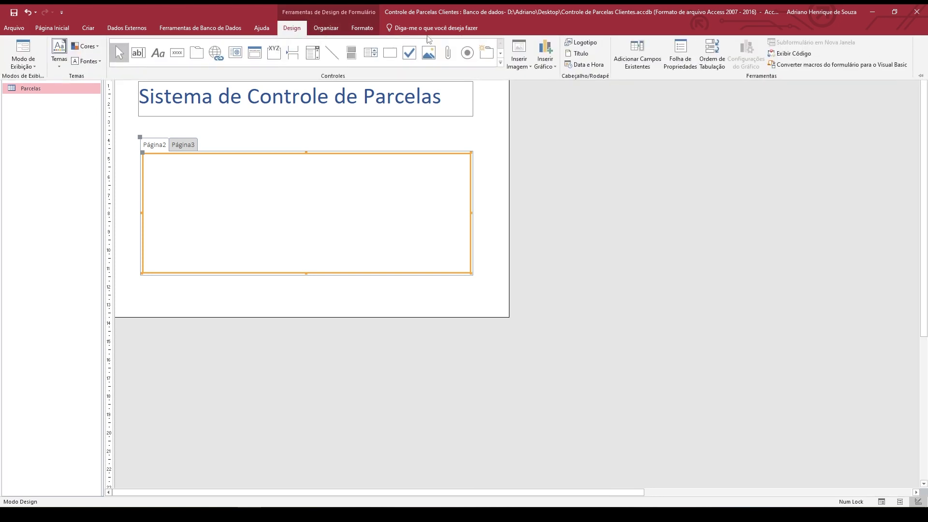
{"action": "left_click", "coordinate": [647, 57]}
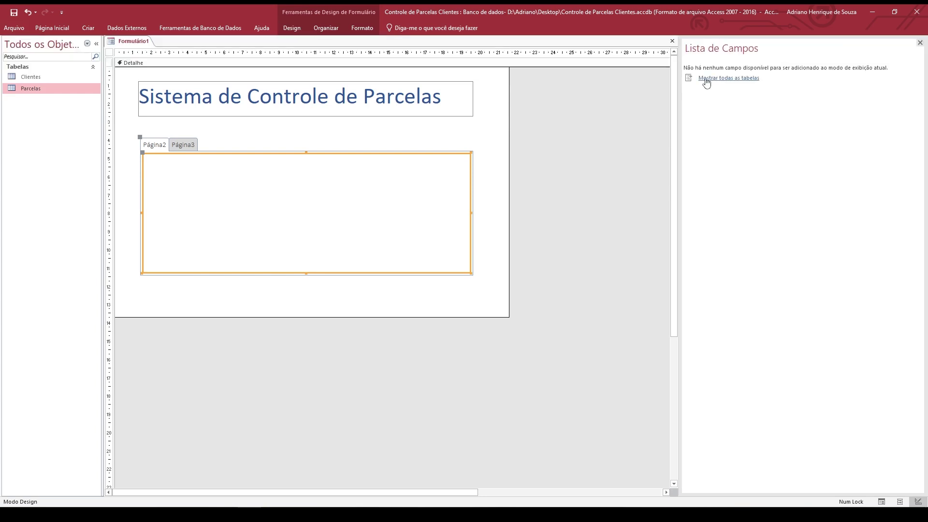
- Place the Clientes IDCliente field on Página2 and relabel it Matrícula
{"action": "left_click", "coordinate": [707, 78]}
{"action": "left_click", "coordinate": [688, 80]}
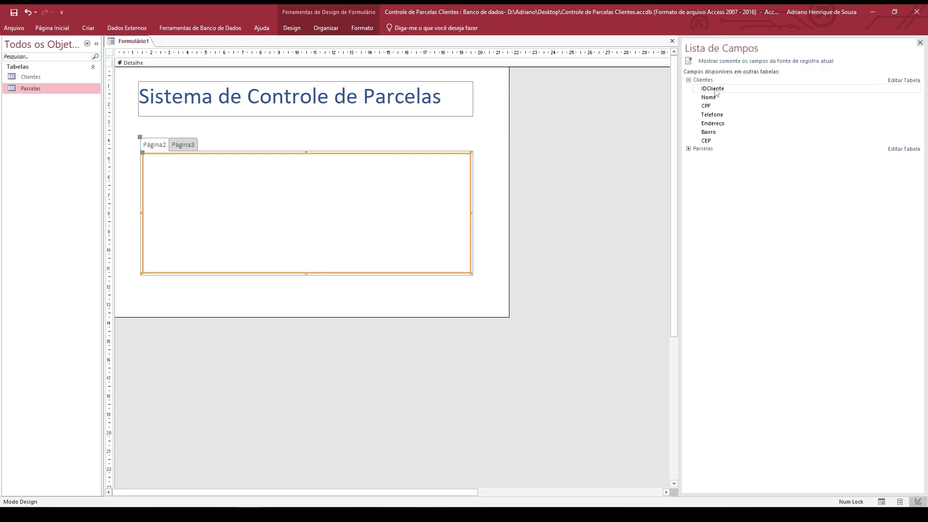
{"action": "mouse_move", "coordinate": [713, 88]}
{"action": "left_mouse_down"}
{"action": "mouse_move", "coordinate": [200, 166]}
{"action": "mouse_move", "coordinate": [165, 162]}
{"action": "left_mouse_up"}
{"action": "double_click", "coordinate": [165, 162]}
{"action": "type", "text": "Matrícula"}
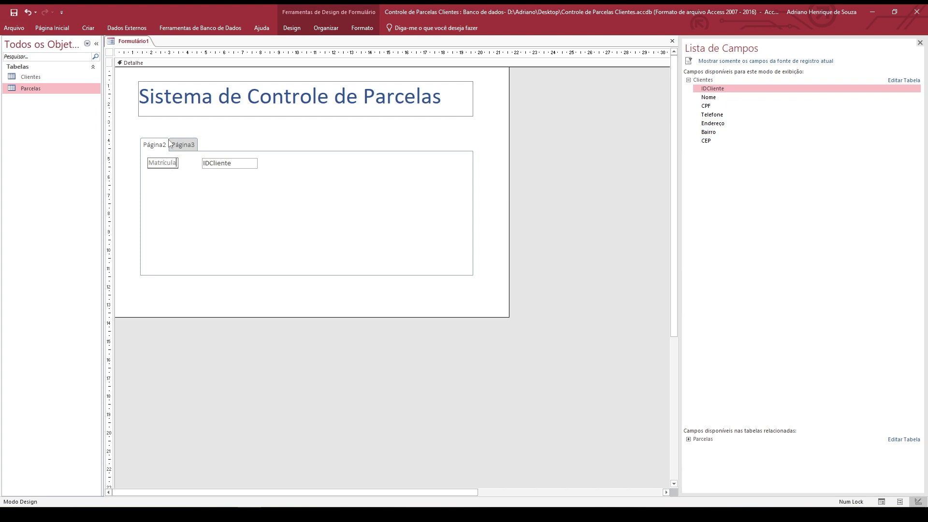
{"action": "left_click", "coordinate": [572, 181]}
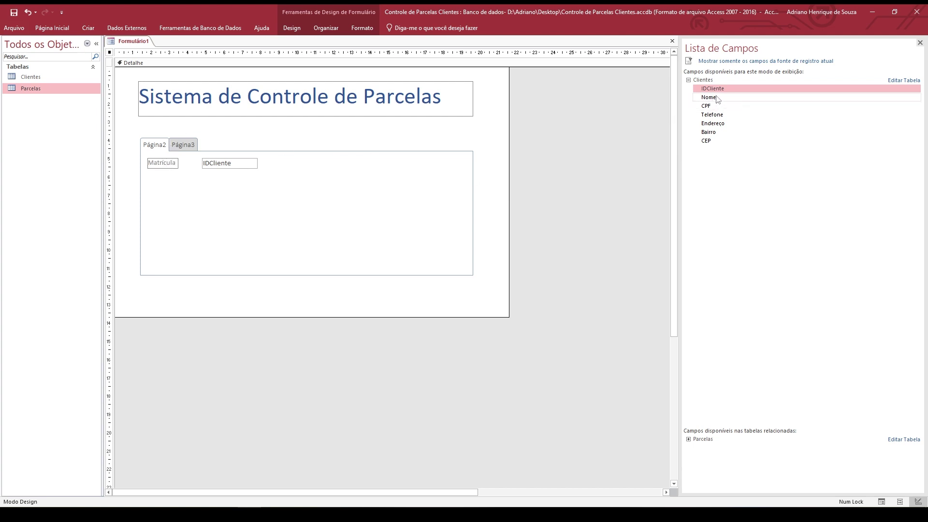
- Add Nome through CEP to the page, with Nome under Matrícula and widened
{"action": "left_click", "coordinate": [718, 99]}
{"action": "left_click", "coordinate": [709, 141], "text": "shift"}
{"action": "mouse_move", "coordinate": [713, 100]}
{"action": "left_mouse_down"}
{"action": "mouse_move", "coordinate": [248, 203]}
{"action": "mouse_move", "coordinate": [195, 194]}
{"action": "mouse_move", "coordinate": [258, 178]}
{"action": "left_mouse_up"}
{"action": "left_click", "coordinate": [178, 182]}
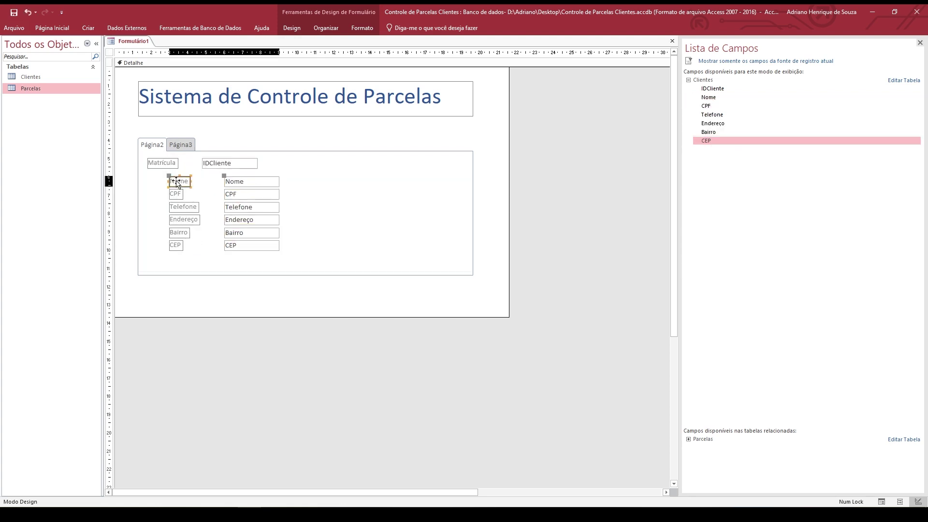
{"action": "left_click_drag", "start_coordinate": [177, 183], "coordinate": [155, 177]}
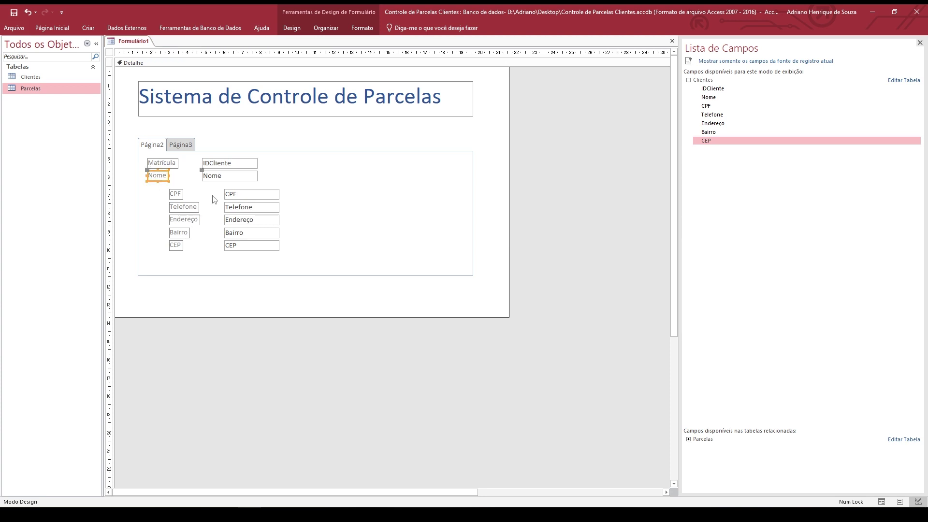
{"action": "left_click", "coordinate": [230, 177]}
{"action": "left_click_drag", "start_coordinate": [258, 176], "coordinate": [358, 180]}
- Move CPF under Nome, put Telefone beside CPF, and widen Endereço
{"action": "left_click_drag", "start_coordinate": [175, 195], "coordinate": [153, 190]}
{"action": "left_click", "coordinate": [250, 191]}
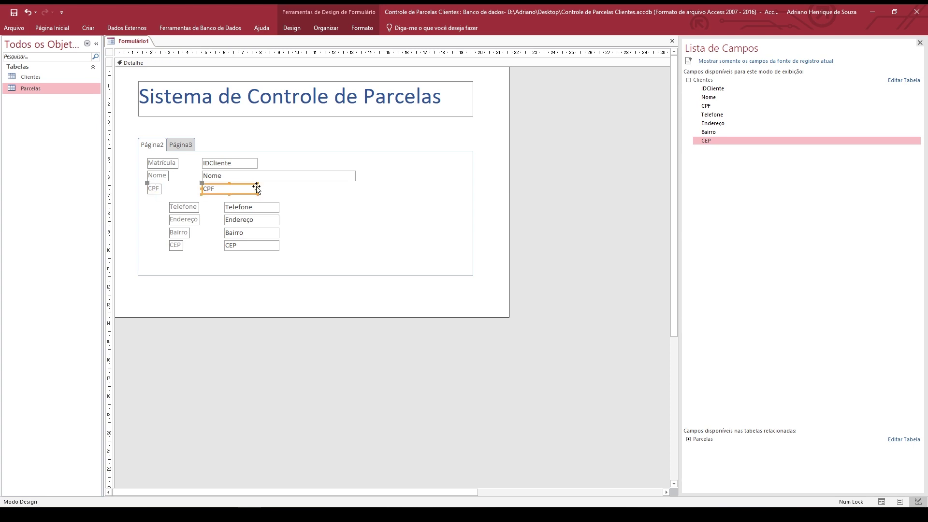
{"action": "left_click_drag", "start_coordinate": [258, 189], "coordinate": [292, 189]}
{"action": "mouse_move", "coordinate": [191, 207]}
{"action": "left_mouse_down"}
{"action": "mouse_move", "coordinate": [326, 193]}
{"action": "mouse_move", "coordinate": [166, 201]}
{"action": "left_mouse_up"}
{"action": "left_click", "coordinate": [254, 203]}
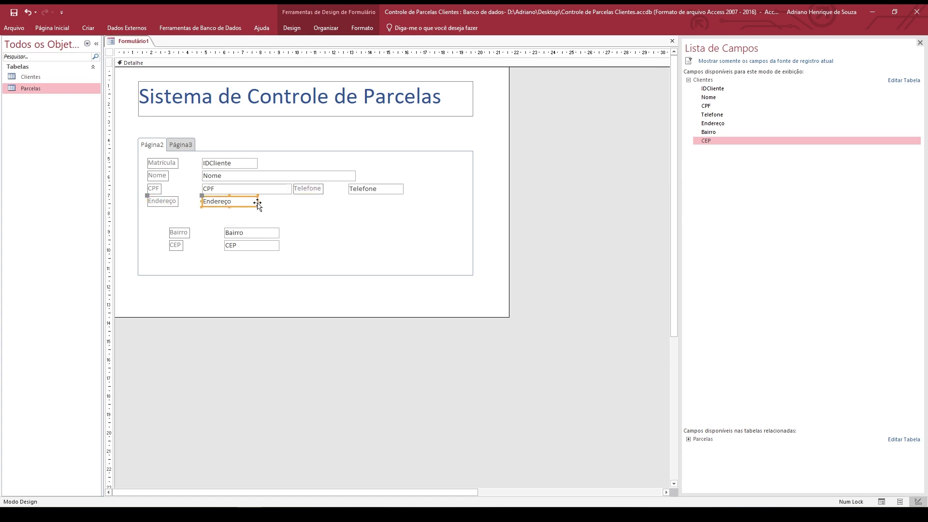
{"action": "left_click_drag", "start_coordinate": [257, 201], "coordinate": [406, 201]}
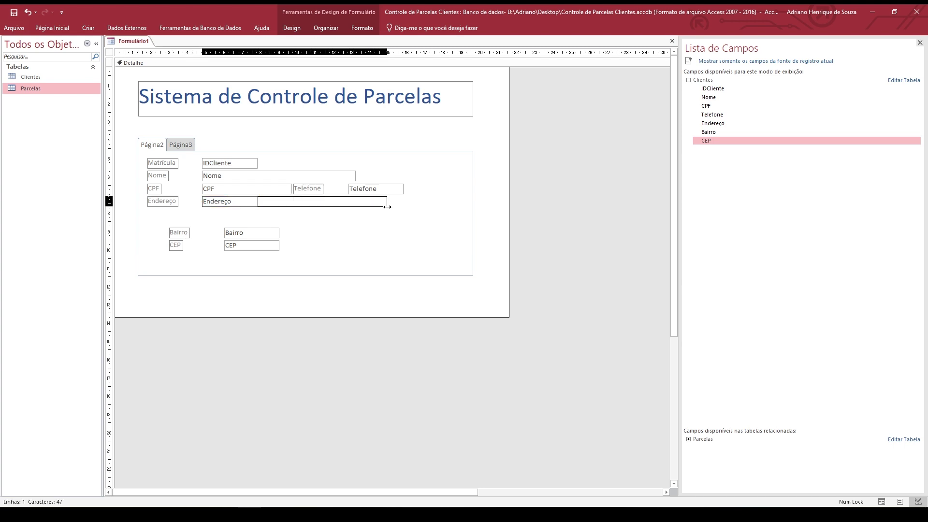
- Move Bairro under Endereço, widen it, and place CEP beside Bairro
{"action": "left_click_drag", "start_coordinate": [179, 232], "coordinate": [160, 217]}
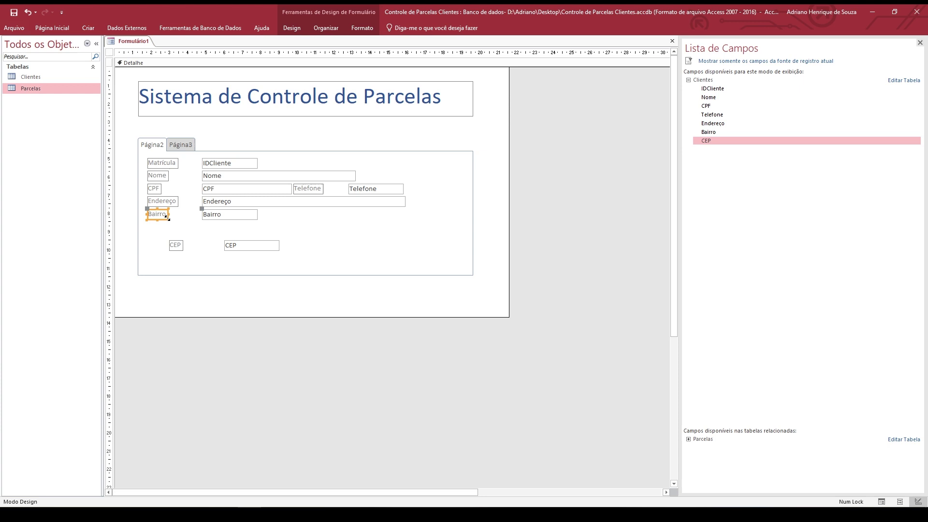
{"action": "left_click", "coordinate": [247, 216]}
{"action": "left_click", "coordinate": [261, 218]}
{"action": "left_click", "coordinate": [255, 216]}
{"action": "left_click_drag", "start_coordinate": [258, 215], "coordinate": [310, 214]}
{"action": "left_click_drag", "start_coordinate": [224, 239], "coordinate": [352, 213]}
{"action": "left_click", "coordinate": [369, 213]}
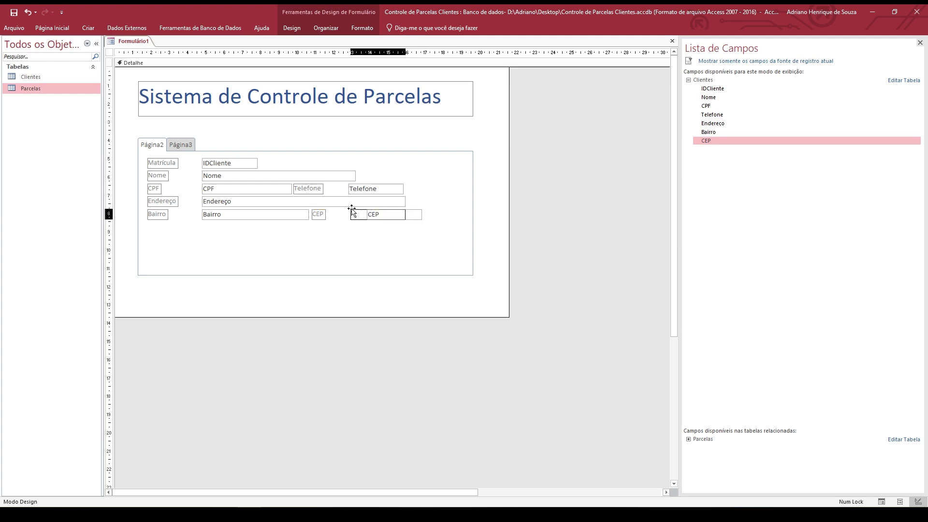
{"action": "left_click", "coordinate": [549, 261]}
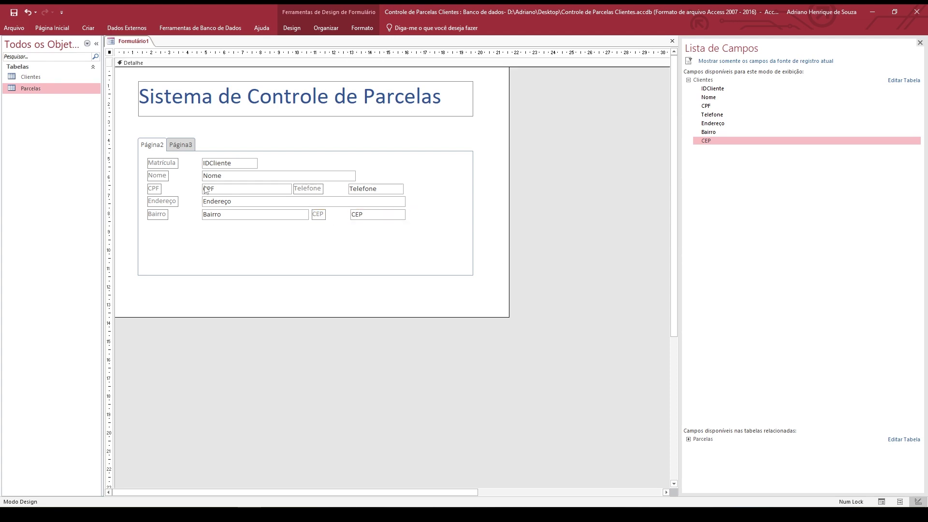
- Close the Field List and open the tab control's Property Sheet
{"action": "left_click", "coordinate": [160, 150]}
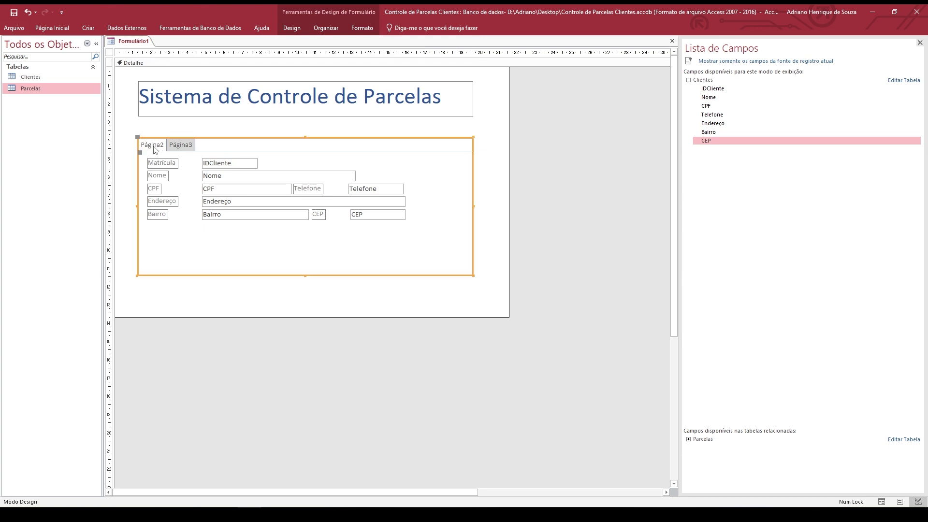
{"action": "left_click", "coordinate": [154, 150]}
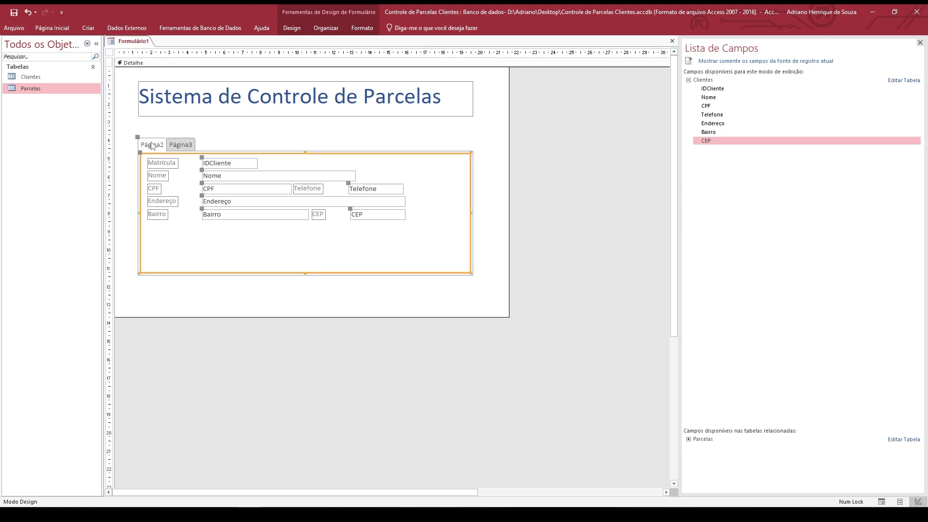
{"action": "left_click", "coordinate": [139, 132]}
{"action": "left_click", "coordinate": [148, 149]}
{"action": "left_click", "coordinate": [148, 149]}
{"action": "left_click", "coordinate": [921, 43]}
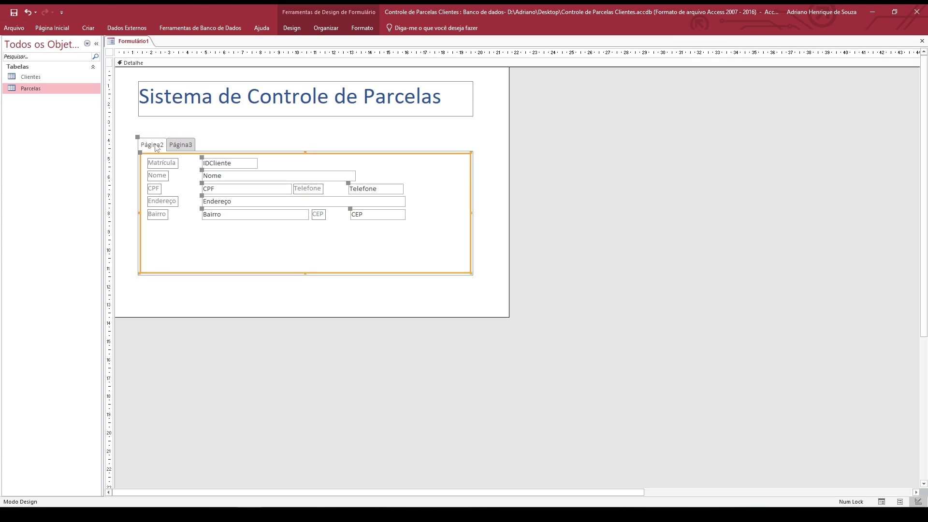
{"action": "left_click", "coordinate": [144, 143]}
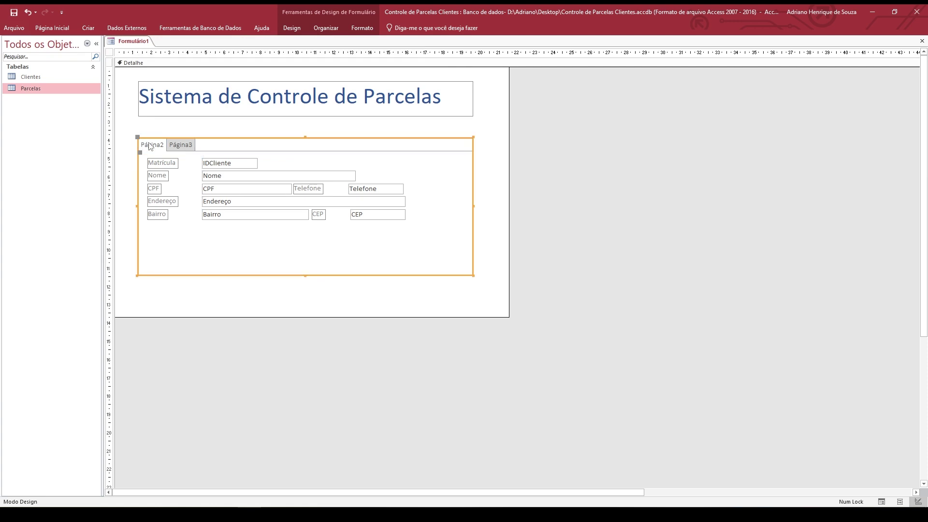
{"action": "right_click", "coordinate": [150, 146]}
{"action": "left_click", "coordinate": [182, 344]}
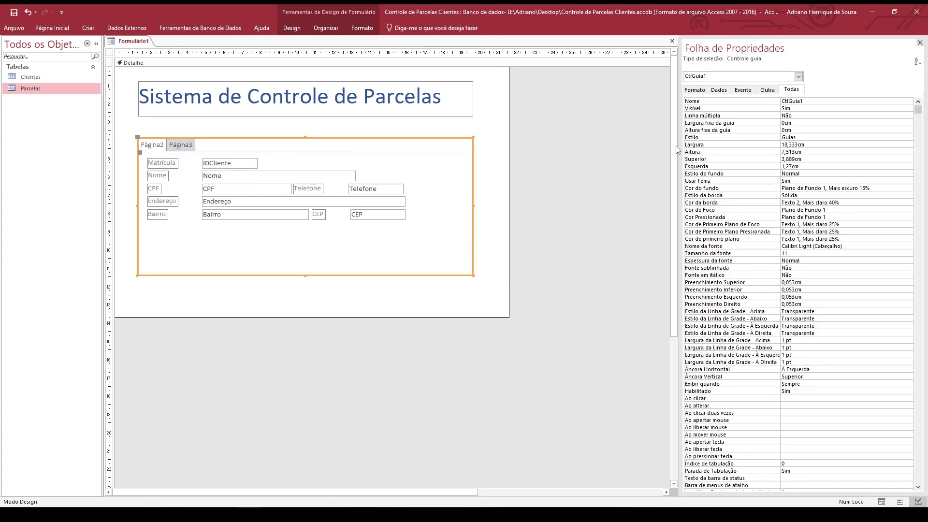
- Name the first page Clientes and the second page Parcelas
{"action": "key", "text": "Tab"}
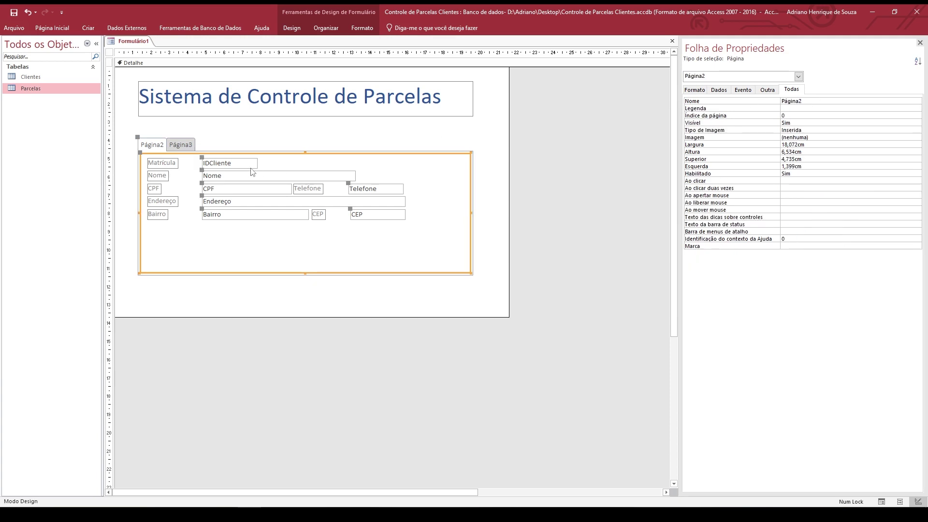
{"action": "left_click", "coordinate": [732, 102]}
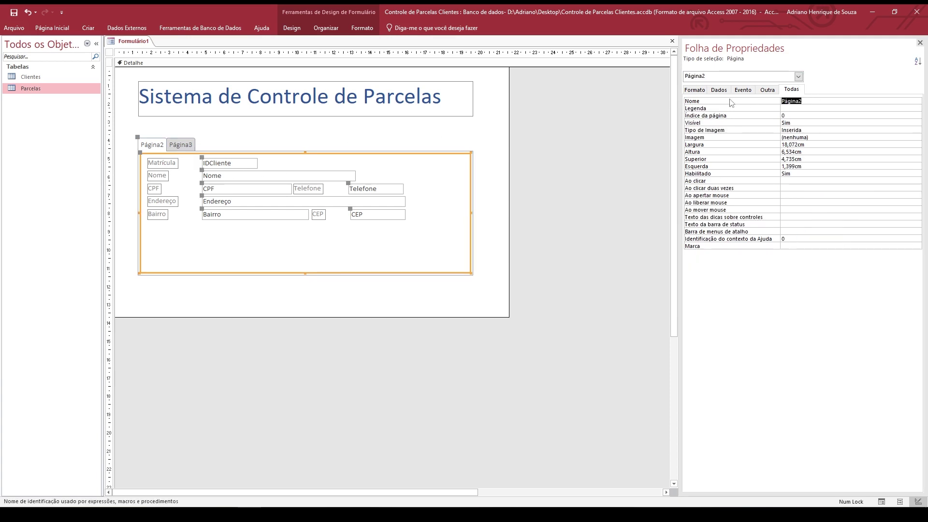
{"action": "type", "text": "Clientes"}
{"action": "key", "text": "Return"}
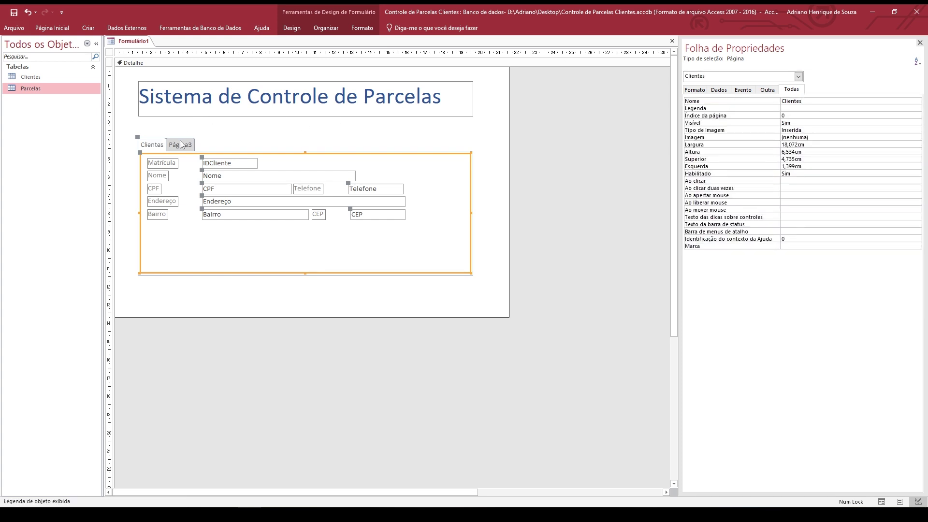
{"action": "left_click", "coordinate": [181, 146]}
{"action": "left_click", "coordinate": [814, 102]}
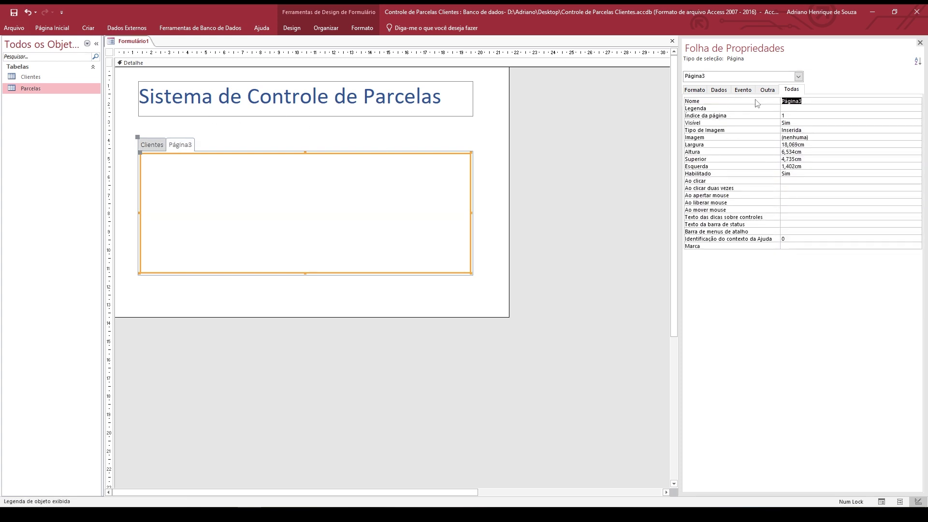
{"action": "type", "text": "Parcelas"}
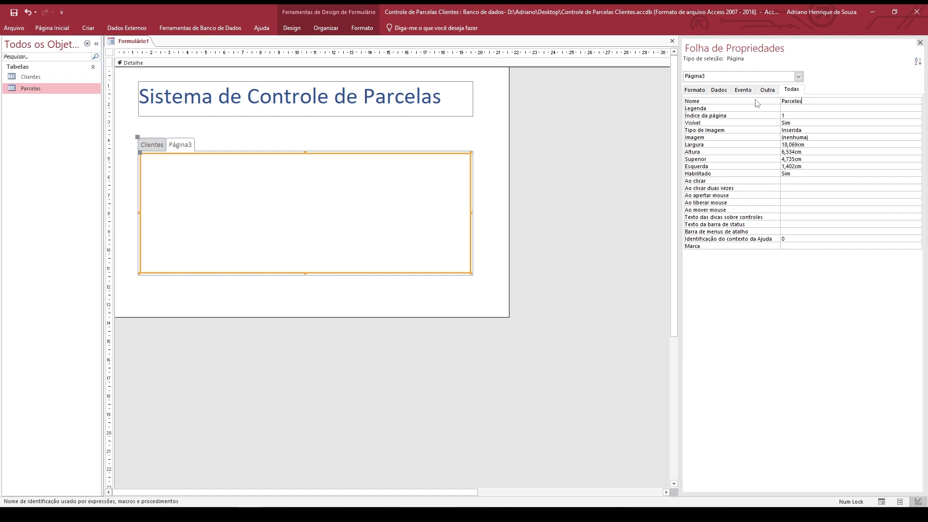
{"action": "key", "text": "Return"}
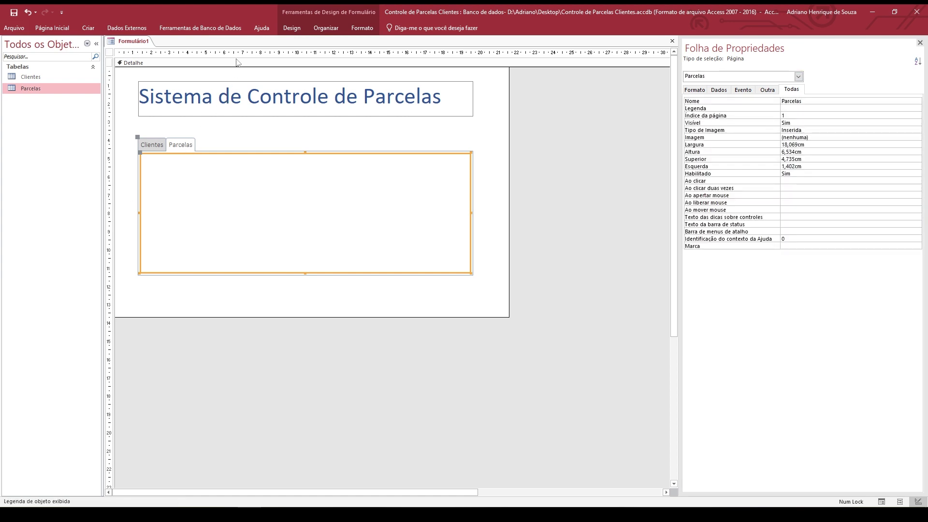
- Draw a Subform/Subreport control across the Parcelas page to launch the Subform Wizard
{"action": "left_click", "coordinate": [295, 28]}
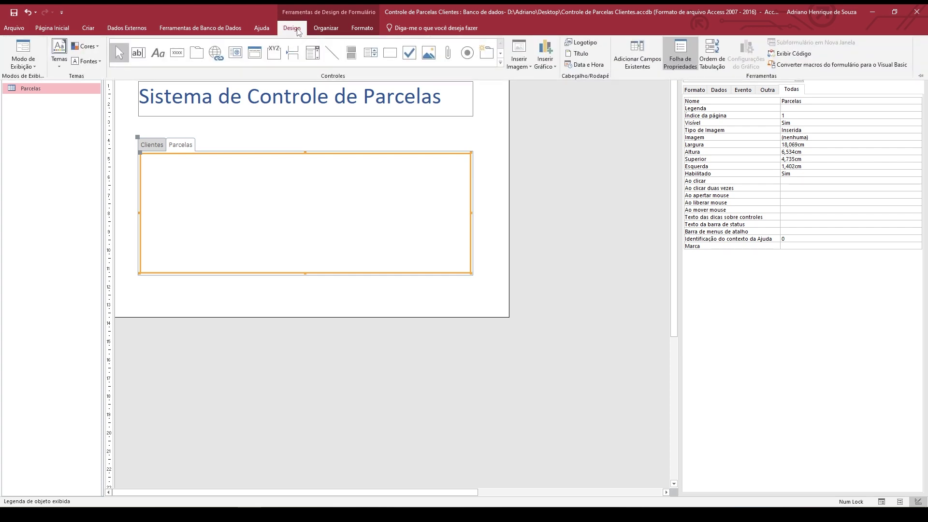
{"action": "left_click", "coordinate": [500, 63]}
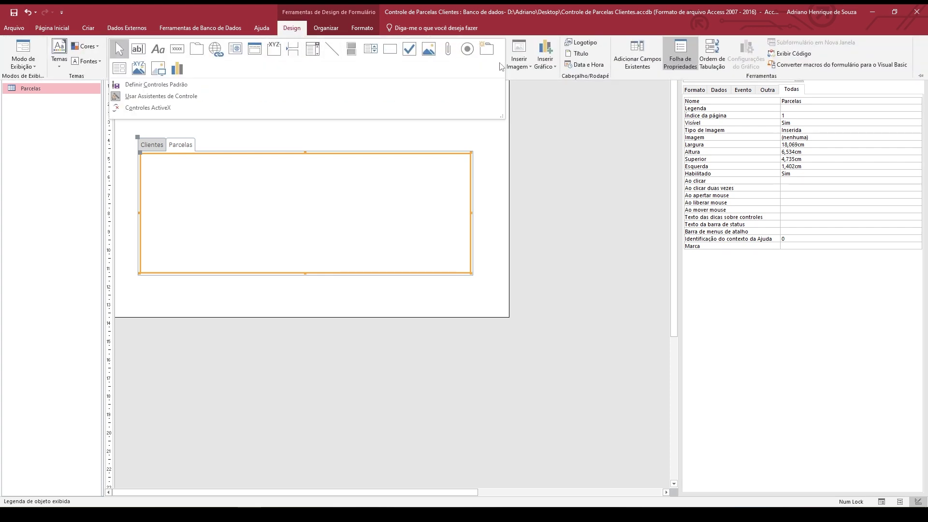
{"action": "left_click", "coordinate": [120, 70]}
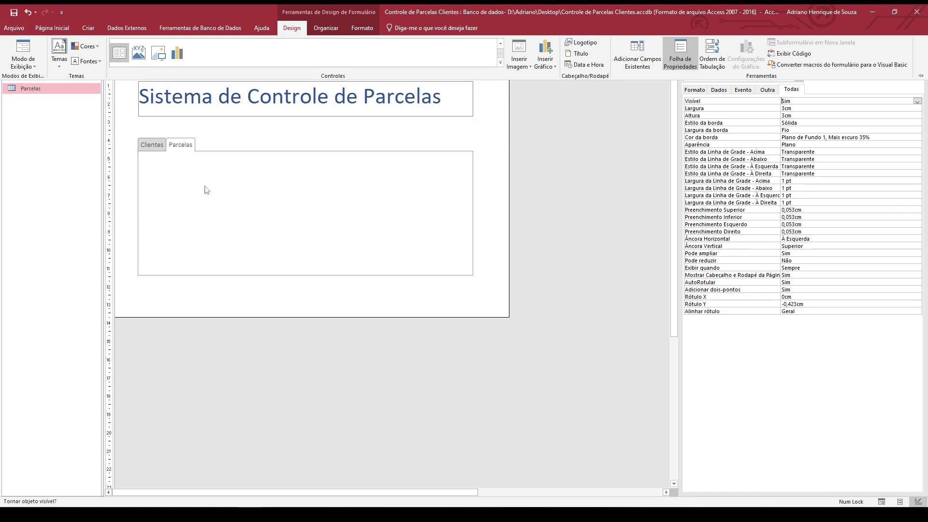
{"action": "left_click_drag", "start_coordinate": [145, 162], "coordinate": [462, 269]}
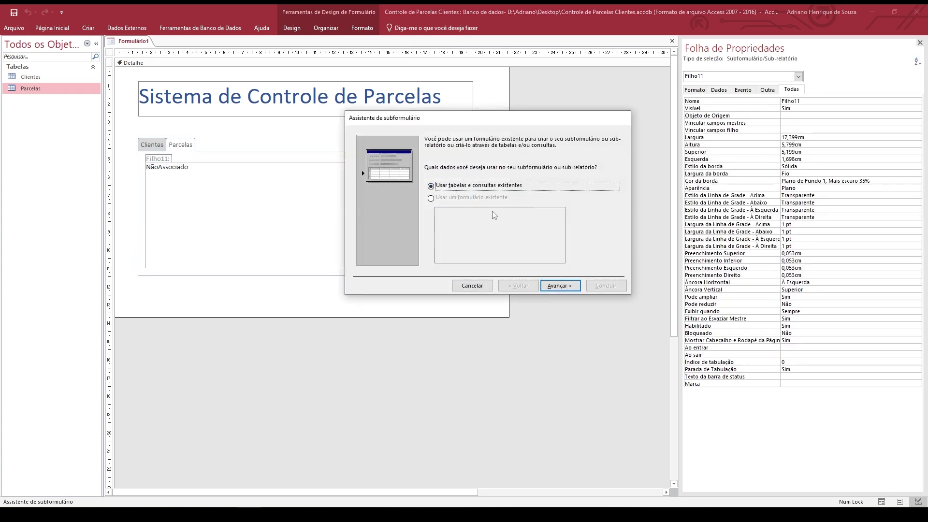
- Pick the Parcelas table and add Qtde Parcelas, Valor da Parcela, Vencimento, Forma de Pg, Pago
{"action": "left_click", "coordinate": [554, 289]}
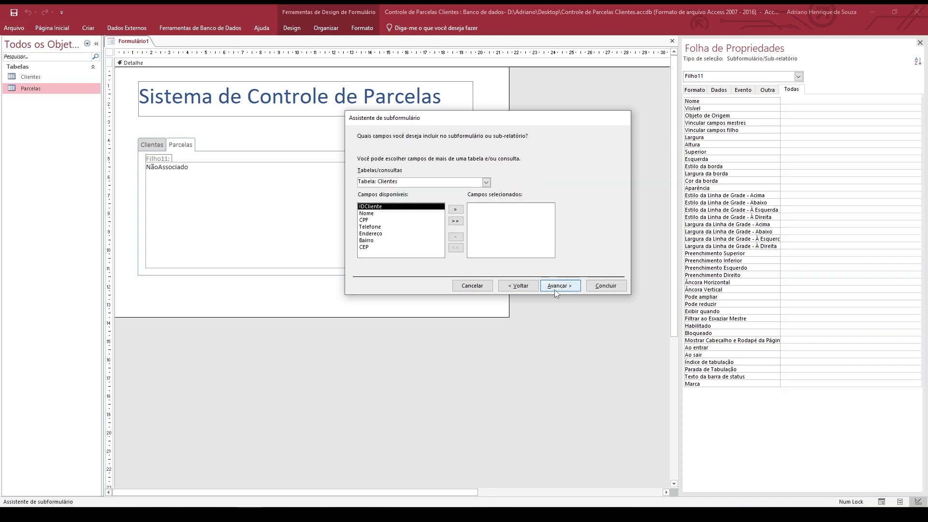
{"action": "left_click", "coordinate": [487, 182]}
{"action": "left_click", "coordinate": [401, 195]}
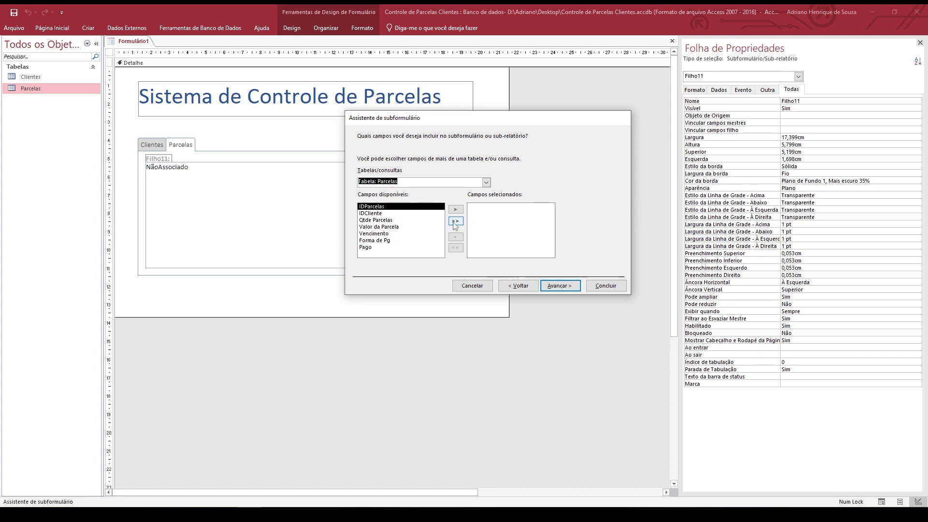
{"action": "double_click", "coordinate": [382, 221]}
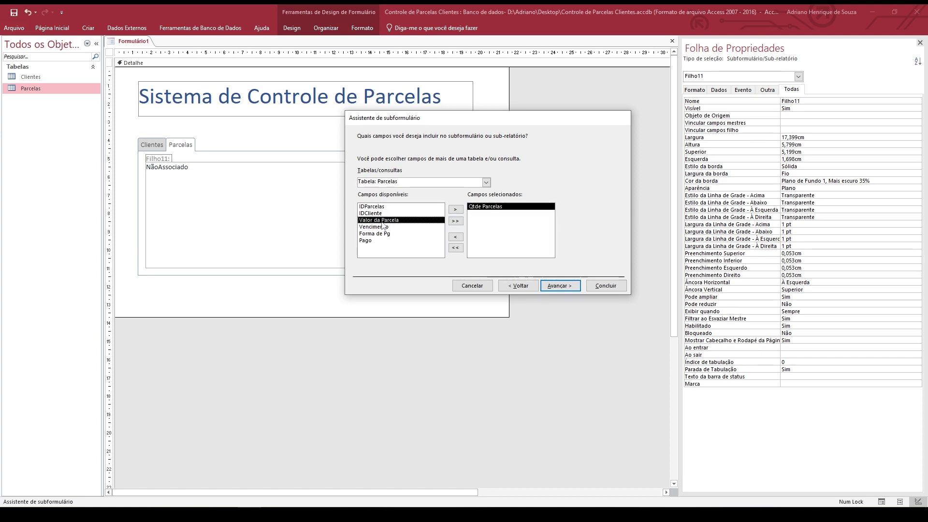
{"action": "double_click", "coordinate": [382, 221]}
{"action": "double_click", "coordinate": [383, 221]}
{"action": "double_click", "coordinate": [383, 220]}
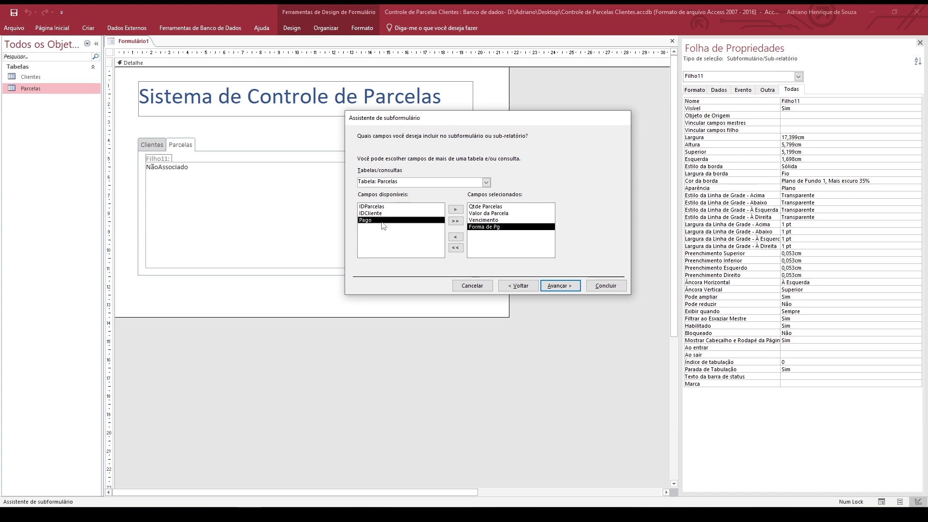
{"action": "double_click", "coordinate": [383, 221]}
- Link the subform by IDCliente, name it SubFormulario Parcelas, and finish
{"action": "left_click", "coordinate": [560, 285]}
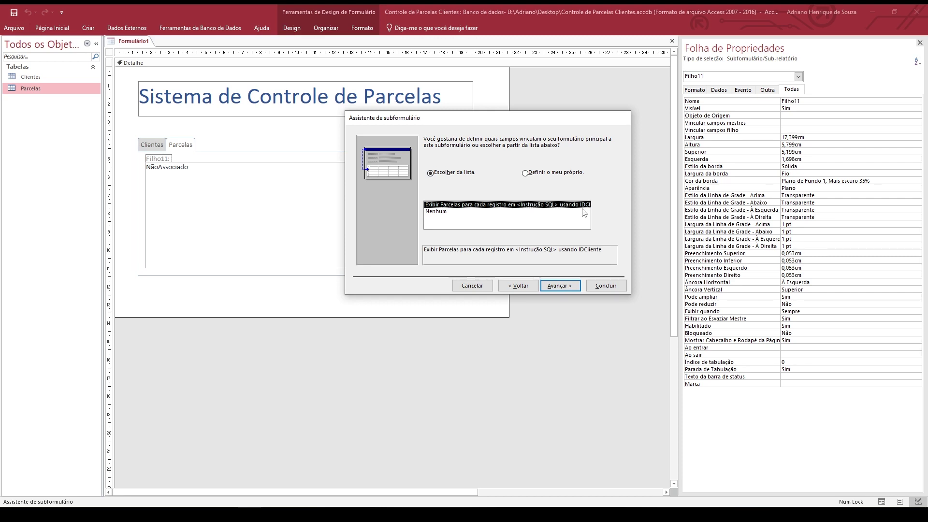
{"action": "left_click", "coordinate": [564, 286]}
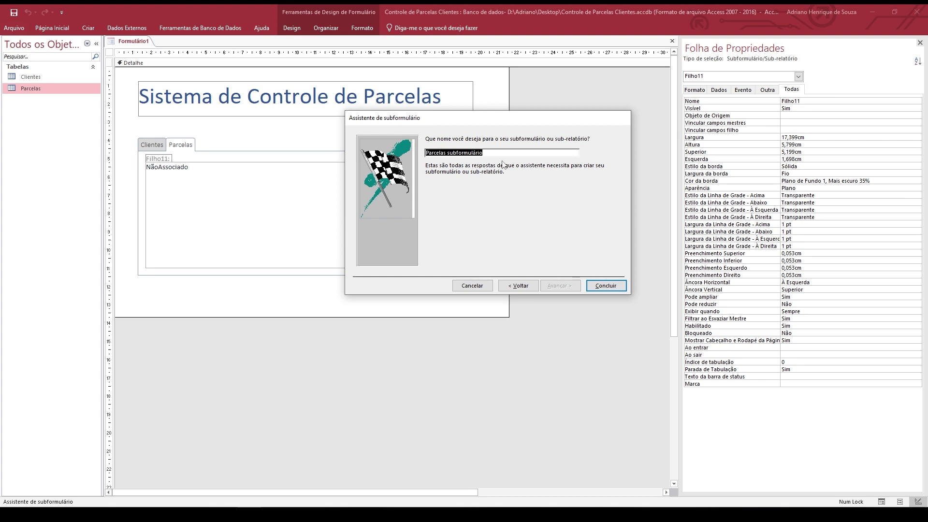
{"action": "type", "text": "C"}
{"action": "type", "text": "Formulario Parcelas"}
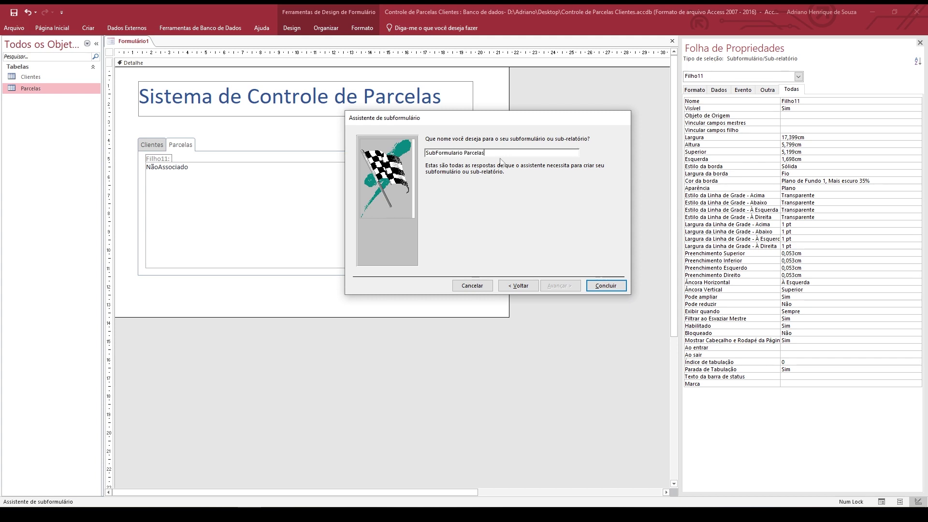
{"action": "left_click", "coordinate": [614, 286]}
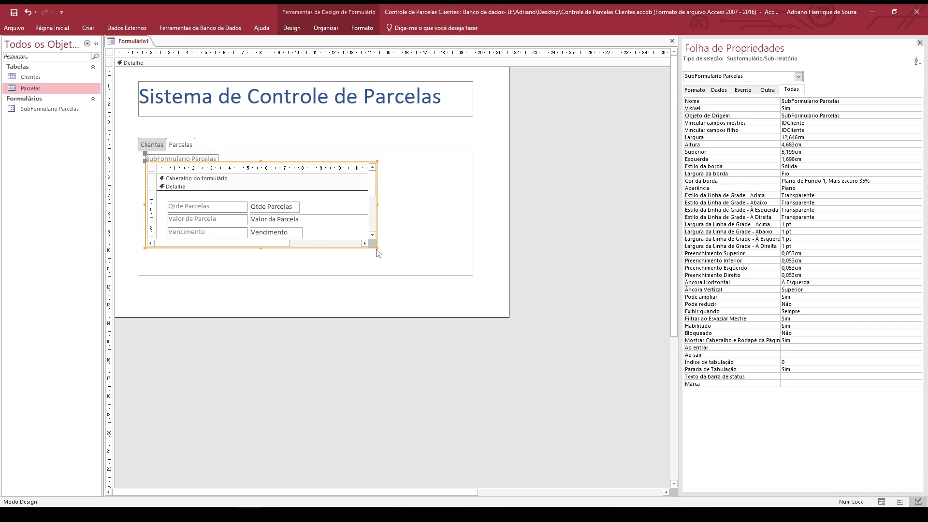
- Widen the SubFormulario Parcelas subform control to about 17,804 cm across the Parcelas page
{"action": "left_click", "coordinate": [377, 247]}
{"action": "left_click", "coordinate": [372, 235]}
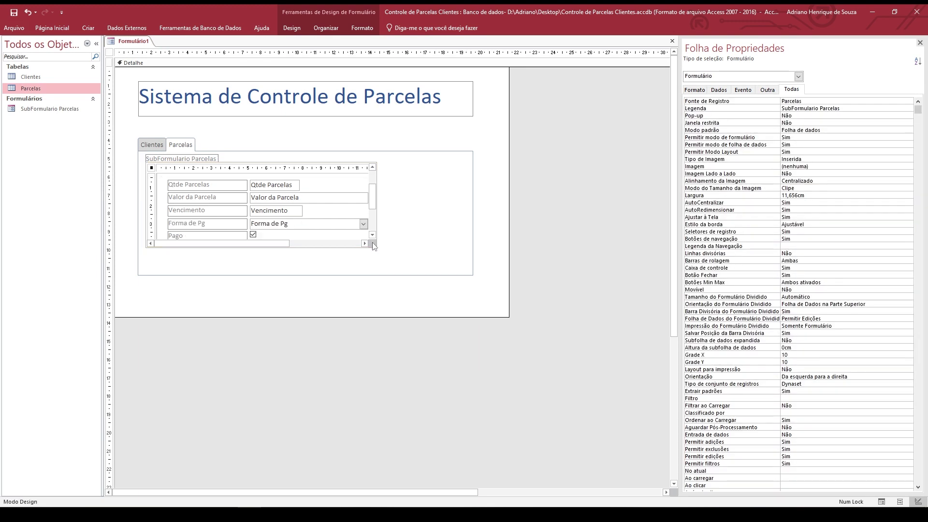
{"action": "left_click", "coordinate": [378, 206]}
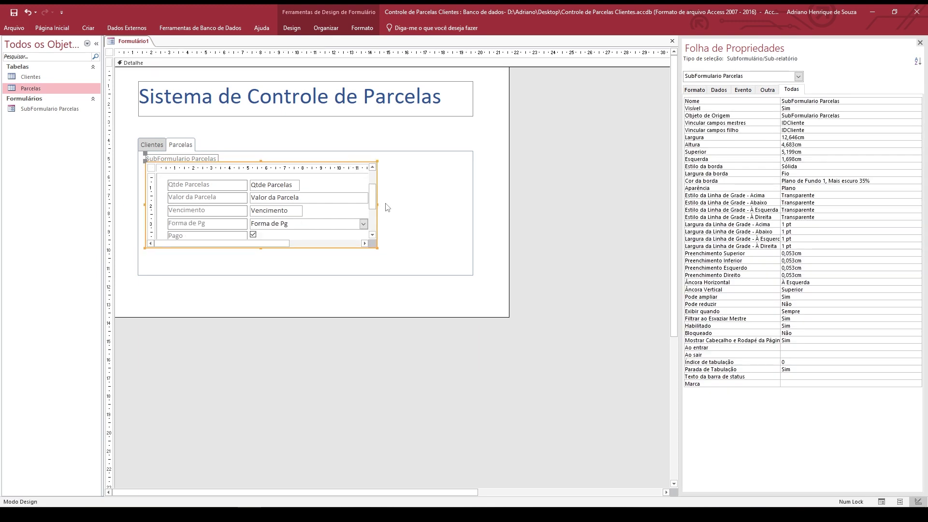
{"action": "left_click", "coordinate": [378, 207]}
{"action": "left_click", "coordinate": [355, 168]}
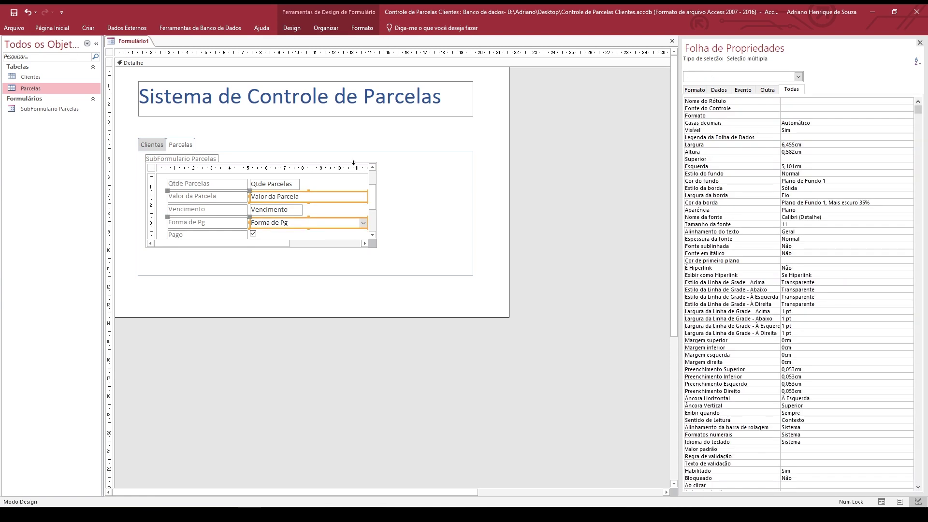
{"action": "left_click", "coordinate": [377, 206]}
{"action": "left_click_drag", "start_coordinate": [377, 204], "coordinate": [471, 205]}
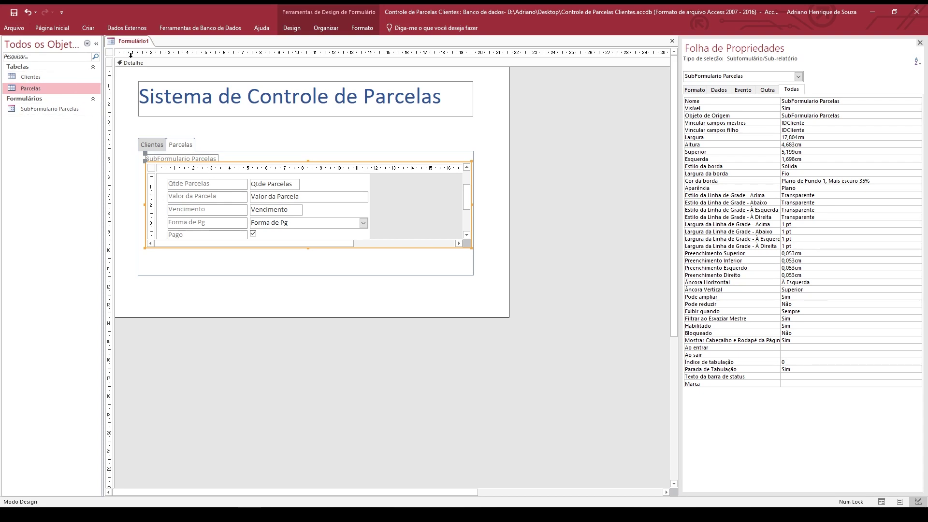
- Save the form as 'Controle de Parcelas' and open it in Form view
{"action": "right_click", "coordinate": [133, 43]}
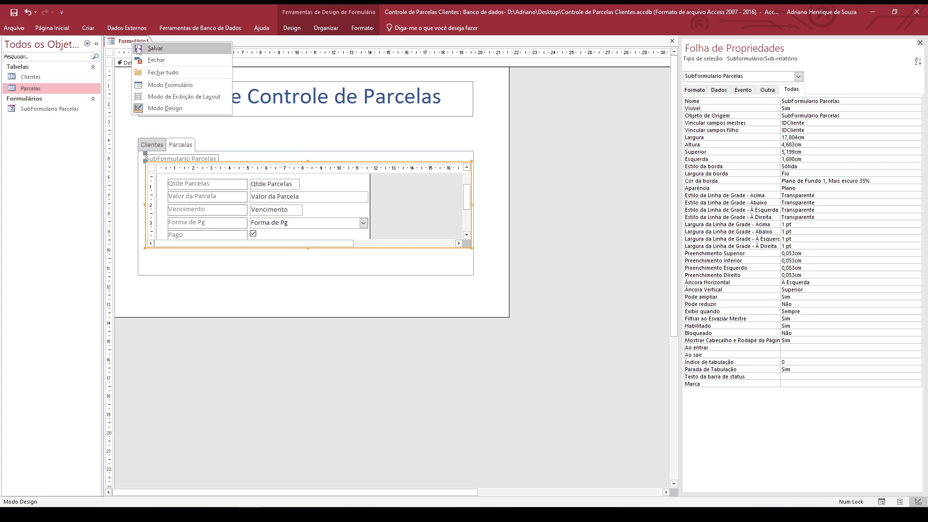
{"action": "left_click", "coordinate": [155, 48]}
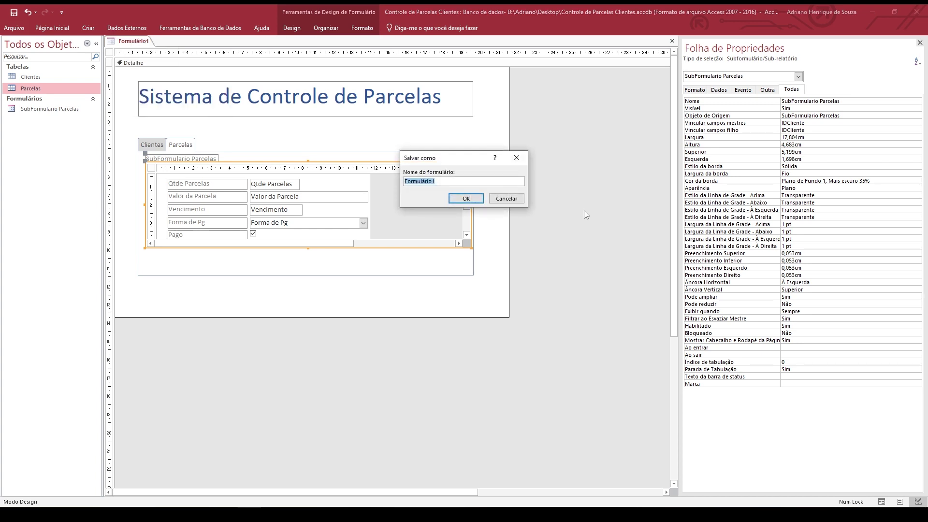
{"action": "type", "text": "Controle de Parcelas"}
{"action": "key", "text": "Return"}
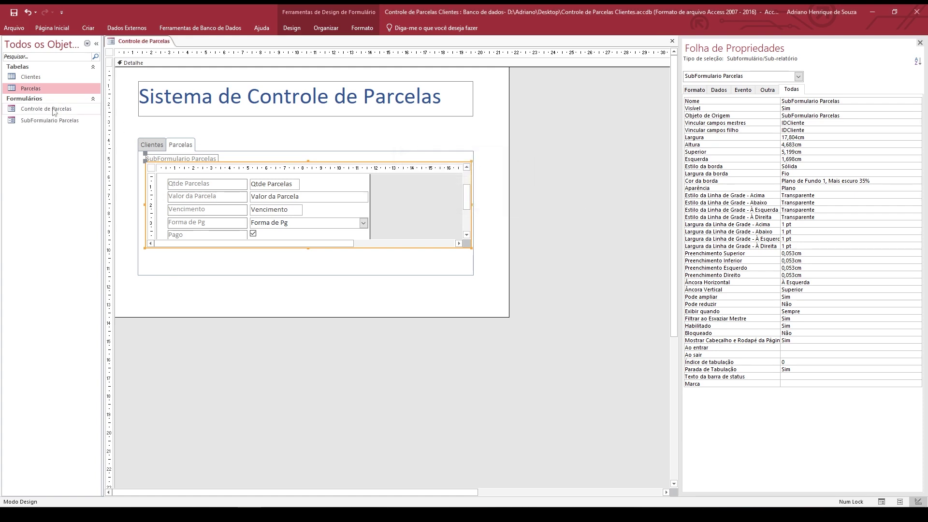
{"action": "double_click", "coordinate": [53, 109]}
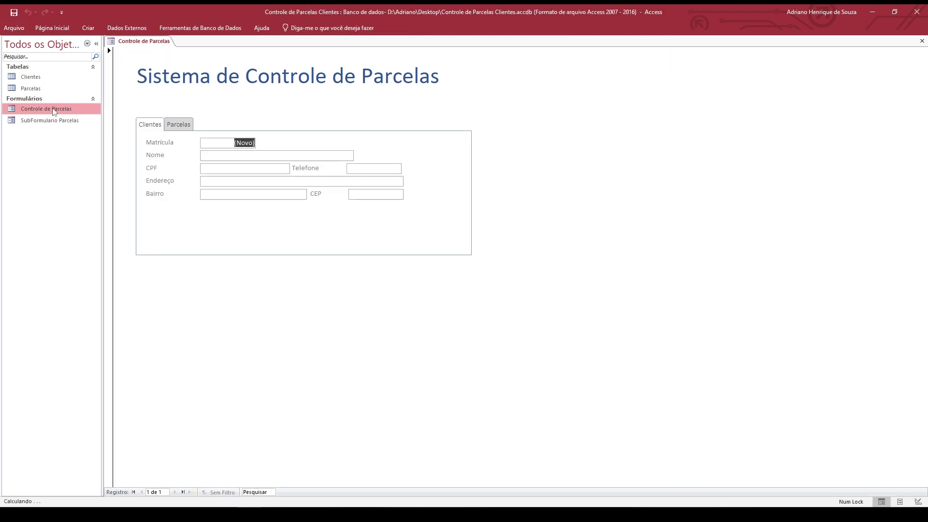
- Enter the client's name, CPF, phone, neighbourhood and CEP, save, and return to the record
{"action": "left_click", "coordinate": [232, 157]}
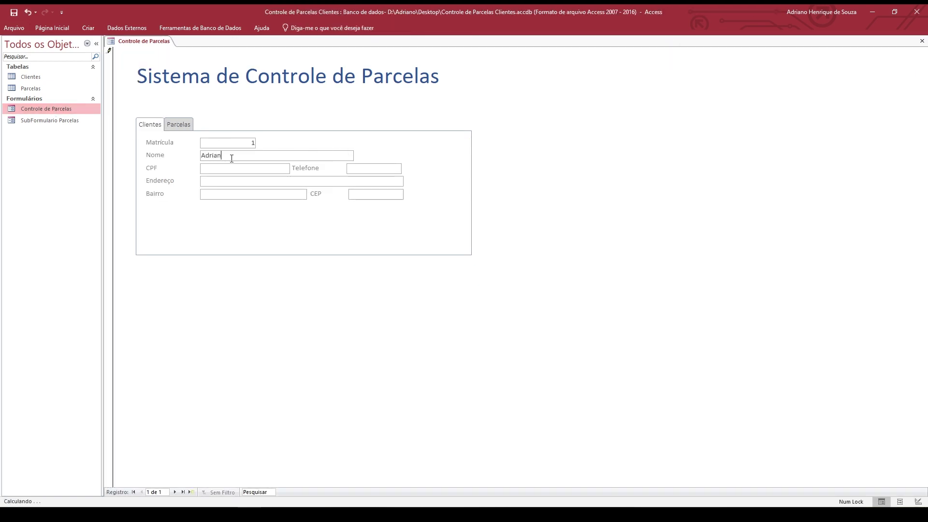
{"action": "key", "text": "Tab"}
{"action": "type", "text": "123.4"}
{"action": "type", "text": "56.789-55"}
{"action": "key", "text": "Tab"}
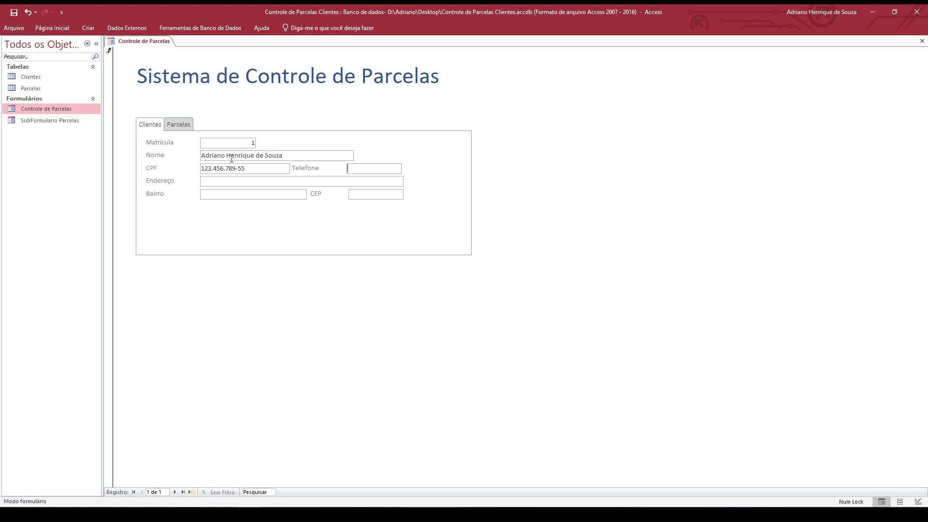
{"action": "key", "text": "Tab"}
{"action": "type", "text": "Rua 125"}
{"action": "key", "text": "Tab"}
{"action": "type", "text": "Centro"}
{"action": "key", "text": "Tab"}
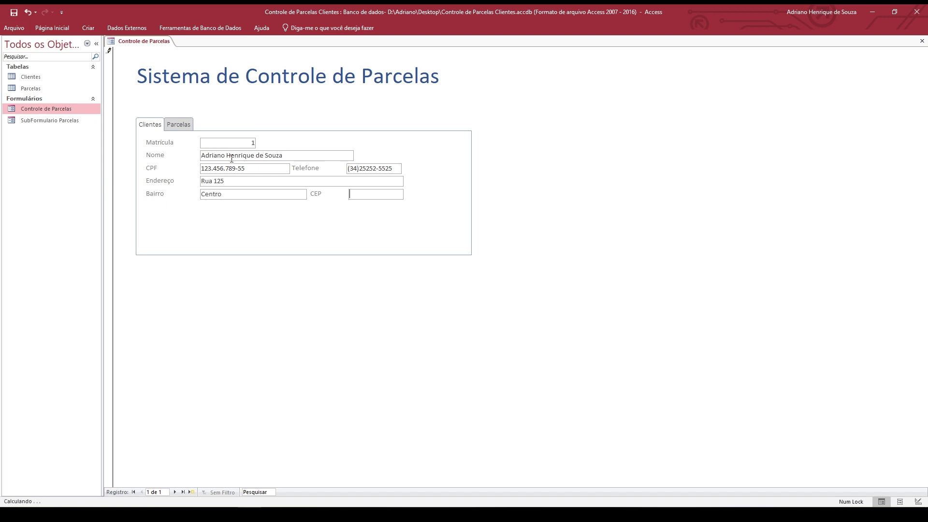
{"action": "type", "text": "38.18"}
{"action": "type", "text": "7-452"}
{"action": "key", "text": "Tab"}
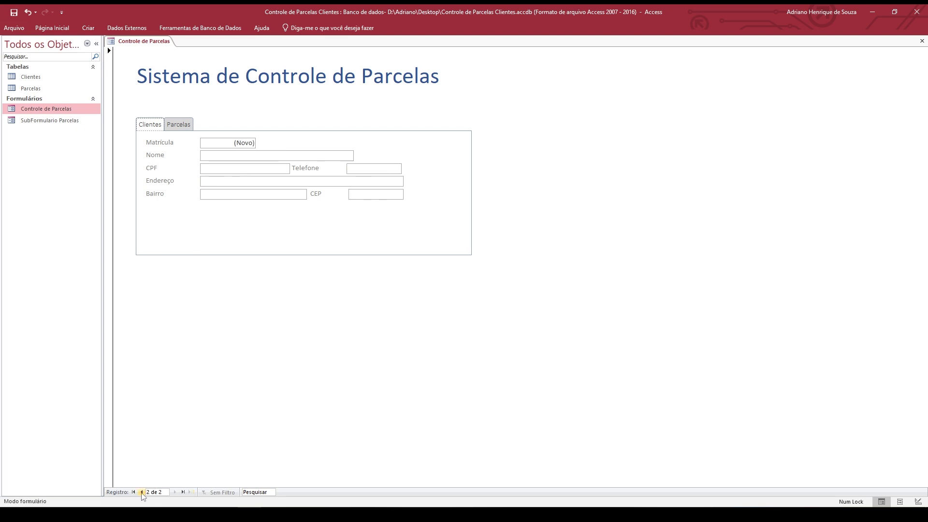
{"action": "left_click", "coordinate": [142, 493]}
- On the Parcelas tab, enter quantity 5, value 250 and due dates 10/01 through 10/05/2024
{"action": "left_click", "coordinate": [173, 127]}
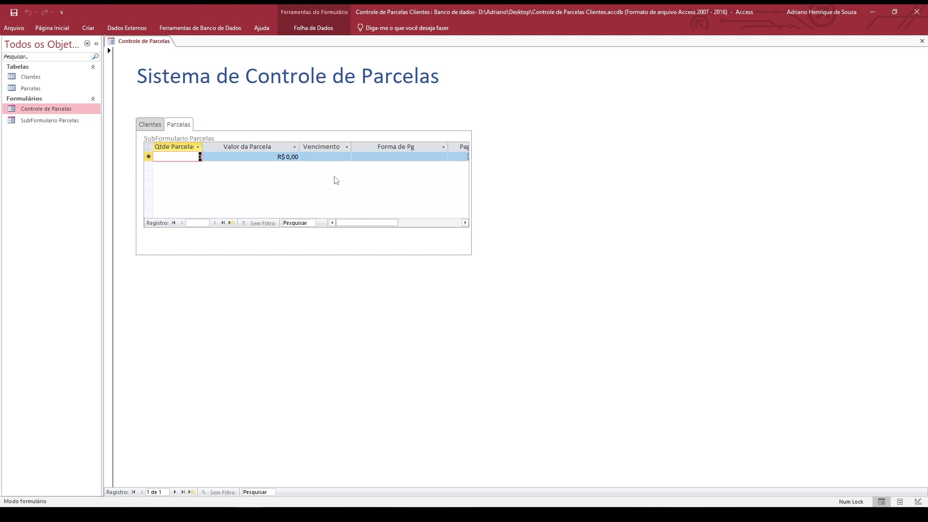
{"action": "type", "text": "5"}
{"action": "key", "text": "Tab"}
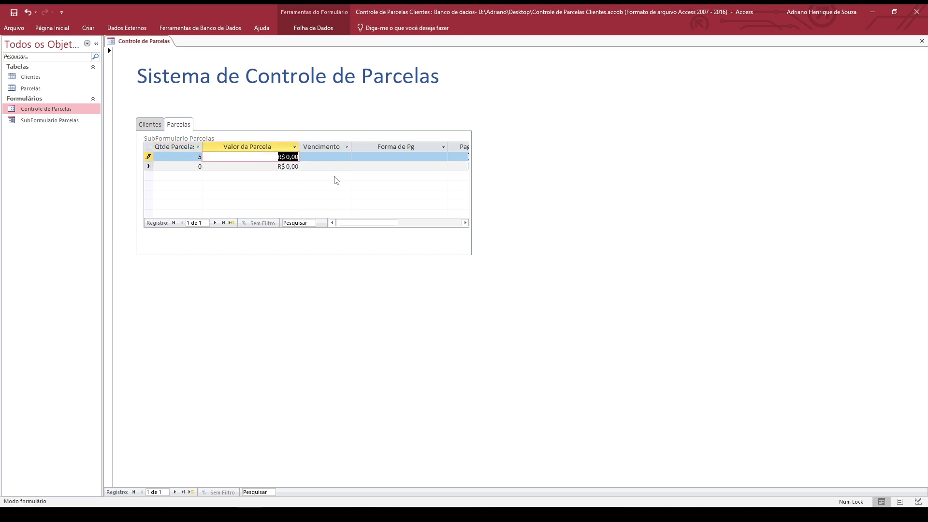
{"action": "type", "text": "250"}
{"action": "key", "text": "Tab"}
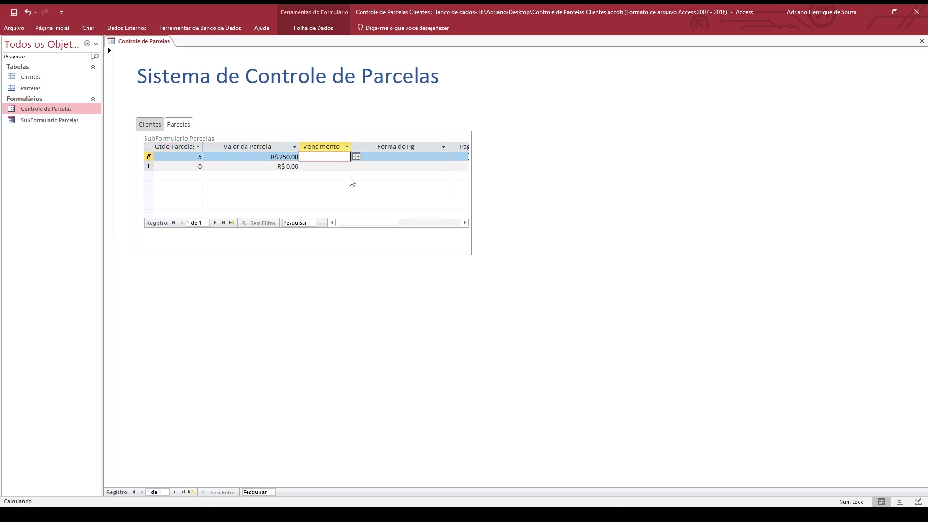
{"action": "type", "text": "10/01"}
{"action": "key", "text": "Down"}
{"action": "type", "text": "10"}
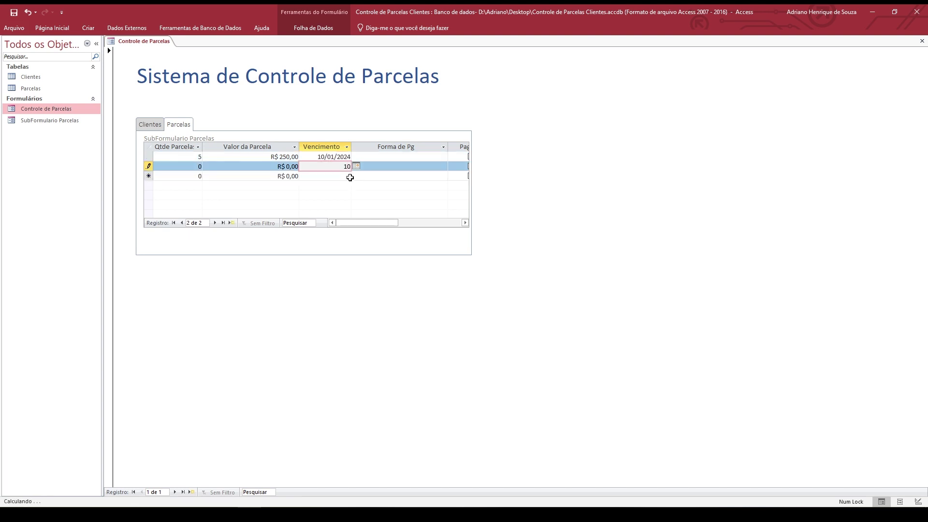
{"action": "type", "text": "/02"}
{"action": "key", "text": "Down"}
{"action": "type", "text": "10"}
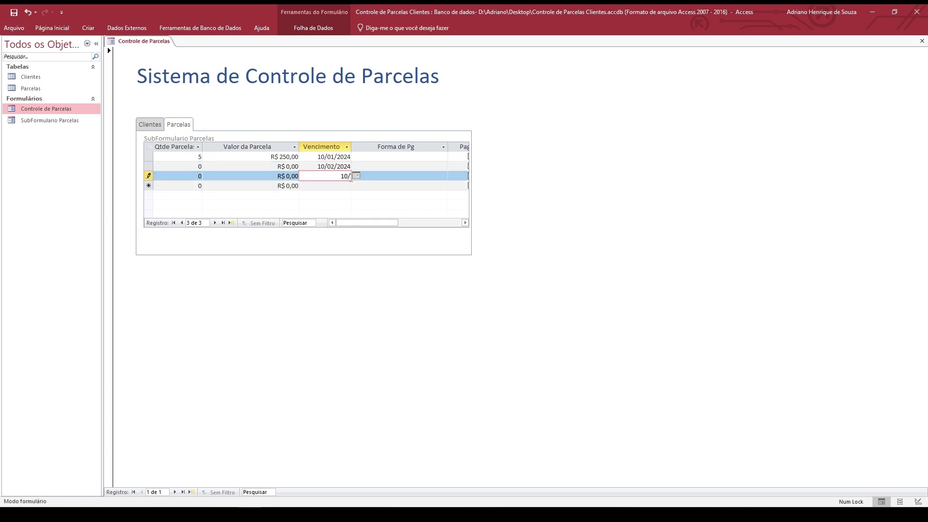
{"action": "key", "text": "Down"}
{"action": "type", "text": "10"}
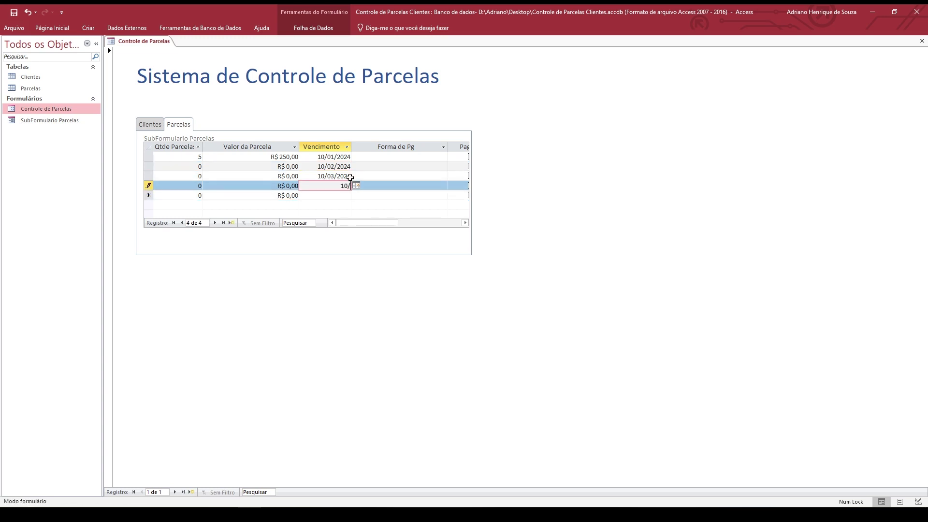
{"action": "type", "text": "/04"}
{"action": "key", "text": "Down"}
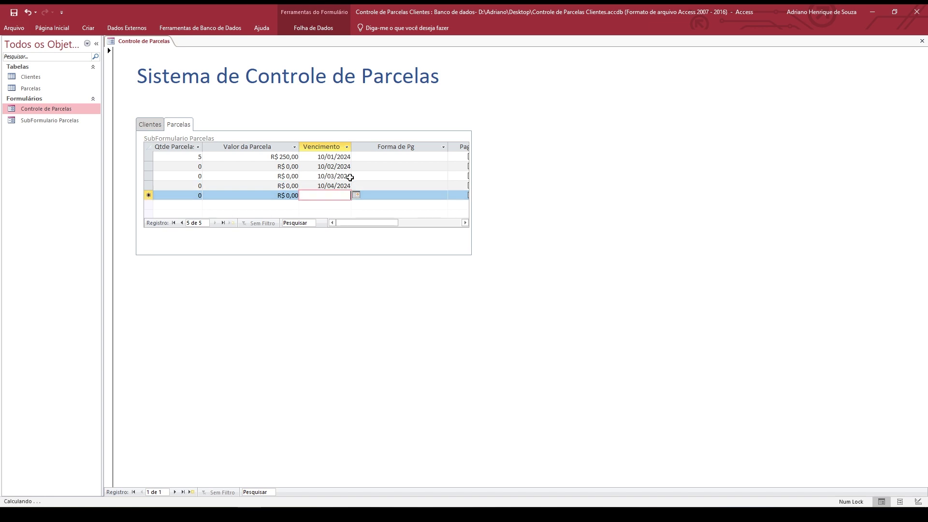
{"action": "type", "text": "2"}
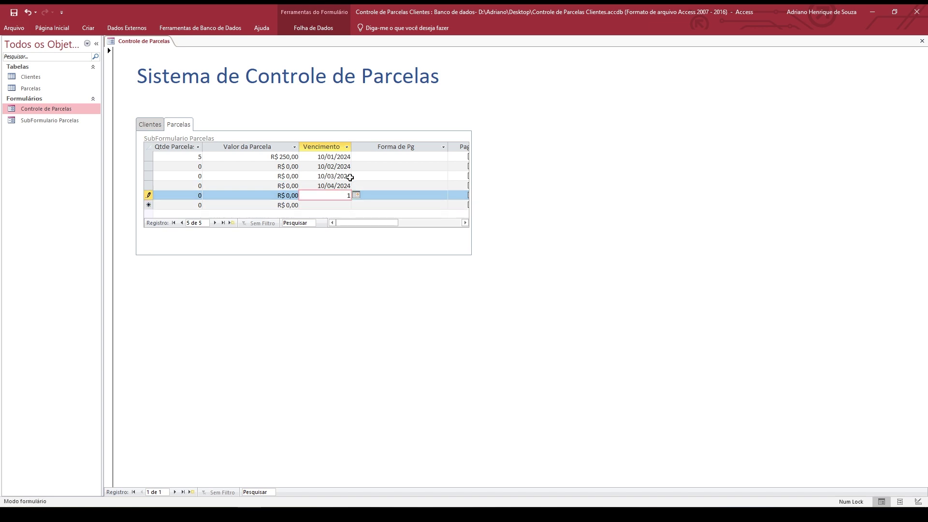
{"action": "type", "text": "05/2024"}
- Set Qtde Parcelas to 5 on the remaining installment rows
{"action": "double_click", "coordinate": [197, 167]}
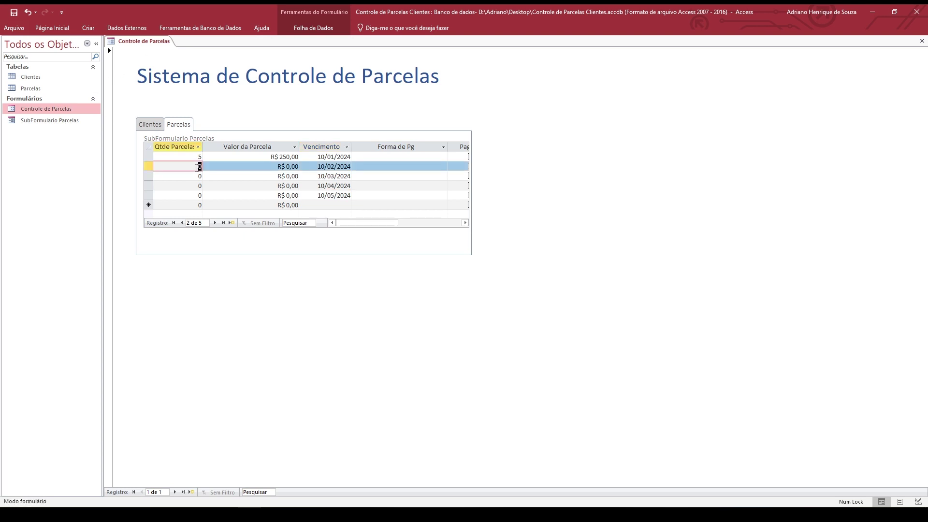
{"action": "type", "text": "5"}
{"action": "key", "text": "Down"}
{"action": "type", "text": "5"}
{"action": "key", "text": "Down"}
{"action": "type", "text": "5"}
{"action": "key", "text": "Down"}
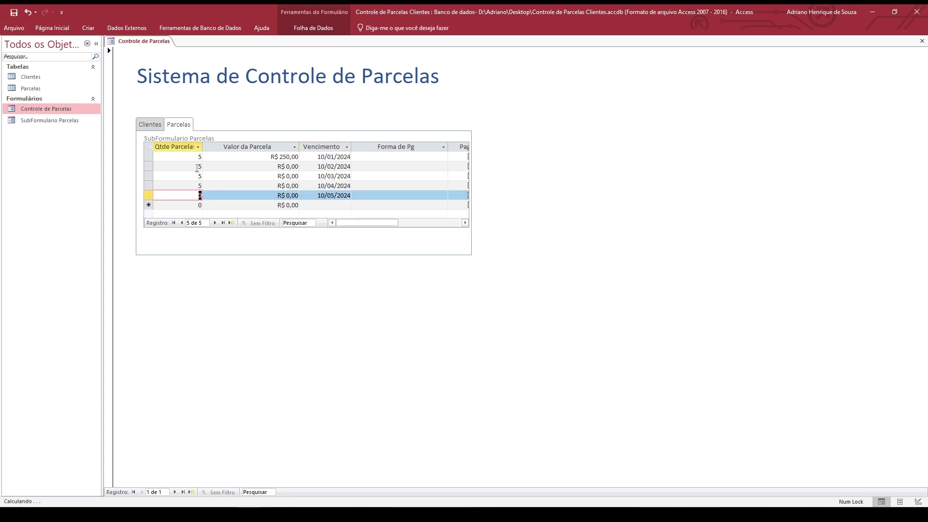
- Fill Valor da Parcela with R$ 250,00 for installments two through five
{"action": "key", "text": "Tab"}
{"action": "key", "text": "Up"}
{"action": "key", "text": "Up"}
{"action": "key", "text": "Up"}
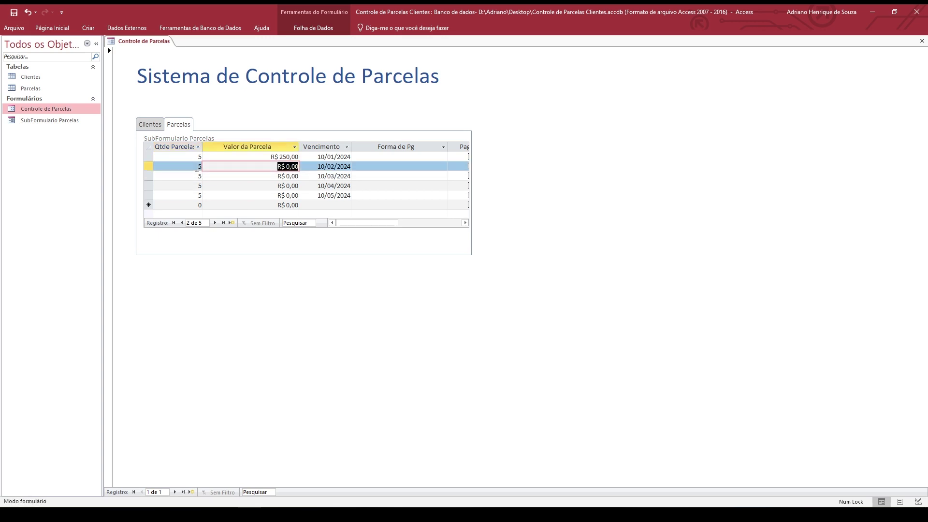
{"action": "type", "text": "250"}
{"action": "key", "text": "Down"}
{"action": "type", "text": "25"}
{"action": "key", "text": "Down"}
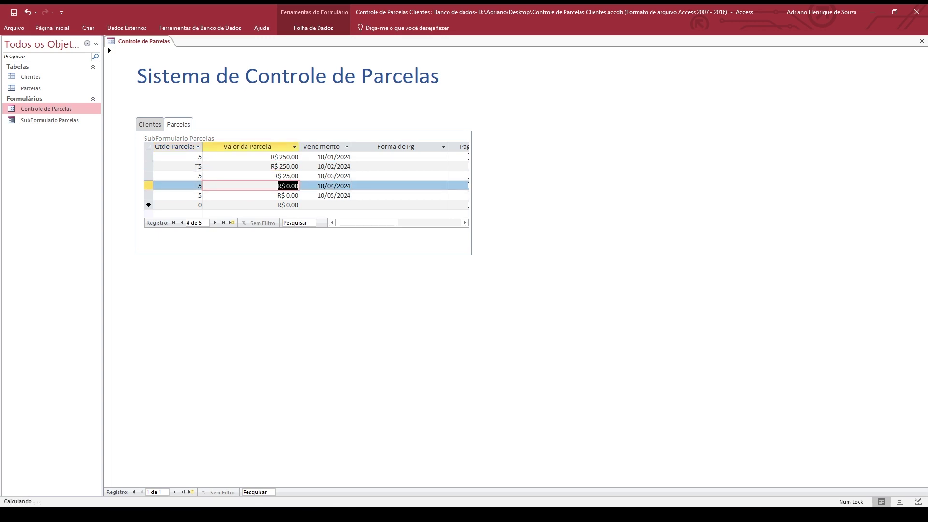
{"action": "key", "text": "Up"}
{"action": "type", "text": "250"}
{"action": "key", "text": "Down"}
{"action": "type", "text": "2"}
{"action": "type", "text": "0"}
{"action": "key", "text": "Down"}
{"action": "type", "text": "2"}
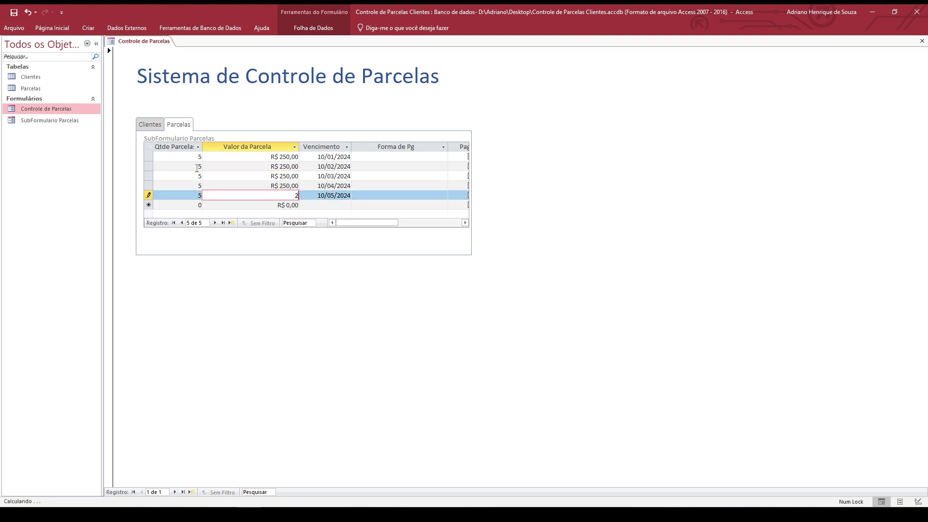
{"action": "type", "text": "50"}
{"action": "key", "text": "Tab"}
- Set Forma de Pg to PIX for all five installments
{"action": "key", "text": "Up"}
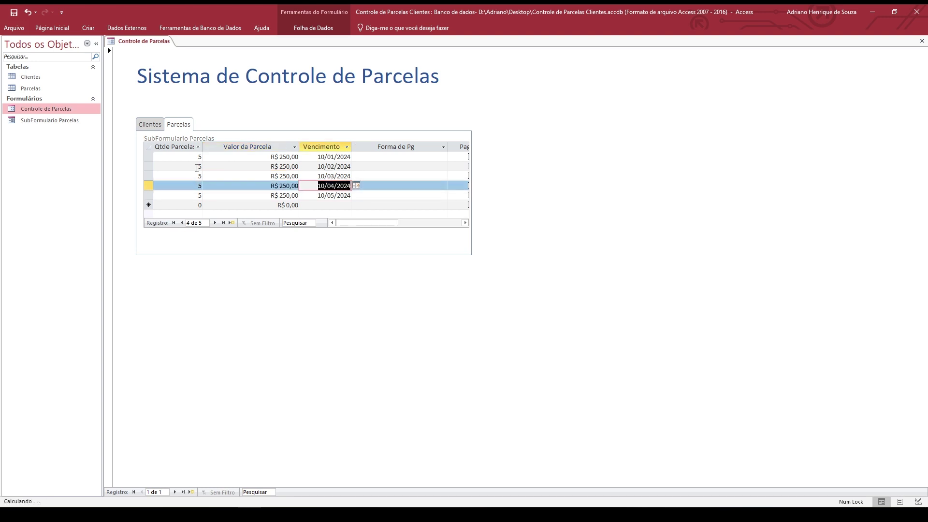
{"action": "key", "text": "Up"}
{"action": "key", "text": "Up"}
{"action": "key", "text": "Up"}
{"action": "key", "text": "Tab"}
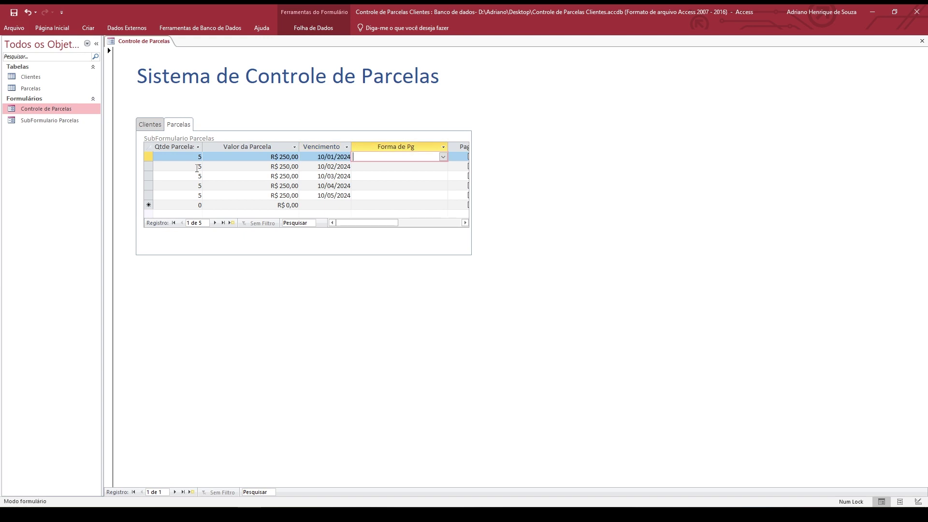
{"action": "type", "text": "p"}
{"action": "key", "text": "Down"}
{"action": "type", "text": "p"}
{"action": "key", "text": "Down"}
{"action": "key", "text": "p"}
{"action": "key", "text": "Down"}
{"action": "key", "text": "p"}
{"action": "key", "text": "Down"}
{"action": "type", "text": "p"}
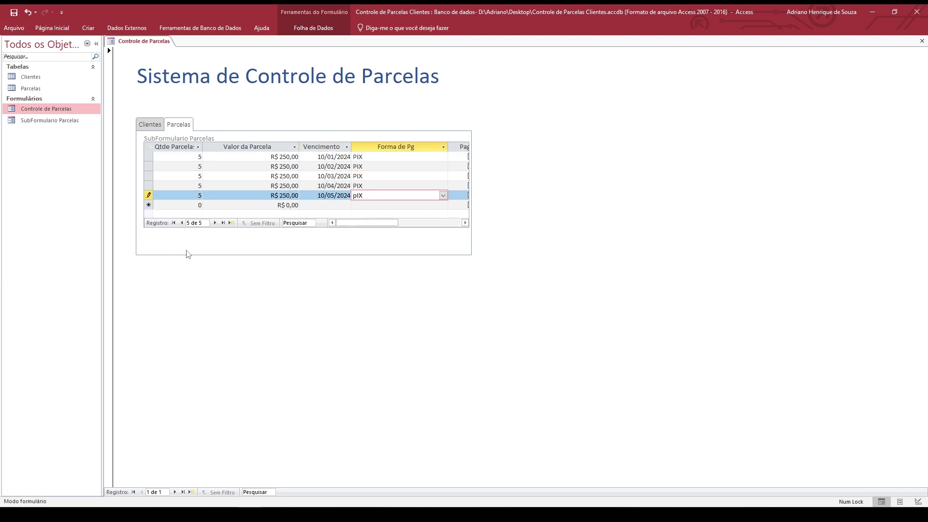
- Narrow the Valor da Parcela and Forma de Pg columns, and mark installments 1 and 2 as Pago
{"action": "left_click_drag", "start_coordinate": [299, 147], "coordinate": [248, 146]}
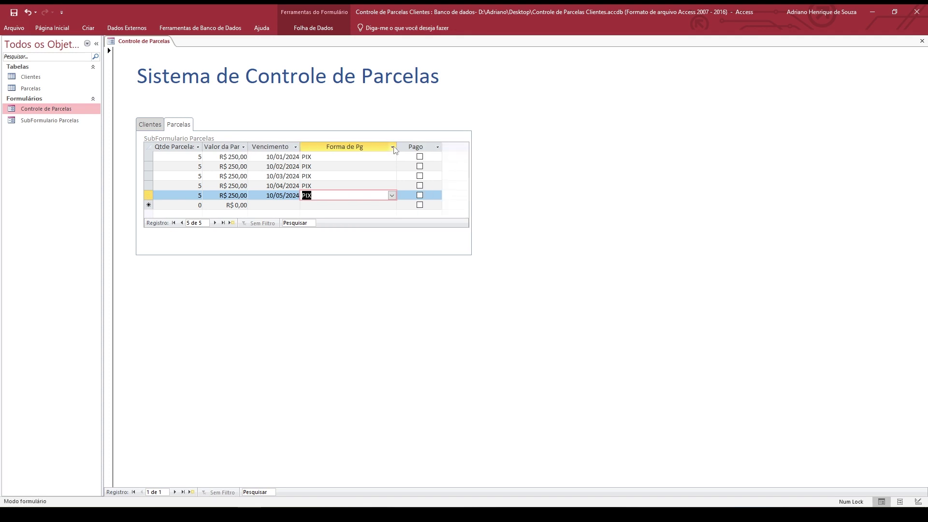
{"action": "left_click_drag", "start_coordinate": [397, 147], "coordinate": [349, 147]}
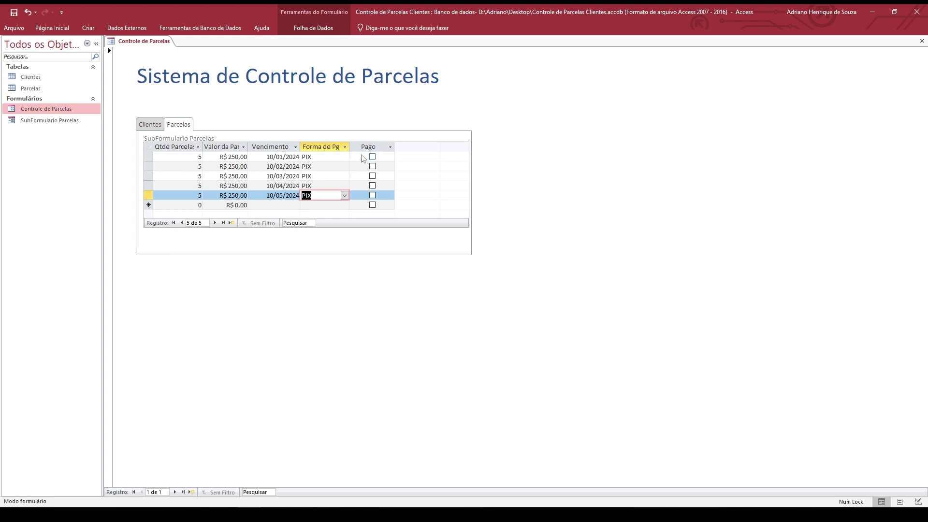
{"action": "left_click", "coordinate": [373, 157]}
{"action": "left_click", "coordinate": [373, 166]}
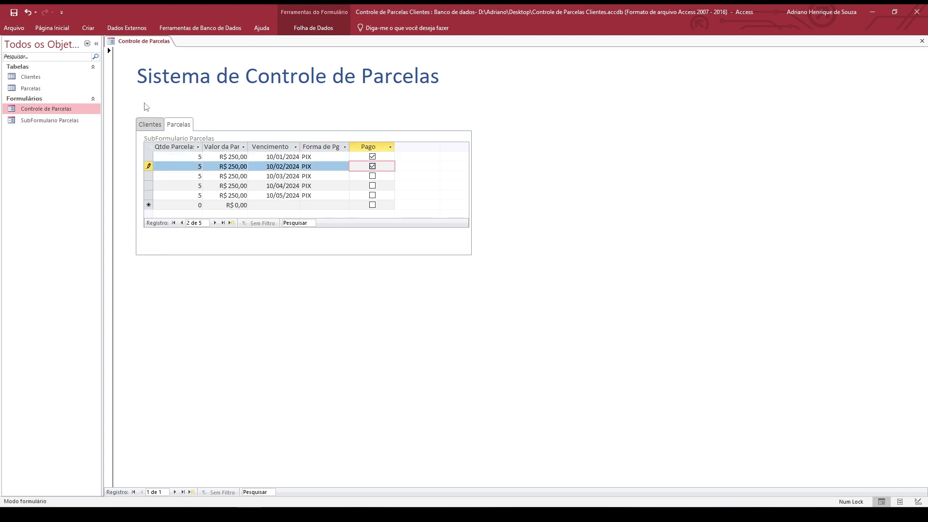
{"action": "right_click", "coordinate": [157, 42]}
{"action": "left_click", "coordinate": [181, 51]}
- In design view, add a go-to-first-record command button below the tab control
{"action": "right_click", "coordinate": [153, 64]}
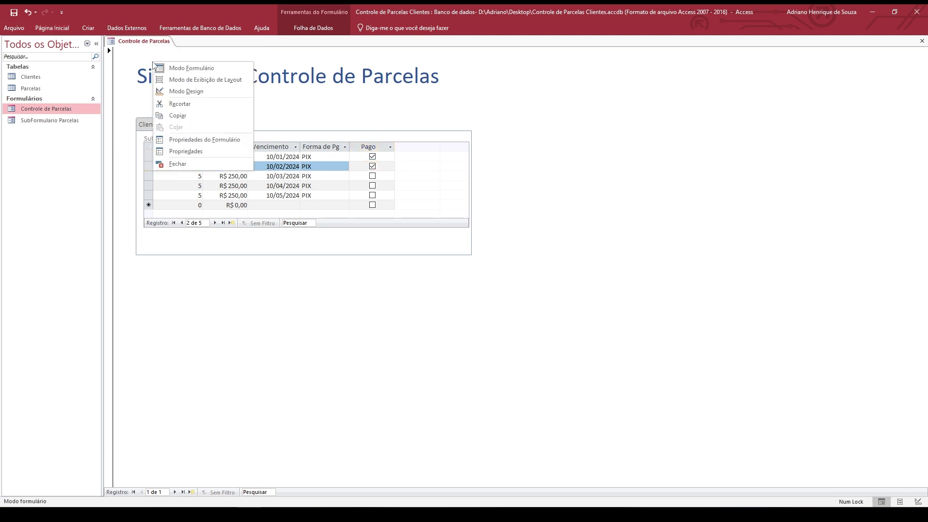
{"action": "left_click", "coordinate": [186, 92]}
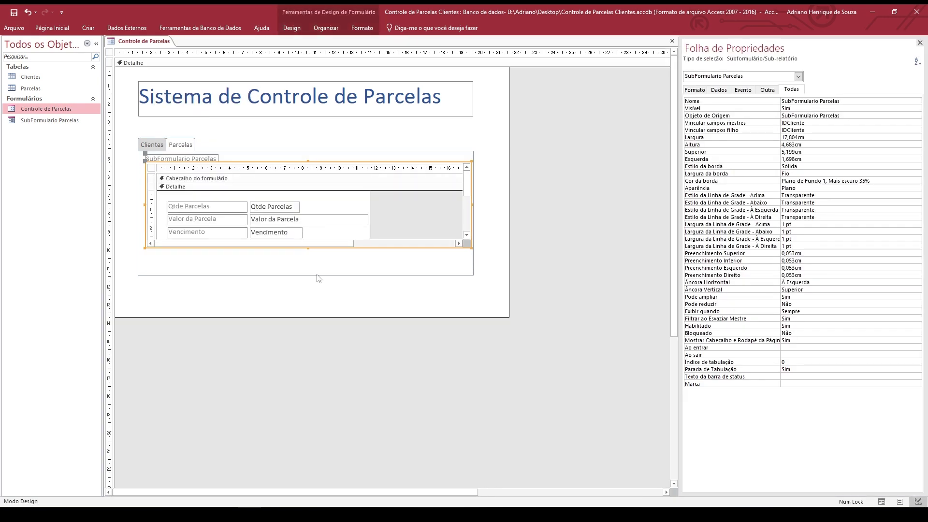
{"action": "left_click", "coordinate": [304, 291]}
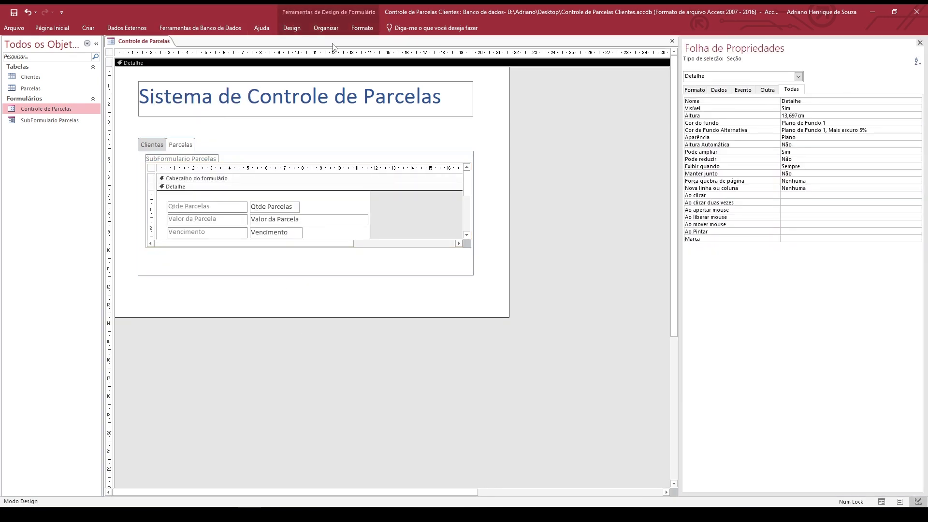
{"action": "left_click", "coordinate": [297, 29]}
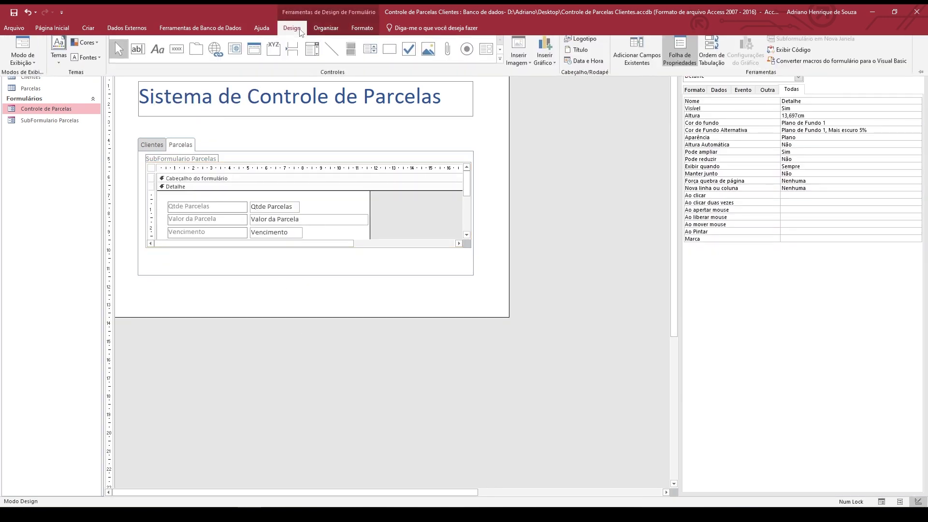
{"action": "left_click", "coordinate": [179, 58]}
{"action": "left_click", "coordinate": [145, 291]}
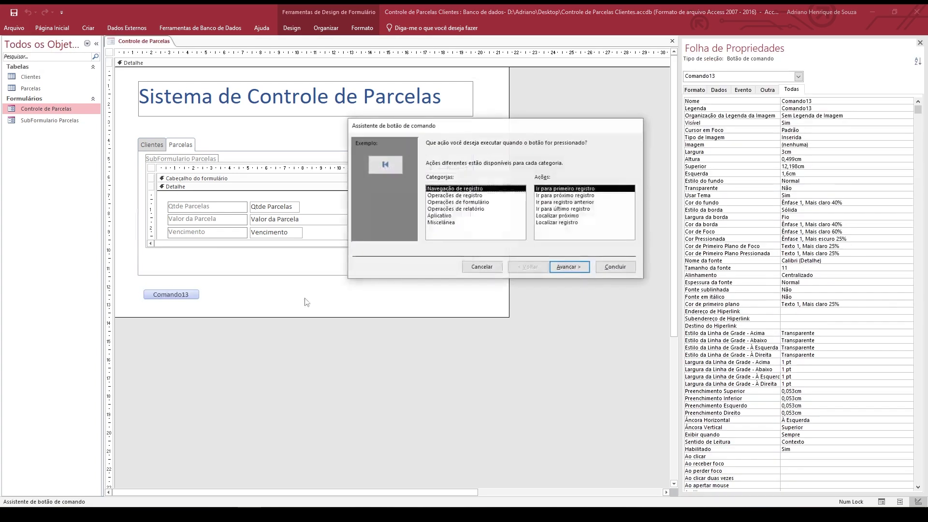
{"action": "left_click", "coordinate": [612, 269]}
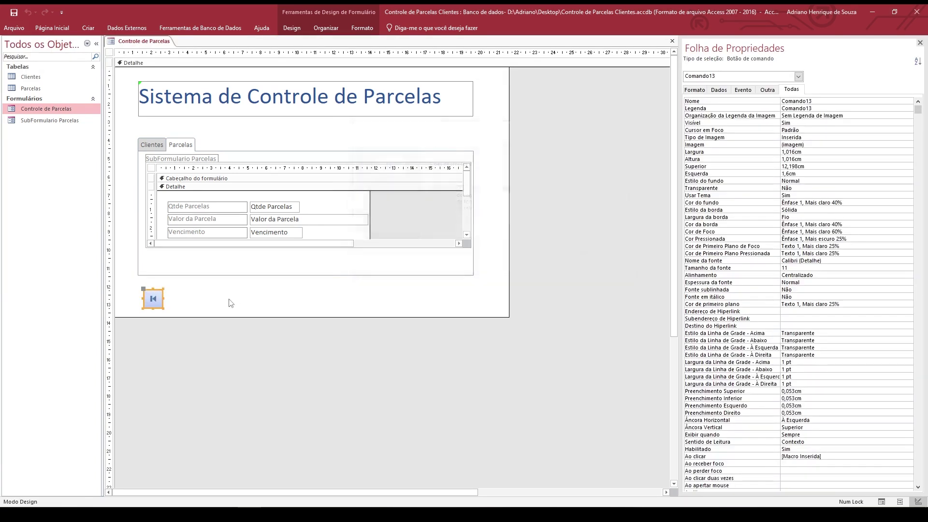
- Add a previous-record button beside the first-record button and line it up
{"action": "left_click", "coordinate": [149, 299]}
{"action": "left_click", "coordinate": [291, 27]}
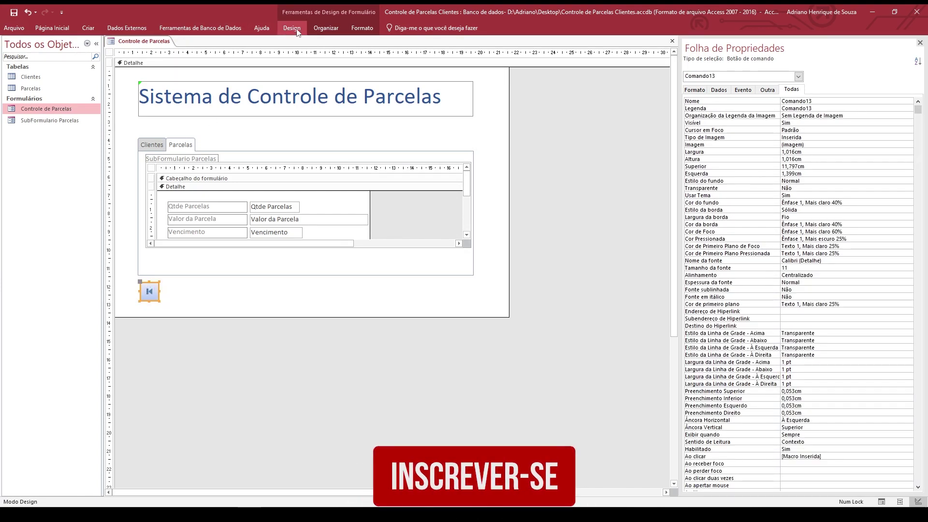
{"action": "left_click", "coordinate": [178, 53]}
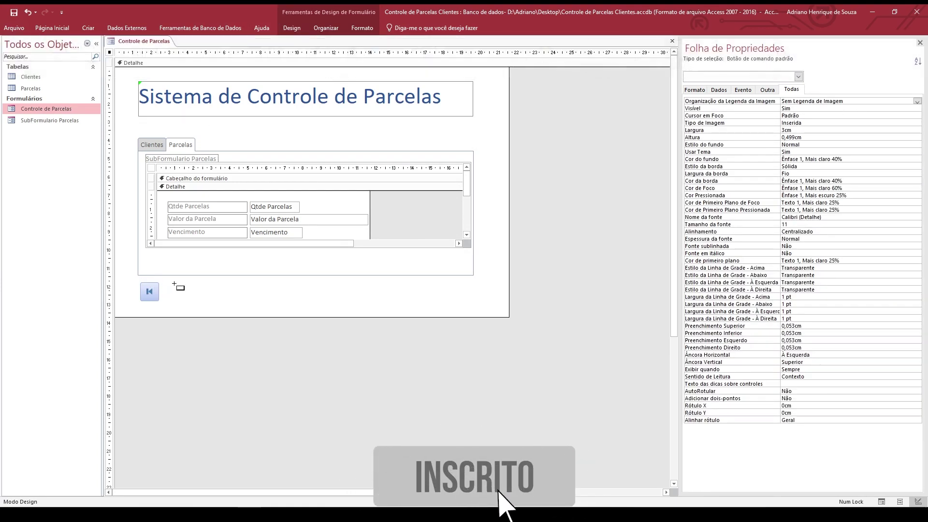
{"action": "left_click", "coordinate": [171, 287]}
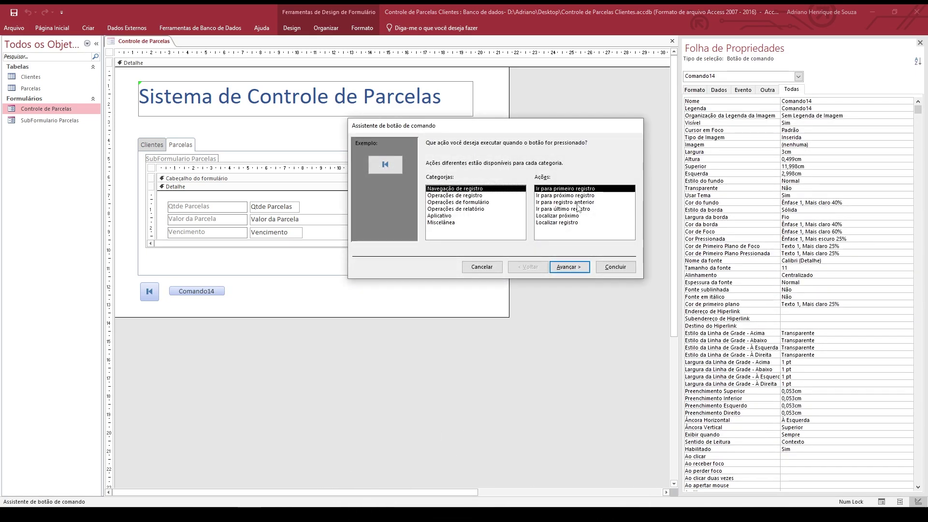
{"action": "left_click", "coordinate": [563, 202]}
{"action": "left_click", "coordinate": [615, 267]}
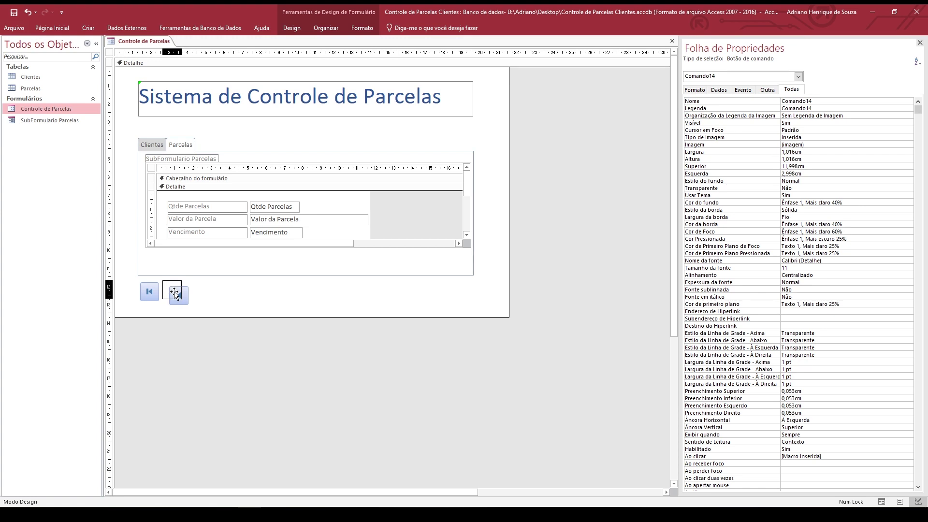
{"action": "left_click_drag", "start_coordinate": [174, 296], "coordinate": [174, 293]}
- Add a next-record button and align it with the other navigation buttons
{"action": "left_click", "coordinate": [295, 29]}
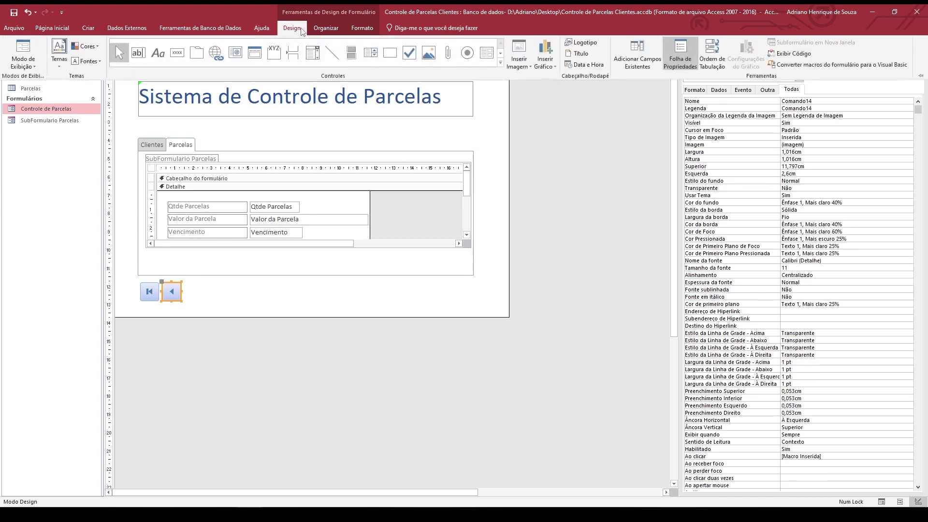
{"action": "left_click", "coordinate": [177, 52]}
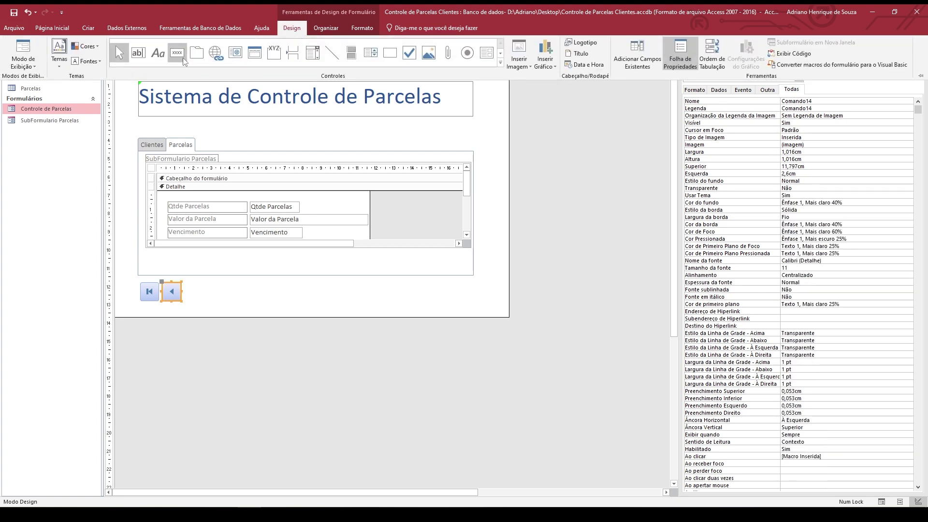
{"action": "left_click", "coordinate": [193, 288]}
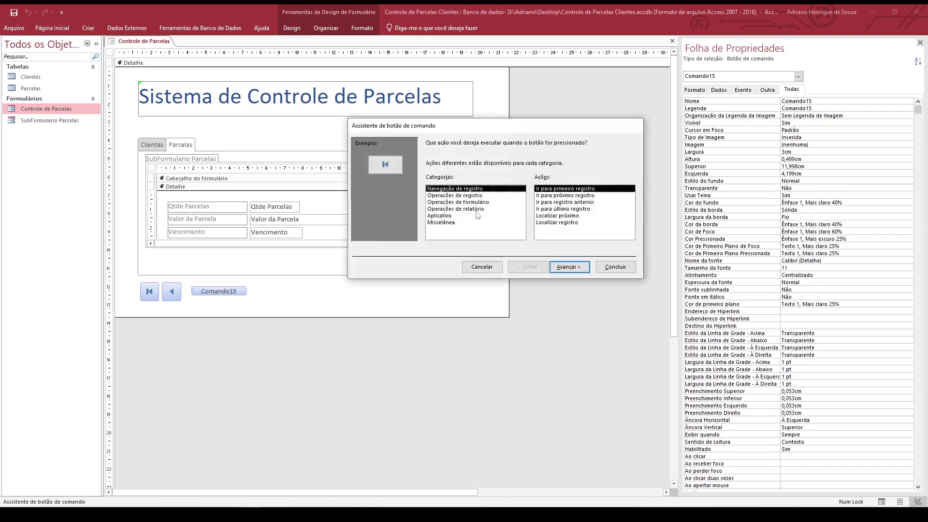
{"action": "left_click", "coordinate": [575, 196]}
{"action": "left_click", "coordinate": [613, 267]}
{"action": "left_click", "coordinate": [261, 300]}
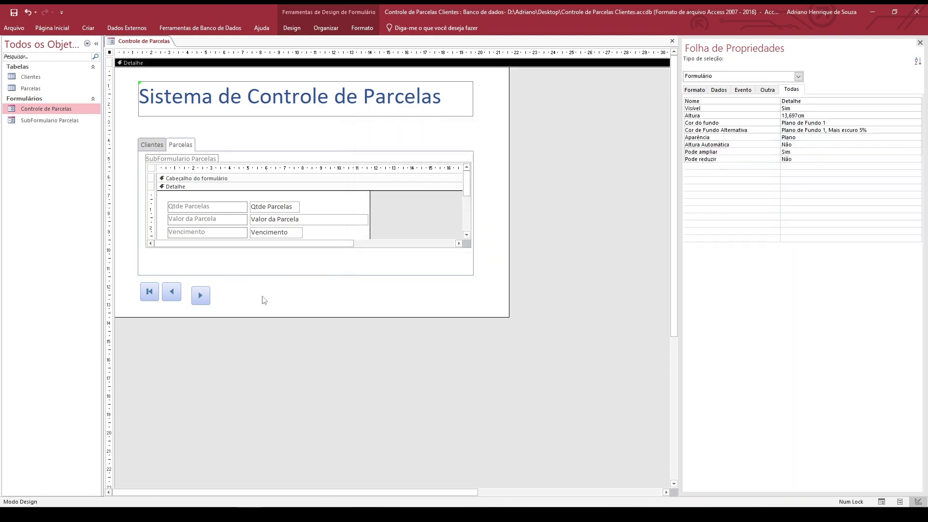
{"action": "left_click_drag", "start_coordinate": [200, 293], "coordinate": [195, 289]}
{"action": "left_click", "coordinate": [250, 286]}
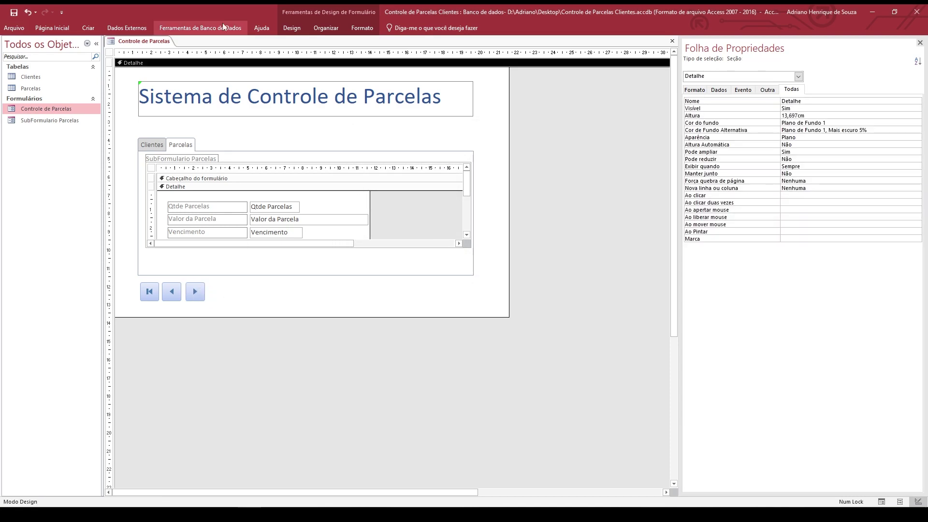
- Add a last-record button with its icon and set it in line with the row
{"action": "left_click", "coordinate": [291, 28]}
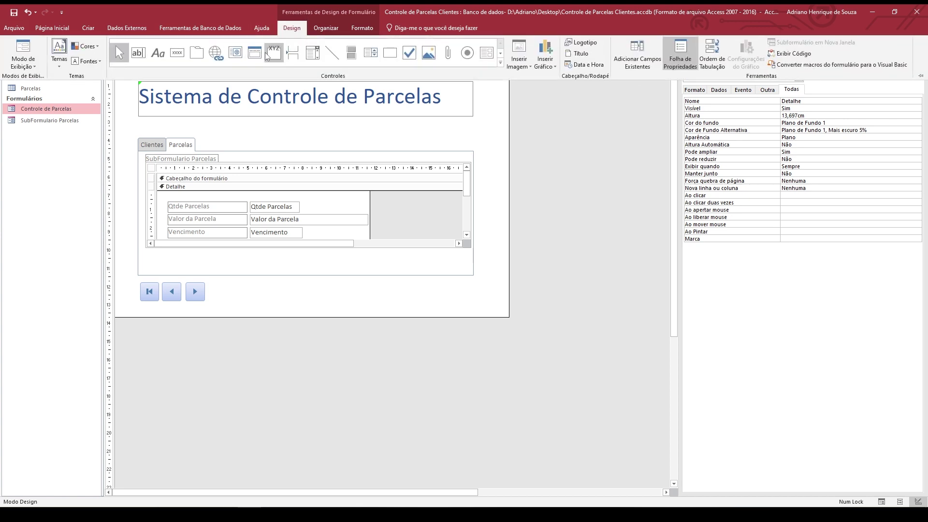
{"action": "left_click", "coordinate": [177, 52]}
{"action": "left_click", "coordinate": [216, 287]}
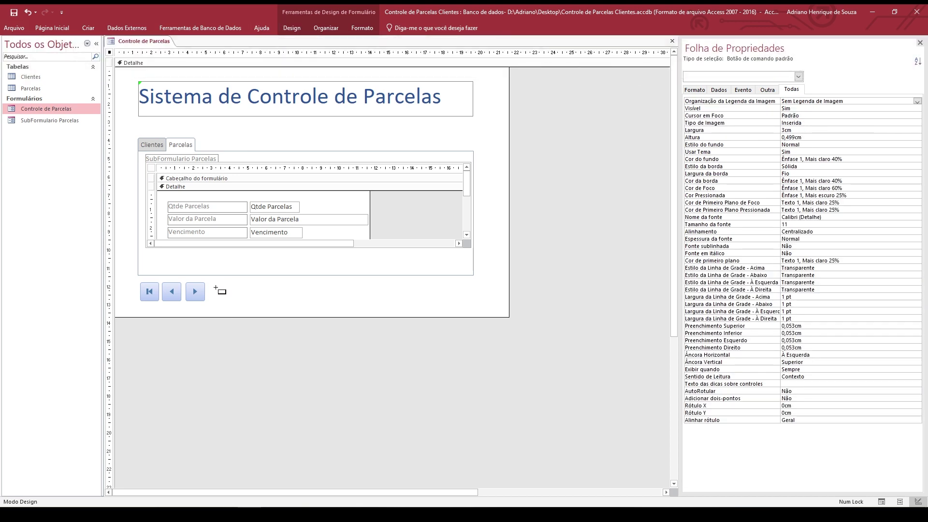
{"action": "left_click", "coordinate": [580, 209]}
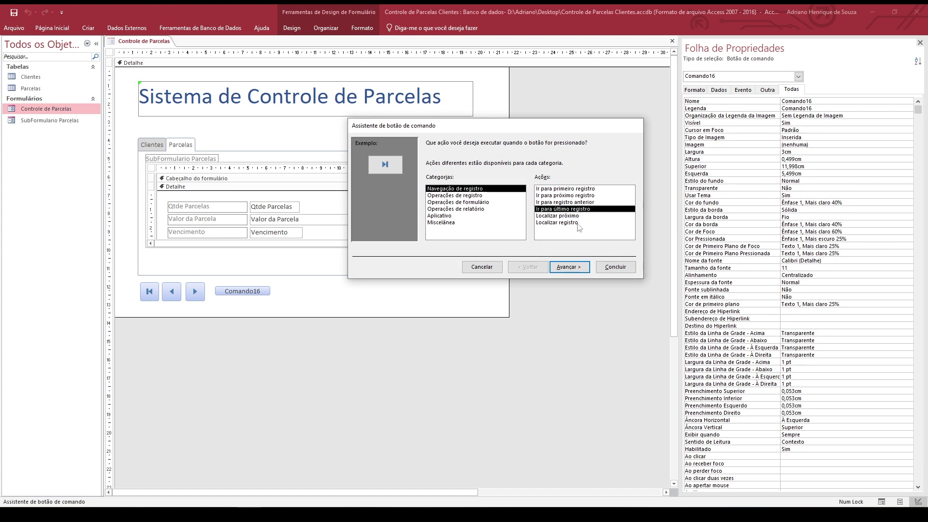
{"action": "left_click", "coordinate": [570, 267]}
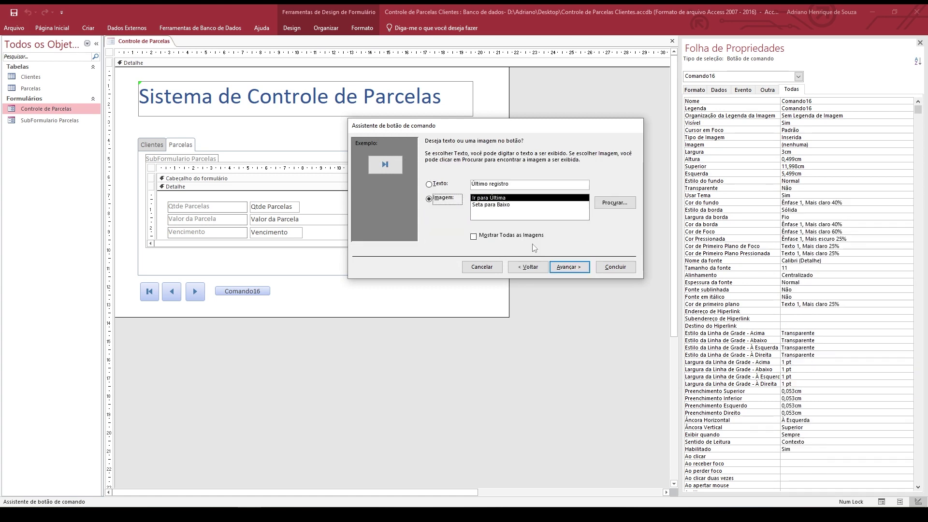
{"action": "left_click", "coordinate": [616, 267]}
{"action": "left_click", "coordinate": [225, 295]}
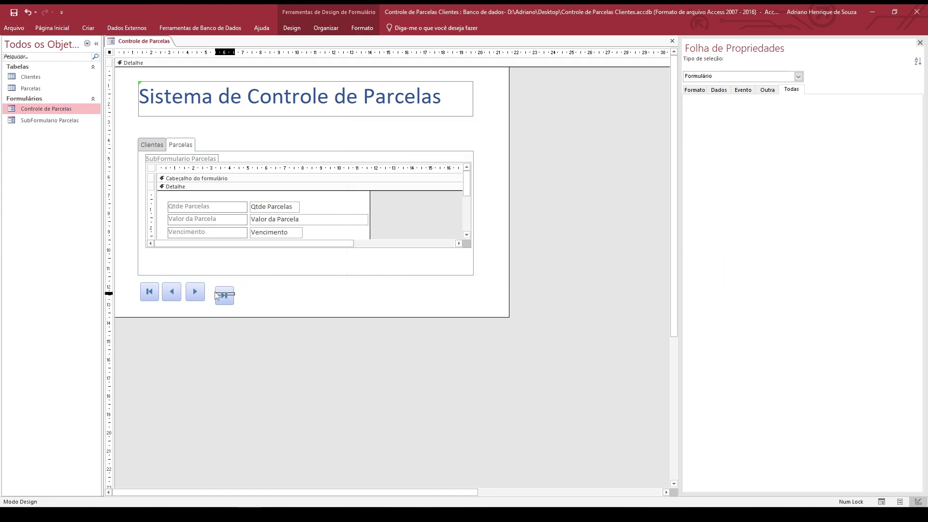
{"action": "left_click", "coordinate": [237, 309]}
{"action": "left_click_drag", "start_coordinate": [230, 303], "coordinate": [221, 294]}
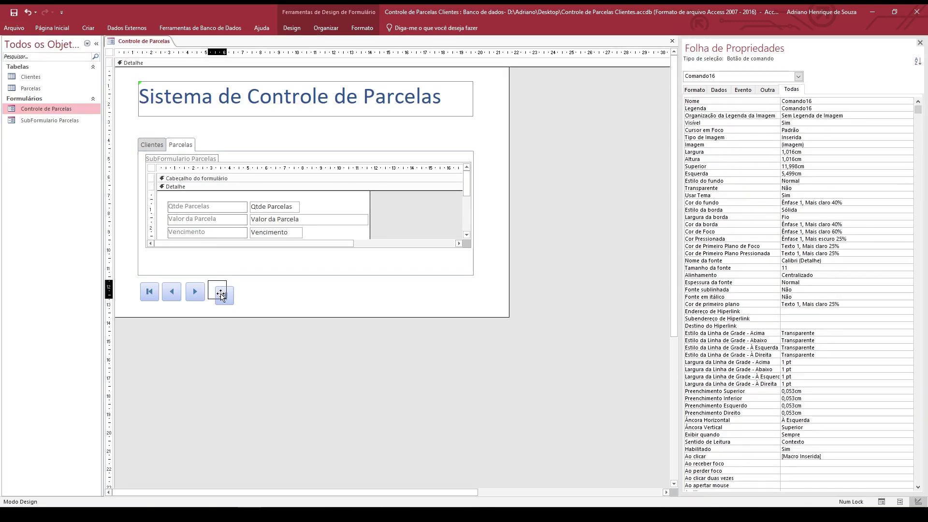
{"action": "left_click_drag", "start_coordinate": [221, 294], "coordinate": [221, 296]}
{"action": "left_click", "coordinate": [275, 295]}
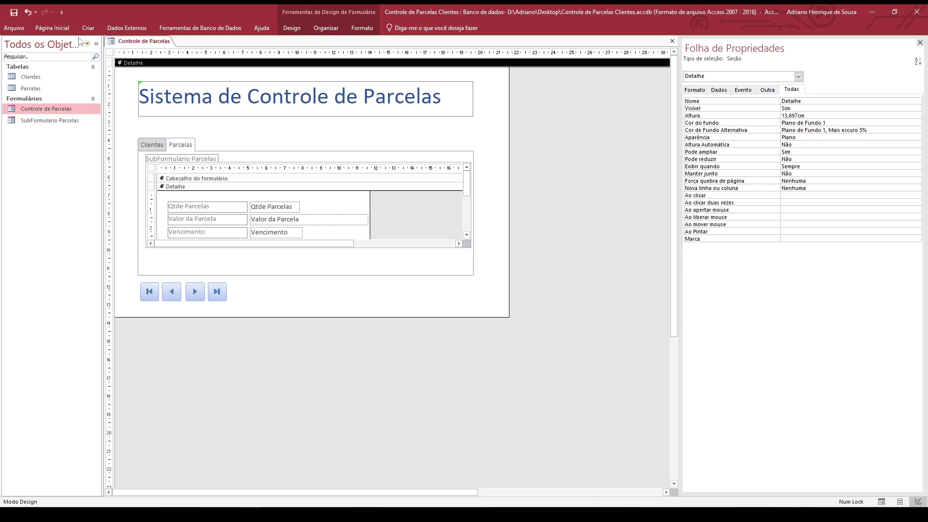
{"action": "left_click", "coordinate": [88, 28]}
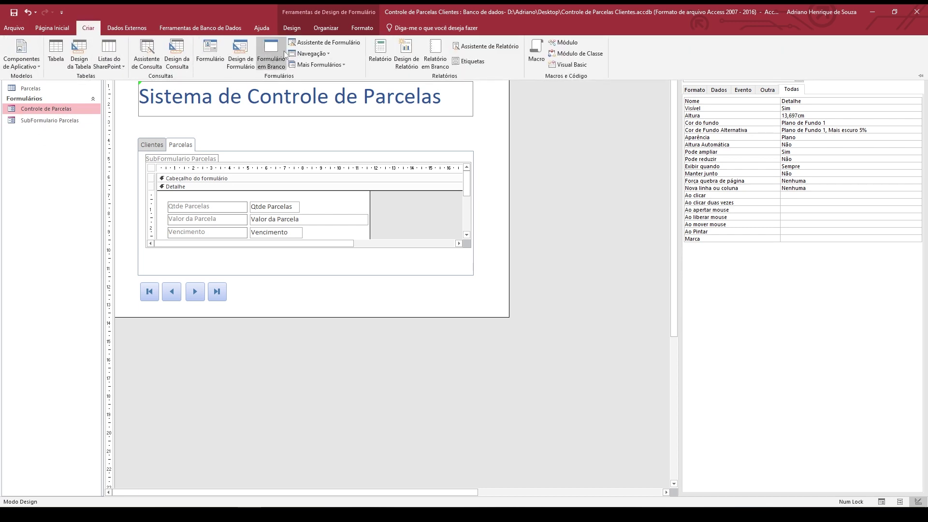
- Start a simple query with all fields from the Clientes and Parcelas tables
{"action": "left_click", "coordinate": [148, 59]}
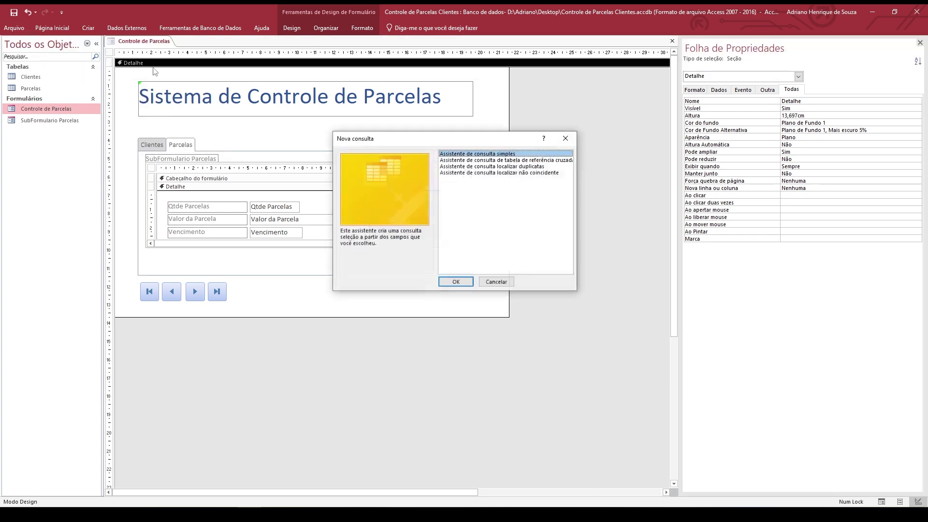
{"action": "left_click", "coordinate": [458, 282]}
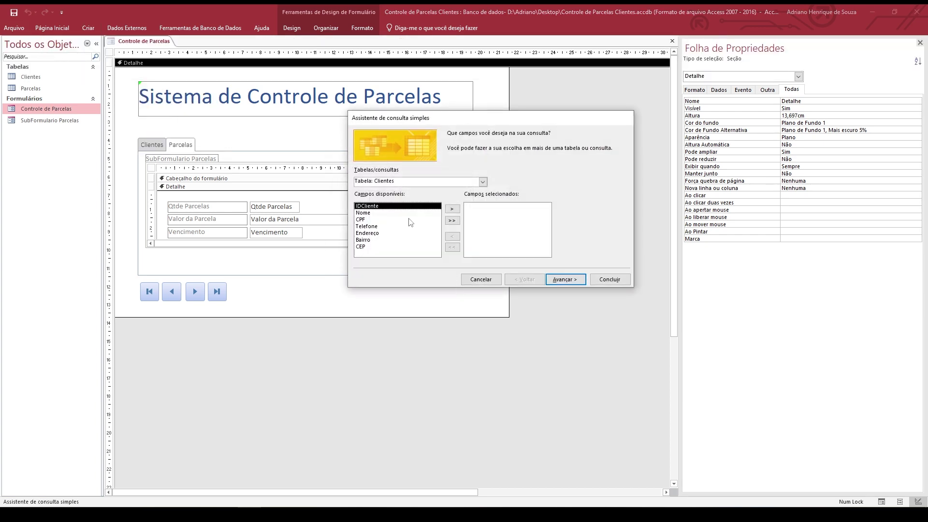
{"action": "left_click", "coordinate": [452, 221]}
{"action": "left_click", "coordinate": [482, 181]}
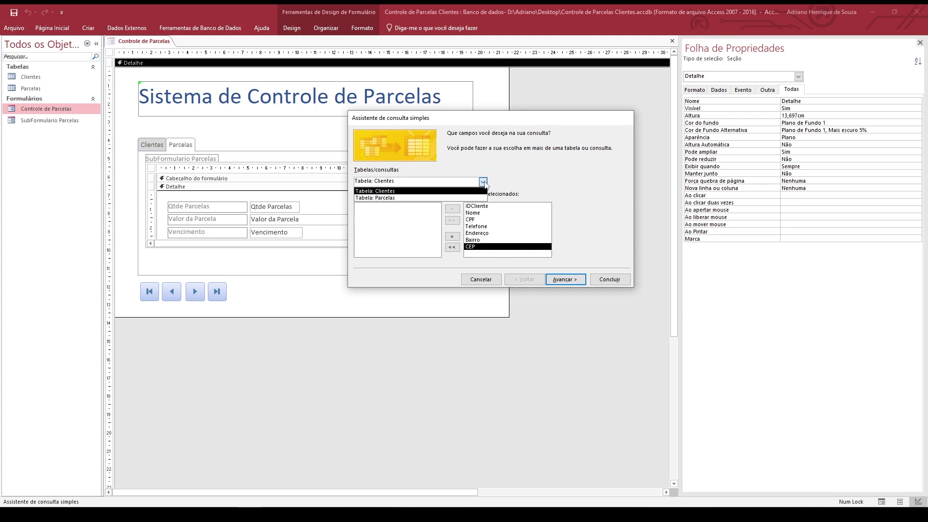
{"action": "left_click", "coordinate": [400, 198]}
{"action": "left_click", "coordinate": [452, 221]}
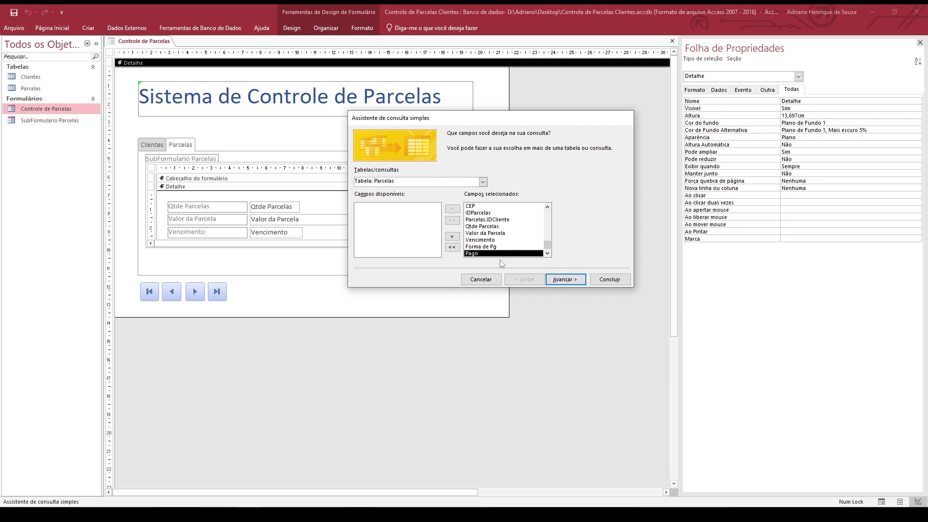
- Keep the detail query, title it 'Relatório Controle de Parcelas', and finish in design view
{"action": "left_click", "coordinate": [564, 279]}
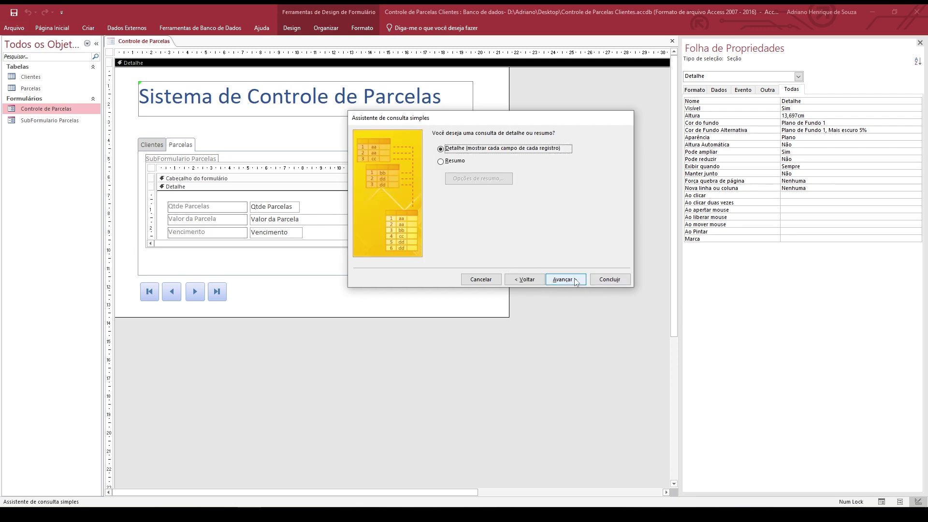
{"action": "left_click", "coordinate": [565, 279]}
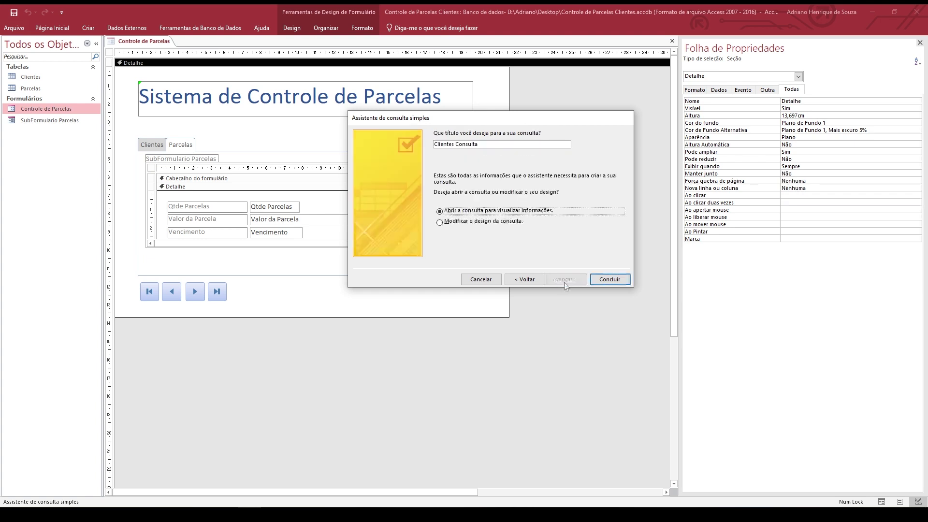
{"action": "left_click_drag", "start_coordinate": [498, 144], "coordinate": [386, 142]}
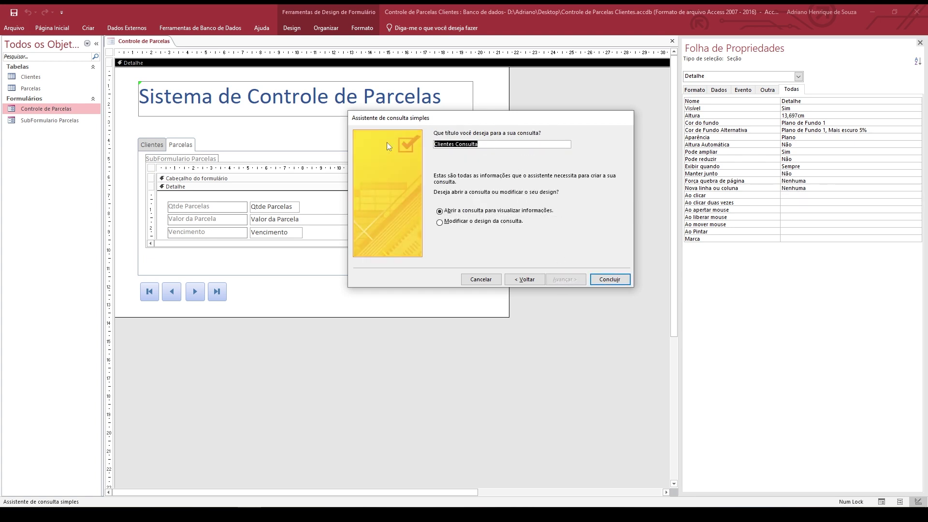
{"action": "type", "text": "Rela"}
{"action": "key", "text": "BackSpace"}
{"action": "key", "text": "BackSpace"}
{"action": "key", "text": "BackSpace"}
{"action": "key", "text": "BackSpace"}
{"action": "type", "text": "Rel"}
{"action": "type", "text": "atório Consu"}
{"action": "key", "text": "BackSpace"}
{"action": "key", "text": "BackSpace"}
{"action": "key", "text": "BackSpace"}
{"action": "key", "text": "BackSpace"}
{"action": "type", "text": "ontr"}
{"action": "type", "text": "ole de Par"}
{"action": "type", "text": "celas"}
{"action": "left_click", "coordinate": [490, 223]}
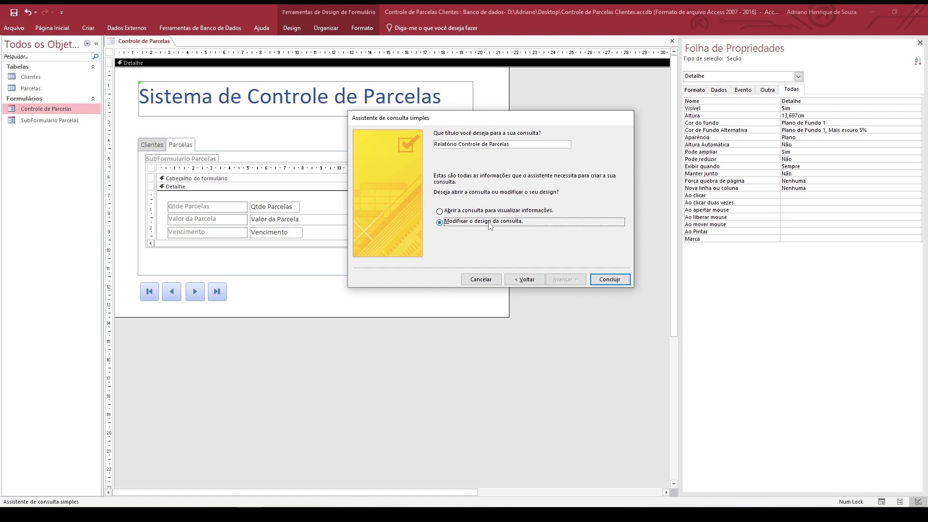
{"action": "left_click", "coordinate": [599, 279]}
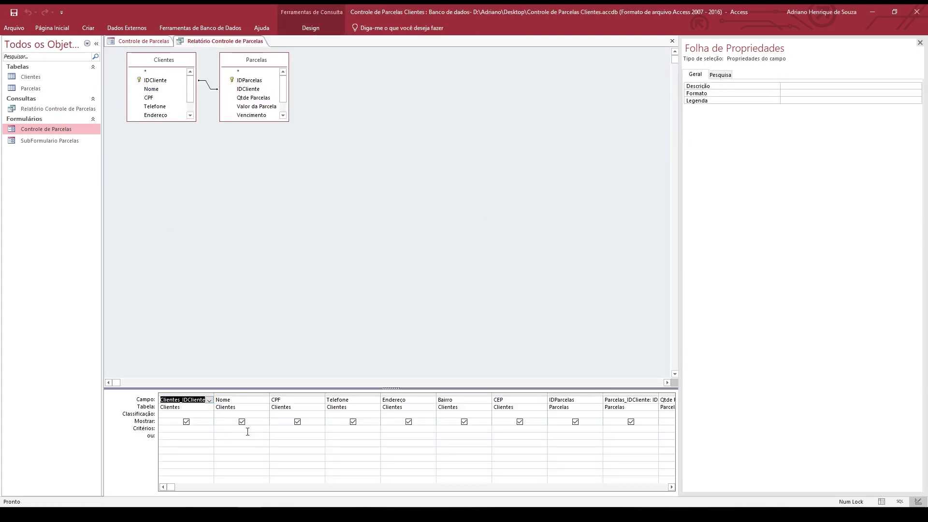
- Set IDCliente's criteria to [Qual o ID do Cliente?] and Pago's criteria to Sim
{"action": "left_click", "coordinate": [188, 433]}
{"action": "type", "text": "[Qual"}
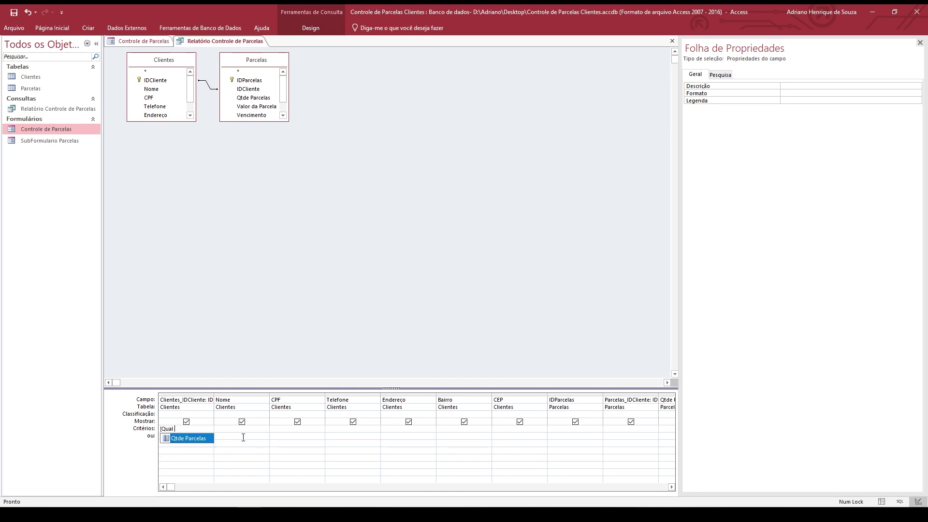
{"action": "type", "text": "o "}
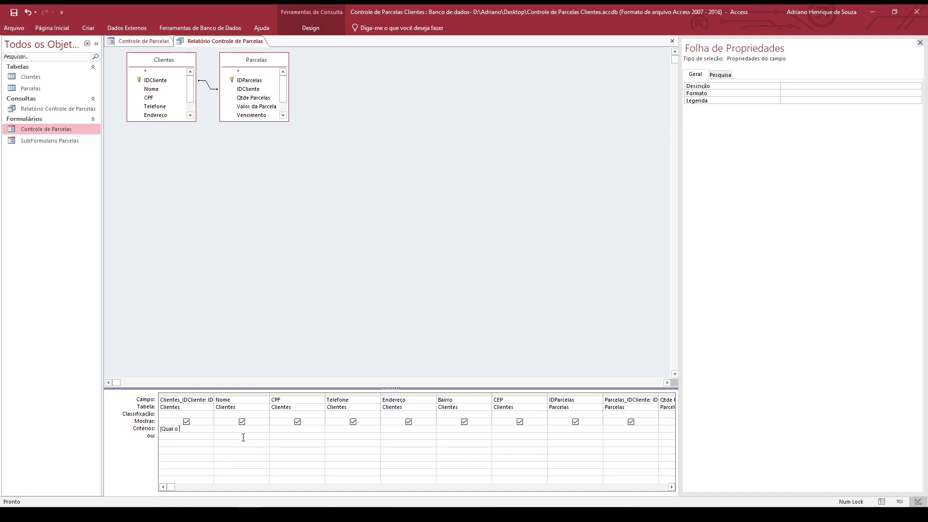
{"action": "type", "text": "CLien"}
{"action": "key", "text": "BackSpace"}
{"action": "key", "text": "BackSpace"}
{"action": "key", "text": "BackSpace"}
{"action": "type", "text": "?"}
{"action": "key", "text": "Tab"}
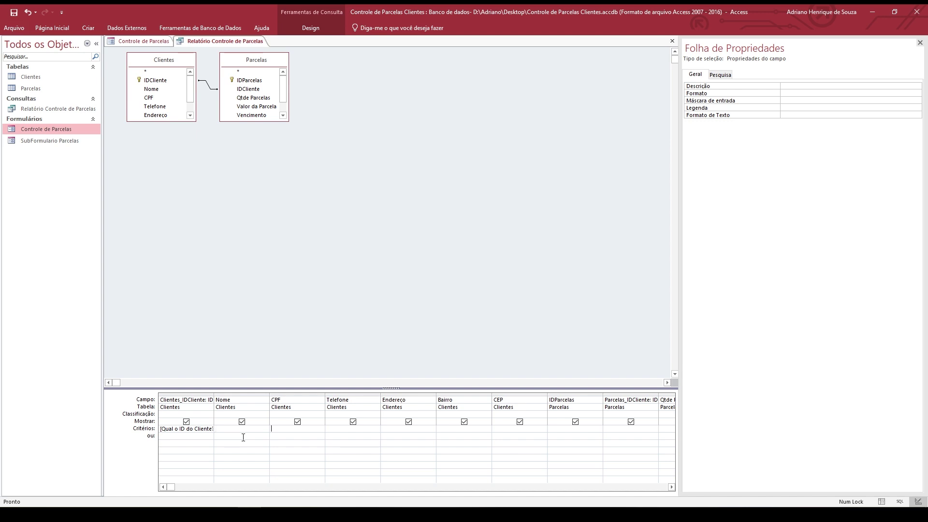
{"action": "key", "text": "Tab"}
{"action": "key", "text": "Tab"}
{"action": "key", "text": "Tab"}
{"action": "key", "text": "Tab"}
{"action": "key", "text": "Tab"}
{"action": "key", "text": "Tab"}
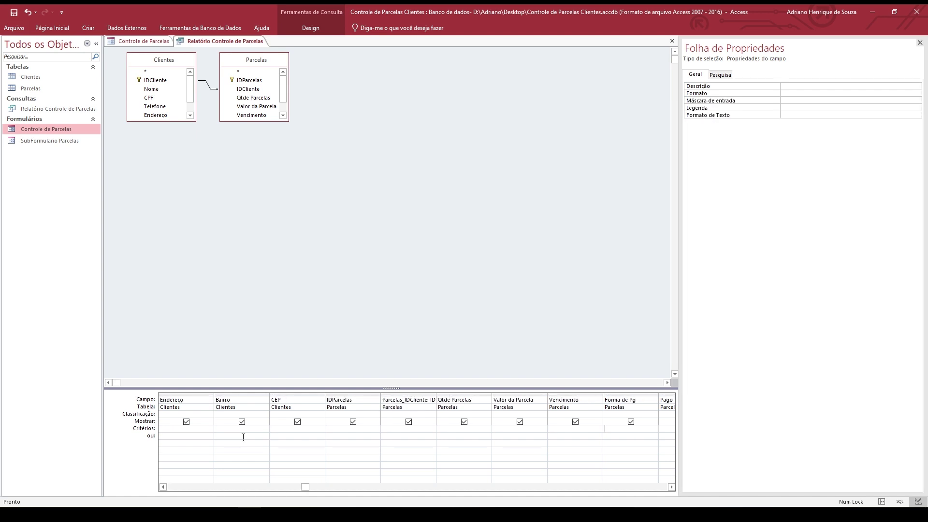
{"action": "key", "text": "Tab"}
{"action": "key", "text": "Tab"}
{"action": "key", "text": "Tab"}
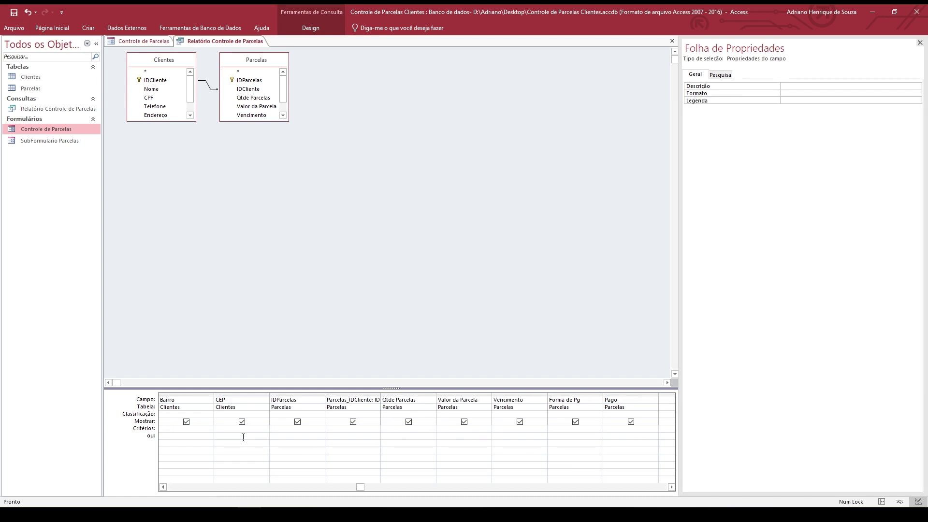
{"action": "type", "text": "Sim"}
{"action": "key", "text": "Tab"}
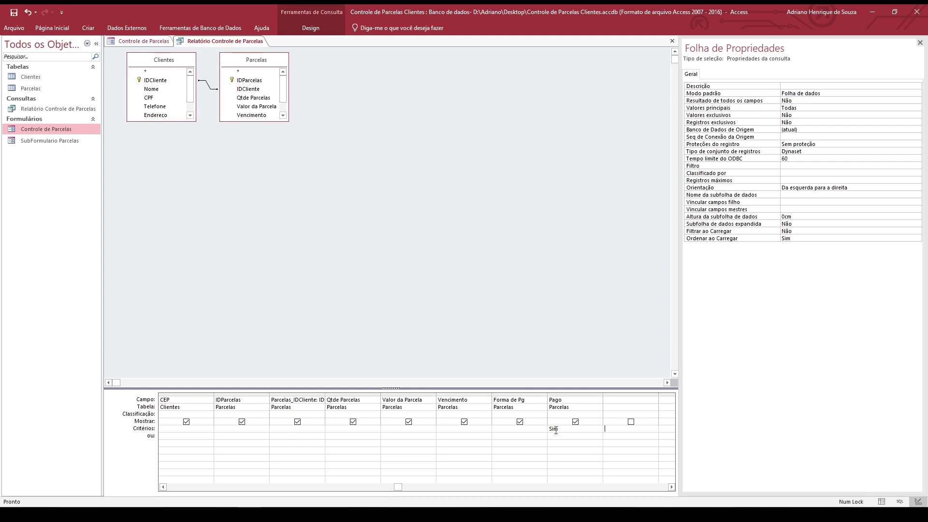
- Save and close the Relatório Controle de Parcelas query design
{"action": "right_click", "coordinate": [214, 40]}
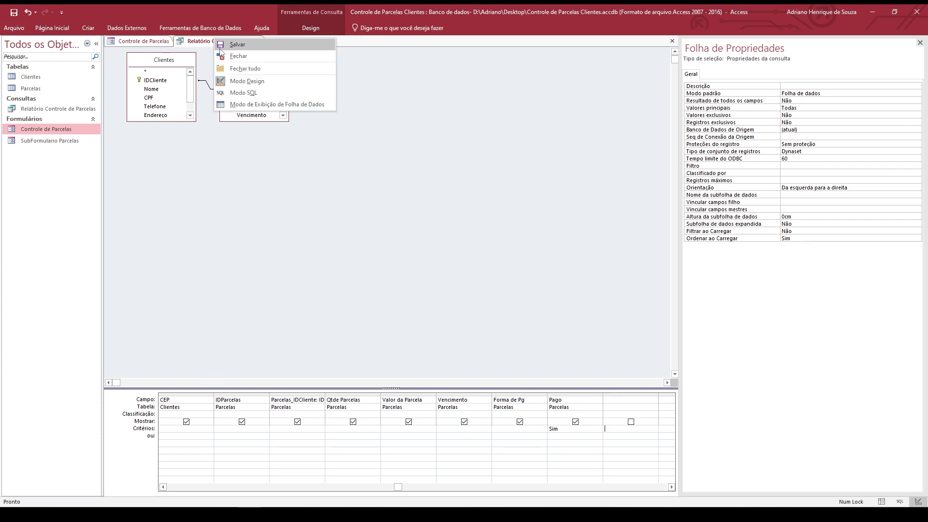
{"action": "left_click", "coordinate": [211, 43]}
{"action": "right_click", "coordinate": [184, 43]}
{"action": "left_click", "coordinate": [206, 60]}
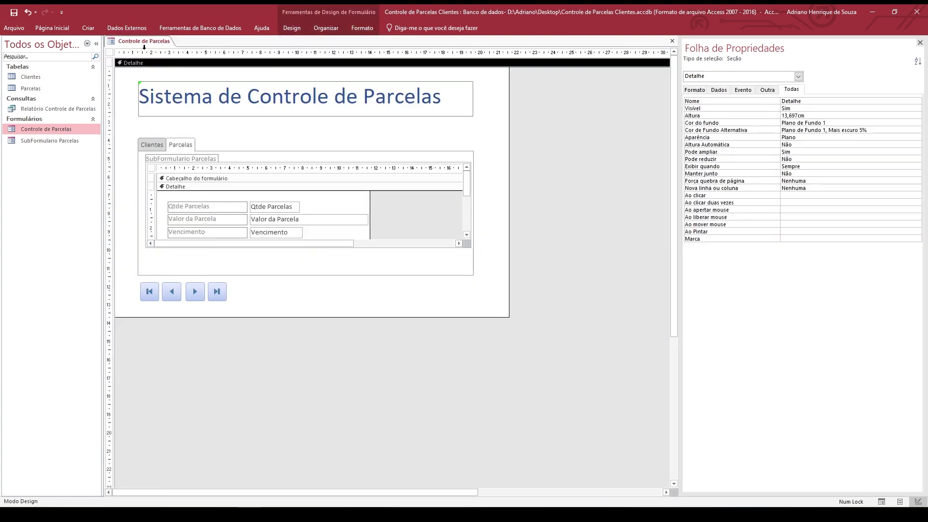
- Close the Controle de Parcelas form, saving its changes
{"action": "right_click", "coordinate": [145, 41]}
{"action": "left_click", "coordinate": [170, 59]}
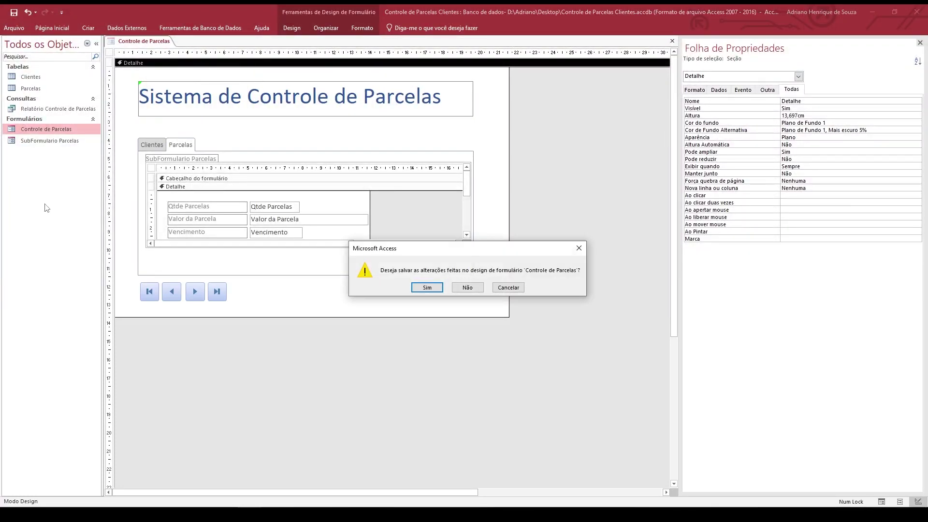
{"action": "left_click", "coordinate": [428, 288]}
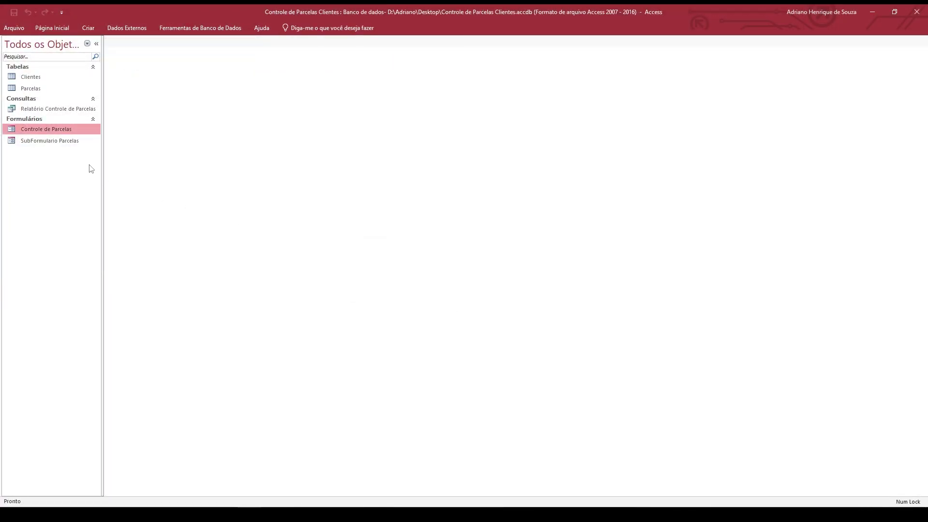
- Run the Relatório Controle de Parcelas query for client ID 1, then close the results
{"action": "left_click", "coordinate": [44, 111]}
{"action": "double_click", "coordinate": [44, 113]}
{"action": "type", "text": "1"}
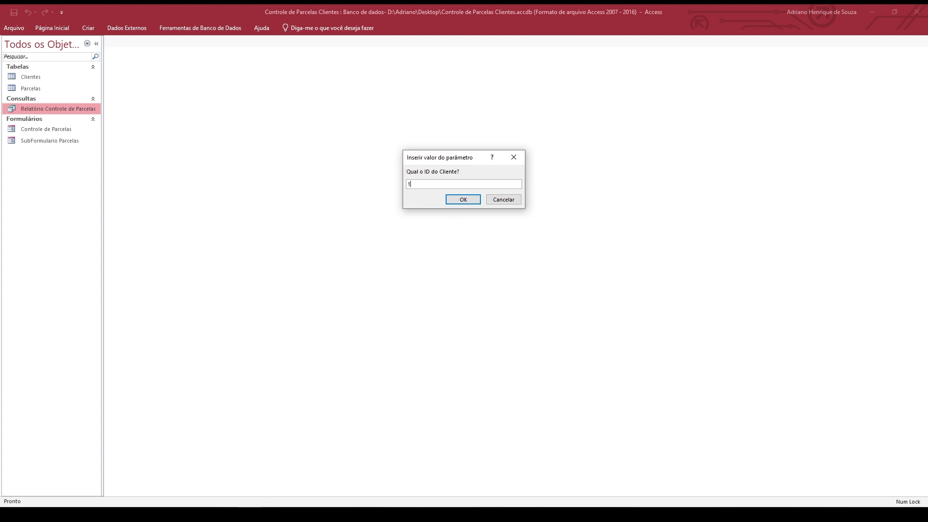
{"action": "key", "text": "Return"}
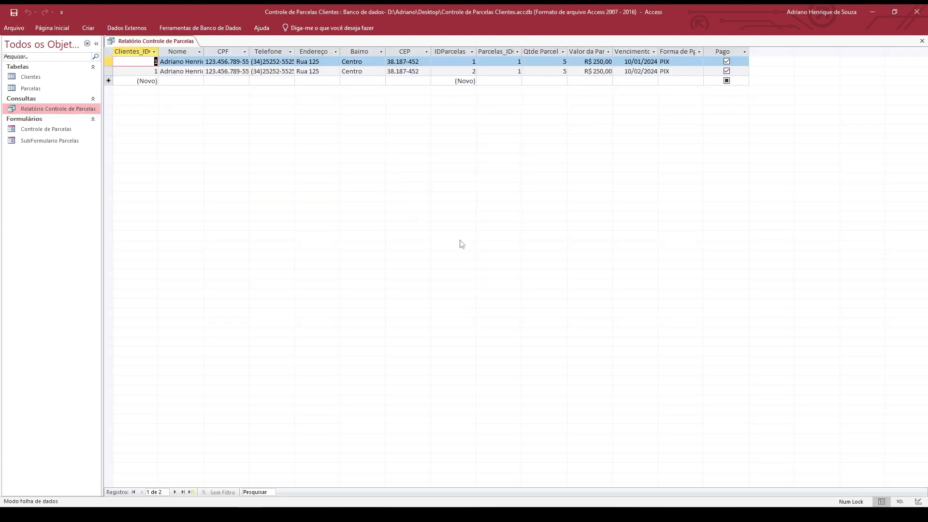
{"action": "key", "text": "ctrl+w"}
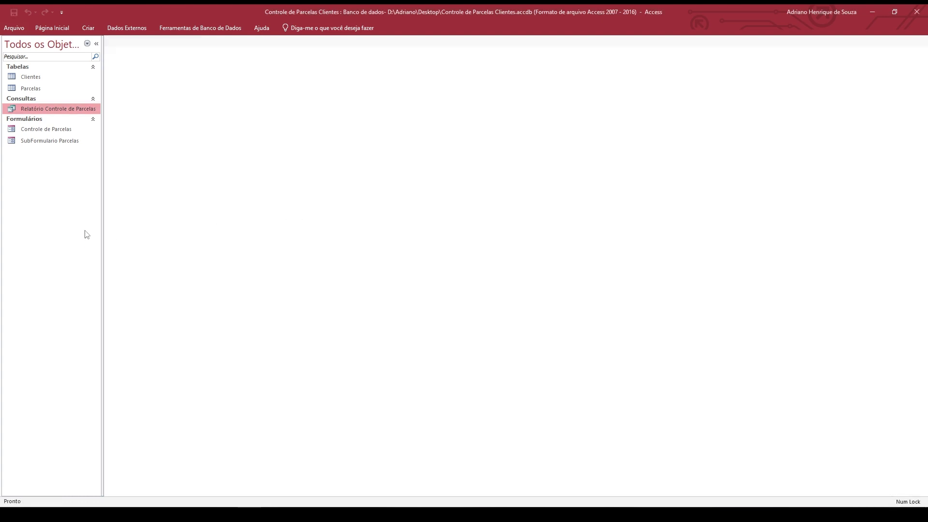
- Start the Report Wizard using the Relatório Controle de Parcelas query as its source
{"action": "left_click", "coordinate": [88, 30]}
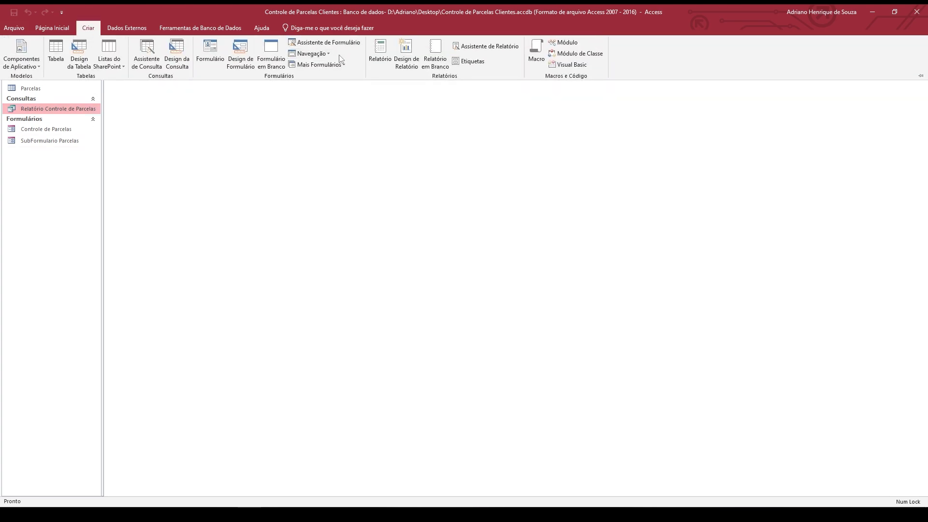
{"action": "left_click", "coordinate": [464, 47]}
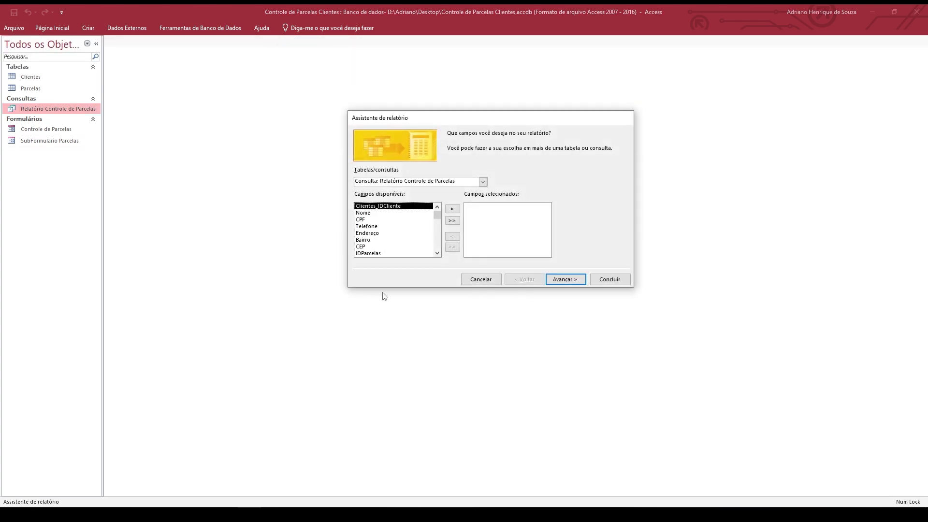
{"action": "left_click", "coordinate": [483, 182]}
{"action": "left_click", "coordinate": [482, 182]}
- Add Clientes_IDCliente, Nome, CPF, Telefone, Qtde Parcelas, Valor da Parcela, Vencimento, Forma de Pg and Pago
{"action": "left_click", "coordinate": [452, 210]}
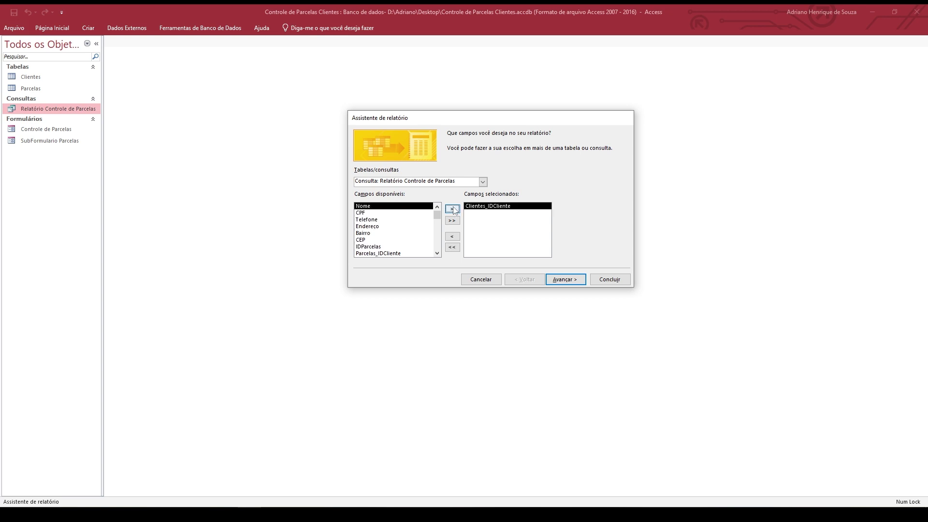
{"action": "left_click", "coordinate": [452, 210]}
{"action": "left_click", "coordinate": [452, 210]}
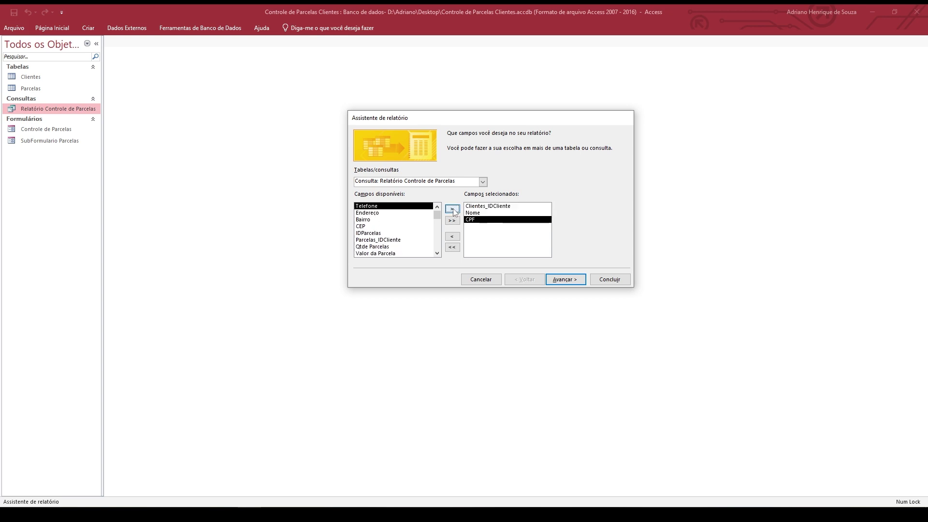
{"action": "left_click", "coordinate": [453, 209]}
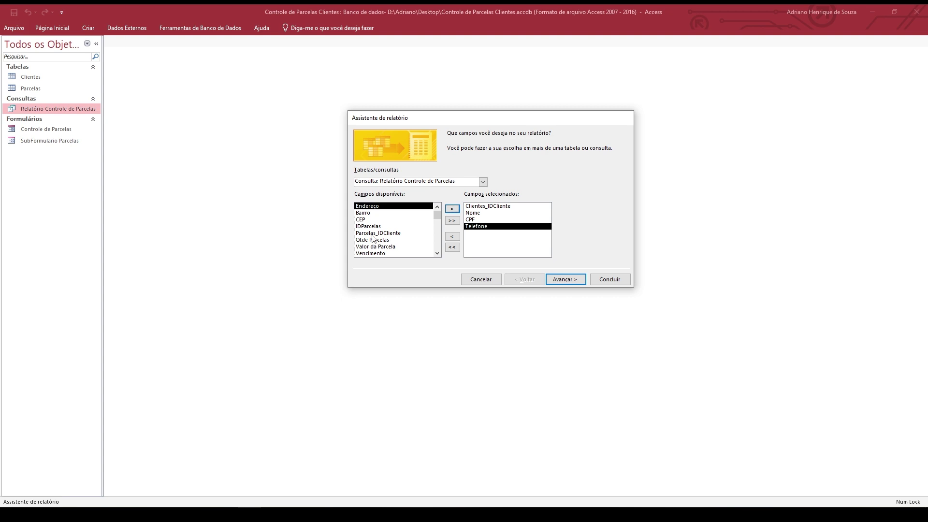
{"action": "left_click", "coordinate": [366, 241]}
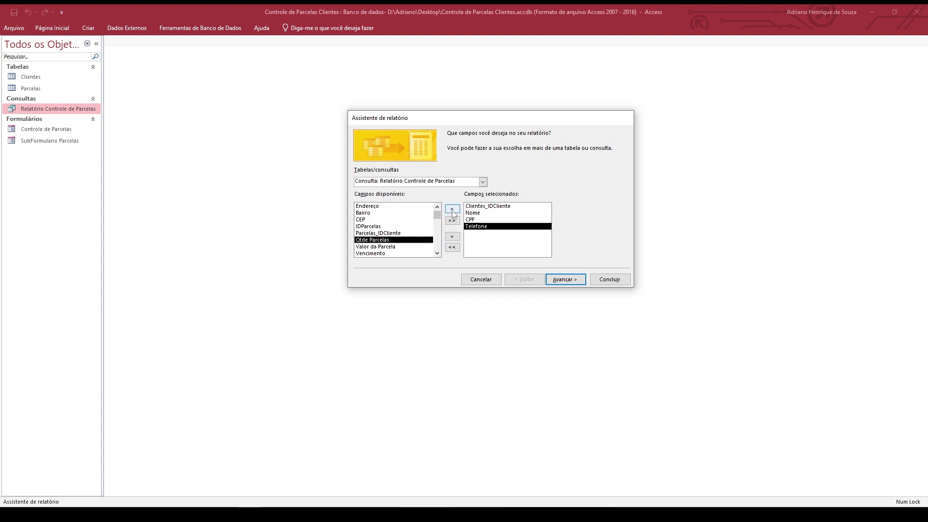
{"action": "left_click", "coordinate": [453, 210]}
{"action": "left_click", "coordinate": [453, 210]}
{"action": "left_click", "coordinate": [453, 210]}
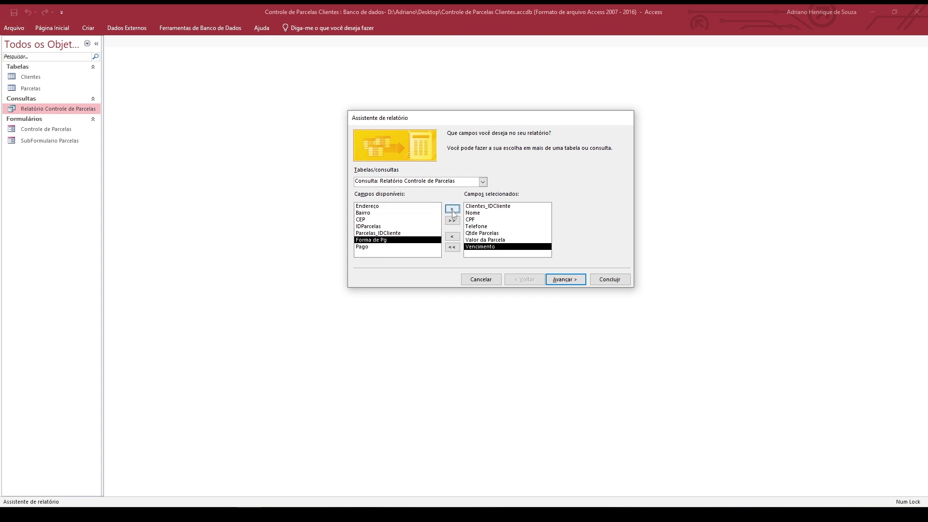
{"action": "left_click", "coordinate": [453, 210]}
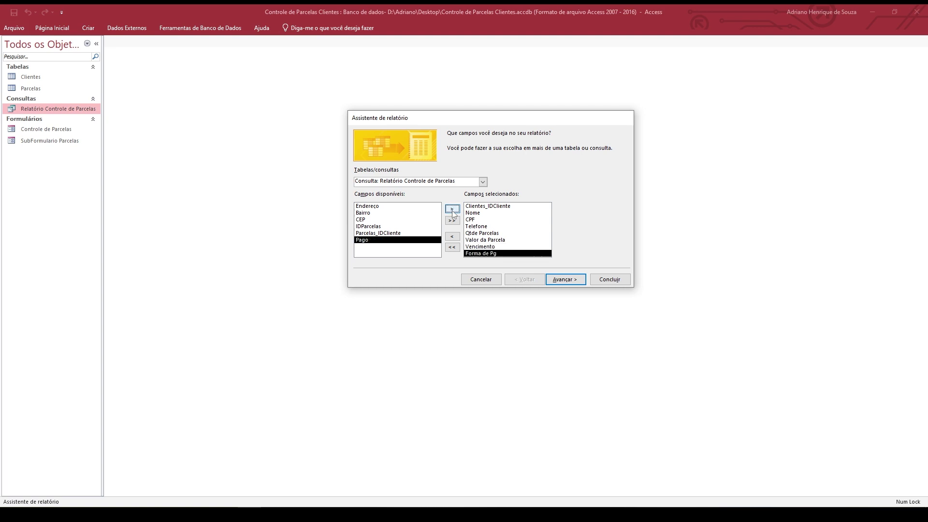
{"action": "left_click", "coordinate": [453, 210]}
- Group by Clientes, leave sorting empty, and accept the stepped (Nível) portrait layout
{"action": "left_click", "coordinate": [575, 280]}
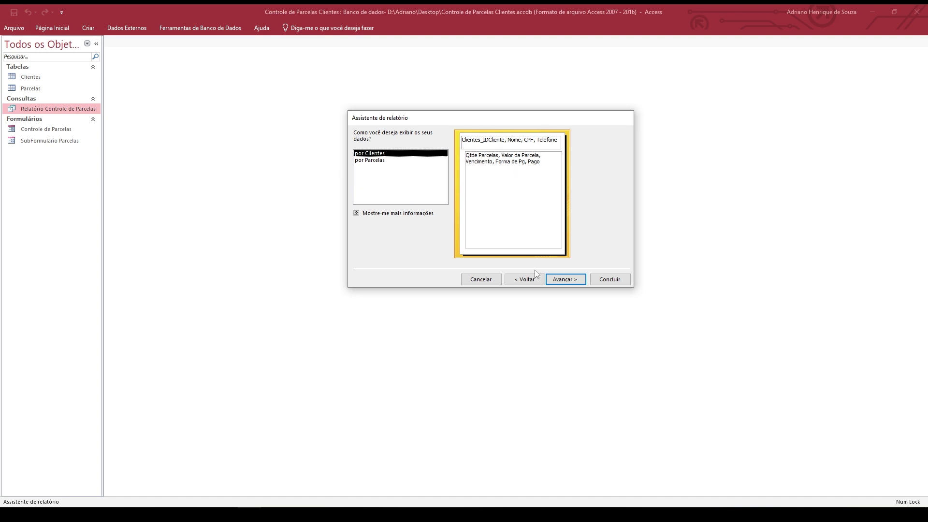
{"action": "left_click", "coordinate": [570, 283]}
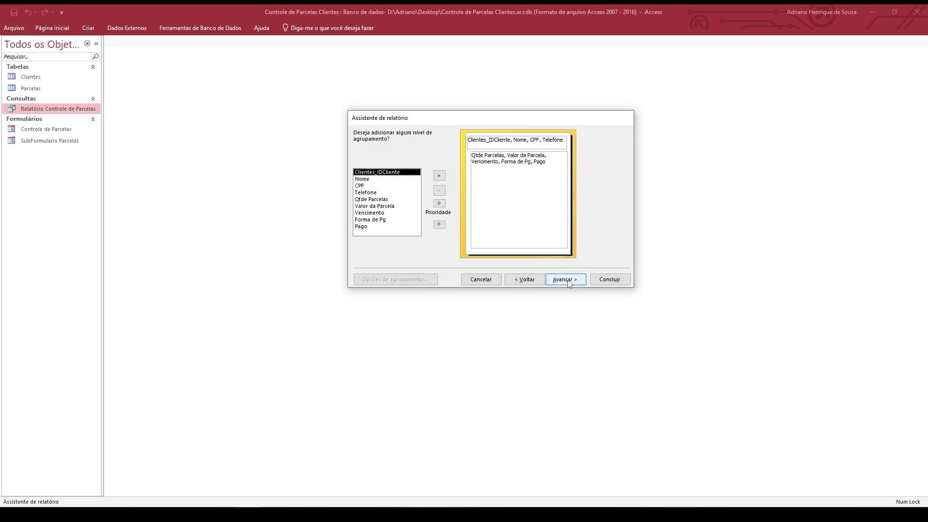
{"action": "left_click", "coordinate": [569, 284]}
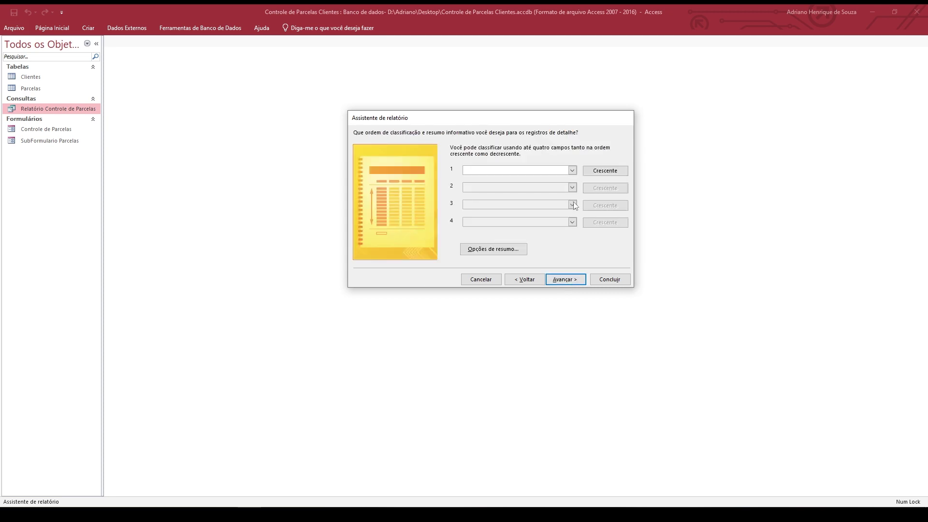
{"action": "left_click", "coordinate": [573, 170]}
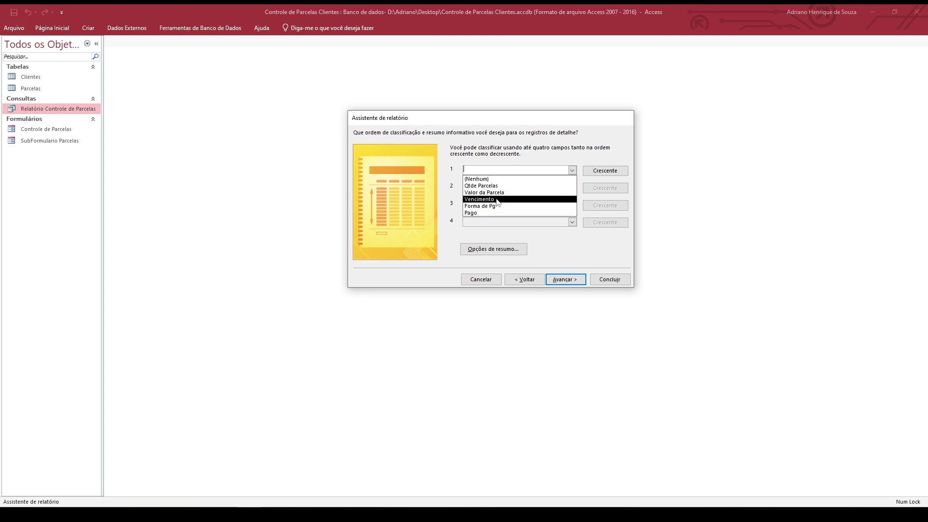
{"action": "left_click", "coordinate": [573, 270]}
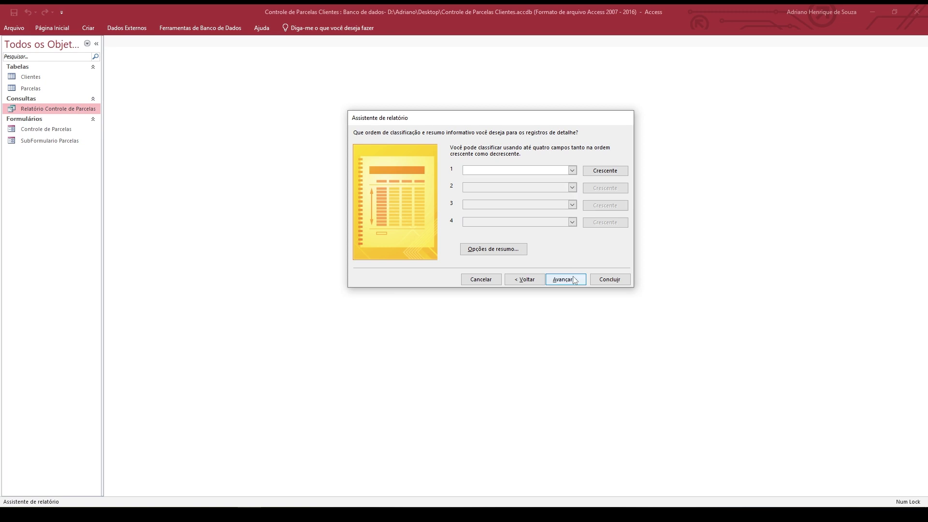
{"action": "left_click", "coordinate": [571, 280]}
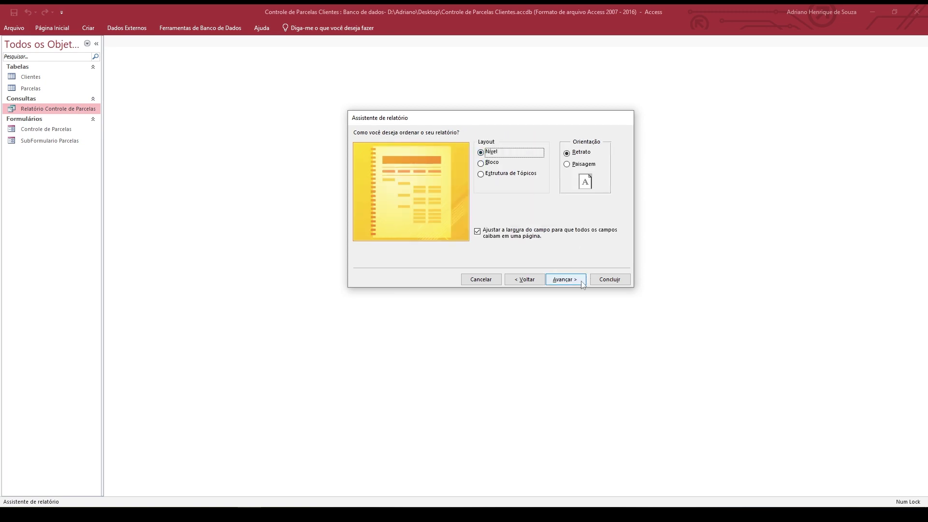
{"action": "left_click", "coordinate": [570, 282]}
- Title the report 'Controle de Parcelas de Clientes' and finish the wizard
{"action": "left_click_drag", "start_coordinate": [455, 144], "coordinate": [392, 143]}
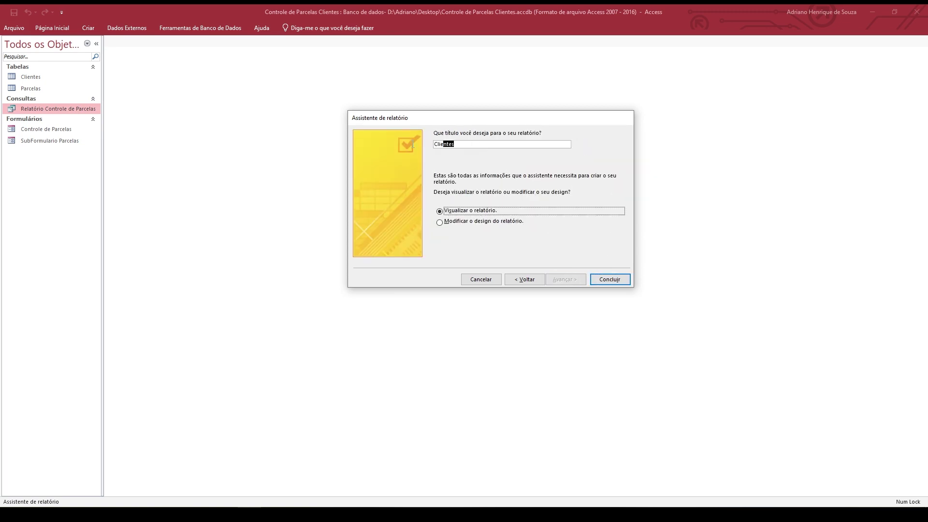
{"action": "type", "text": "Contro"}
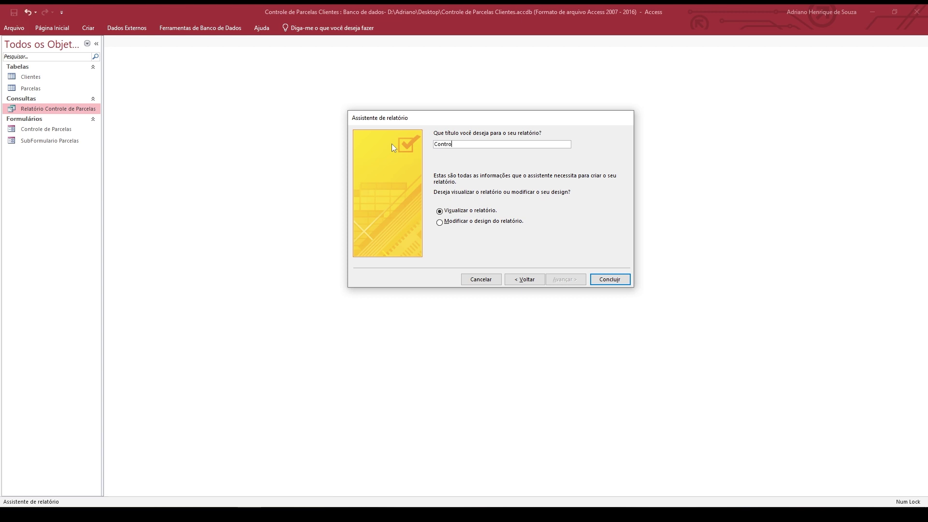
{"action": "type", "text": "lde"}
{"action": "key", "text": "BackSpace"}
{"action": "key", "text": "BackSpace"}
{"action": "type", "text": "e de par"}
{"action": "key", "text": "BackSpace"}
{"action": "key", "text": "BackSpace"}
{"action": "key", "text": "BackSpace"}
{"action": "type", "text": "Parcelas d"}
{"action": "type", "text": "e Clientes"}
{"action": "key", "text": "Return"}
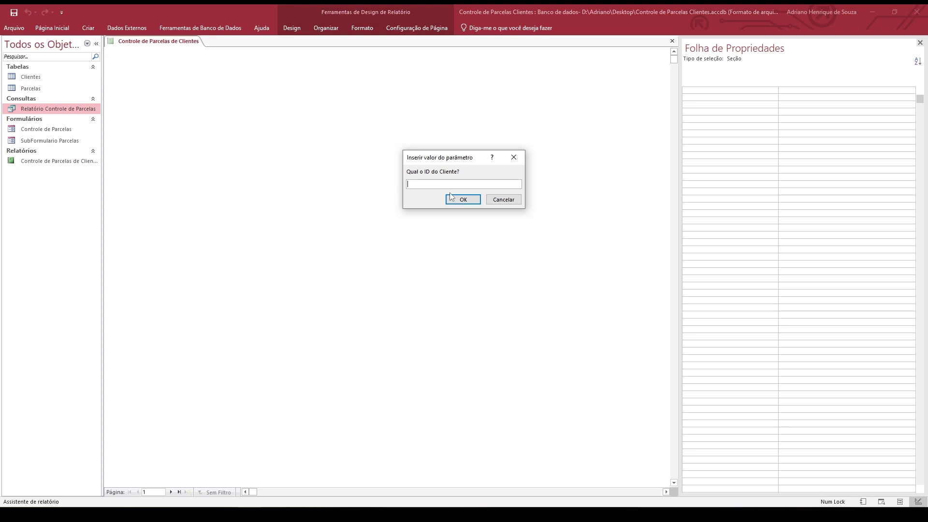
- Enter client ID 1 to preview the report's installments
{"action": "type", "text": "1"}
{"action": "key", "text": "Return"}
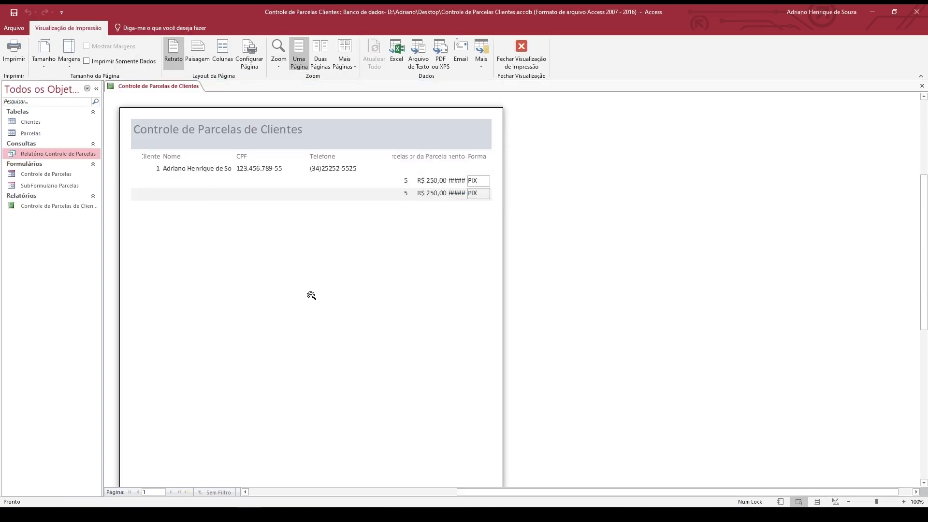
{"action": "right_click", "coordinate": [260, 202]}
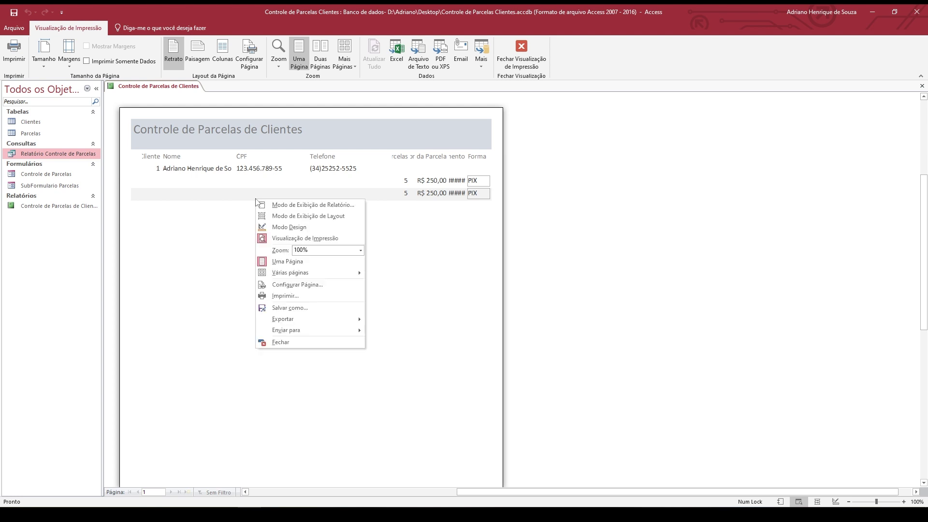
- In Design view, enlarge the client header and move the four installment headings into it
{"action": "left_click", "coordinate": [280, 230]}
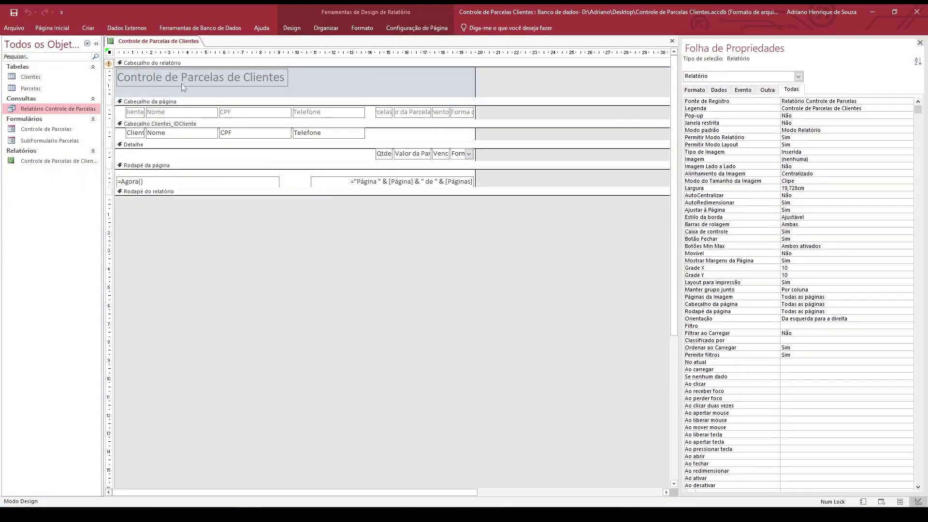
{"action": "left_click", "coordinate": [305, 82]}
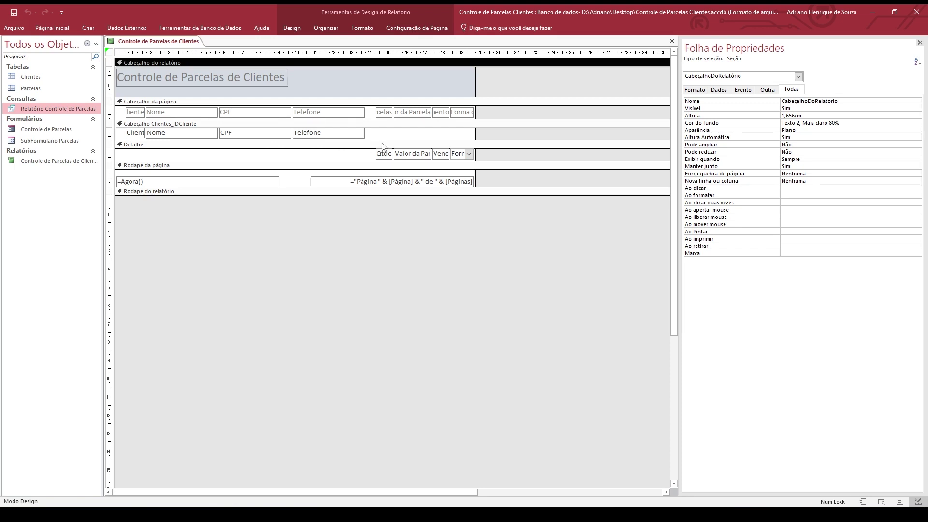
{"action": "left_click_drag", "start_coordinate": [382, 140], "coordinate": [382, 160]}
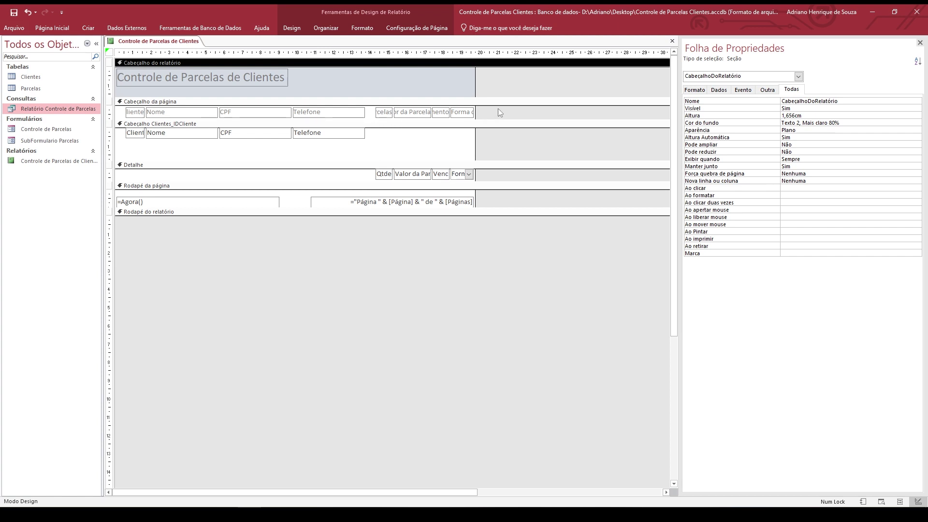
{"action": "mouse_move", "coordinate": [499, 113]}
{"action": "left_mouse_down"}
{"action": "mouse_move", "coordinate": [380, 121]}
{"action": "mouse_move", "coordinate": [195, 157]}
{"action": "mouse_move", "coordinate": [128, 155]}
{"action": "left_mouse_up"}
{"action": "left_click", "coordinate": [278, 156]}
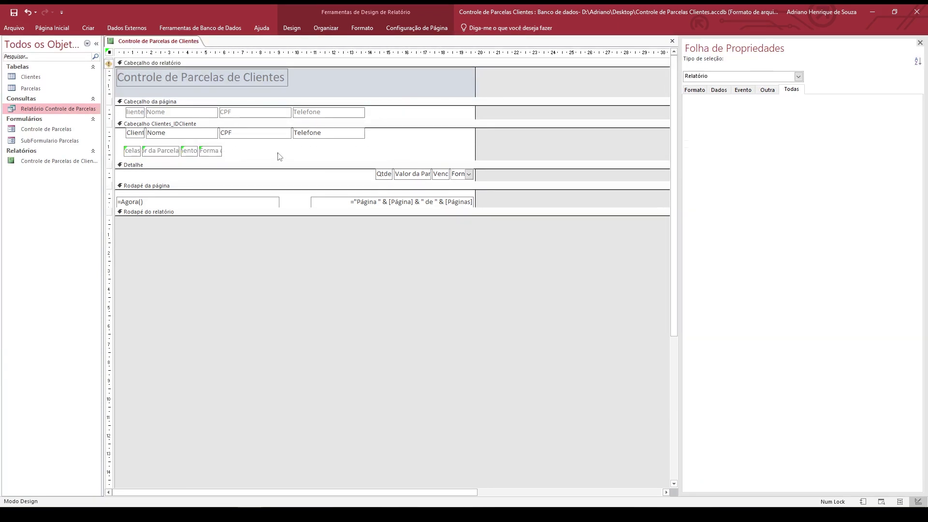
- Spread the headings across the header row and resize the Qtde Parcelas label
{"action": "left_click_drag", "start_coordinate": [210, 150], "coordinate": [326, 152]}
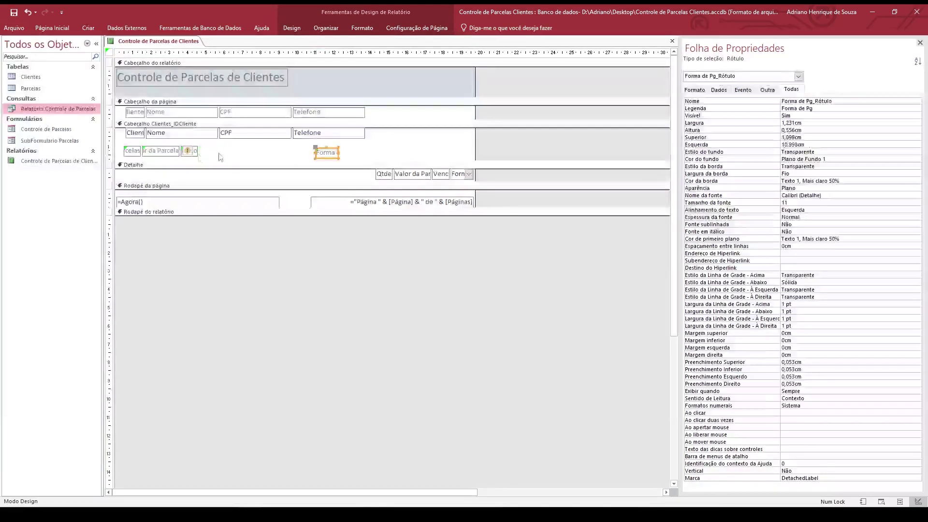
{"action": "left_click_drag", "start_coordinate": [195, 151], "coordinate": [276, 151]}
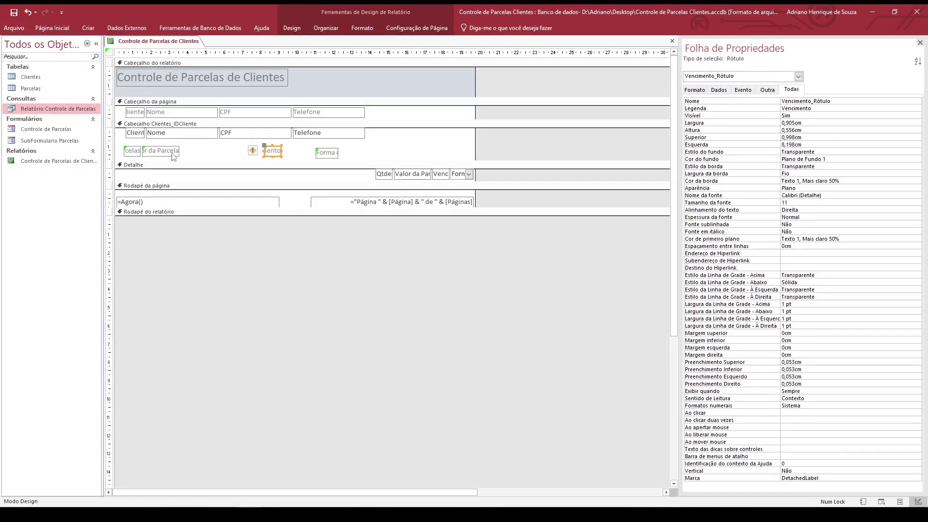
{"action": "left_click_drag", "start_coordinate": [173, 156], "coordinate": [376, 153]}
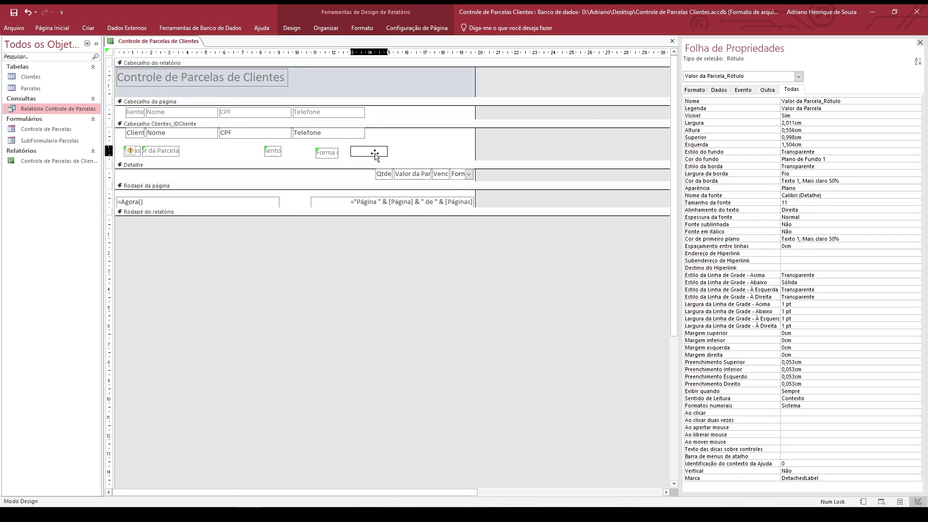
{"action": "left_click_drag", "start_coordinate": [375, 154], "coordinate": [368, 154]}
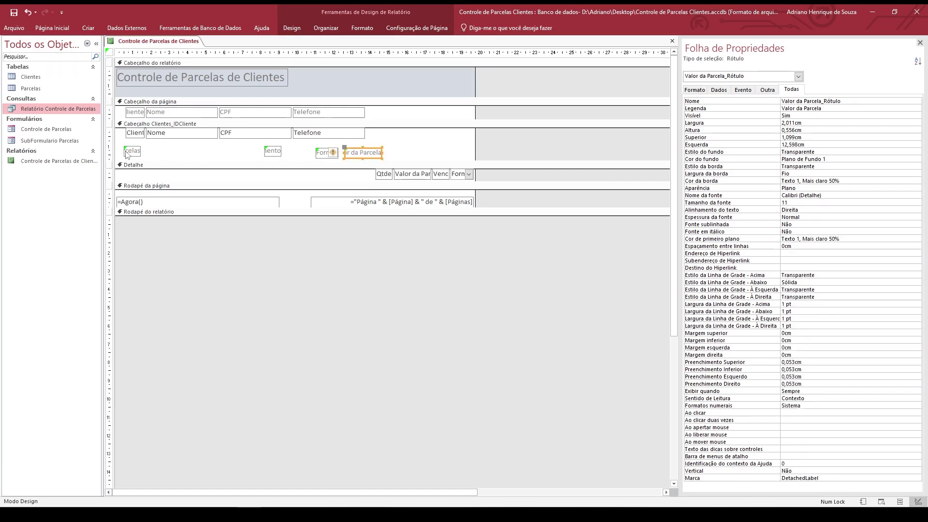
{"action": "left_click", "coordinate": [128, 151]}
{"action": "left_click_drag", "start_coordinate": [142, 151], "coordinate": [186, 151]}
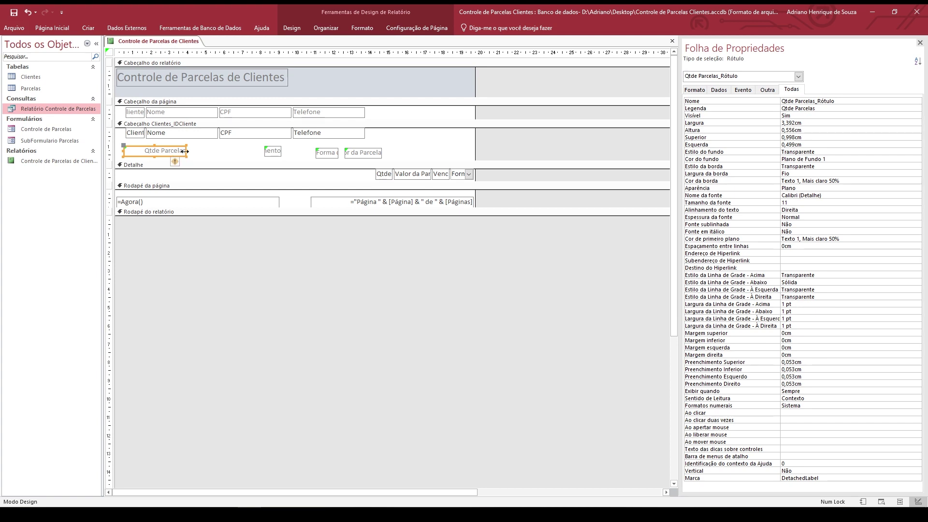
{"action": "left_click_drag", "start_coordinate": [185, 151], "coordinate": [162, 145]}
{"action": "left_click", "coordinate": [159, 144]}
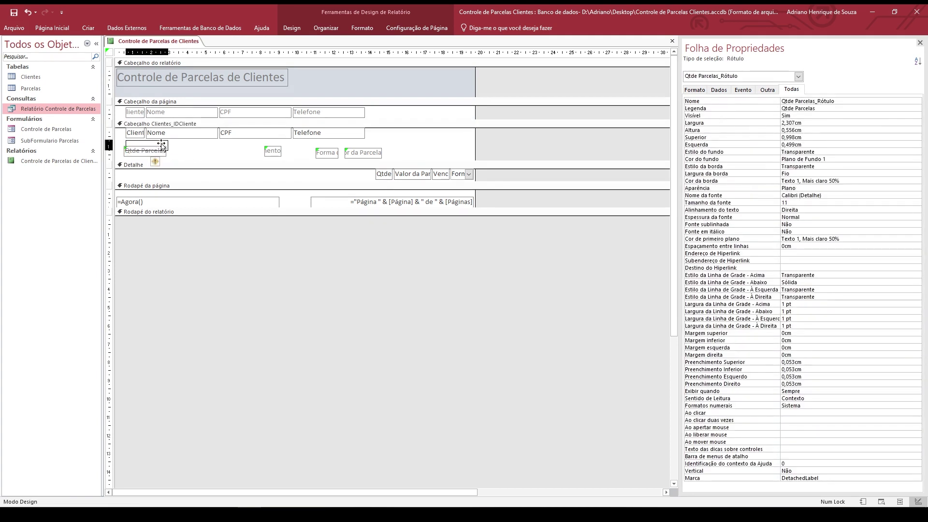
- Line up Vencimento, Forma de Pg and Valor da Parcela labels after Qtde Parcelas
{"action": "left_click", "coordinate": [266, 153]}
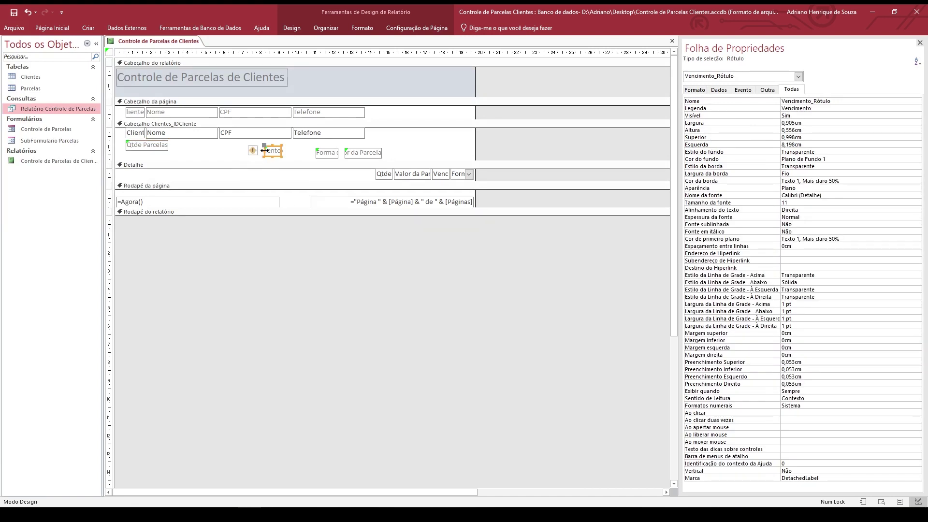
{"action": "left_click_drag", "start_coordinate": [265, 150], "coordinate": [196, 151]}
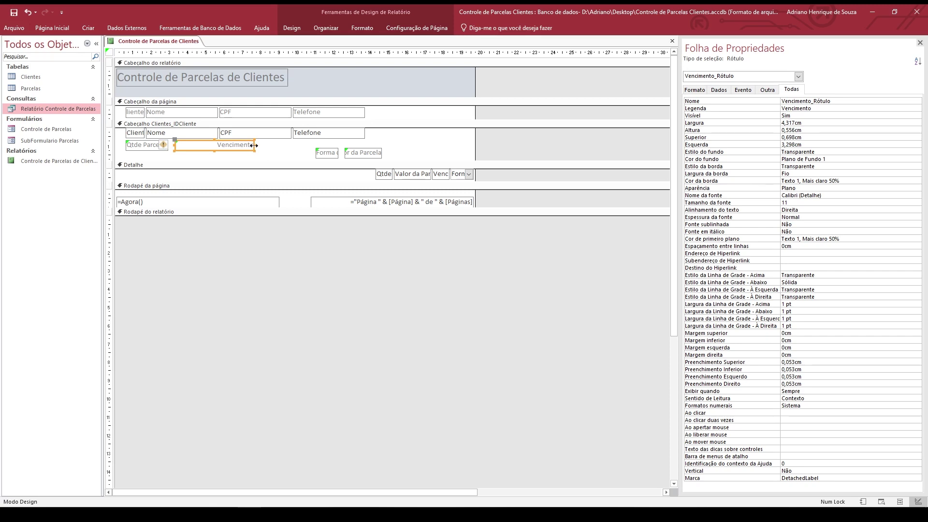
{"action": "left_click_drag", "start_coordinate": [254, 146], "coordinate": [217, 145]}
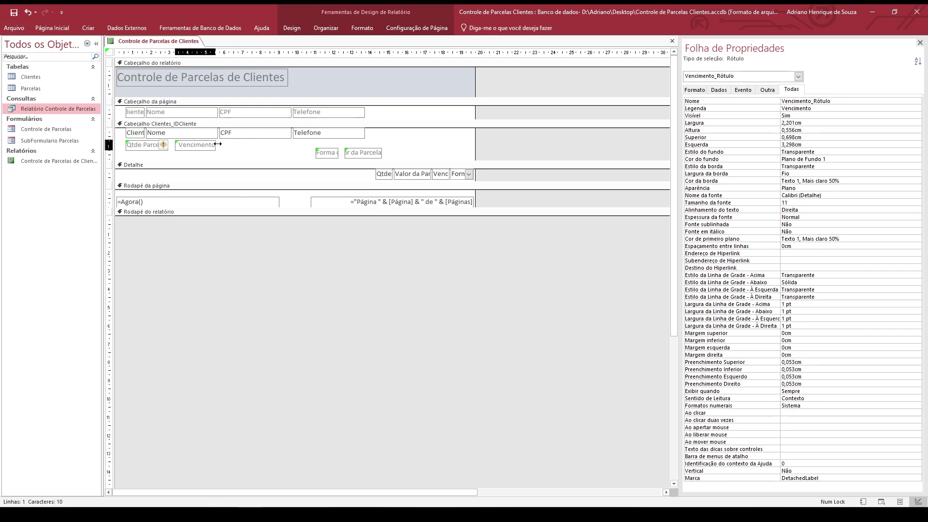
{"action": "mouse_move", "coordinate": [325, 155]}
{"action": "left_mouse_down"}
{"action": "mouse_move", "coordinate": [229, 150]}
{"action": "mouse_move", "coordinate": [290, 144]}
{"action": "left_mouse_up"}
{"action": "mouse_move", "coordinate": [357, 153]}
{"action": "left_mouse_down"}
{"action": "mouse_move", "coordinate": [301, 149]}
{"action": "mouse_move", "coordinate": [365, 145]}
{"action": "mouse_move", "coordinate": [352, 152]}
{"action": "left_mouse_up"}
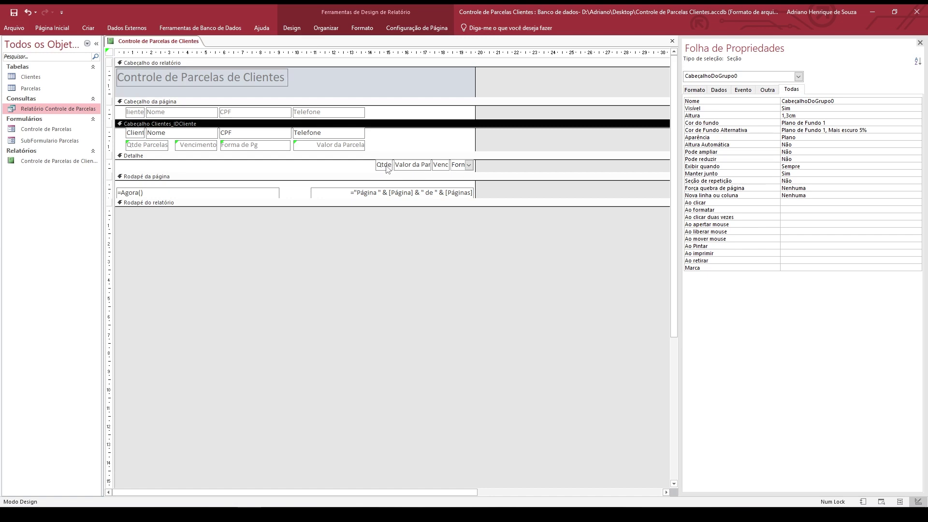
- Move the Qtde Parcelas, Valor da Parcela, Vencimento and Forma de Pg fields under their headings
{"action": "left_click_drag", "start_coordinate": [384, 165], "coordinate": [136, 167]}
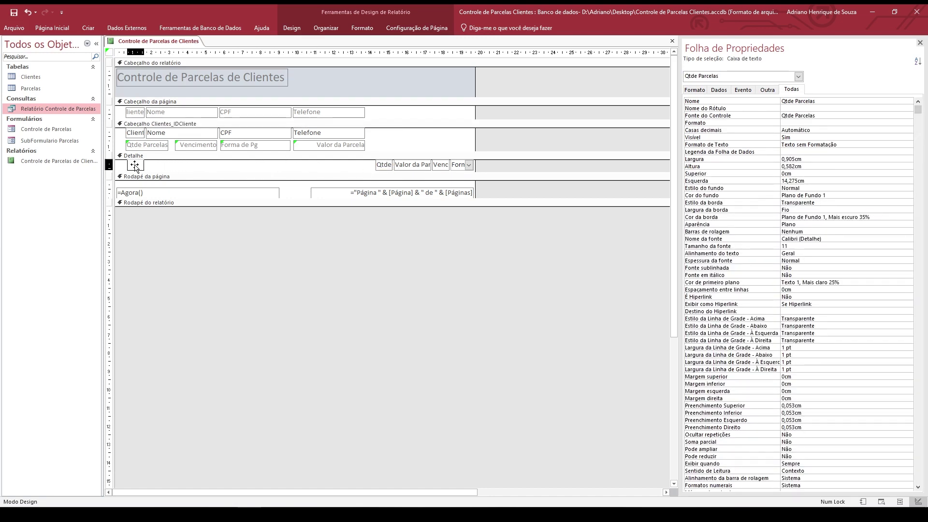
{"action": "mouse_move", "coordinate": [411, 165]}
{"action": "left_mouse_down"}
{"action": "mouse_move", "coordinate": [313, 166]}
{"action": "mouse_move", "coordinate": [342, 165]}
{"action": "left_mouse_up"}
{"action": "left_click_drag", "start_coordinate": [441, 167], "coordinate": [197, 166]}
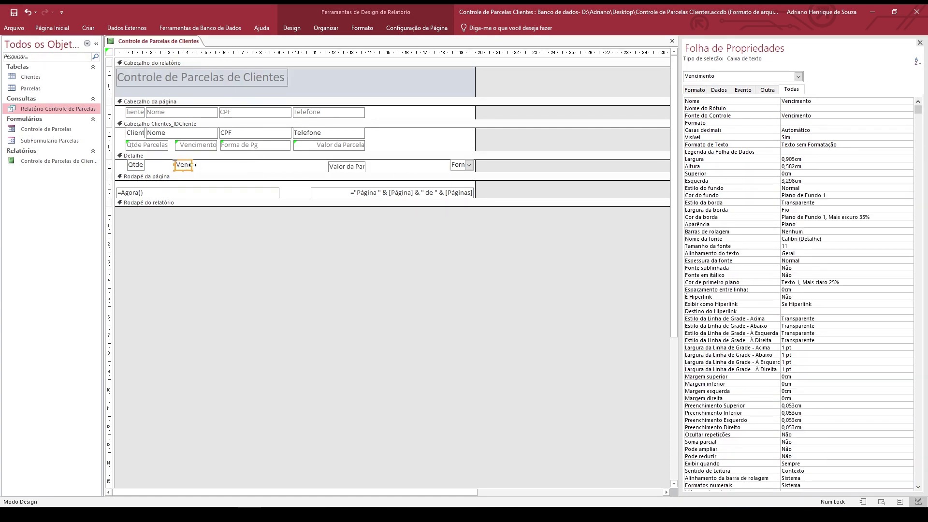
{"action": "left_click_drag", "start_coordinate": [192, 165], "coordinate": [218, 165]}
{"action": "mouse_move", "coordinate": [458, 166]}
{"action": "left_mouse_down"}
{"action": "mouse_move", "coordinate": [225, 168]}
{"action": "mouse_move", "coordinate": [290, 165]}
{"action": "left_mouse_up"}
{"action": "left_click", "coordinate": [305, 234]}
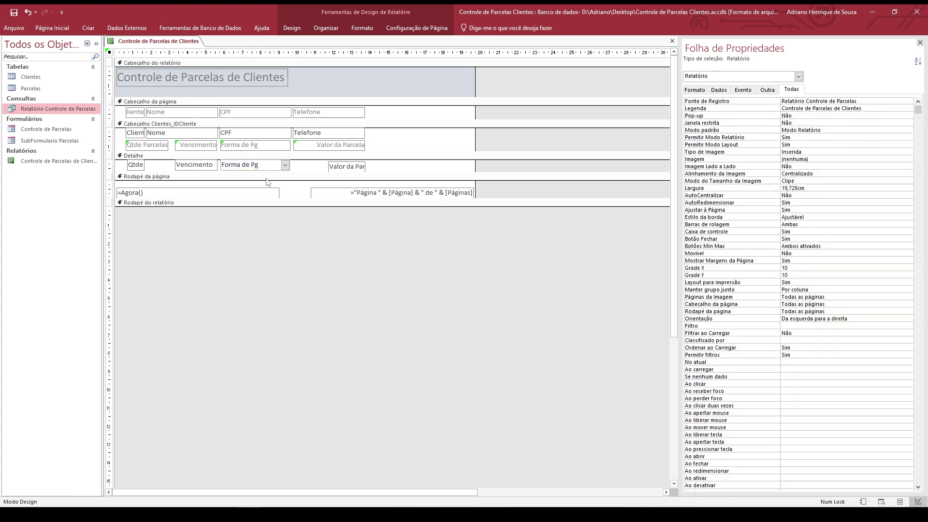
- Preview the report for the client ID, then return to Design view
{"action": "double_click", "coordinate": [66, 163]}
{"action": "type", "text": "1"}
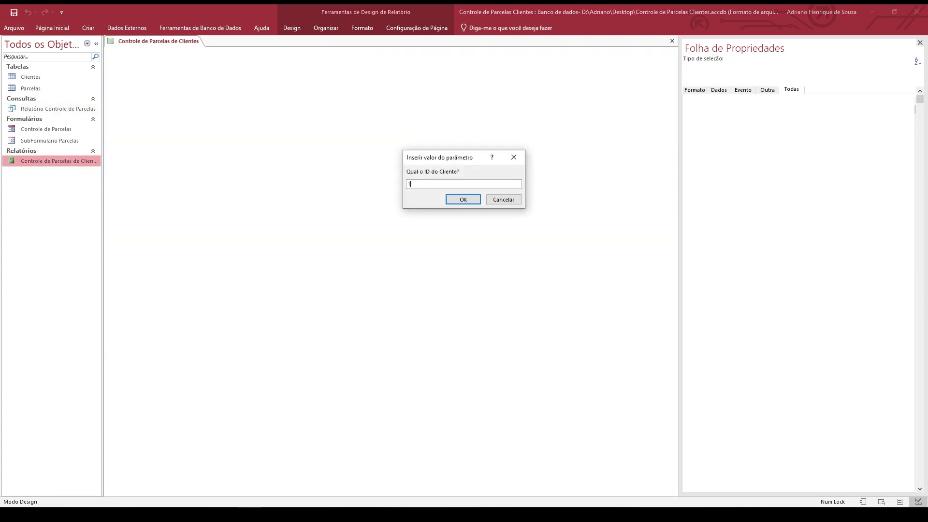
{"action": "key", "text": "Return"}
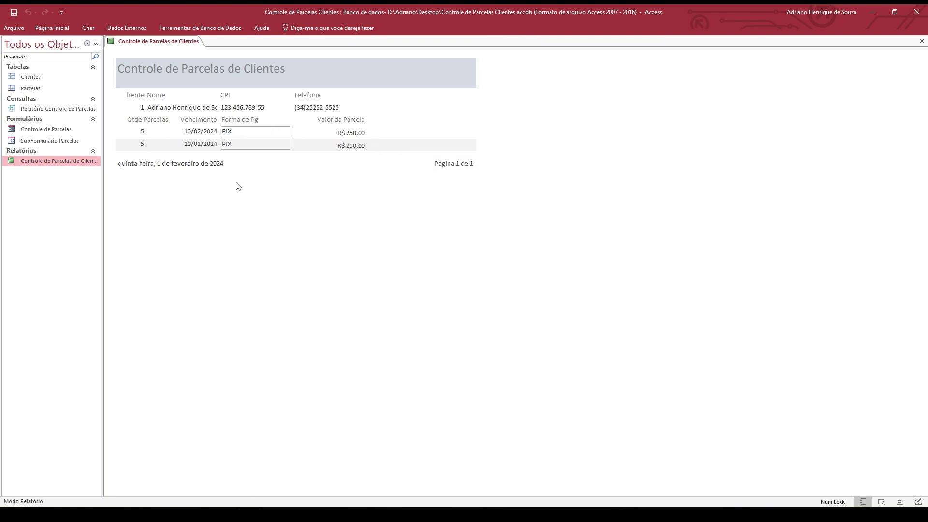
{"action": "right_click", "coordinate": [211, 215]}
{"action": "left_click", "coordinate": [229, 241]}
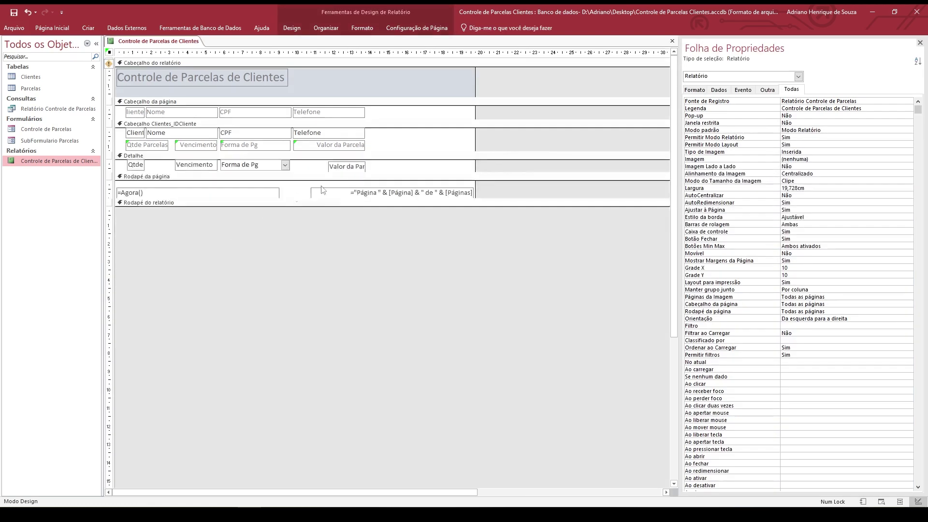
- Set the four detail-row fields' shape outline to Transparent
{"action": "left_click_drag", "start_coordinate": [419, 169], "coordinate": [122, 162]}
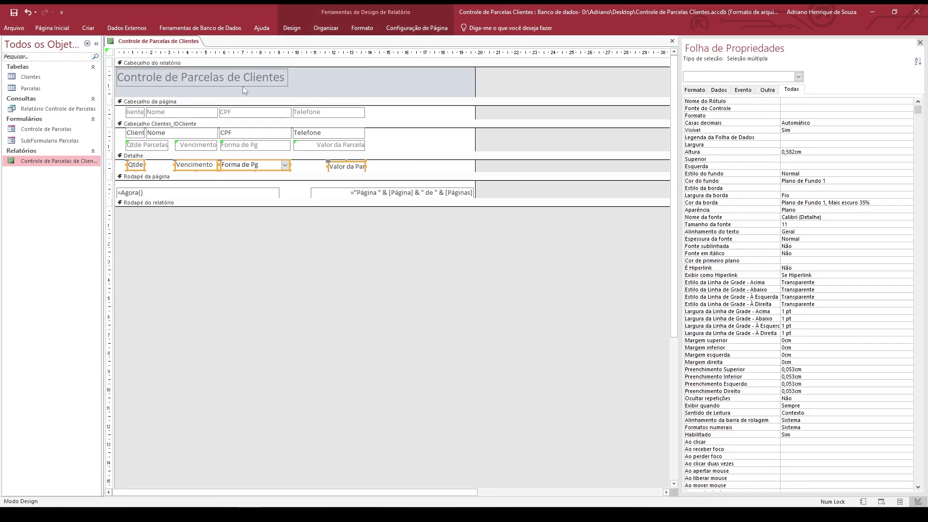
{"action": "left_click_drag", "start_coordinate": [392, 161], "coordinate": [109, 163]}
{"action": "left_click", "coordinate": [362, 28]}
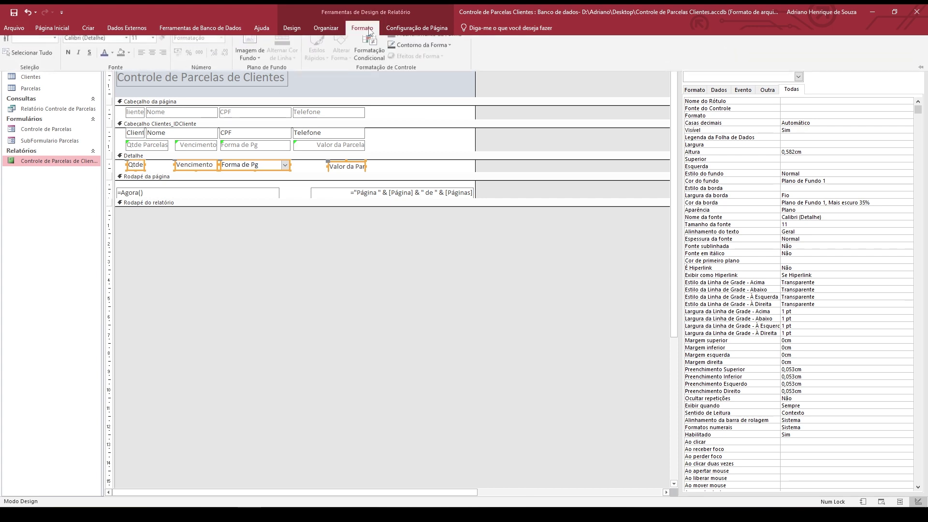
{"action": "left_click", "coordinate": [449, 54]}
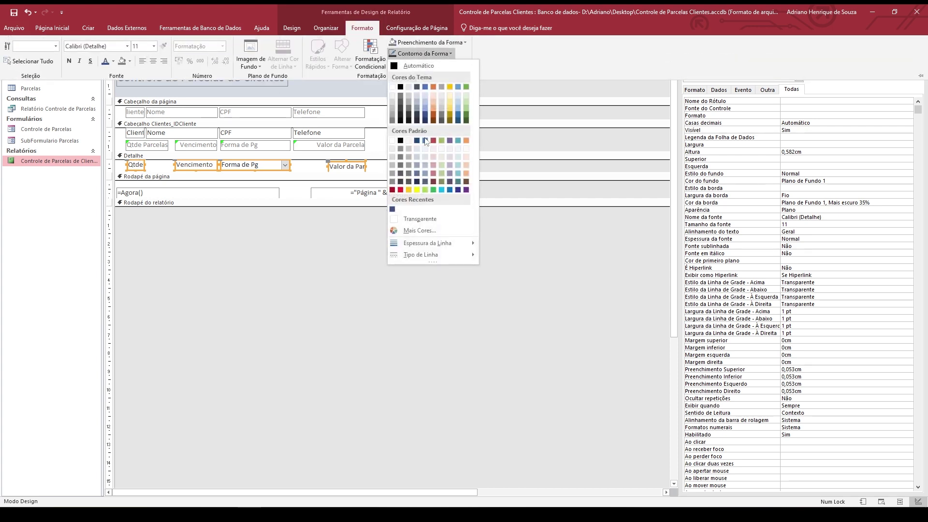
{"action": "left_click", "coordinate": [412, 220]}
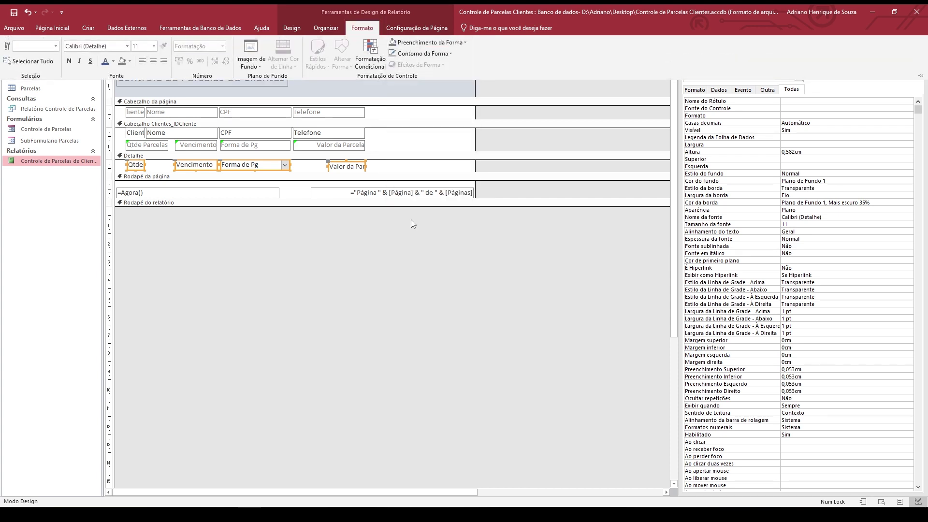
{"action": "left_click", "coordinate": [405, 169]}
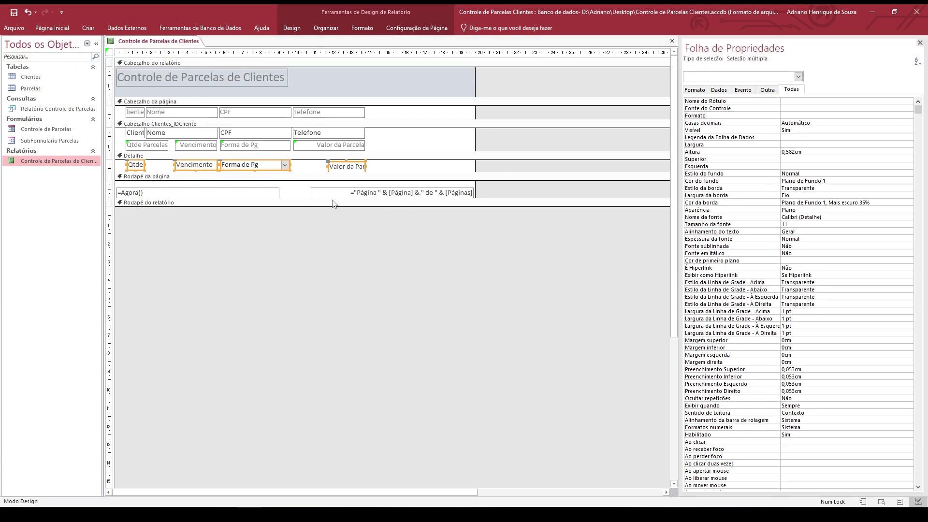
{"action": "left_click", "coordinate": [393, 169]}
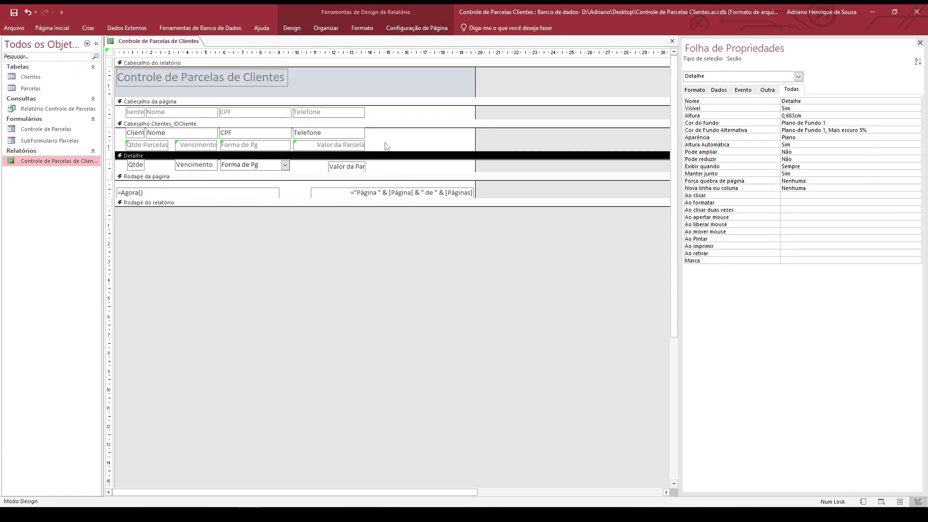
- Add a text box to the detail row beside Valor da Parcela, deleting its Texto21 label
{"action": "left_click", "coordinate": [304, 28]}
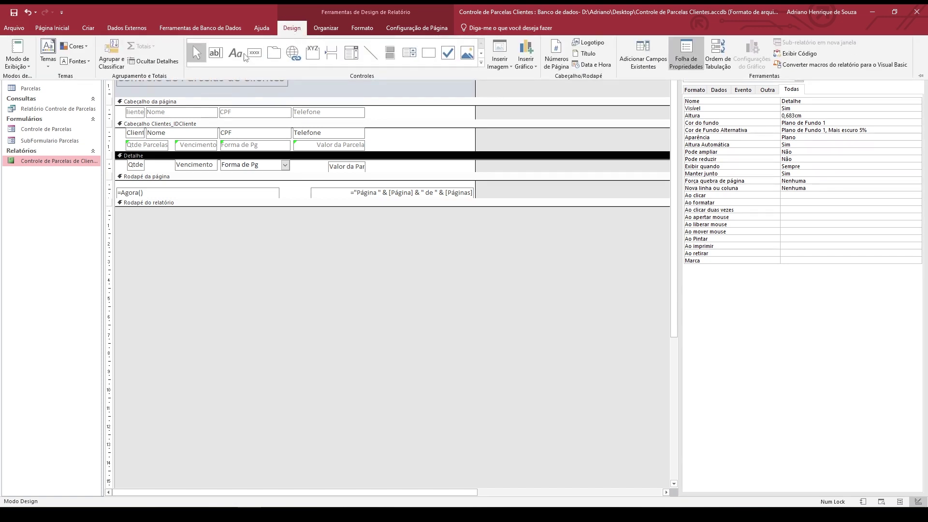
{"action": "left_click", "coordinate": [214, 53]}
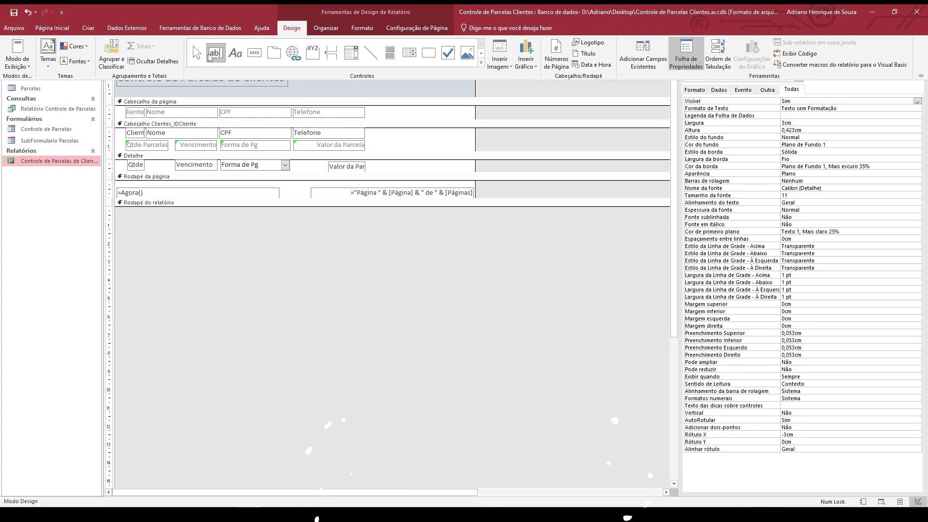
{"action": "left_click", "coordinate": [385, 164]}
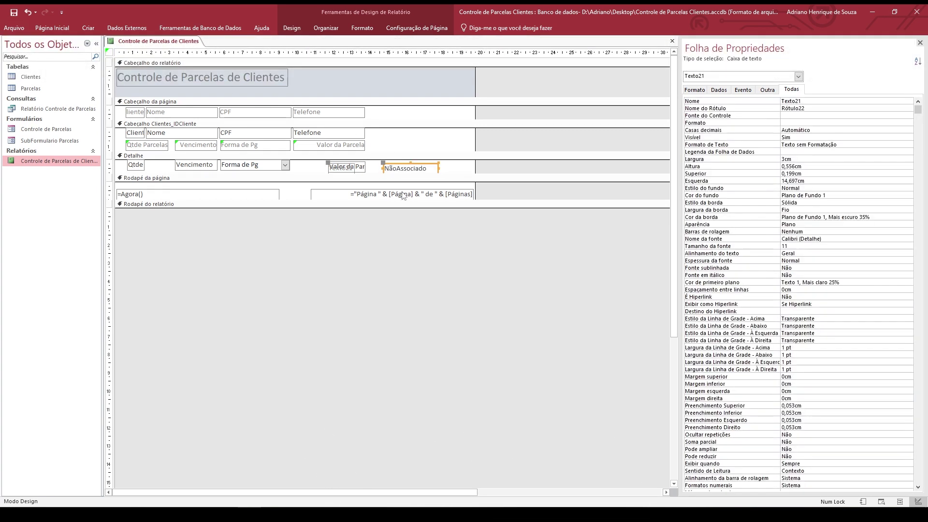
{"action": "left_click_drag", "start_coordinate": [390, 164], "coordinate": [426, 164]}
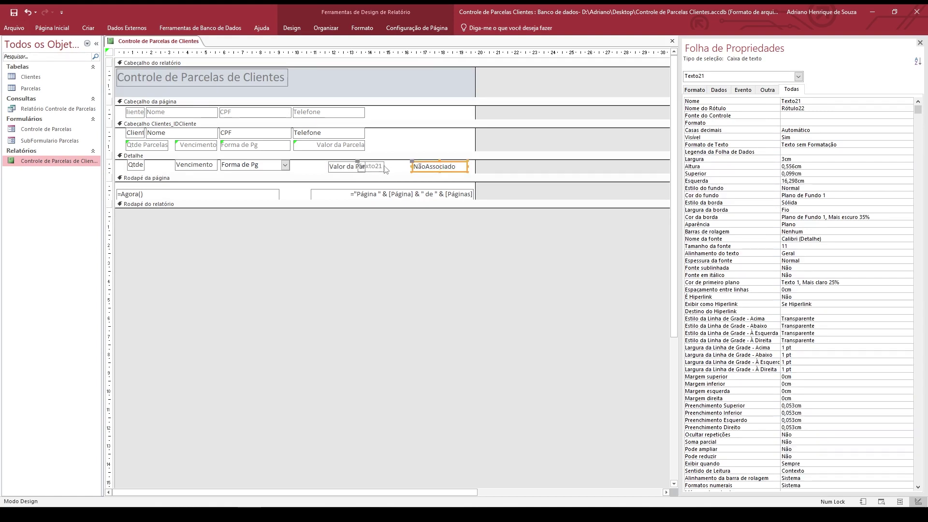
{"action": "left_click", "coordinate": [380, 167]}
{"action": "left_click", "coordinate": [389, 167]}
{"action": "left_click", "coordinate": [376, 169]}
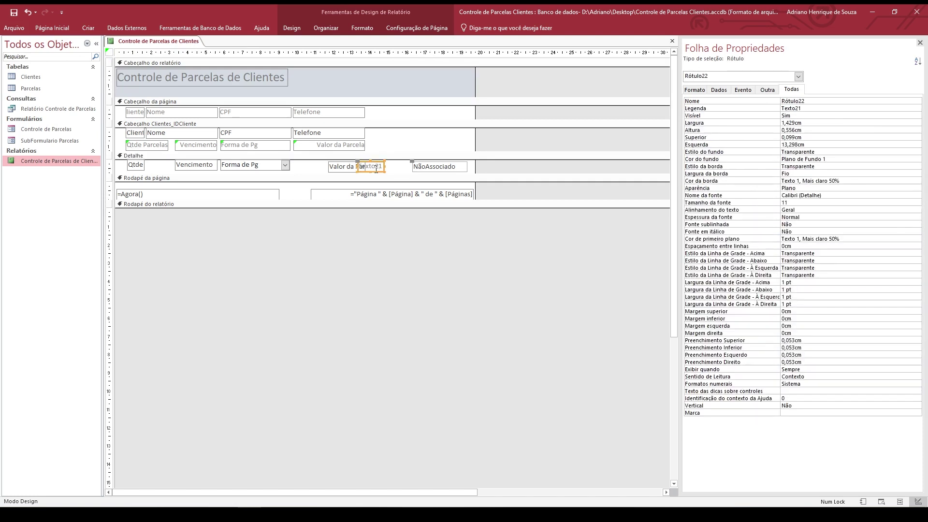
{"action": "key", "text": "Delete"}
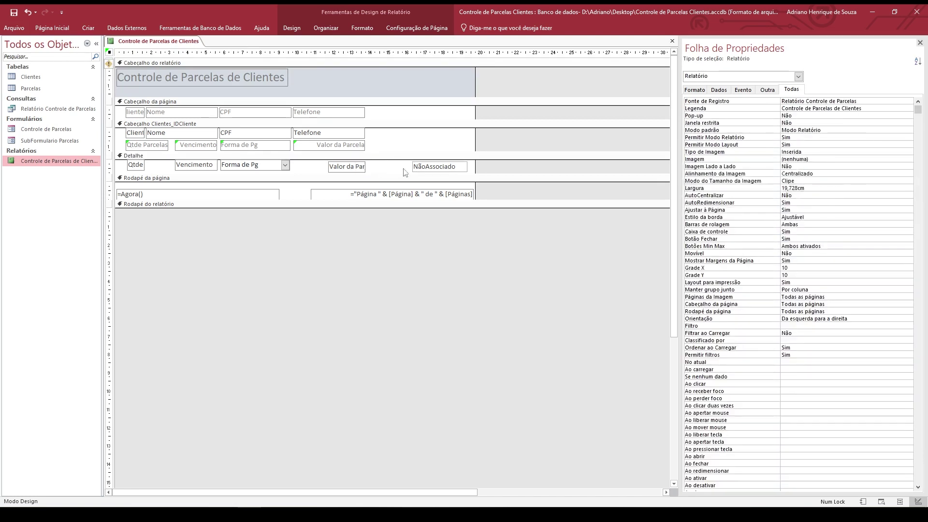
{"action": "left_click_drag", "start_coordinate": [417, 171], "coordinate": [376, 168]}
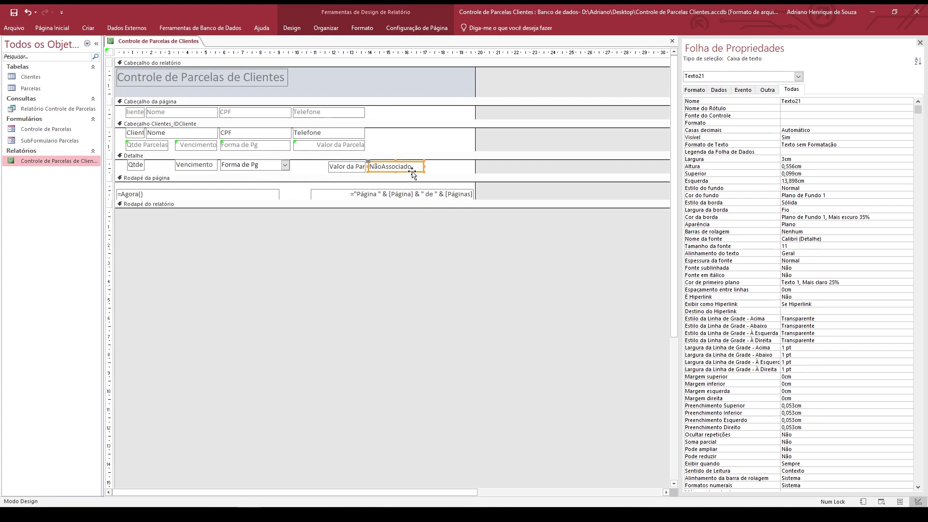
- Name the text box Subtotal and bind it to Valor da Parcela
{"action": "left_click", "coordinate": [807, 101]}
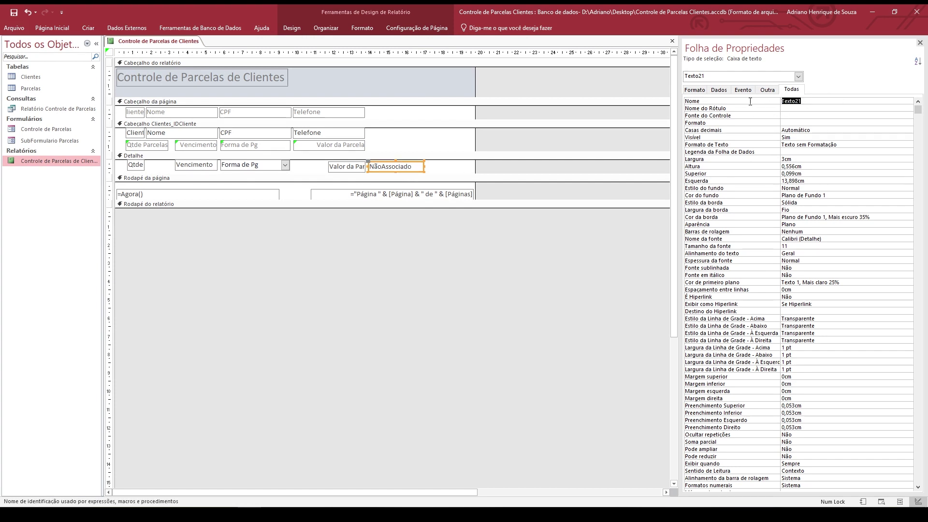
{"action": "type", "text": "Sub"}
{"action": "type", "text": "total"}
{"action": "key", "text": "Return"}
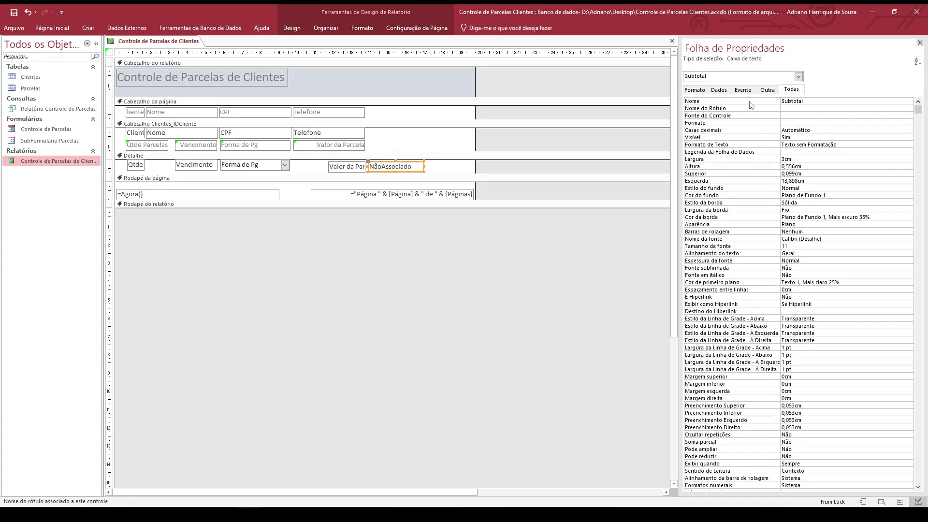
{"action": "left_click", "coordinate": [733, 116]}
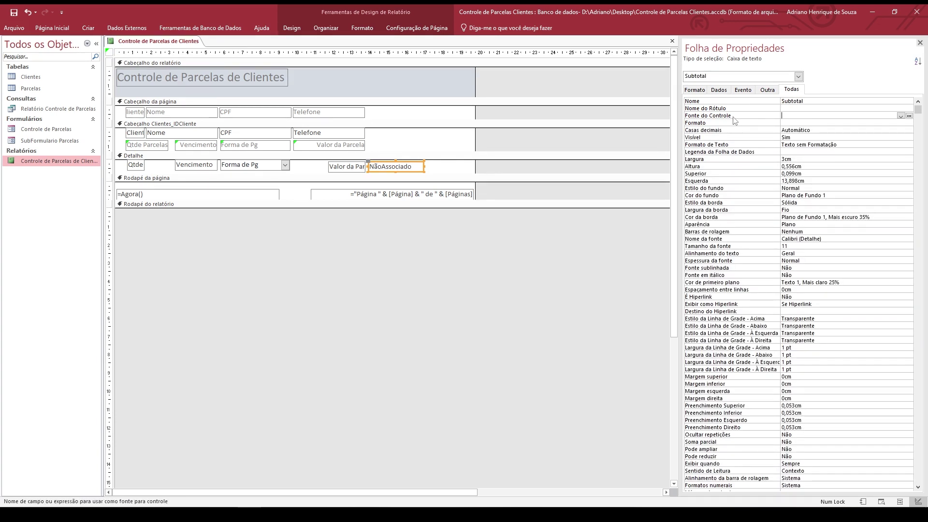
{"action": "left_click", "coordinate": [901, 116]}
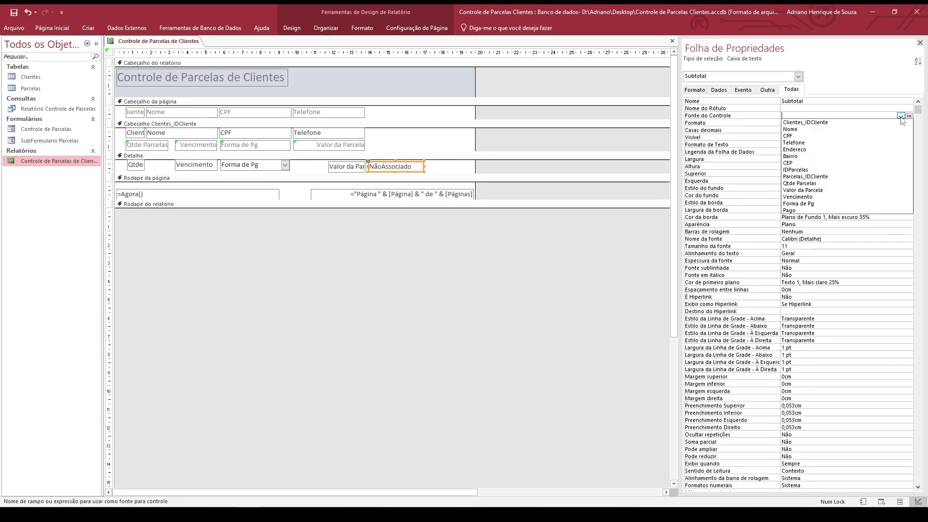
{"action": "left_click", "coordinate": [803, 190]}
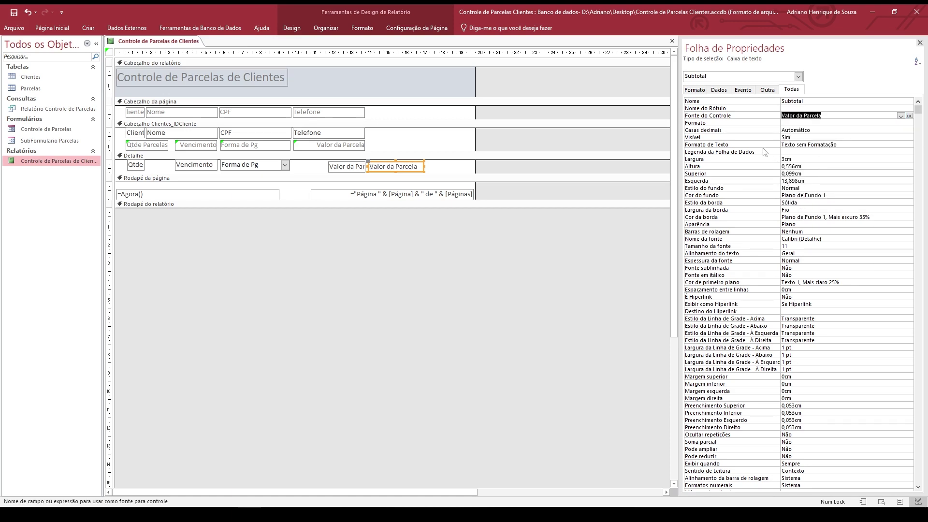
- Set Subtotal's Formato to Moeda, Visível to Não, and Soma parcial to Total
{"action": "left_click", "coordinate": [865, 123]}
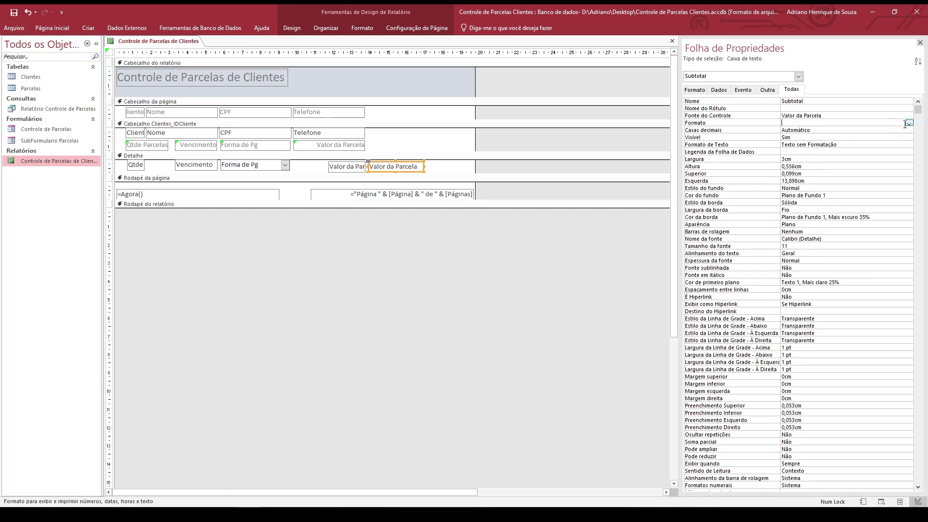
{"action": "left_click", "coordinate": [909, 123]}
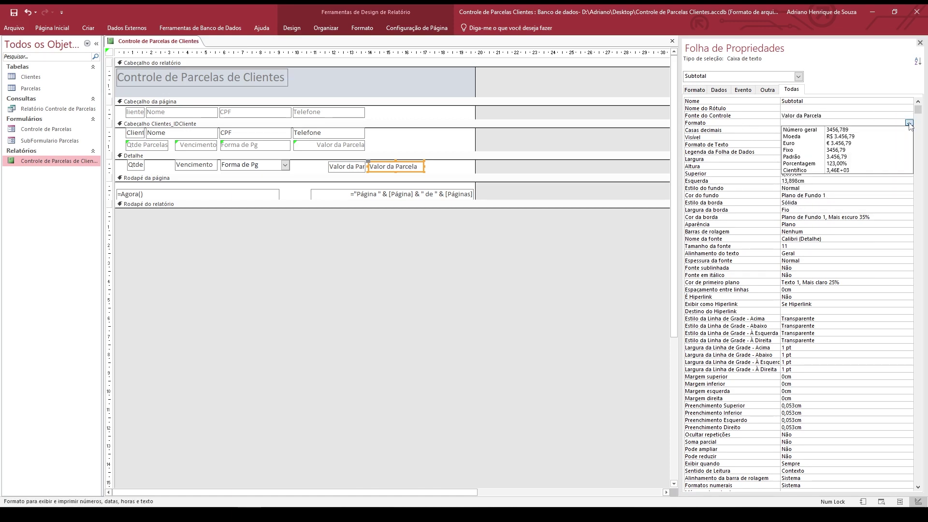
{"action": "left_click", "coordinate": [810, 136]}
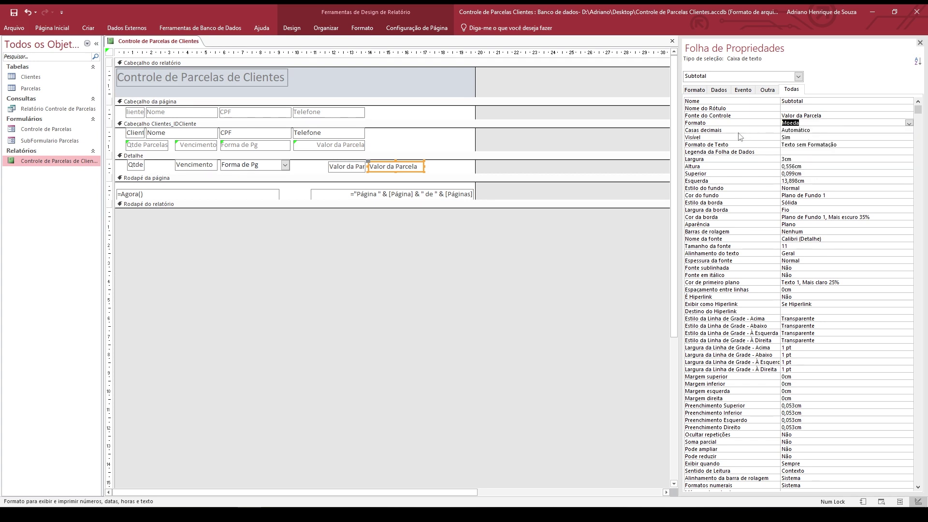
{"action": "left_click", "coordinate": [881, 137]}
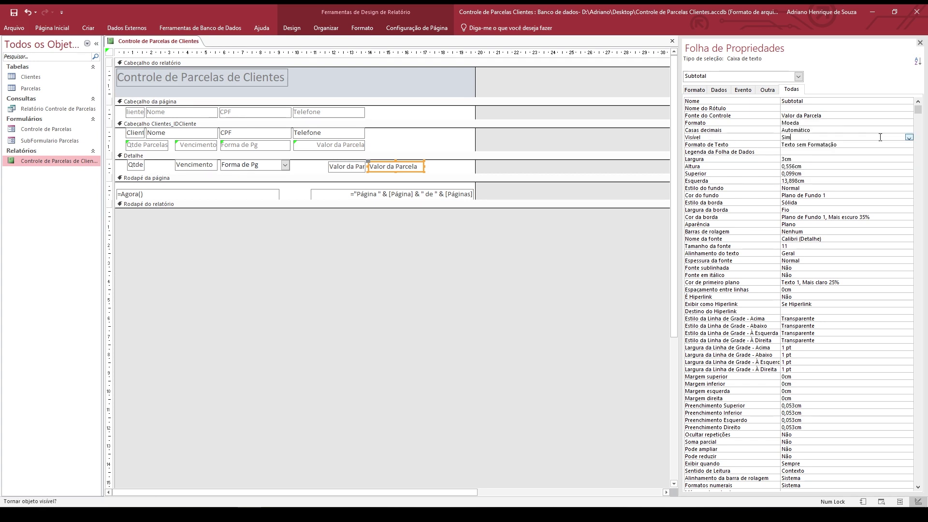
{"action": "left_click", "coordinate": [909, 138]}
{"action": "left_click", "coordinate": [798, 151]}
{"action": "left_click", "coordinate": [704, 362]}
{"action": "left_click", "coordinate": [706, 441]}
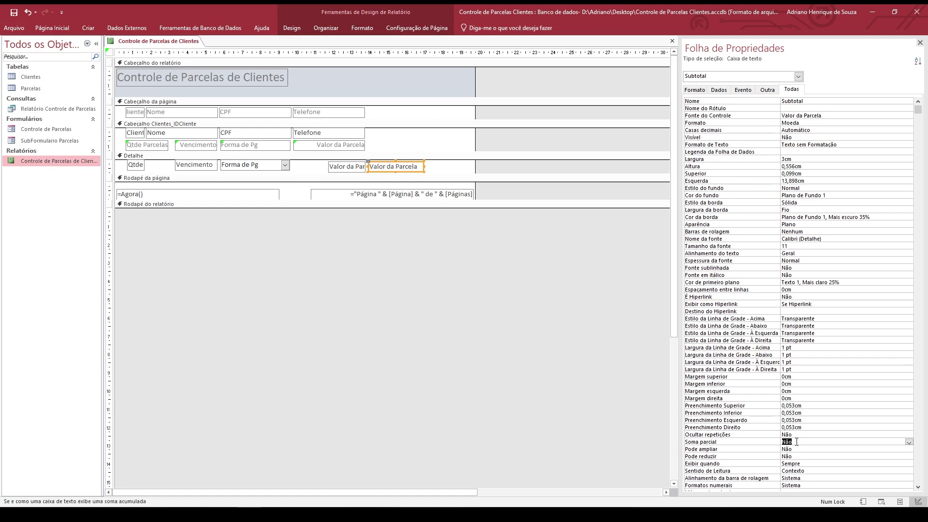
{"action": "left_click", "coordinate": [910, 441]}
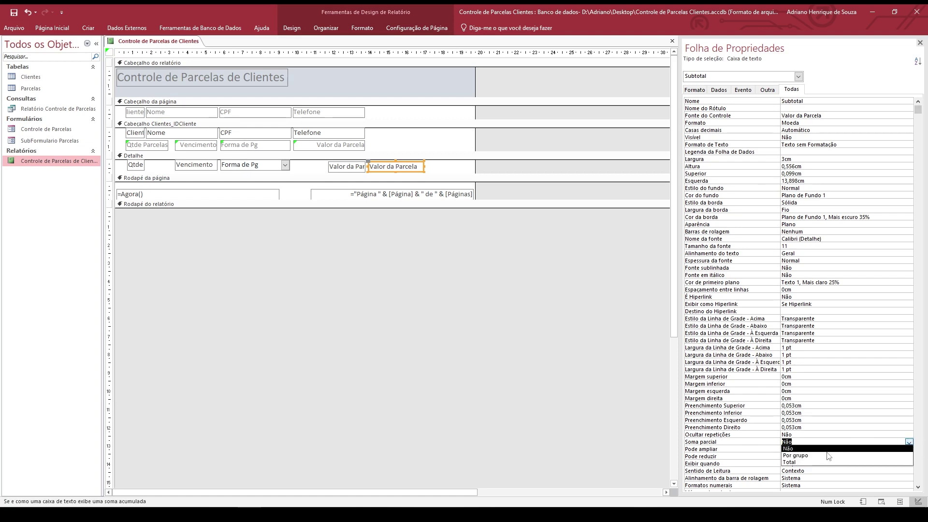
{"action": "left_click", "coordinate": [794, 462]}
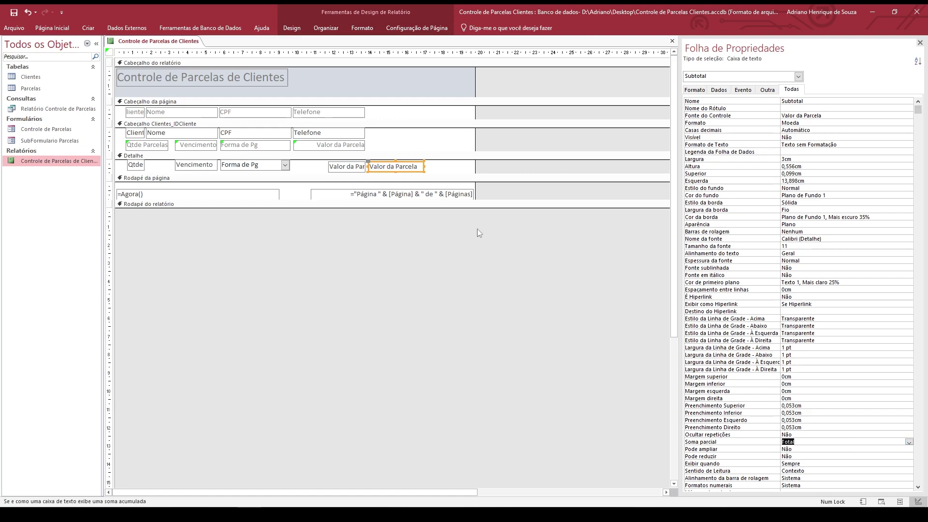
{"action": "left_click", "coordinate": [506, 172]}
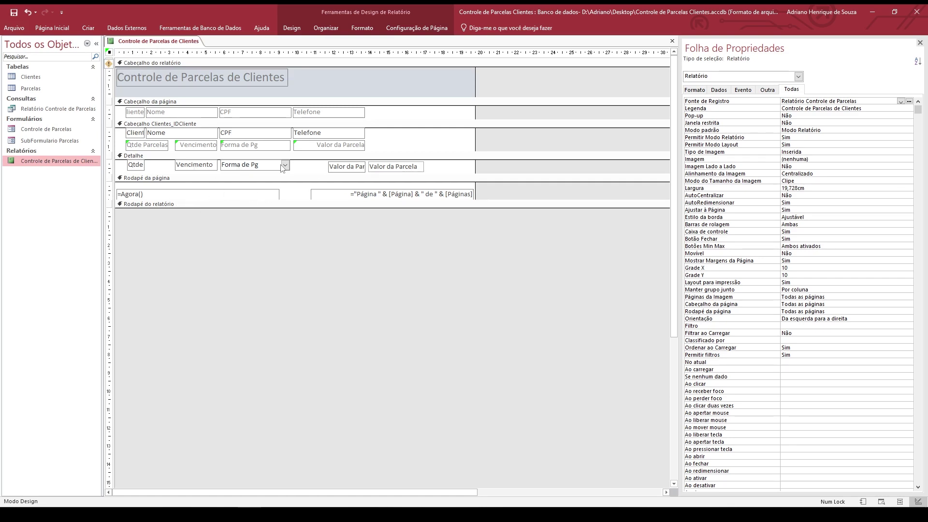
- Add a text box to the report footer labelled Total Recebido
{"action": "left_click", "coordinate": [286, 30]}
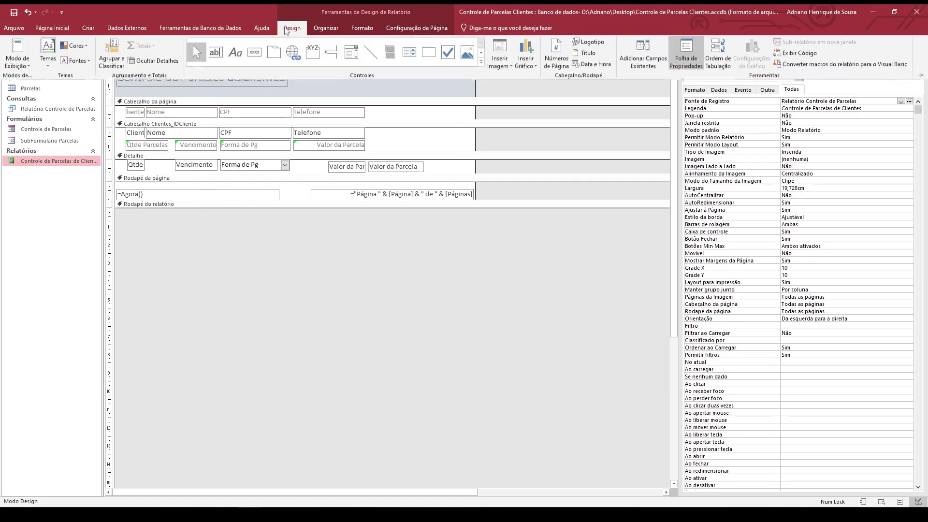
{"action": "left_click", "coordinate": [216, 53]}
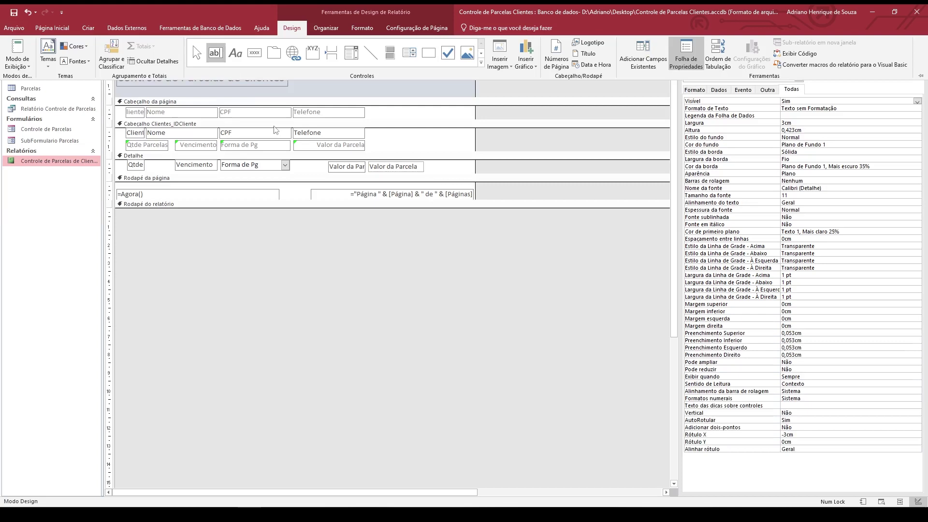
{"action": "left_click", "coordinate": [317, 215]}
{"action": "left_click", "coordinate": [314, 215]}
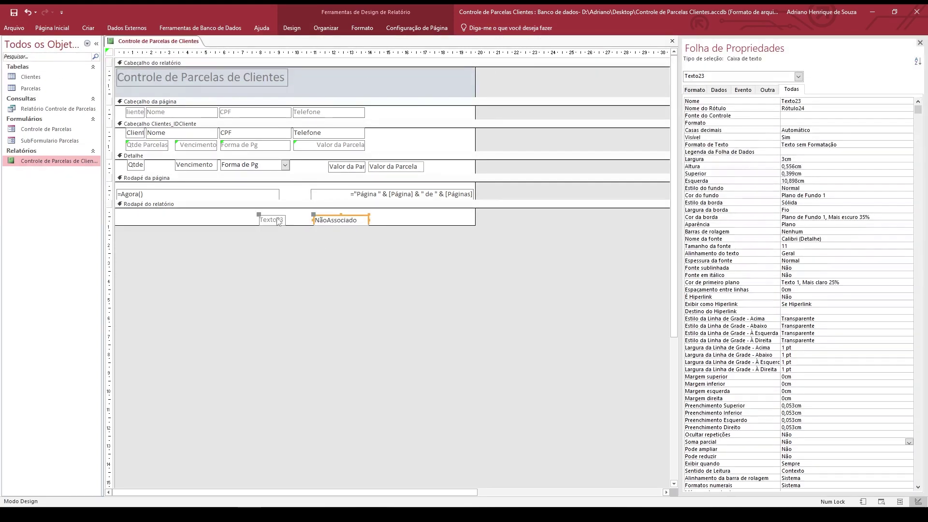
{"action": "left_click", "coordinate": [279, 222]}
{"action": "double_click", "coordinate": [273, 221]}
{"action": "type", "text": "T"}
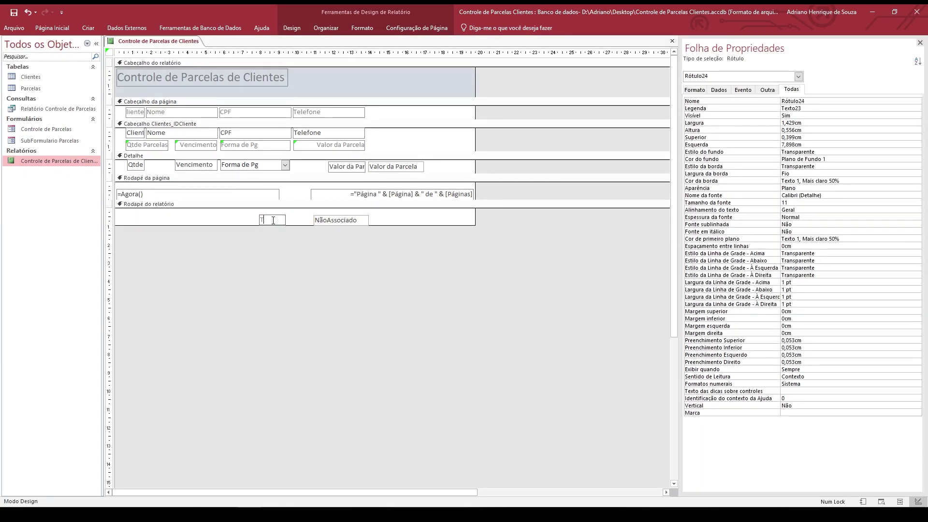
{"action": "type", "text": "otal Recebido"}
{"action": "left_click_drag", "start_coordinate": [323, 225], "coordinate": [322, 218]}
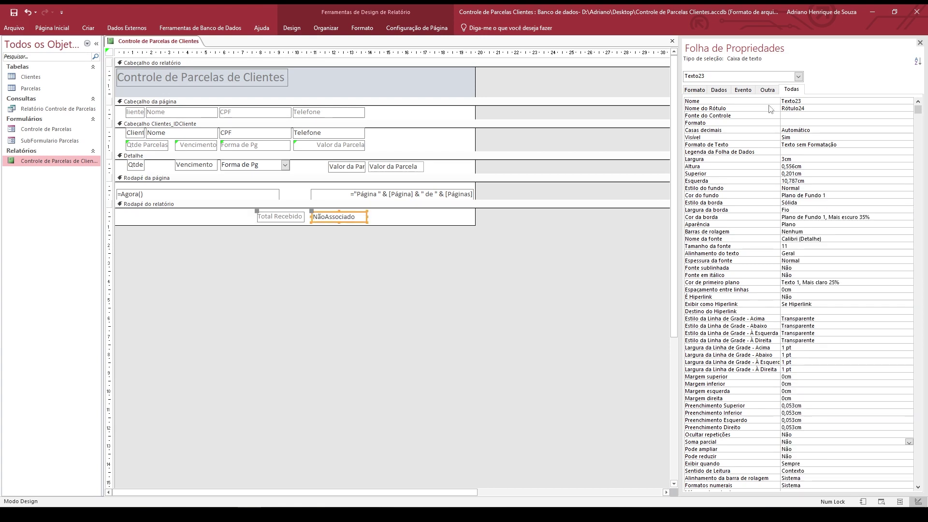
- Give the total box the expression =[subtotal] and the Moeda currency format
{"action": "left_click", "coordinate": [328, 215]}
{"action": "type", "text": "subtotal"}
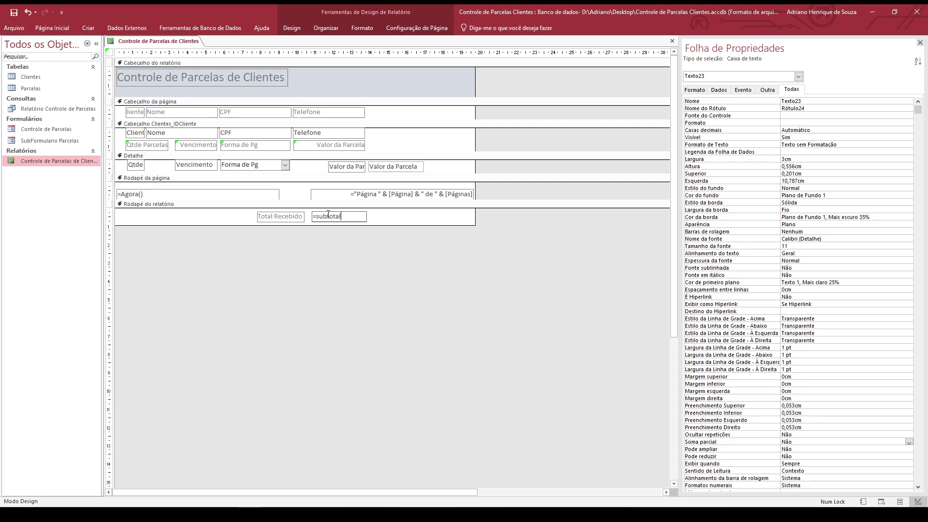
{"action": "key", "text": "Return"}
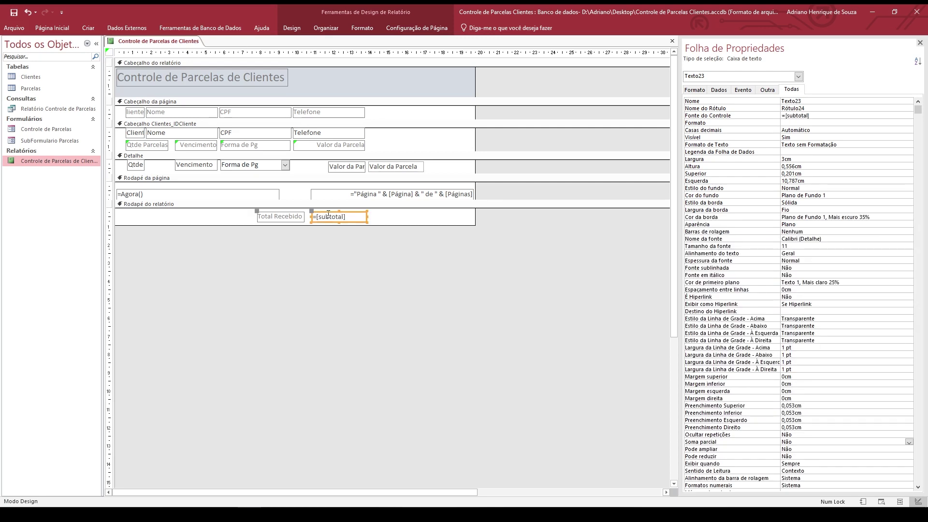
{"action": "left_click", "coordinate": [856, 122]}
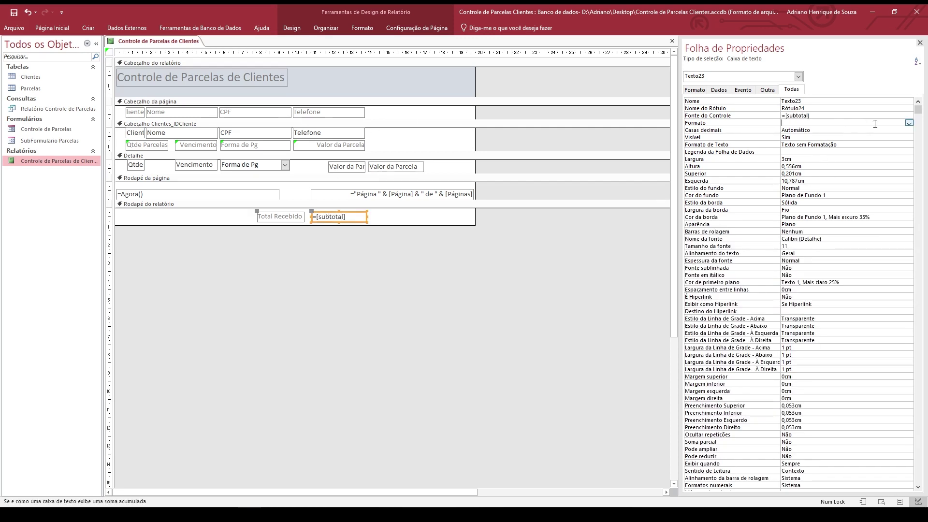
{"action": "left_click", "coordinate": [909, 123]}
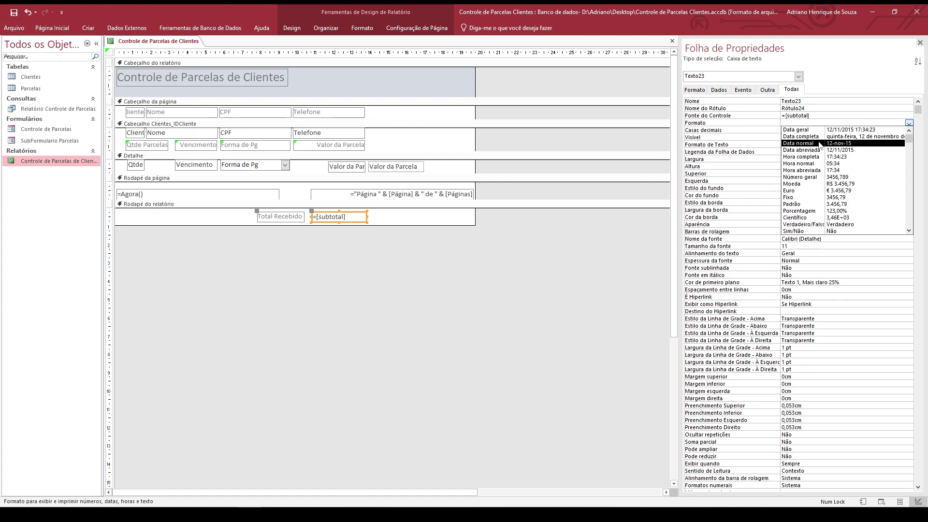
{"action": "left_click", "coordinate": [821, 184]}
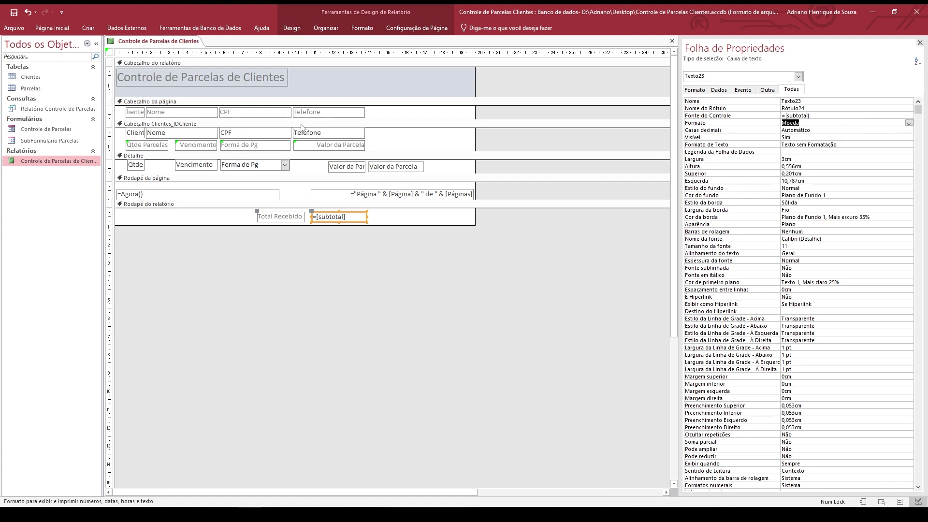
- Make the Total Recebido value bold with a darker accent font colour
{"action": "left_click", "coordinate": [292, 29]}
{"action": "left_click", "coordinate": [360, 30]}
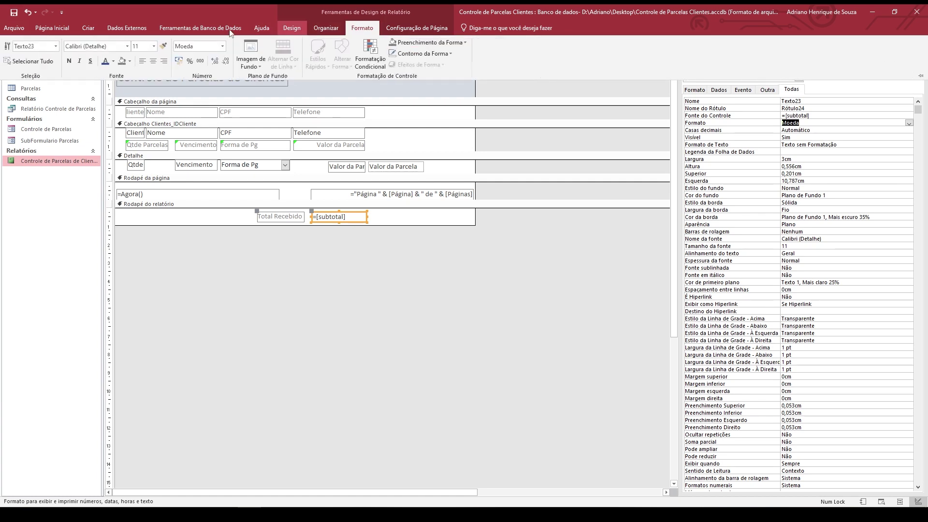
{"action": "left_click", "coordinate": [105, 61]}
{"action": "left_click", "coordinate": [68, 62]}
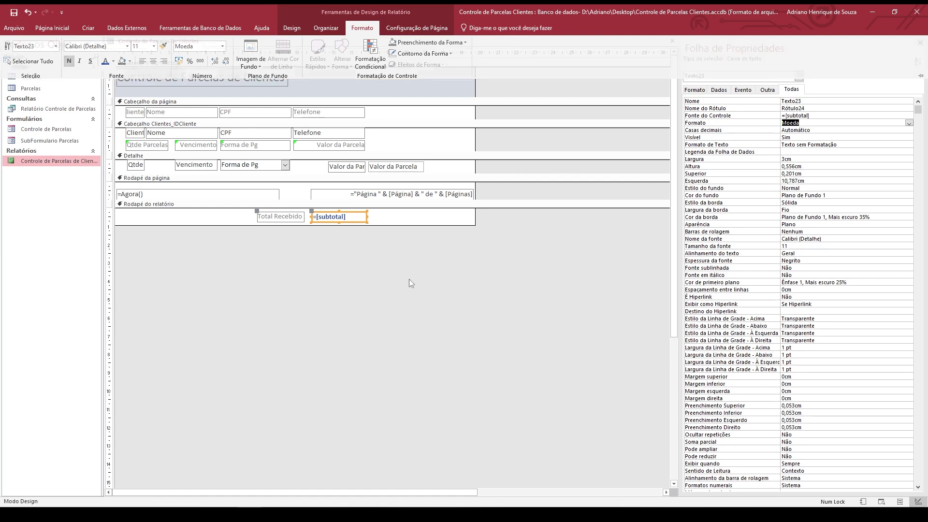
- Preview the report for client 1 to check the R$ 500,00 total, then return to Design view
{"action": "double_click", "coordinate": [48, 161]}
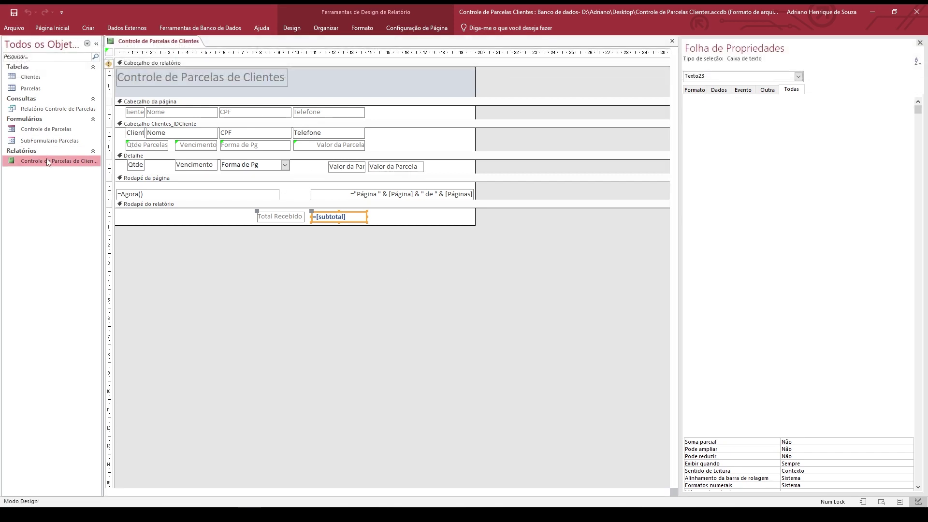
{"action": "type", "text": "1"}
{"action": "key", "text": "Return"}
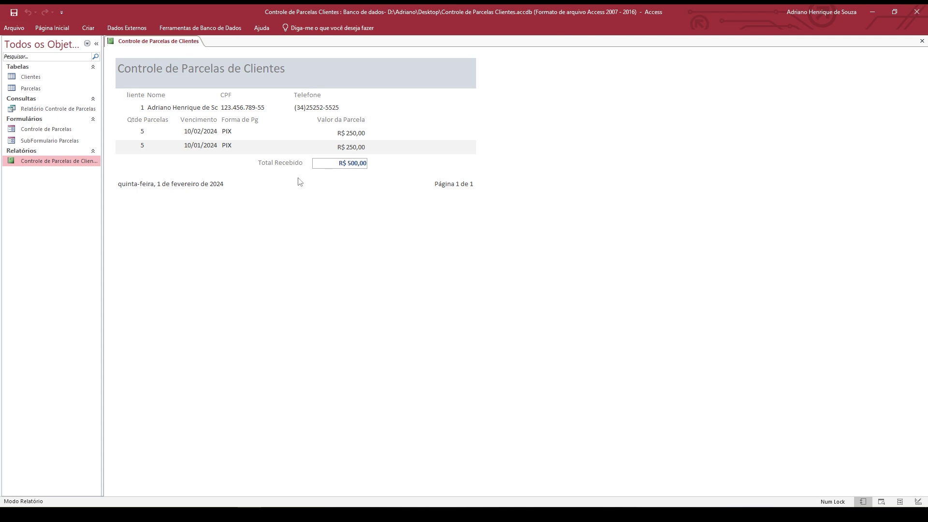
{"action": "right_click", "coordinate": [368, 216]}
{"action": "left_click", "coordinate": [392, 233]}
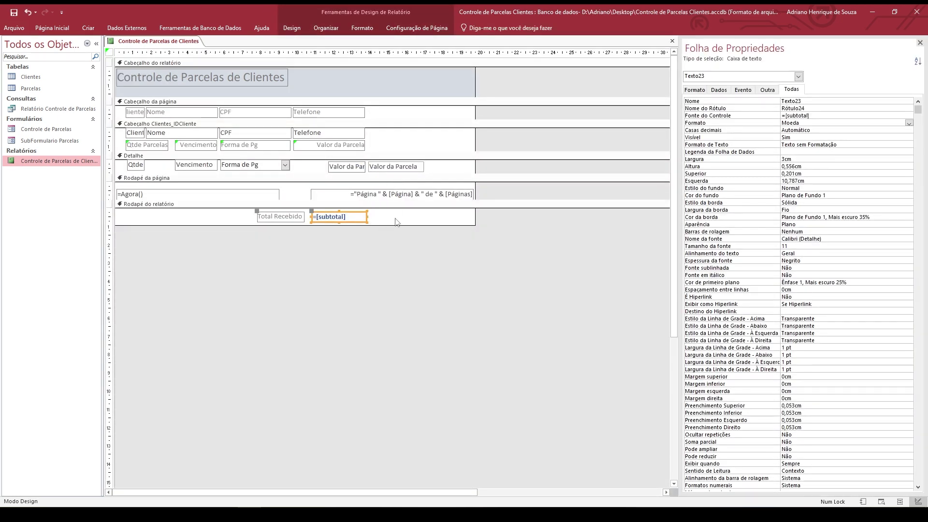
- Set the Total Recebido box's shape outline to Transparent
{"action": "left_click", "coordinate": [391, 203]}
{"action": "left_click", "coordinate": [360, 216]}
{"action": "left_click", "coordinate": [362, 28]}
{"action": "left_click", "coordinate": [442, 54]}
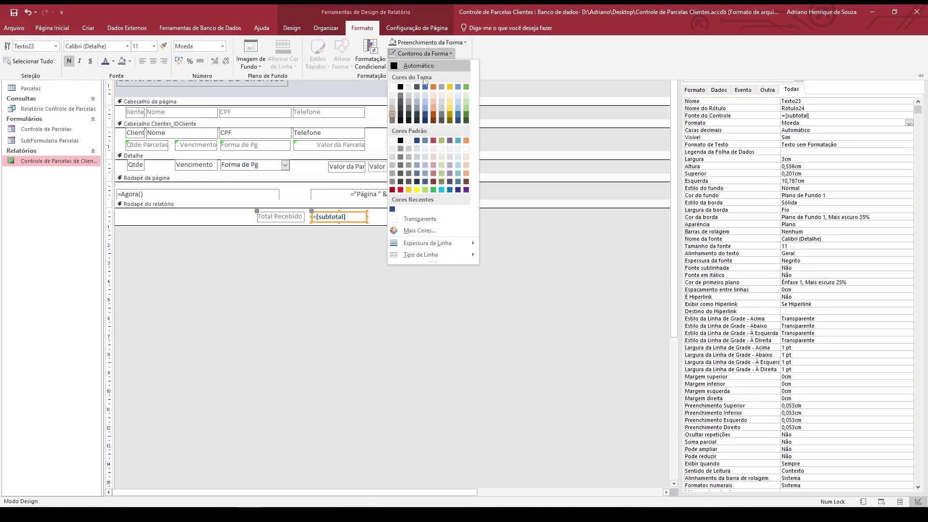
{"action": "left_click", "coordinate": [416, 216]}
- Close the report, saving the design changes
{"action": "left_click", "coordinate": [381, 281]}
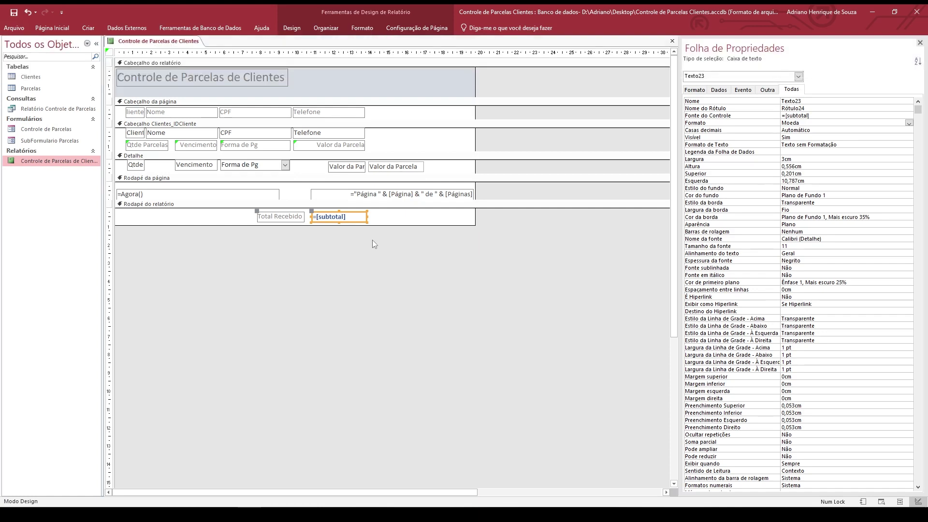
{"action": "key", "text": "ctrl+w"}
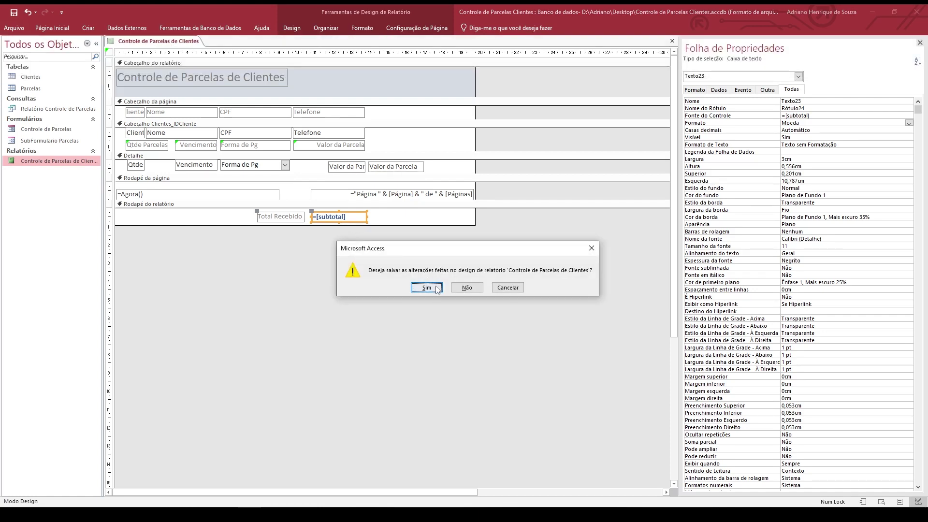
{"action": "left_click", "coordinate": [427, 288]}
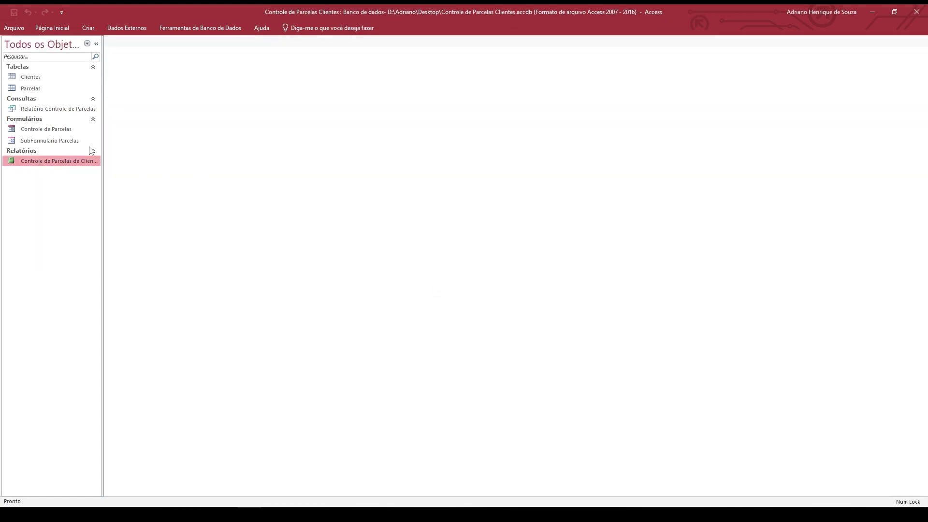
- Open Controle de Parcelas in Design view and draw a command button beside the navigation buttons
{"action": "right_click", "coordinate": [50, 132]}
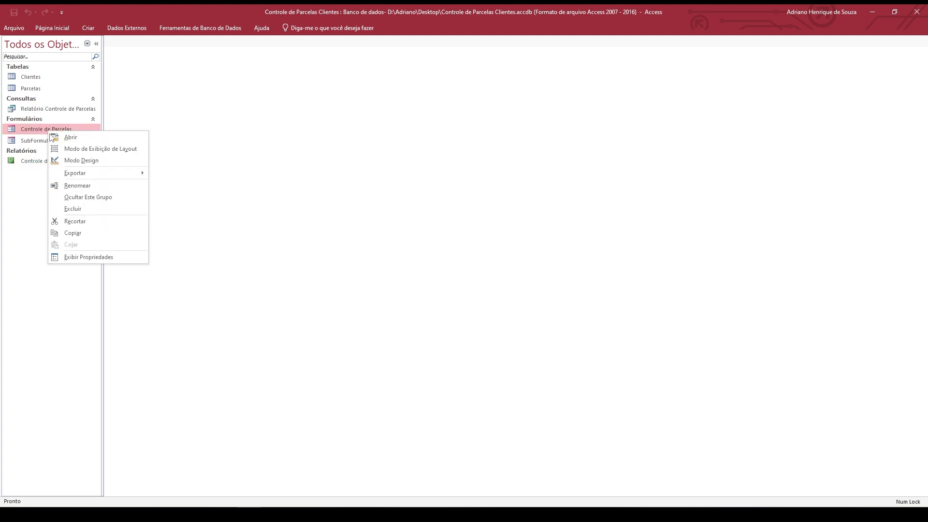
{"action": "left_click", "coordinate": [90, 161]}
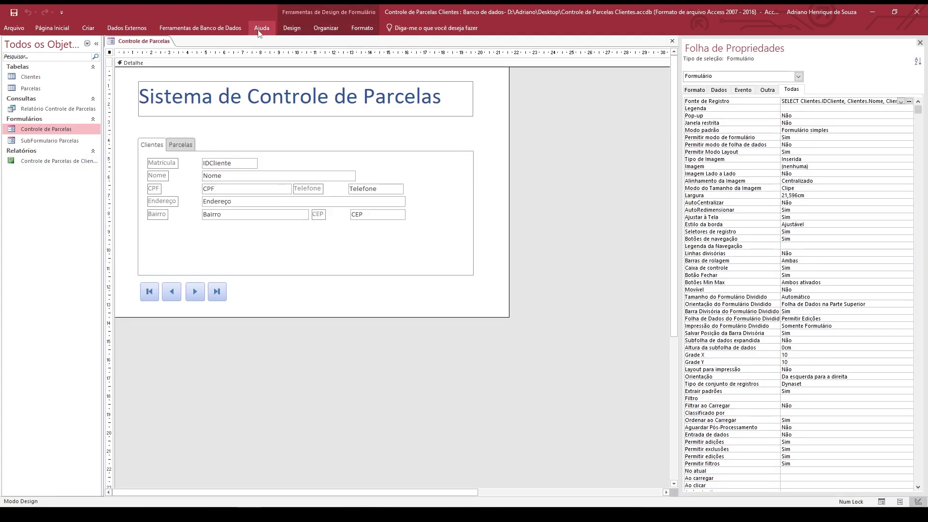
{"action": "left_click", "coordinate": [203, 29]}
{"action": "left_click", "coordinate": [291, 28]}
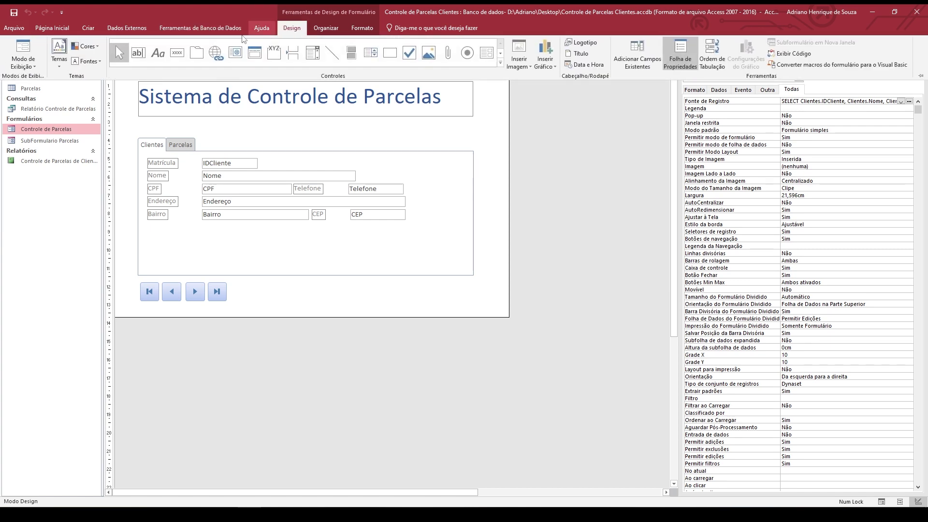
{"action": "left_click", "coordinate": [177, 52]}
{"action": "left_click", "coordinate": [234, 285]}
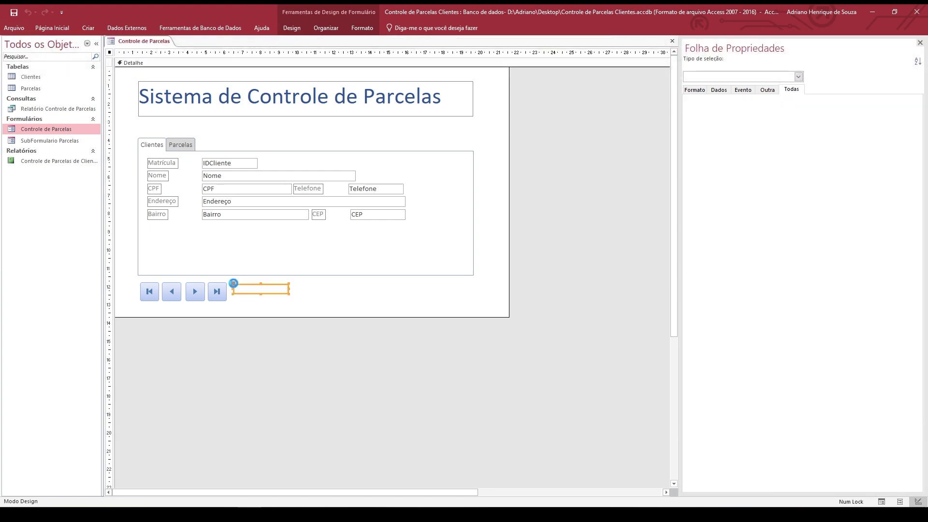
- Make the button preview the installments report, captioned 'Recibo de Pagamentos'
{"action": "left_click", "coordinate": [456, 209]}
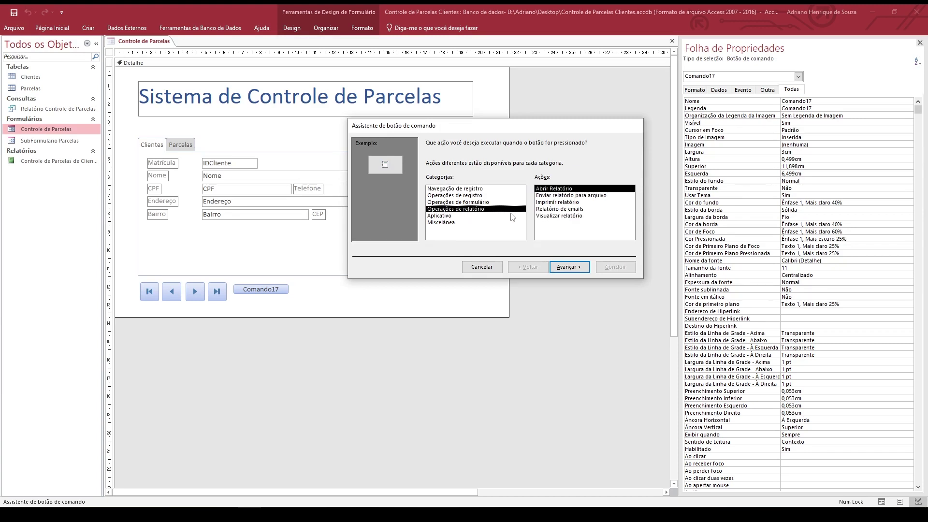
{"action": "left_click", "coordinate": [556, 216]}
{"action": "left_click", "coordinate": [568, 269]}
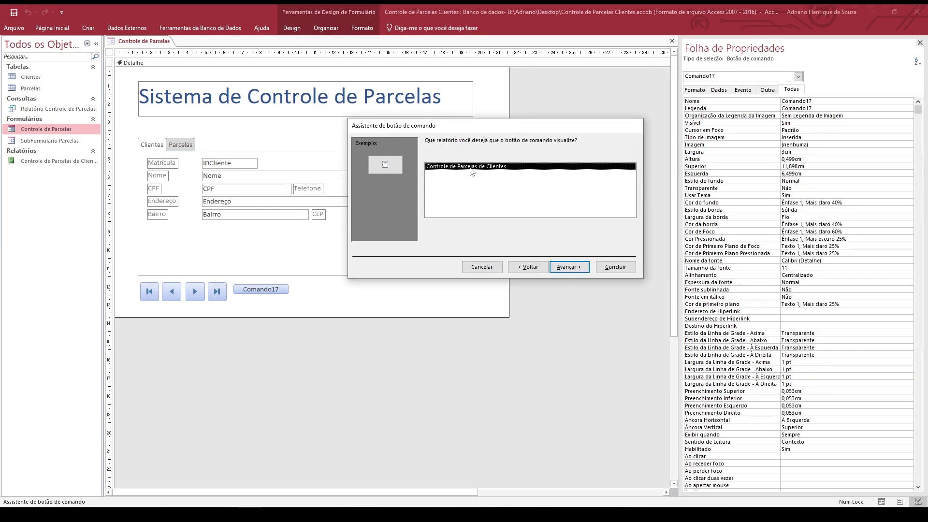
{"action": "left_click", "coordinate": [568, 267]}
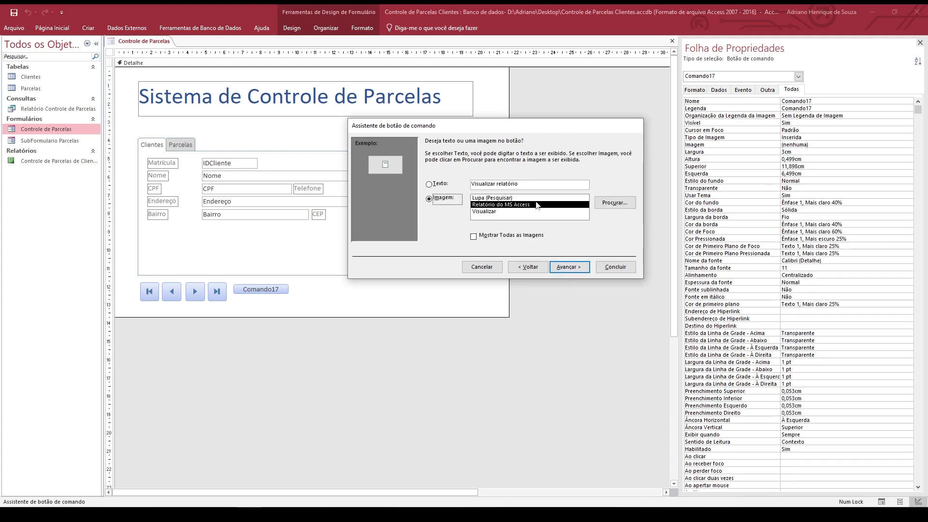
{"action": "left_click", "coordinate": [528, 185]}
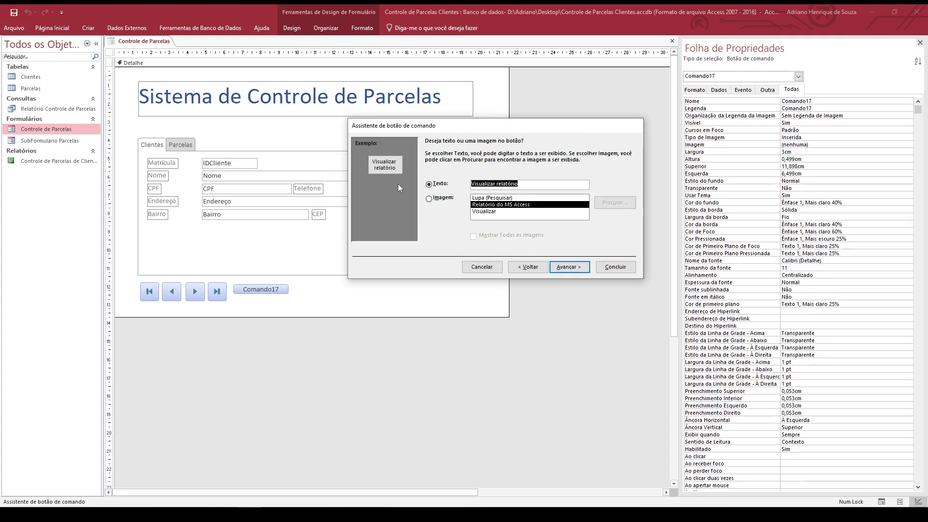
{"action": "type", "text": "Rec"}
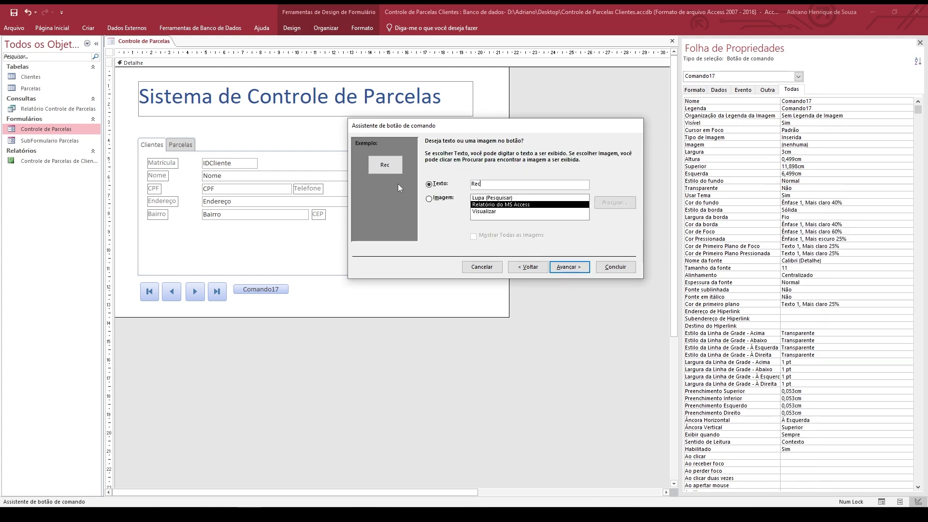
{"action": "type", "text": "ibio d"}
{"action": "key", "text": "BackSpace"}
{"action": "key", "text": "BackSpace"}
{"action": "key", "text": "BackSpace"}
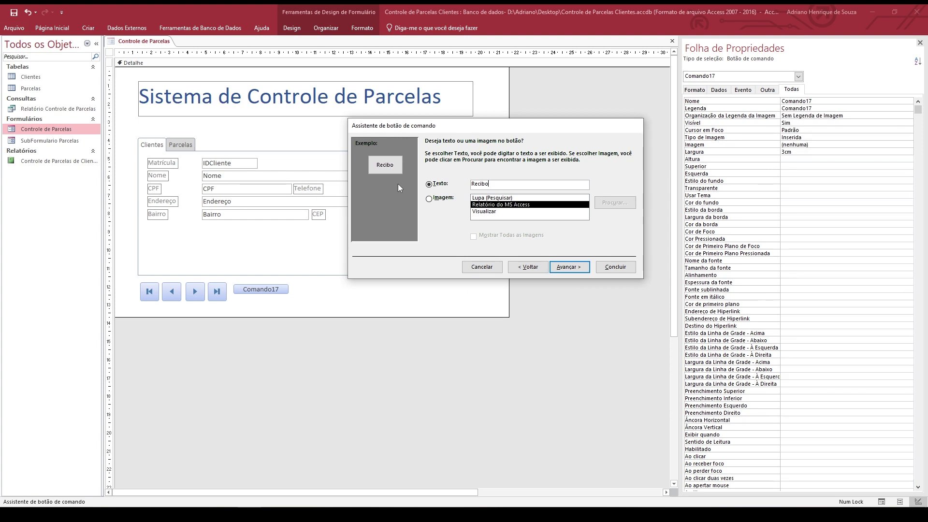
{"action": "type", "text": "o de"}
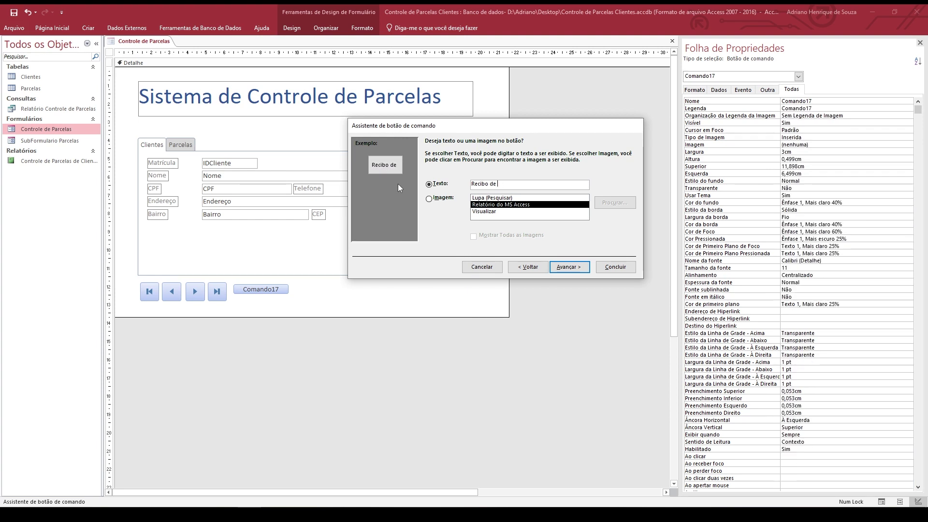
{"action": "type", "text": " Pagamentos"}
{"action": "key", "text": "Return"}
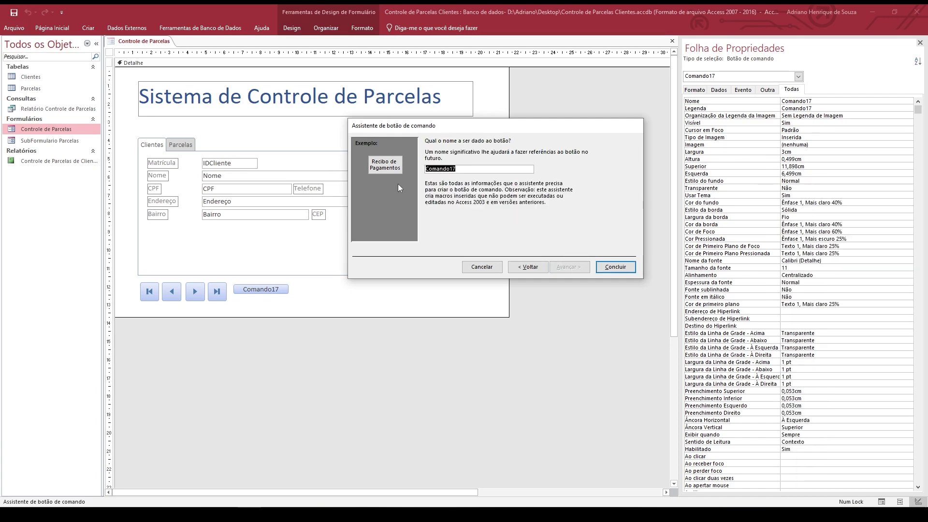
{"action": "key", "text": "Return"}
- Widen the Recibo de Pagamentos button and nudge it slightly higher
{"action": "left_click", "coordinate": [295, 271]}
{"action": "right_click", "coordinate": [244, 271]}
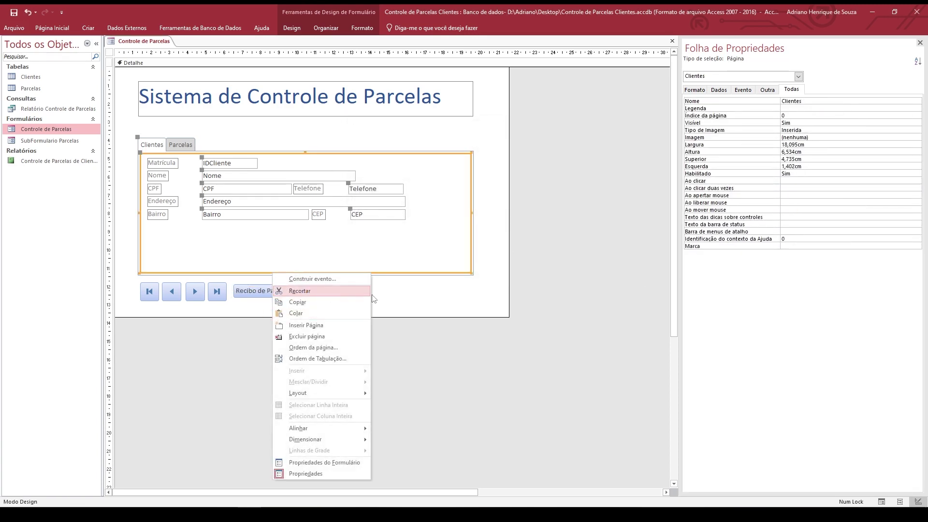
{"action": "left_click", "coordinate": [302, 309]}
{"action": "left_click", "coordinate": [302, 300]}
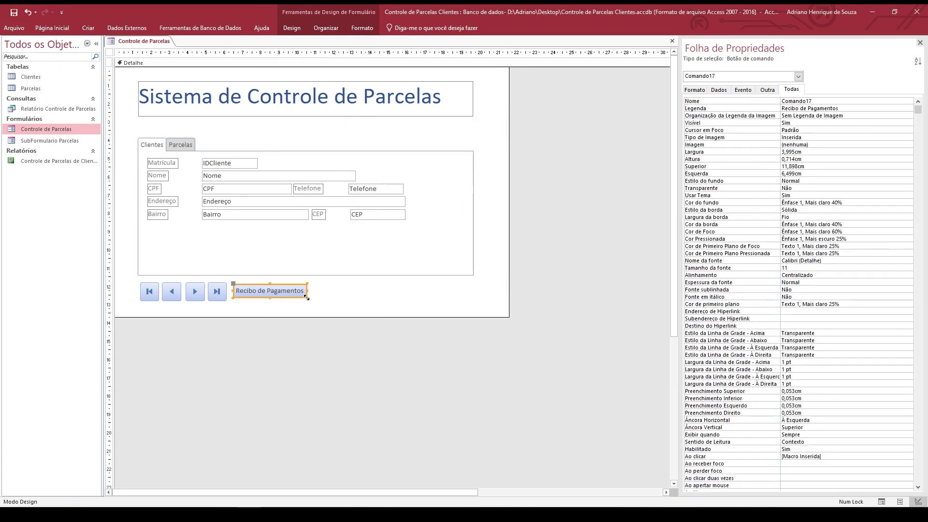
{"action": "left_click_drag", "start_coordinate": [307, 298], "coordinate": [372, 304]}
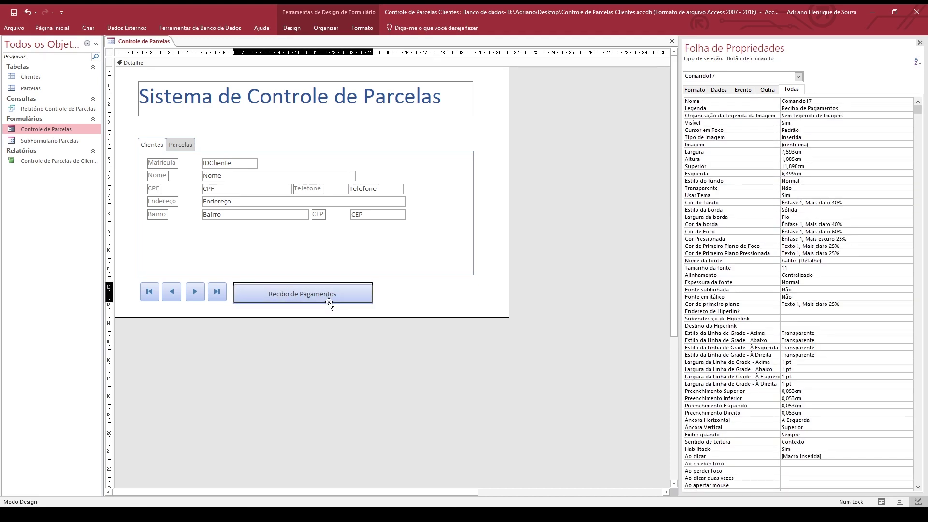
{"action": "left_click_drag", "start_coordinate": [328, 301], "coordinate": [328, 300]}
{"action": "left_click", "coordinate": [376, 347]}
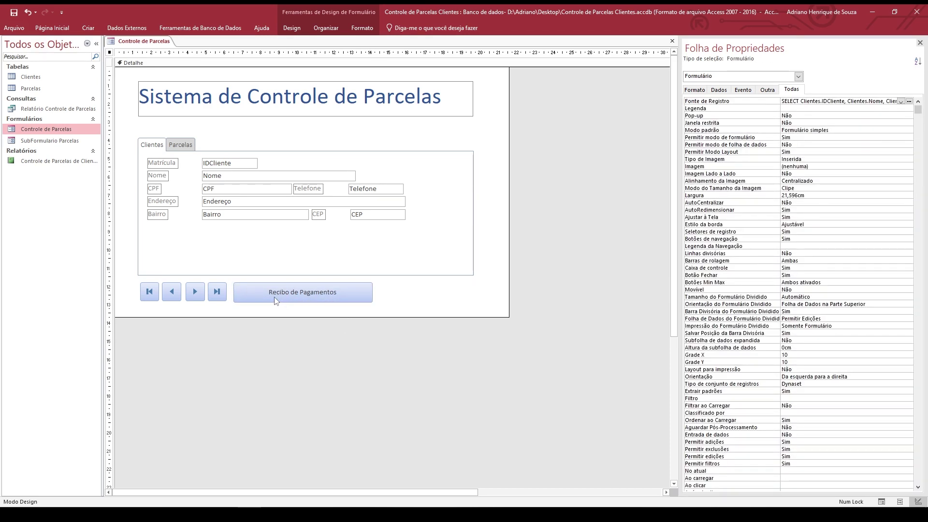
- Save the Controle de Parcelas form and close it
{"action": "right_click", "coordinate": [132, 41]}
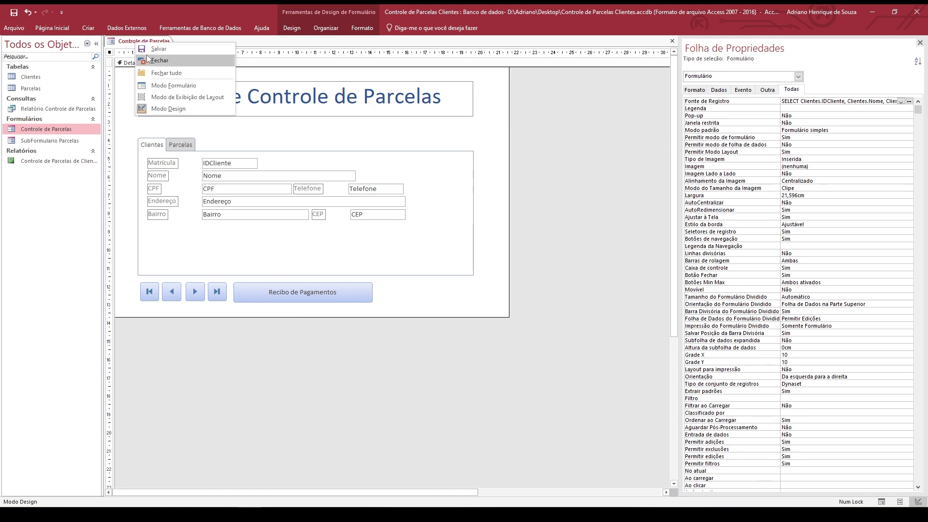
{"action": "left_click", "coordinate": [150, 46]}
{"action": "right_click", "coordinate": [150, 45]}
{"action": "left_click", "coordinate": [169, 57]}
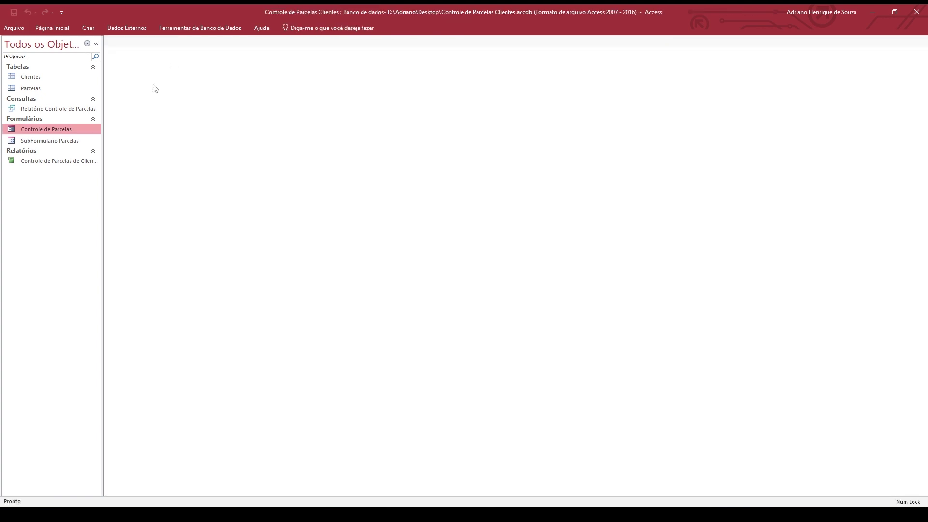
{"action": "double_click", "coordinate": [46, 132]}
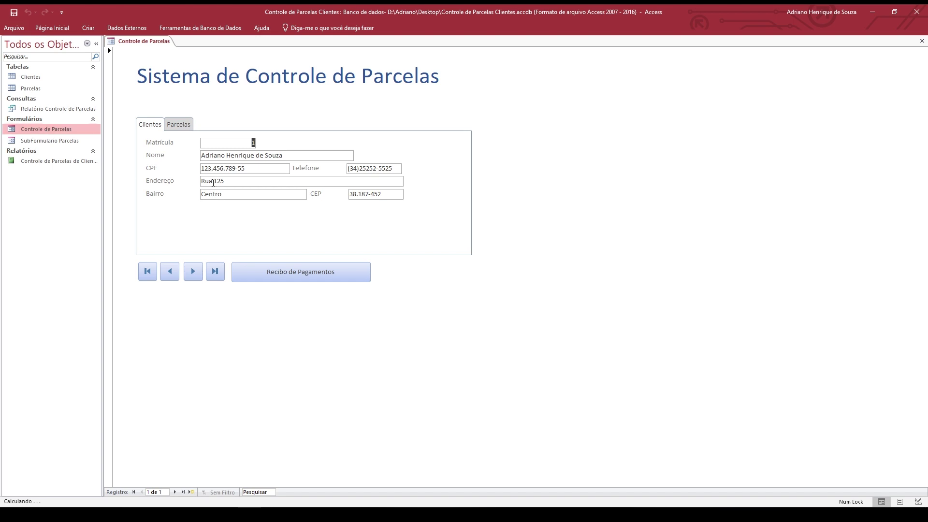
{"action": "left_click", "coordinate": [292, 275]}
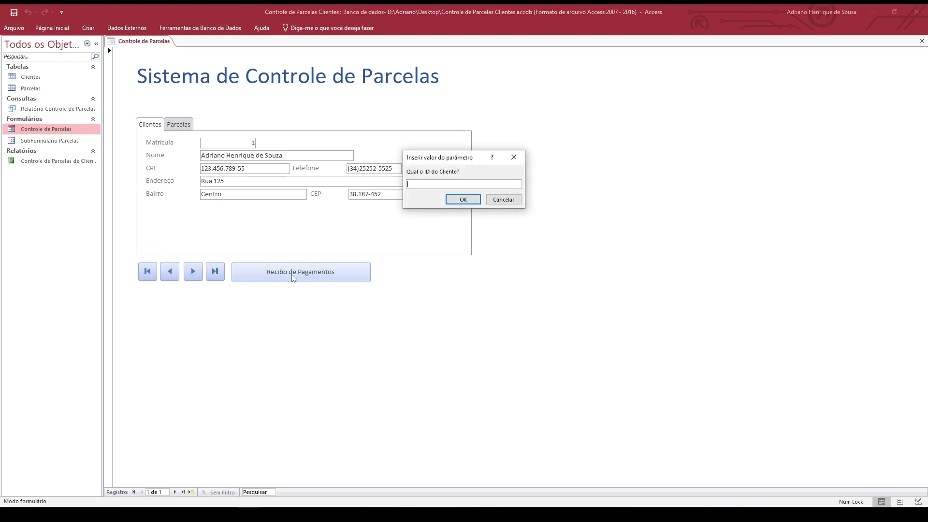
{"action": "type", "text": "1"}
{"action": "key", "text": "Return"}
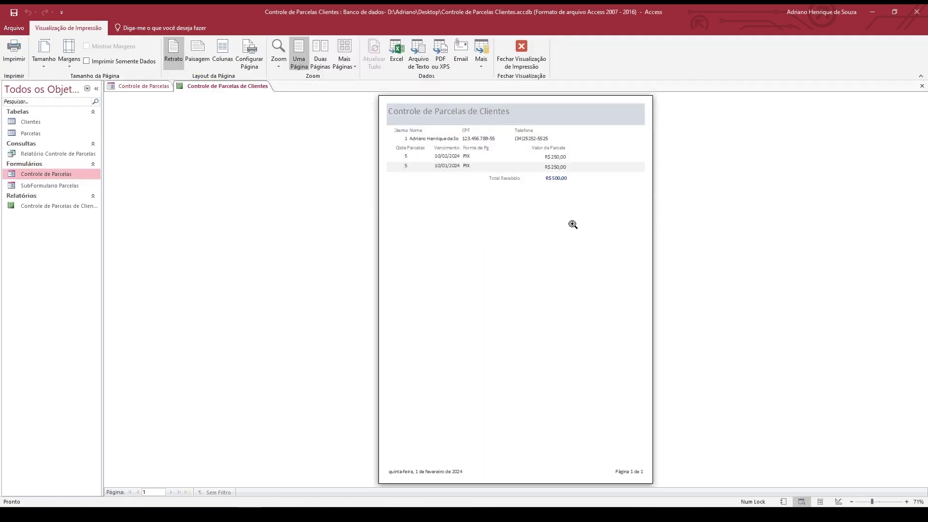
{"action": "left_click", "coordinate": [518, 63]}
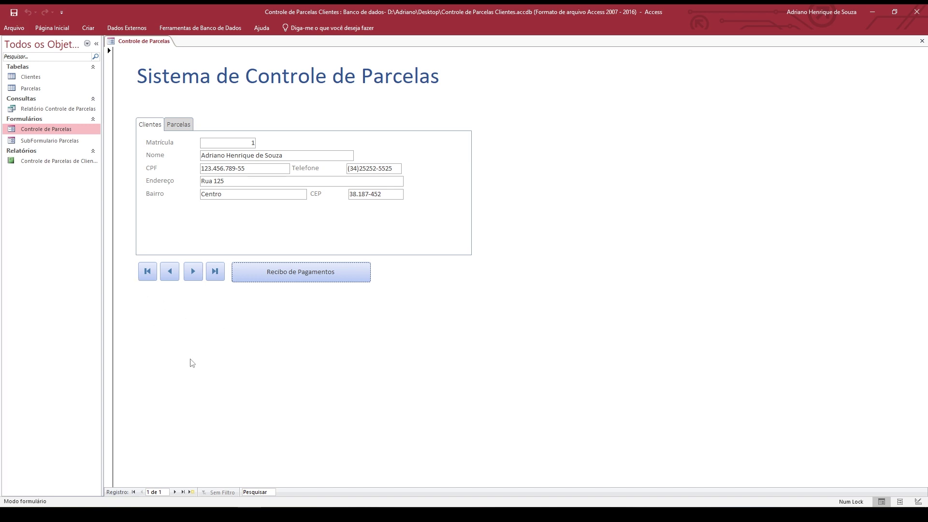
{"action": "right_click", "coordinate": [157, 41]}
{"action": "left_click", "coordinate": [177, 58]}
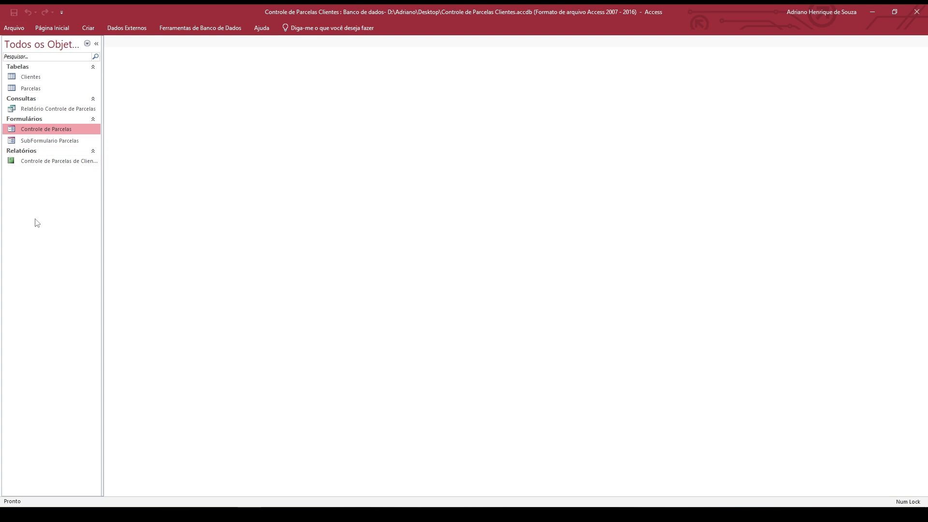
- Create a blank form in Design view and list the Clientes table fields
{"action": "left_click", "coordinate": [93, 28]}
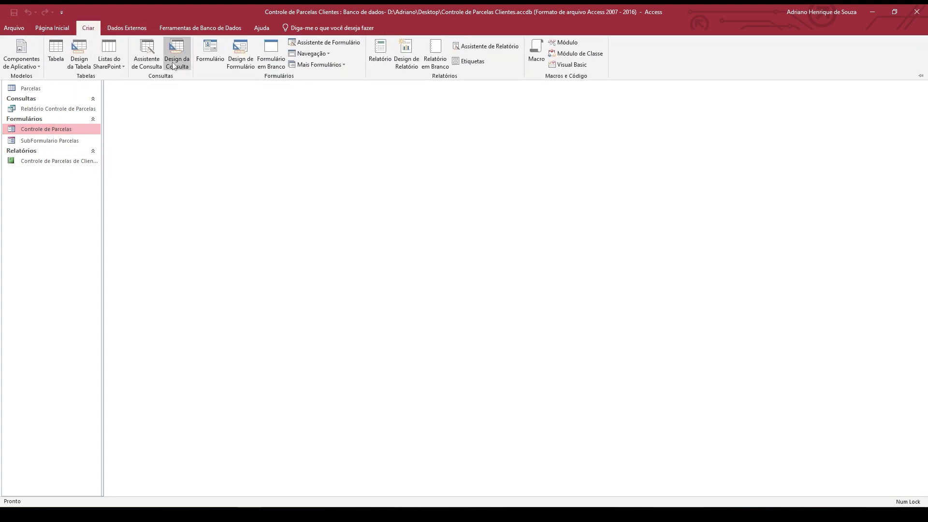
{"action": "left_click", "coordinate": [272, 52]}
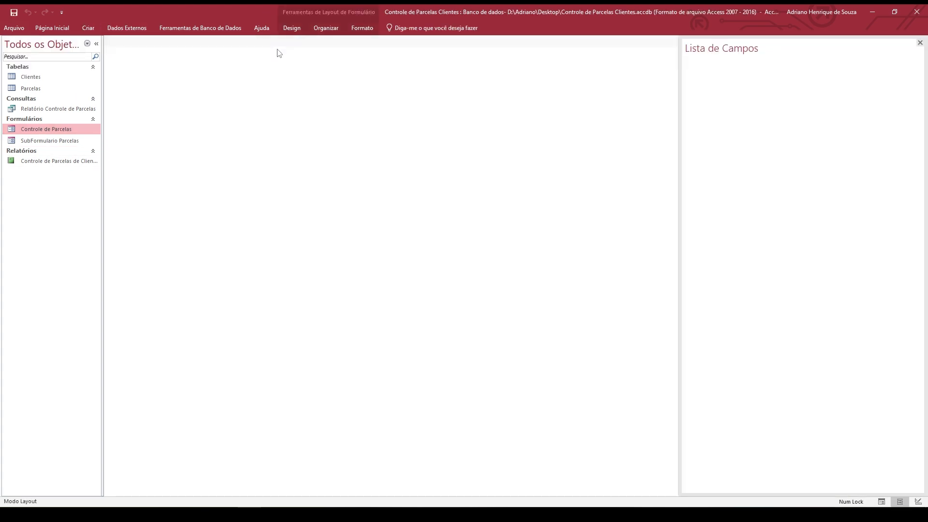
{"action": "right_click", "coordinate": [187, 143]}
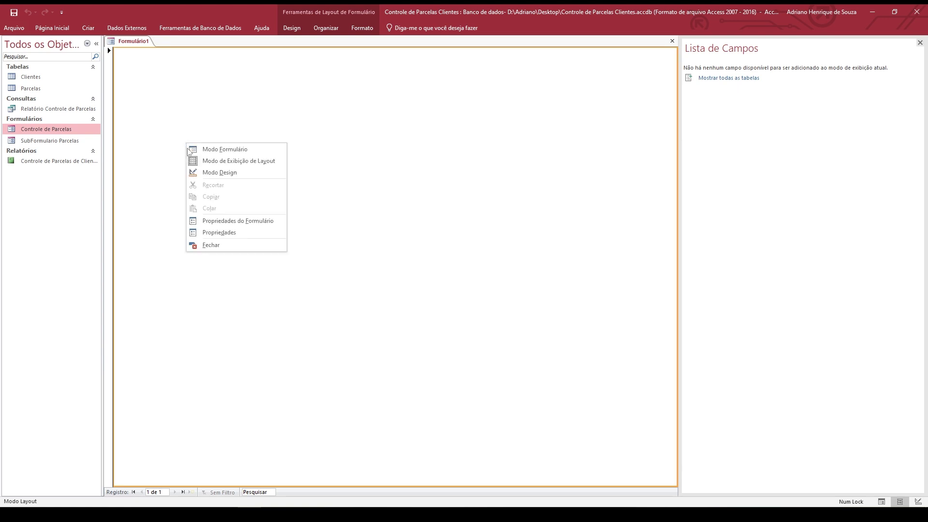
{"action": "left_click", "coordinate": [221, 176]}
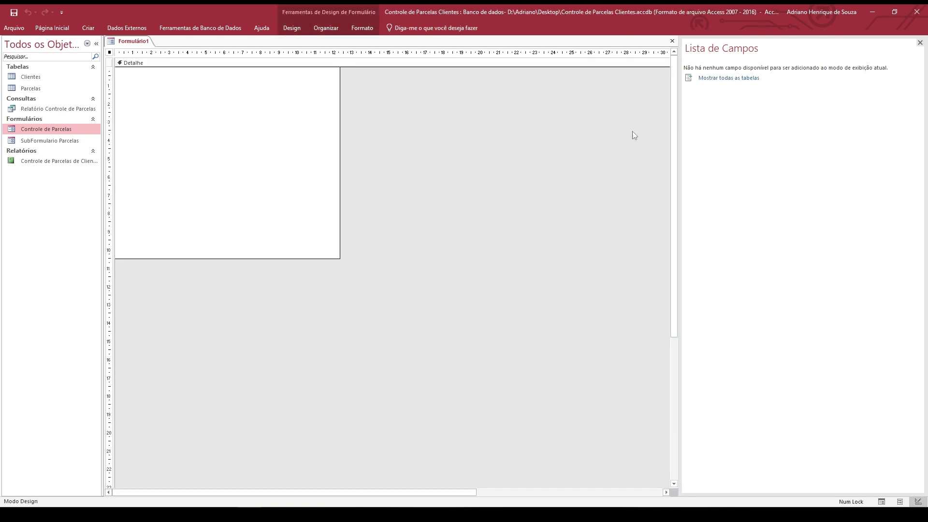
{"action": "left_click", "coordinate": [707, 79]}
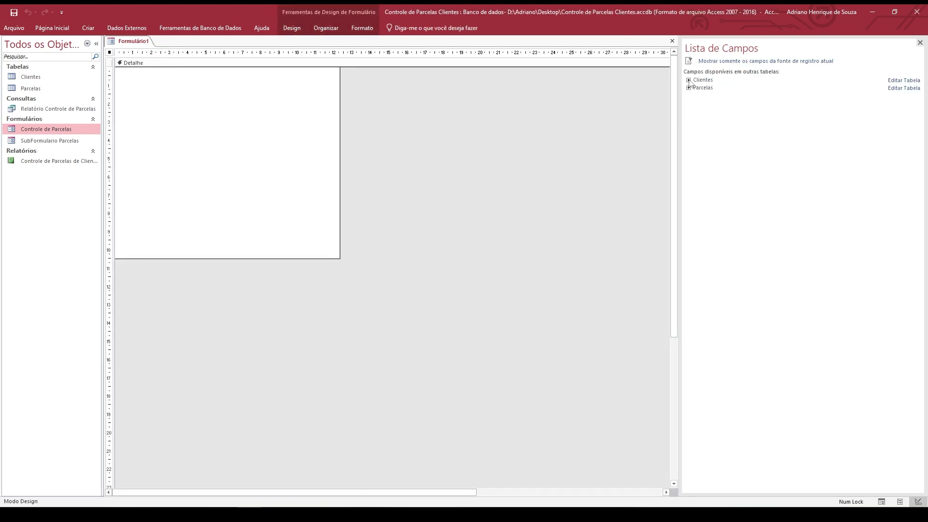
{"action": "left_click", "coordinate": [689, 80]}
- Add IDCliente and the fields Nome through CEP to the form
{"action": "left_click_drag", "start_coordinate": [713, 88], "coordinate": [191, 85]}
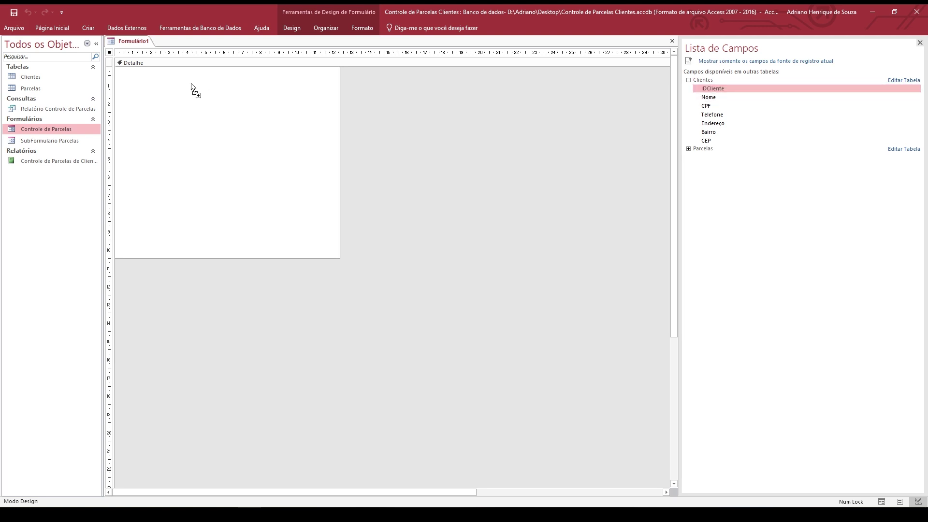
{"action": "left_click", "coordinate": [709, 97]}
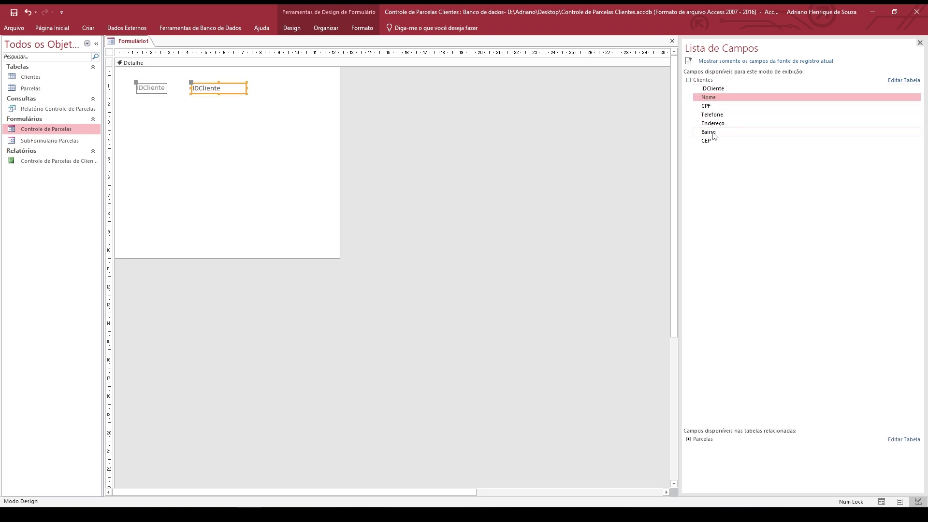
{"action": "left_click", "coordinate": [714, 141], "text": "shift"}
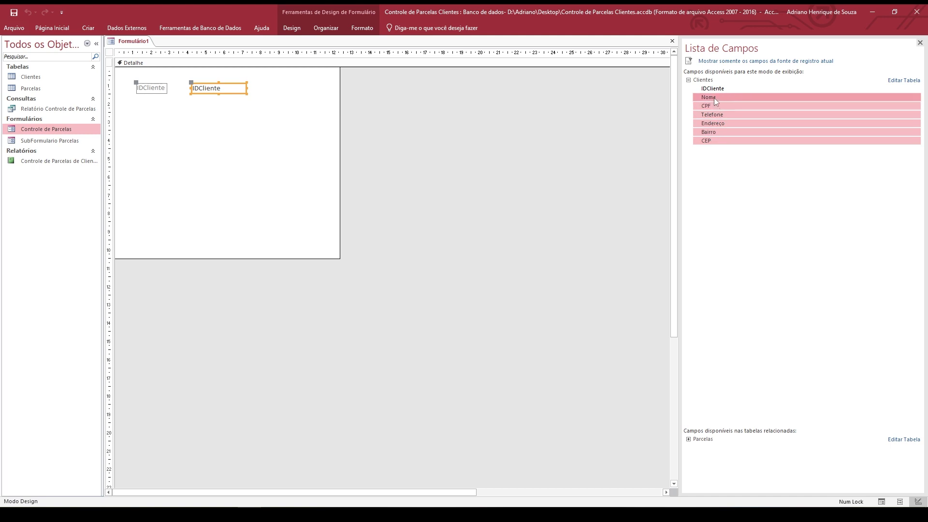
{"action": "left_click_drag", "start_coordinate": [715, 98], "coordinate": [195, 102]}
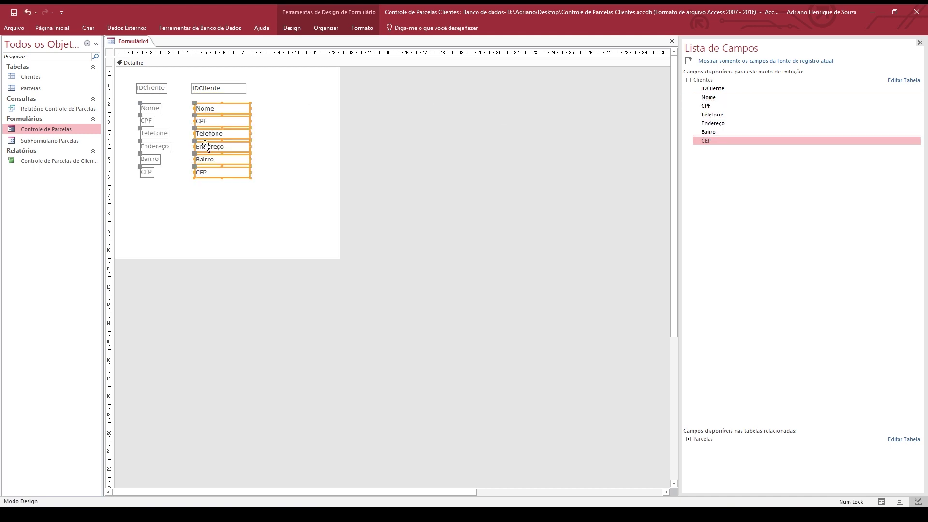
{"action": "mouse_move", "coordinate": [159, 207]}
{"action": "left_mouse_down"}
{"action": "mouse_move", "coordinate": [138, 101]}
{"action": "mouse_move", "coordinate": [147, 102]}
{"action": "left_mouse_up"}
{"action": "left_click", "coordinate": [218, 193]}
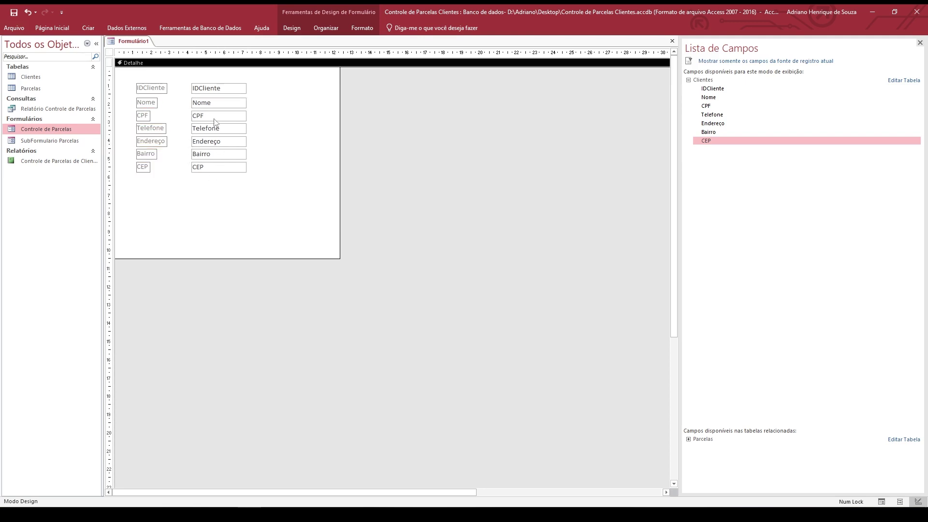
- Widen the Nome box, put Telefone beside CPF and Bairro beside Endereço
{"action": "left_click", "coordinate": [246, 103]}
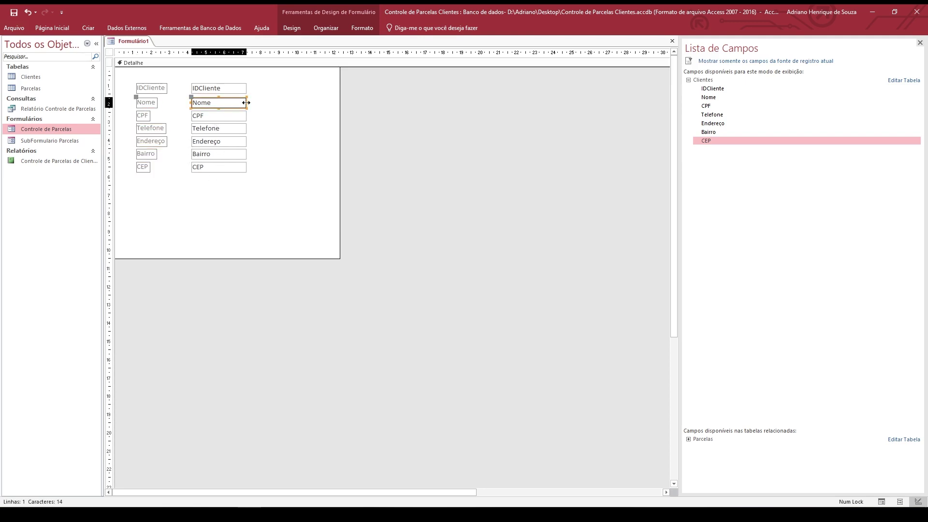
{"action": "left_click_drag", "start_coordinate": [246, 102], "coordinate": [352, 103]}
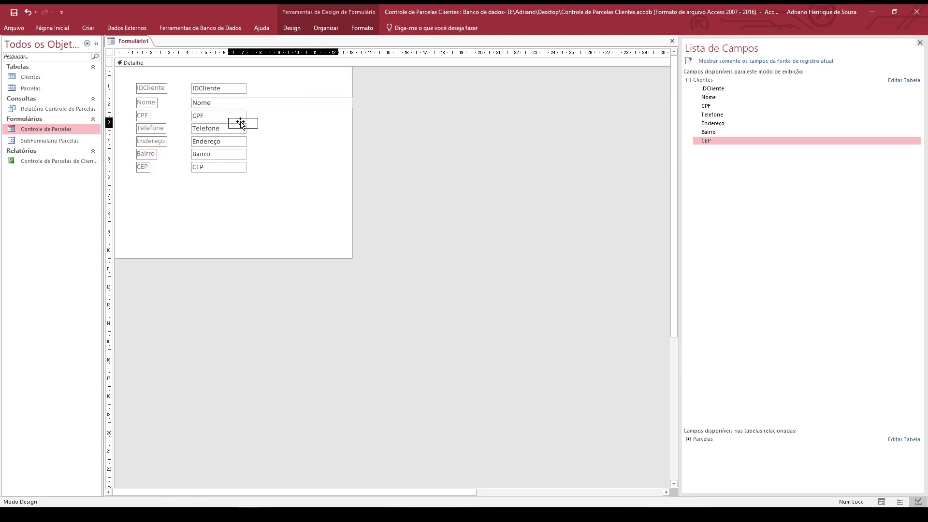
{"action": "left_click_drag", "start_coordinate": [148, 128], "coordinate": [264, 116]}
{"action": "left_click_drag", "start_coordinate": [148, 141], "coordinate": [143, 127]}
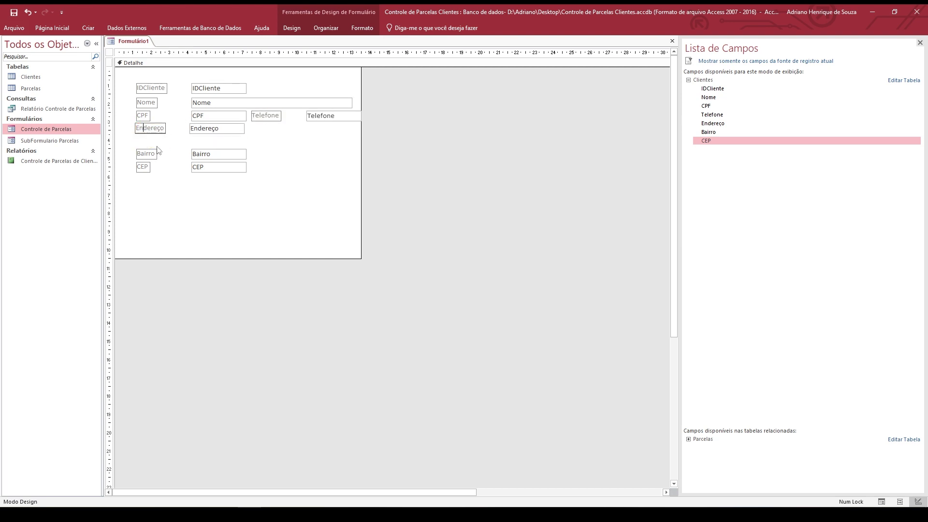
{"action": "left_click_drag", "start_coordinate": [145, 128], "coordinate": [267, 131]}
{"action": "left_click", "coordinate": [152, 154]}
{"action": "left_click_drag", "start_coordinate": [144, 167], "coordinate": [143, 143]}
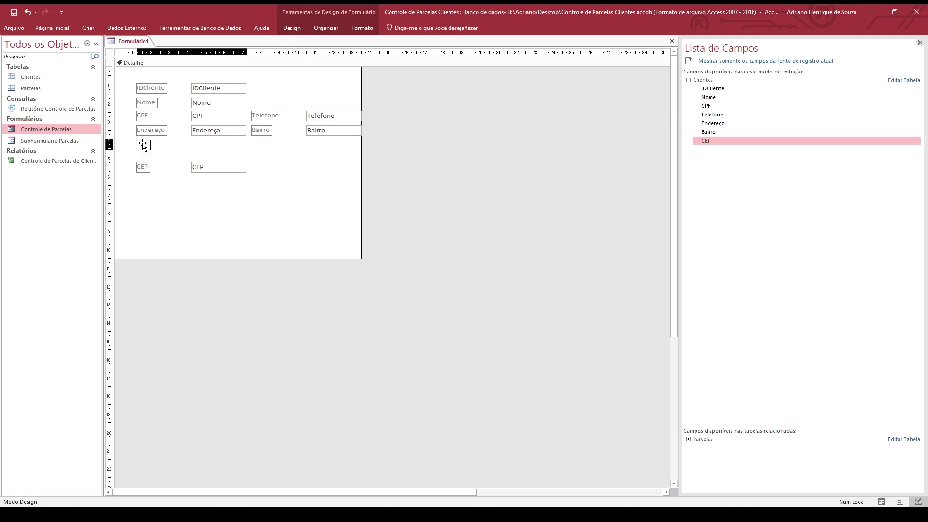
{"action": "left_click", "coordinate": [170, 182]}
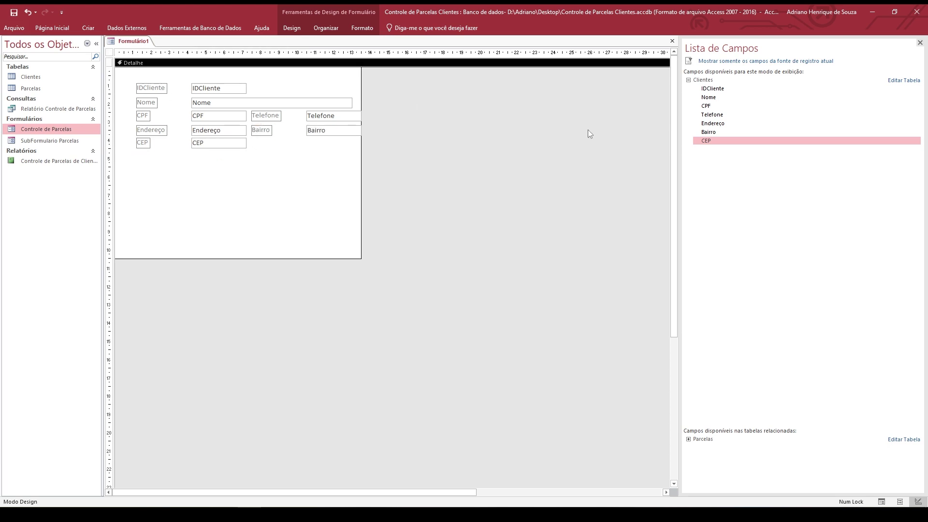
- Insert a subform control below the client fields
{"action": "left_click", "coordinate": [689, 440]}
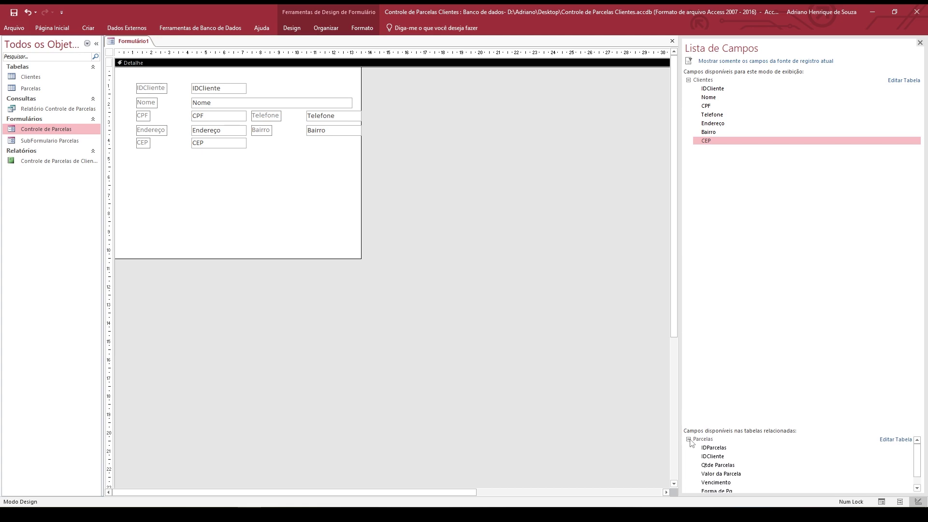
{"action": "left_click", "coordinate": [292, 28]}
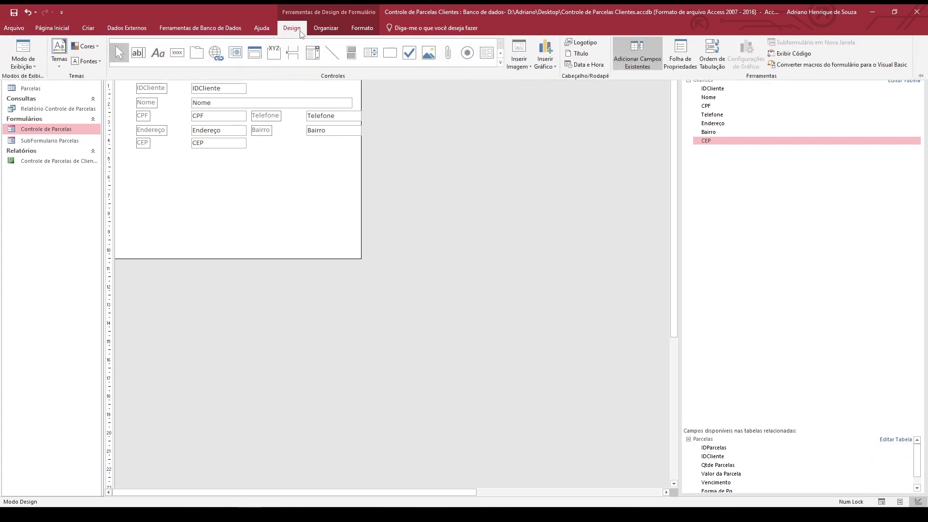
{"action": "left_click", "coordinate": [500, 63]}
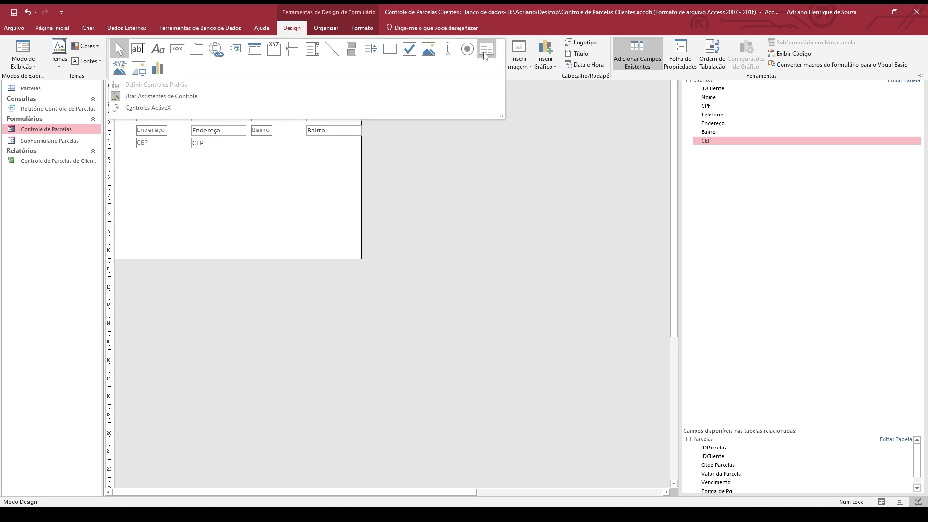
{"action": "left_click", "coordinate": [486, 55]}
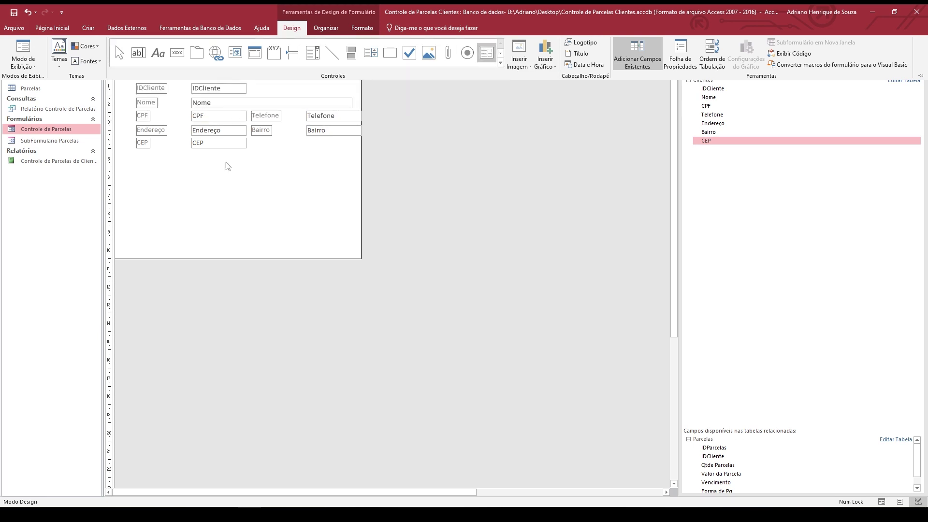
{"action": "left_click", "coordinate": [141, 163]}
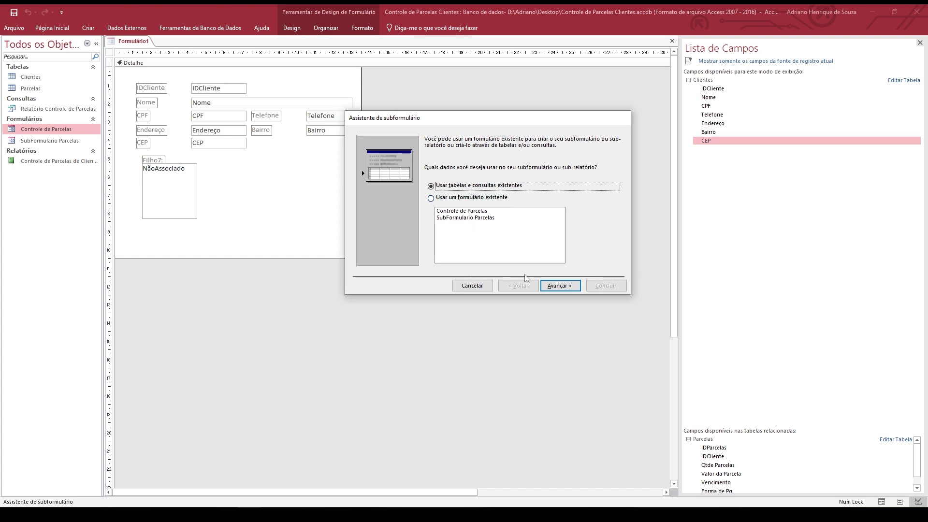
- Build the subform from all Parcelas table fields, linked by IDCliente
{"action": "left_click", "coordinate": [559, 286]}
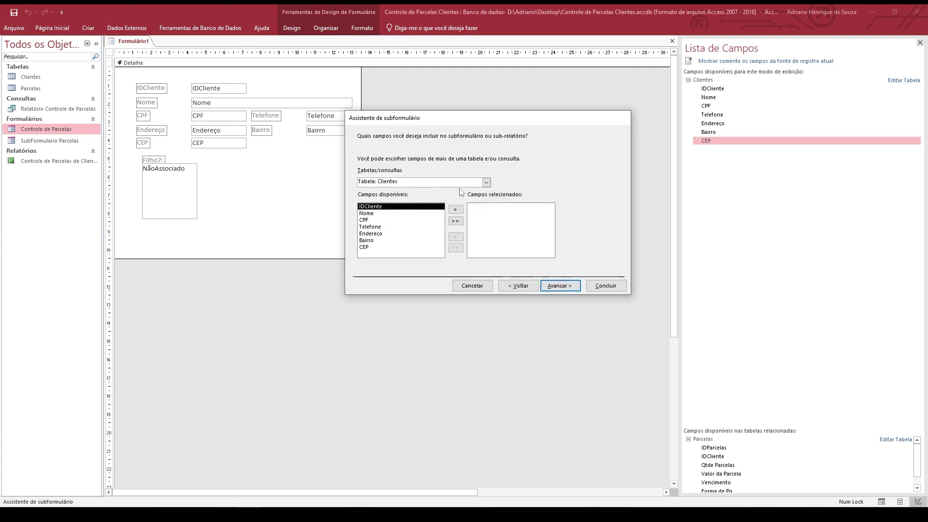
{"action": "left_click", "coordinate": [487, 183]}
{"action": "left_click", "coordinate": [426, 196]}
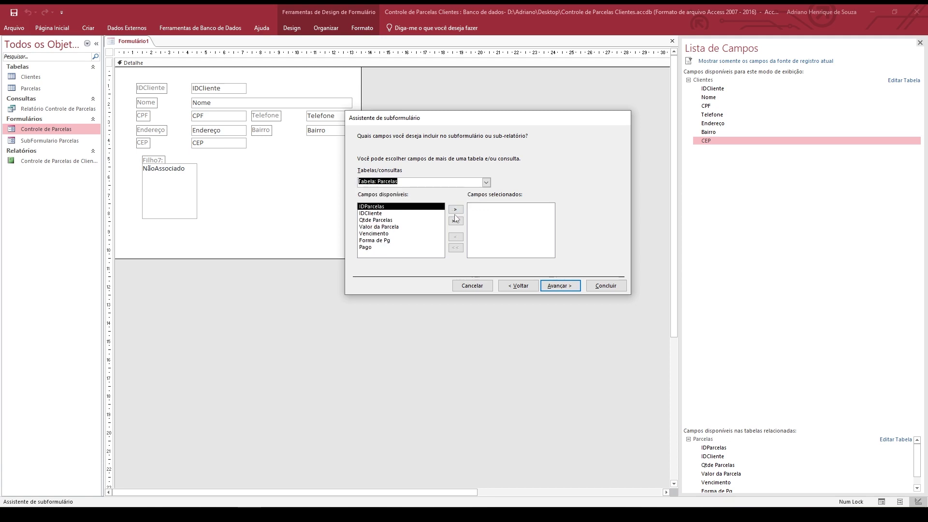
{"action": "left_click", "coordinate": [456, 221]}
{"action": "left_click", "coordinate": [573, 287]}
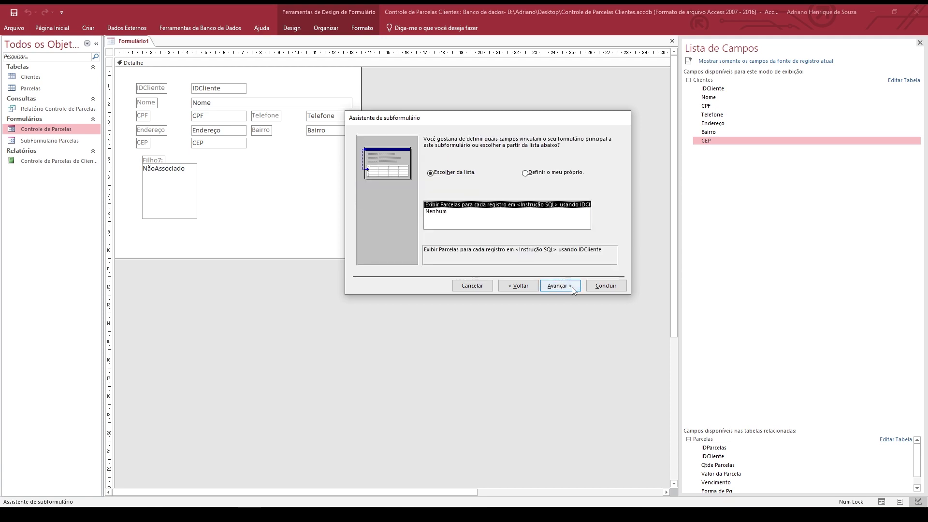
{"action": "left_click", "coordinate": [560, 285]}
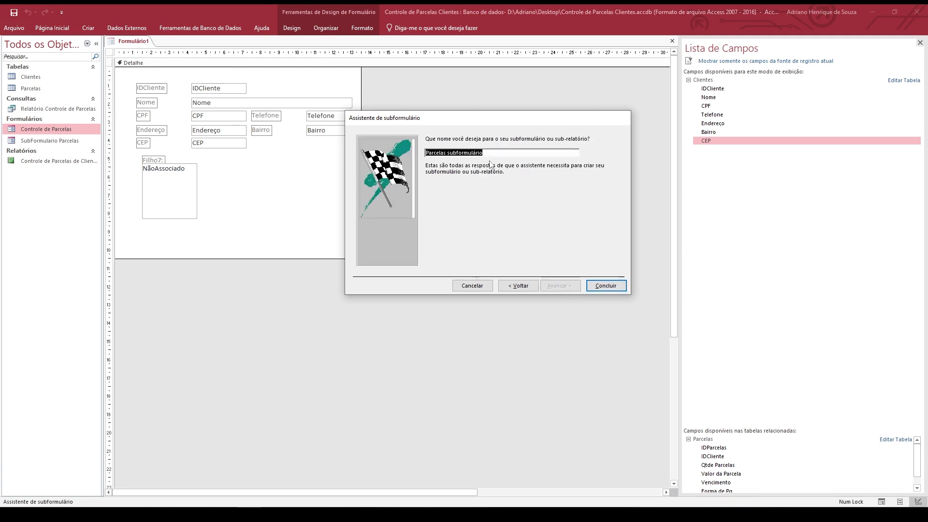
{"action": "type", "text": "S"}
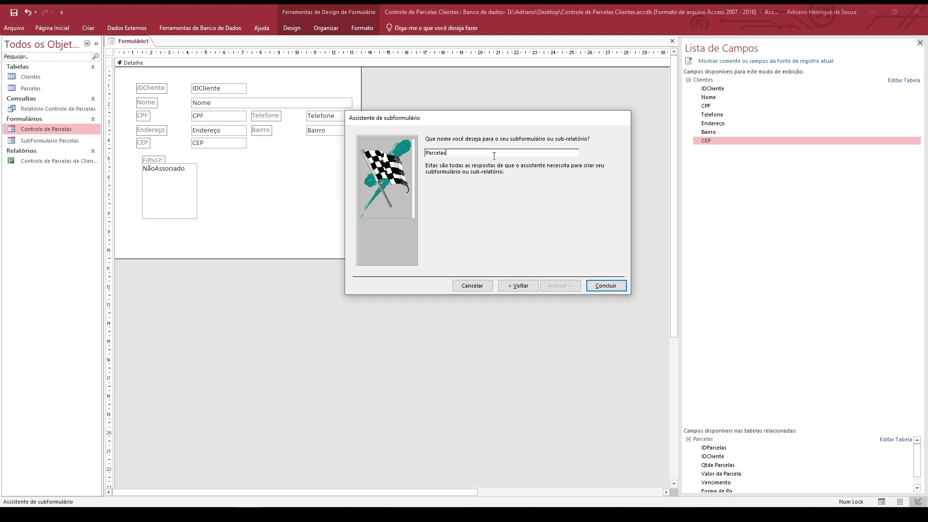
{"action": "key", "text": "Return"}
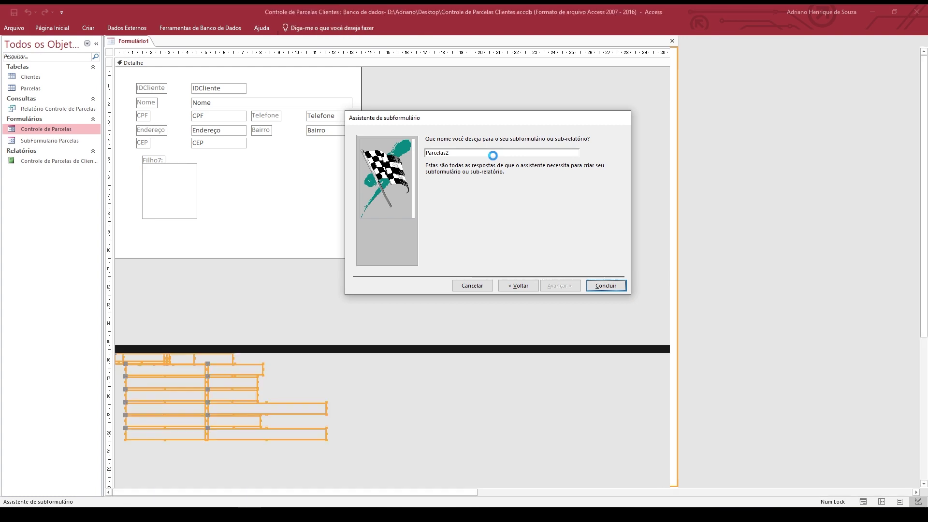
{"action": "left_click", "coordinate": [363, 226]}
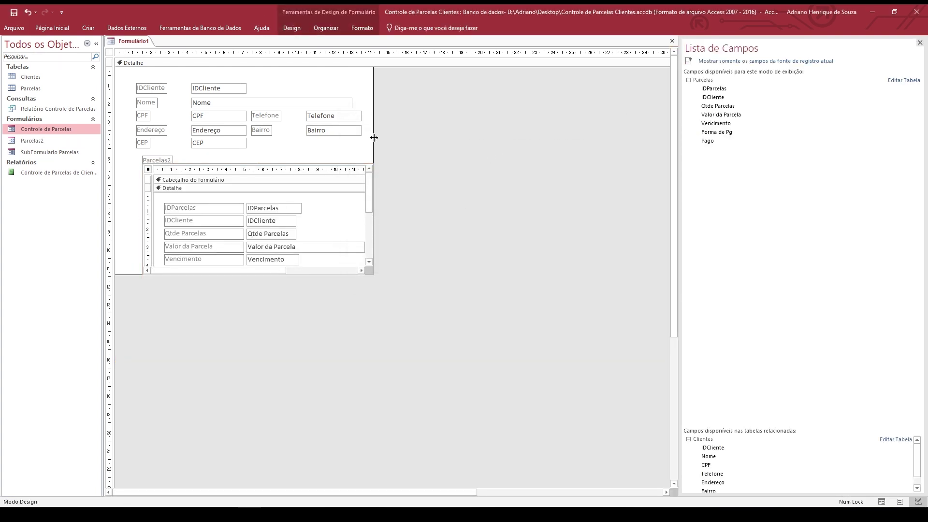
- Widen the main form and the Parcelas2 subform to the right
{"action": "left_click_drag", "start_coordinate": [374, 137], "coordinate": [512, 161]}
{"action": "left_click", "coordinate": [374, 199]}
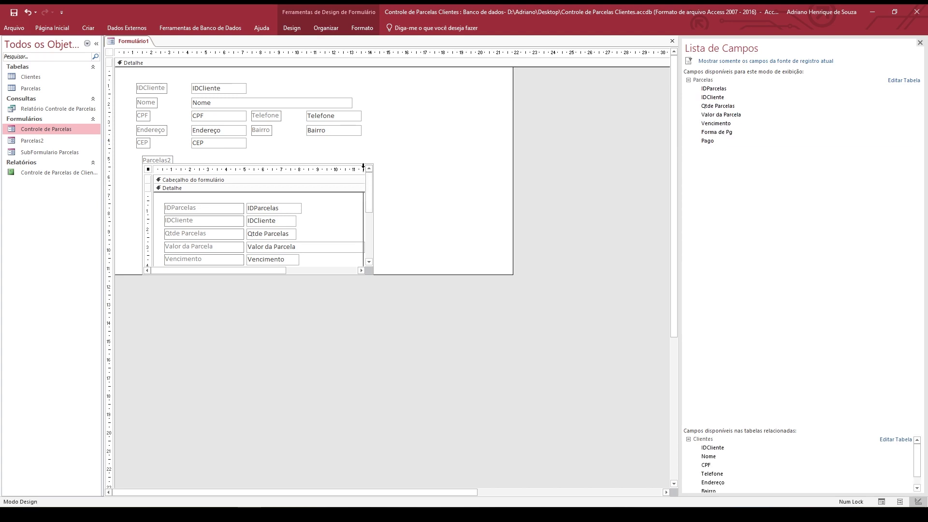
{"action": "left_click", "coordinate": [364, 166]}
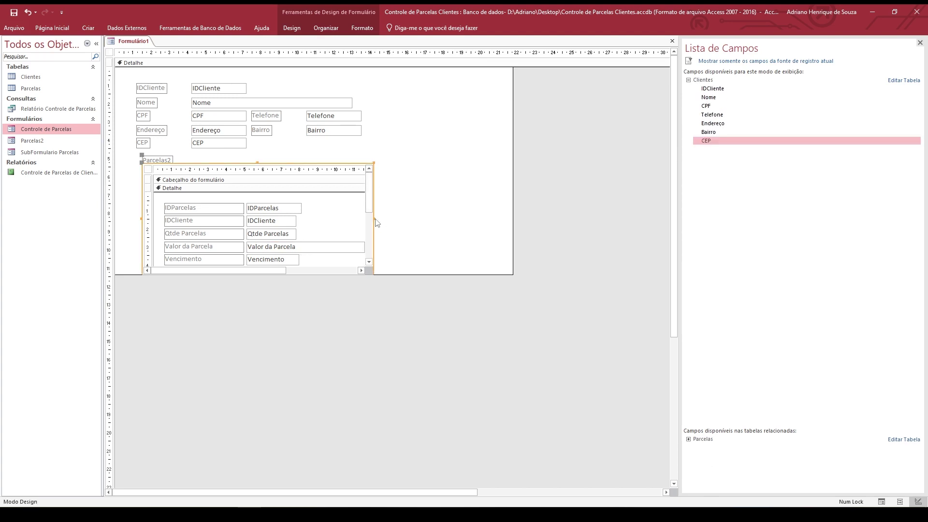
{"action": "left_click_drag", "start_coordinate": [375, 222], "coordinate": [506, 219]}
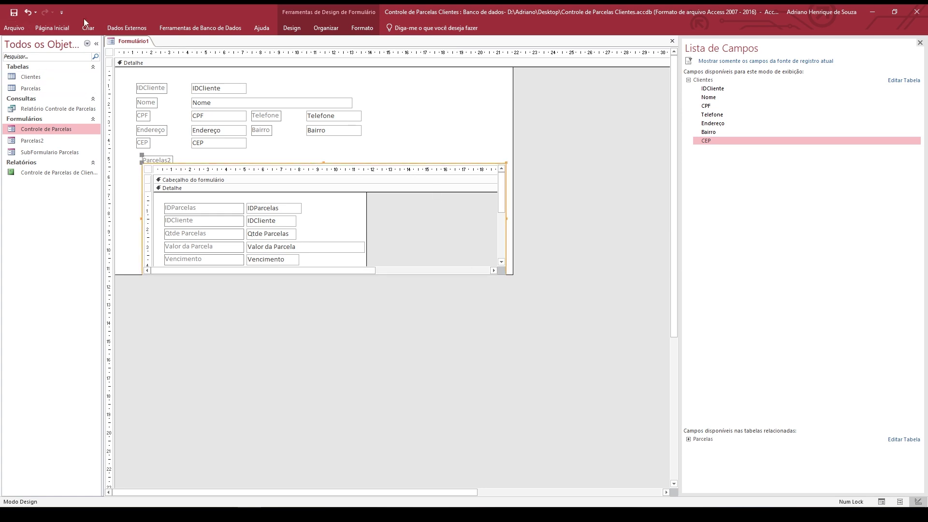
- Close Formulário1, saving it as Controle2
{"action": "right_click", "coordinate": [124, 46]}
{"action": "left_click", "coordinate": [145, 64]}
{"action": "left_click", "coordinate": [428, 287]}
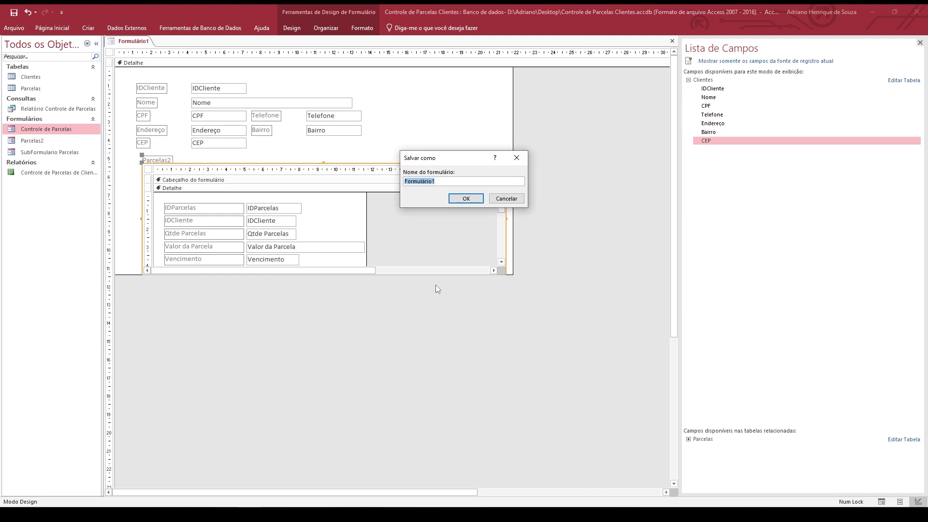
{"action": "type", "text": "Controle"}
{"action": "type", "text": "2"}
{"action": "key", "text": "Return"}
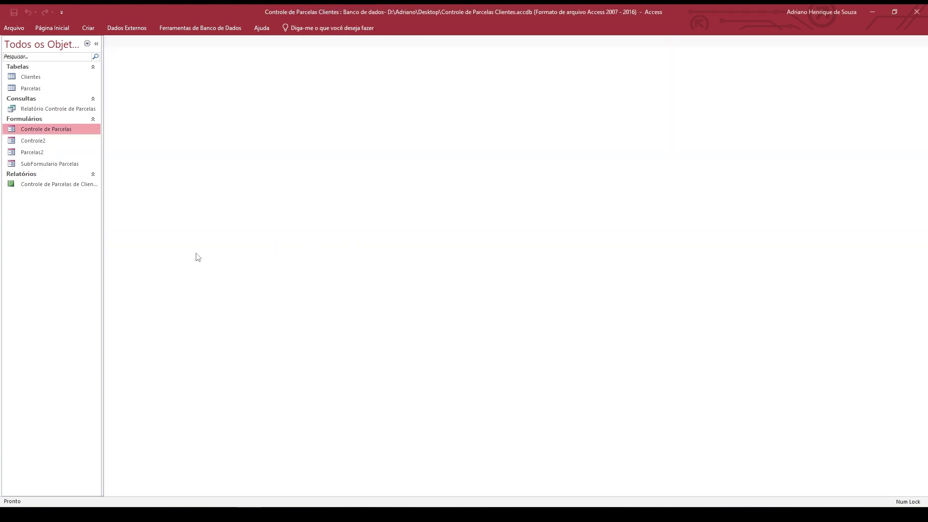
{"action": "double_click", "coordinate": [37, 141]}
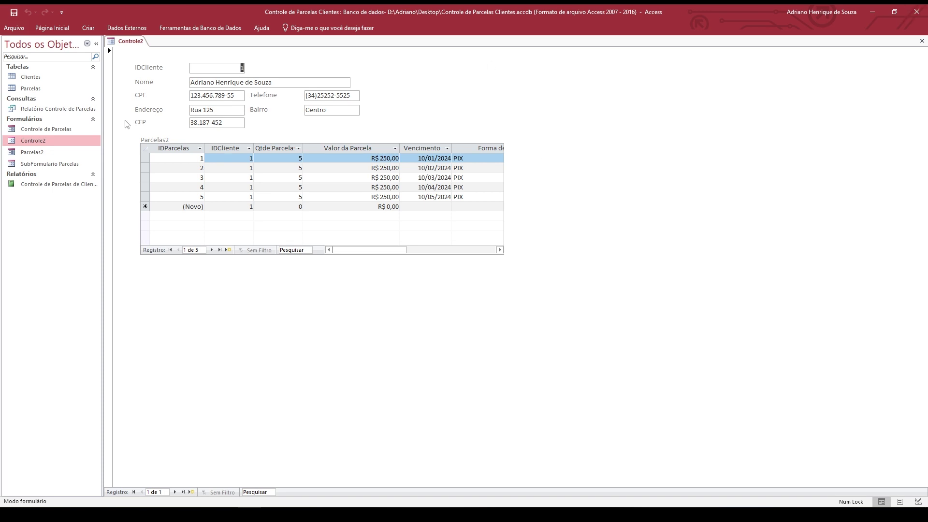
{"action": "double_click", "coordinate": [55, 130]}
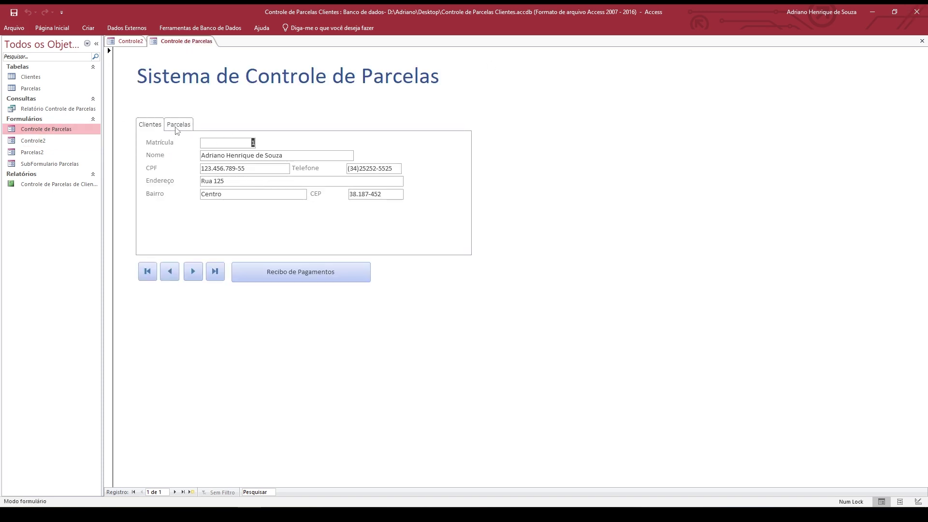
{"action": "left_click", "coordinate": [178, 126]}
{"action": "left_click", "coordinate": [156, 129]}
{"action": "left_click", "coordinate": [170, 130]}
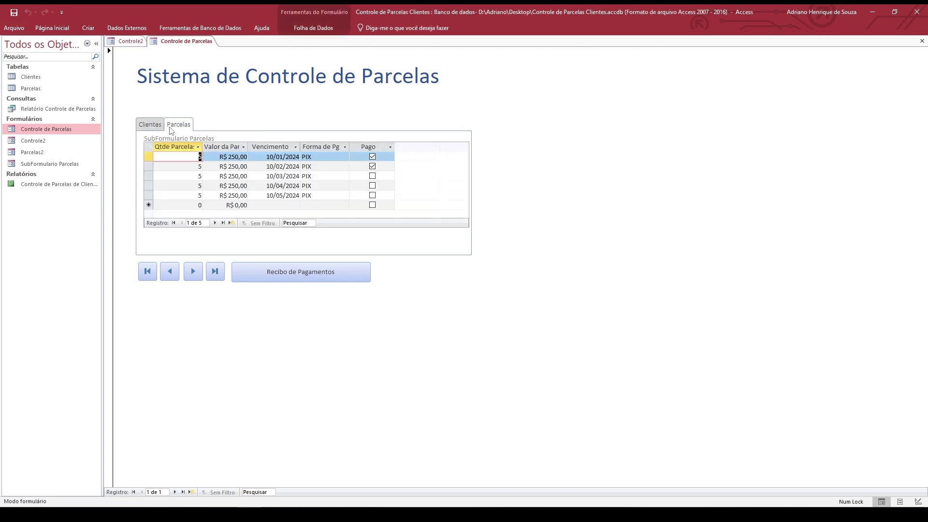
{"action": "double_click", "coordinate": [34, 141]}
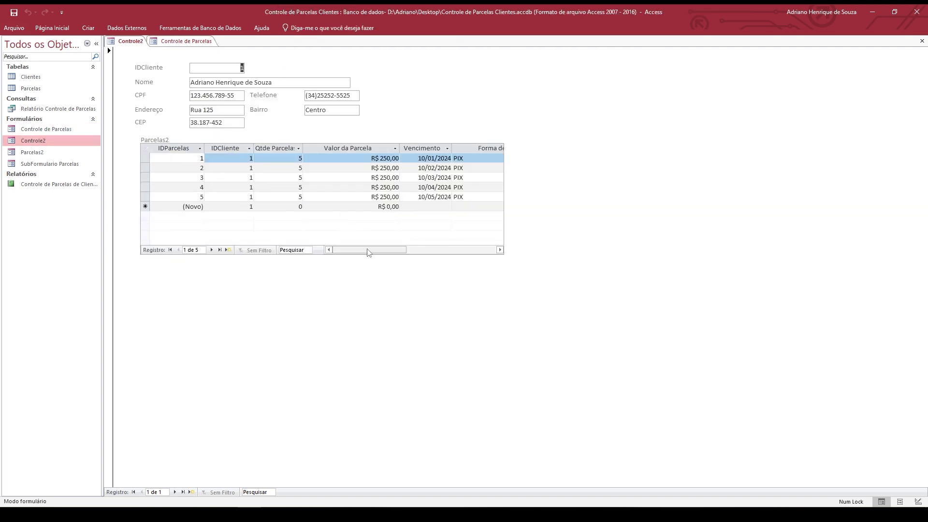
{"action": "mouse_move", "coordinate": [370, 250]}
{"action": "left_mouse_down"}
{"action": "mouse_move", "coordinate": [485, 259]}
{"action": "mouse_move", "coordinate": [374, 253]}
{"action": "left_mouse_up"}
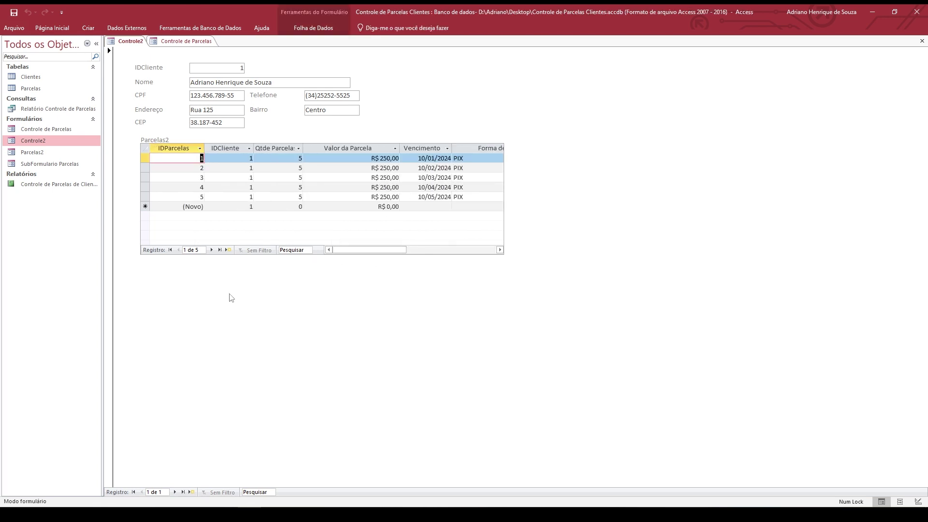
{"action": "right_click", "coordinate": [129, 41]}
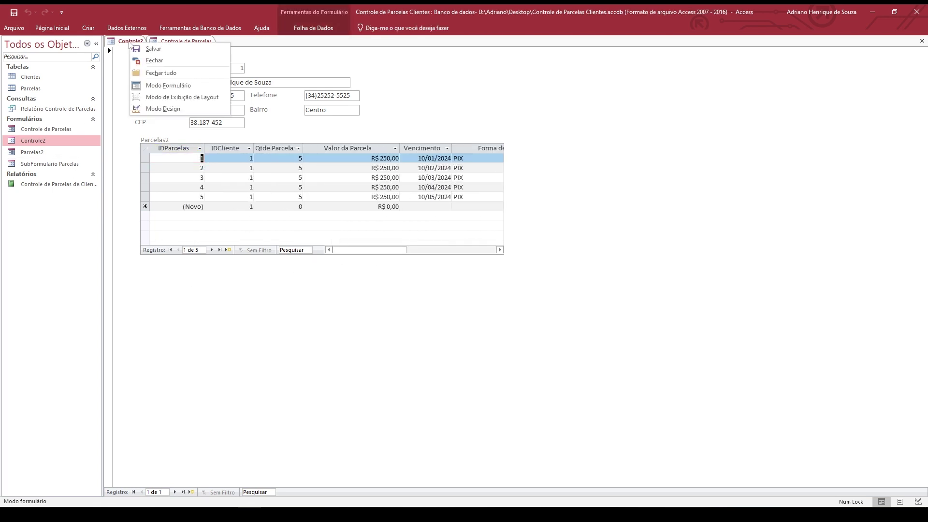
{"action": "left_click", "coordinate": [137, 43]}
{"action": "right_click", "coordinate": [137, 43]}
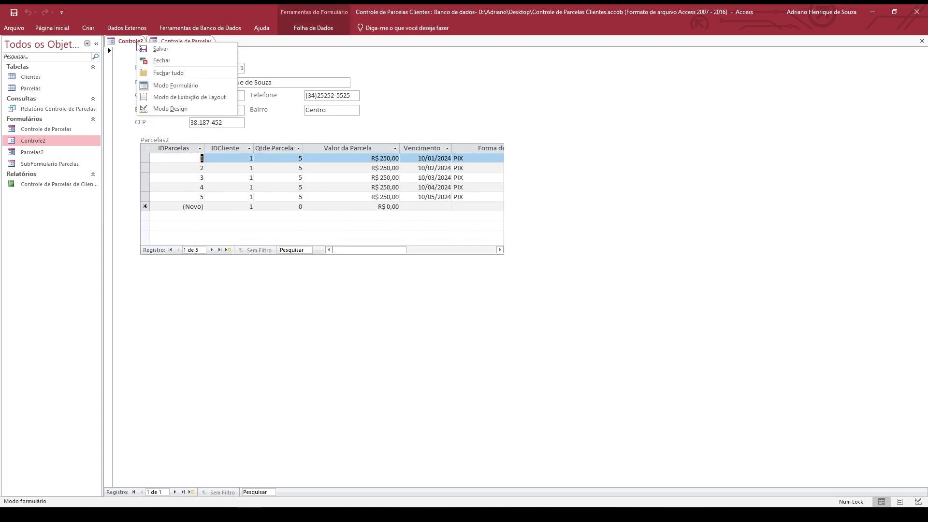
{"action": "left_click", "coordinate": [162, 60]}
{"action": "right_click", "coordinate": [142, 42]}
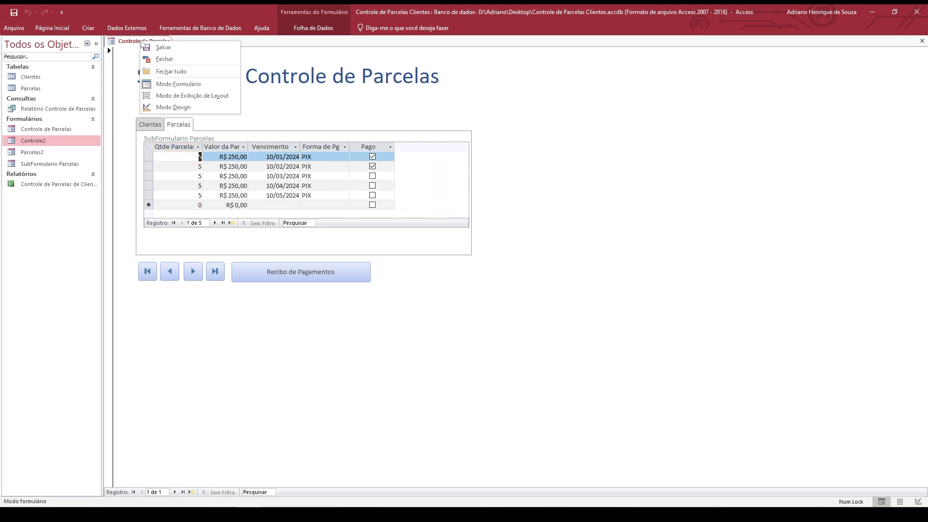
{"action": "left_click", "coordinate": [162, 61]}
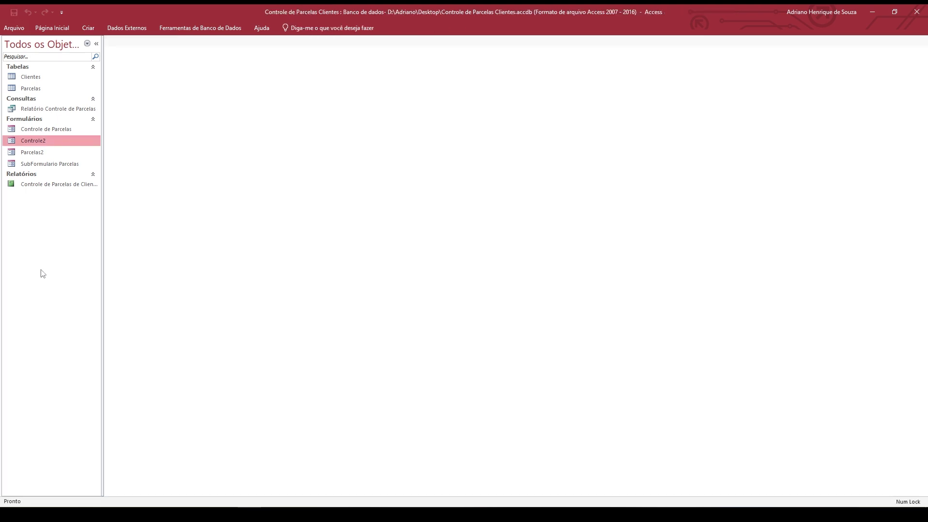
- Create a blank form in Design view and start a text label on it
{"action": "left_click", "coordinate": [88, 28]}
{"action": "left_click", "coordinate": [277, 52]}
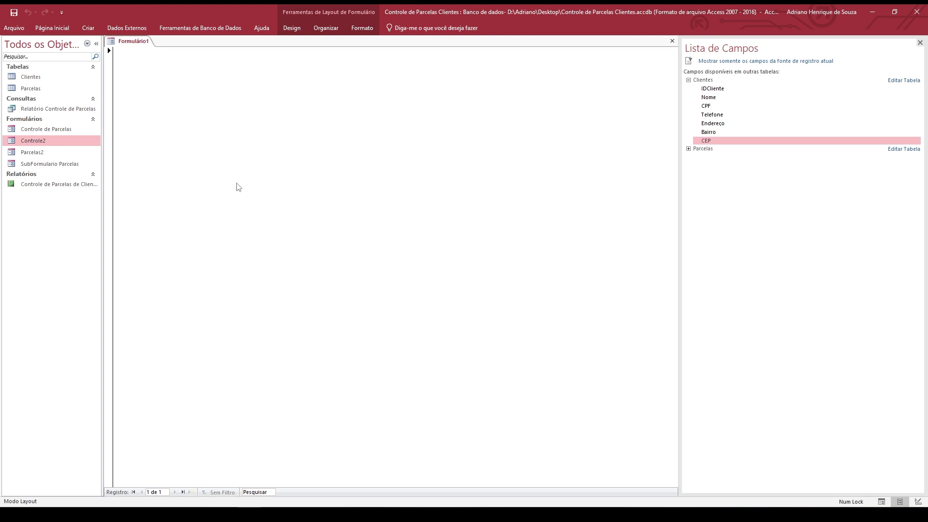
{"action": "right_click", "coordinate": [209, 167]}
{"action": "left_click", "coordinate": [223, 193]}
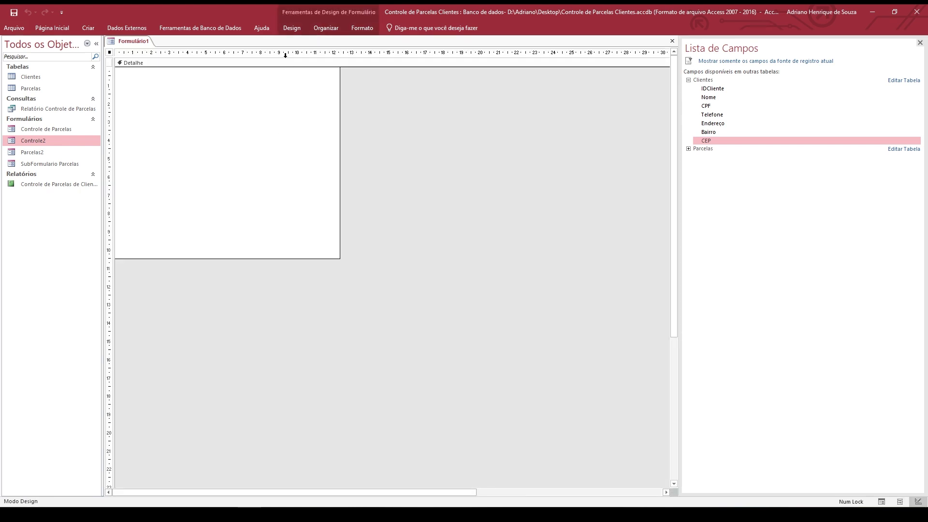
{"action": "left_click", "coordinate": [290, 28]}
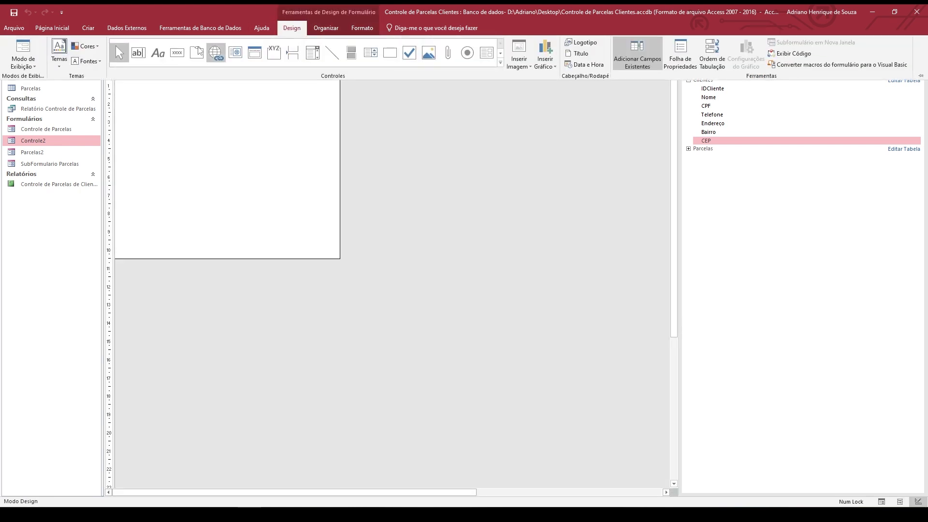
{"action": "left_click", "coordinate": [165, 52]}
{"action": "left_click", "coordinate": [183, 95]}
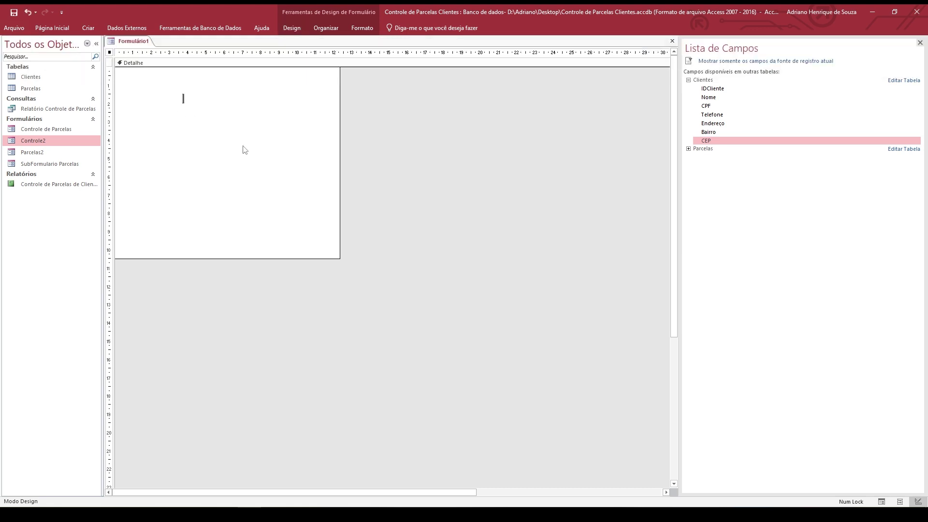
{"action": "type", "text": "Sistema"}
- Copy the Sistema de Controle de Parcelas title from Controle de Parcelas and paste it onto the new form
{"action": "double_click", "coordinate": [46, 129]}
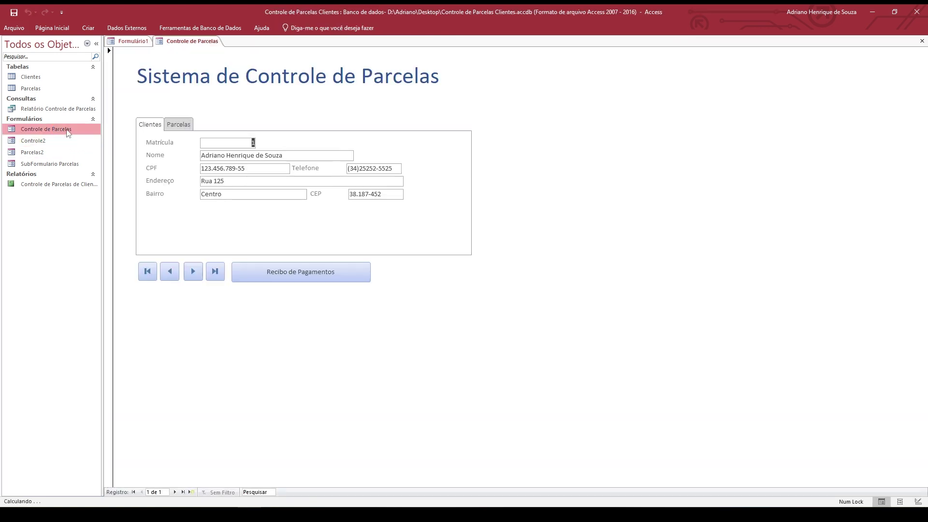
{"action": "right_click", "coordinate": [190, 97]}
{"action": "left_click", "coordinate": [231, 123]}
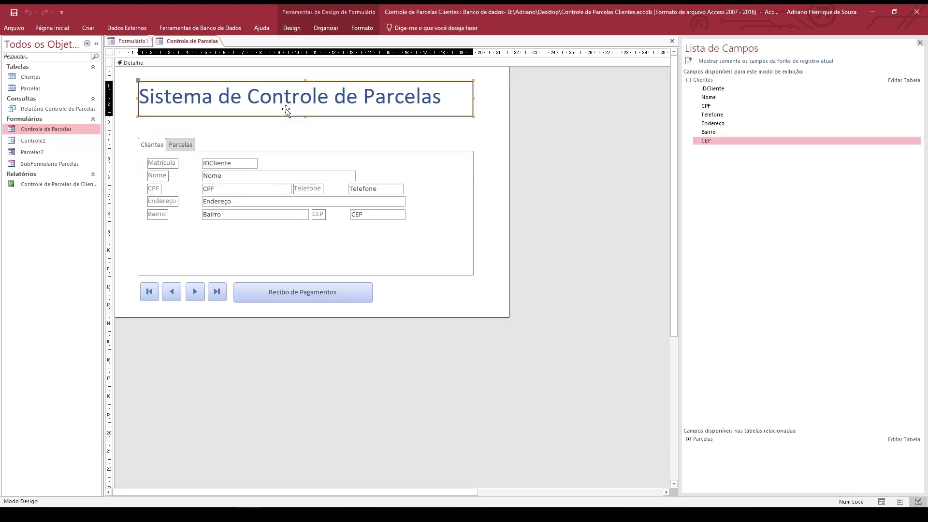
{"action": "left_click", "coordinate": [286, 111]}
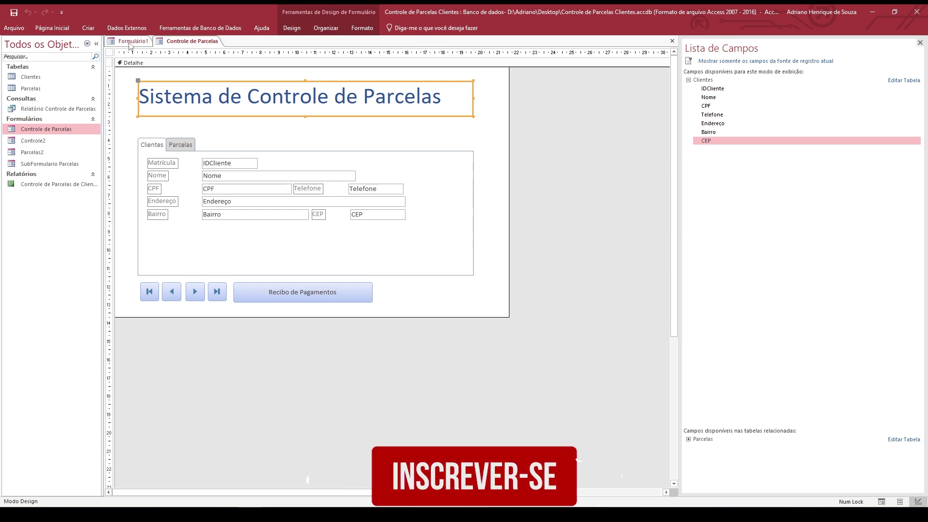
{"action": "left_click", "coordinate": [131, 40]}
{"action": "left_click", "coordinate": [236, 105]}
{"action": "key", "text": "ctrl+v"}
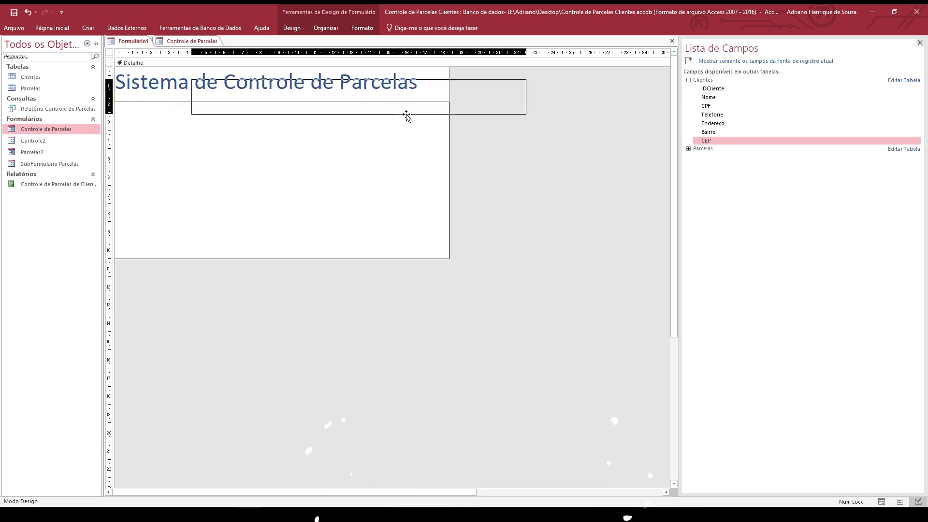
{"action": "left_click_drag", "start_coordinate": [329, 101], "coordinate": [362, 110]}
{"action": "left_click", "coordinate": [384, 158]}
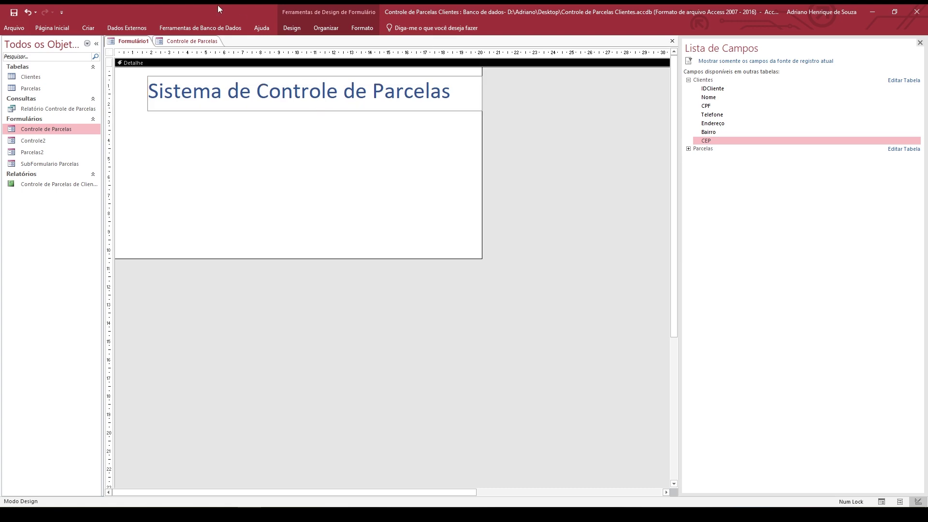
- Place a command button that opens the Controle de Parcelas form with all records
{"action": "left_click", "coordinate": [292, 28]}
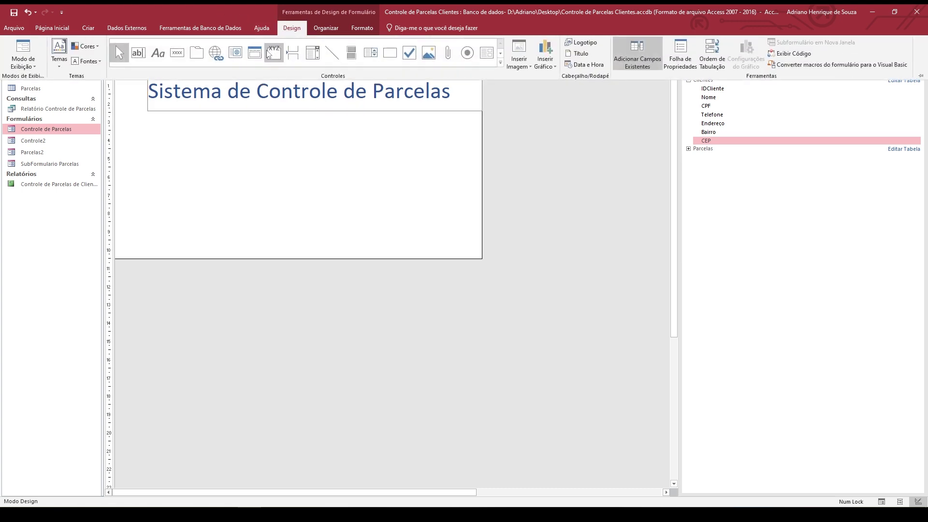
{"action": "left_click", "coordinate": [152, 140]}
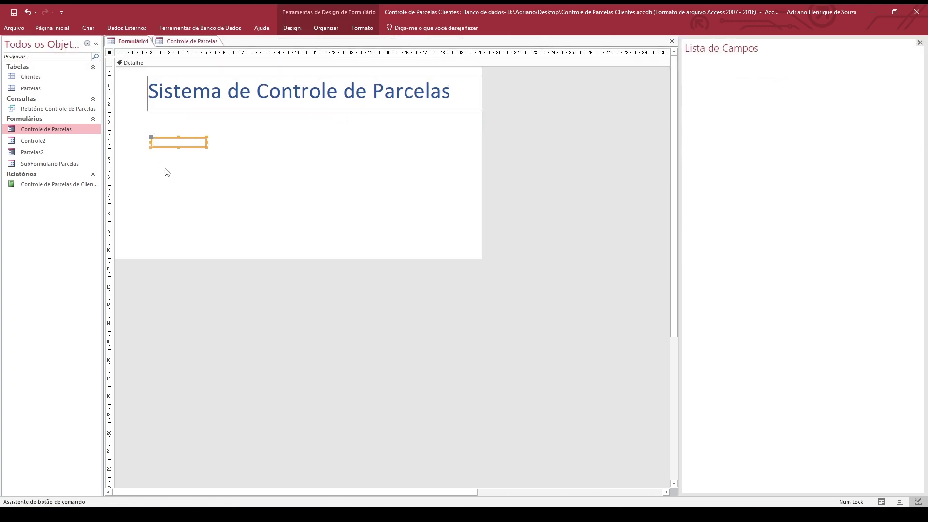
{"action": "left_click", "coordinate": [456, 203]}
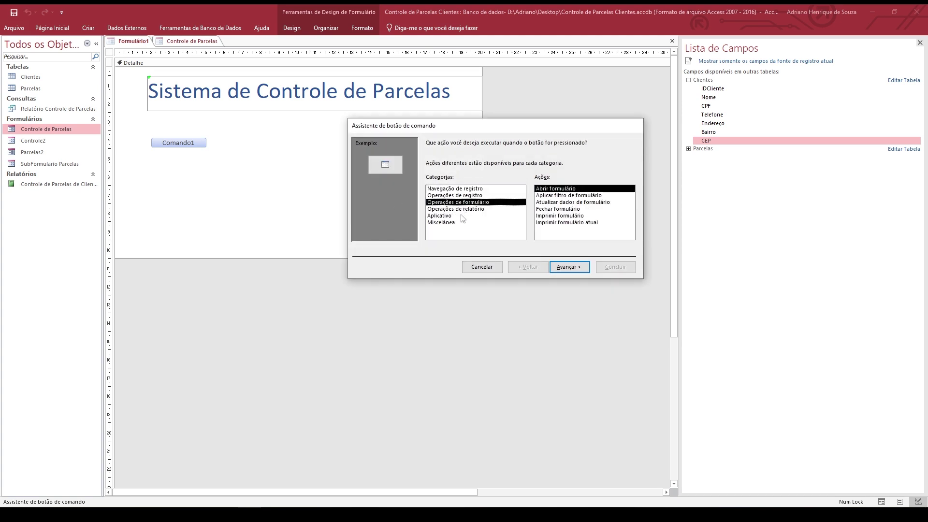
{"action": "left_click", "coordinate": [584, 266]}
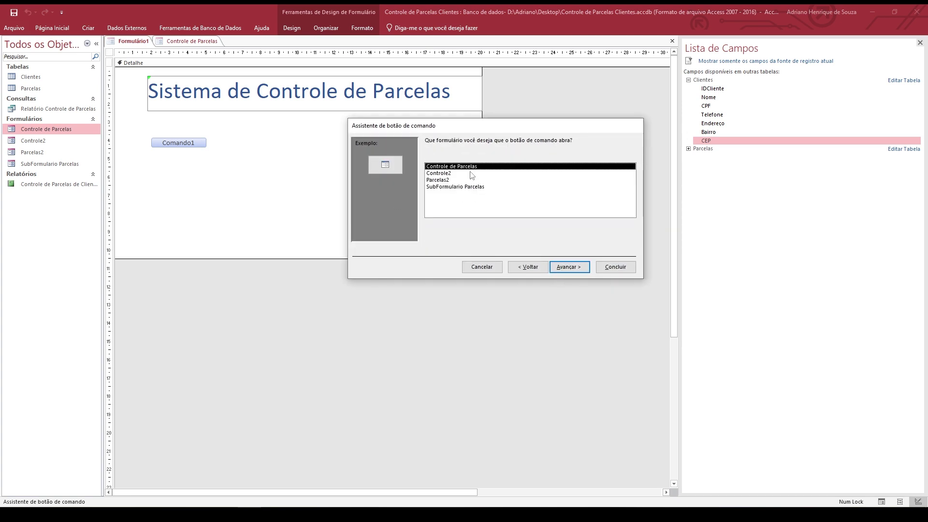
{"action": "left_click", "coordinate": [565, 266]}
{"action": "left_click", "coordinate": [566, 267]}
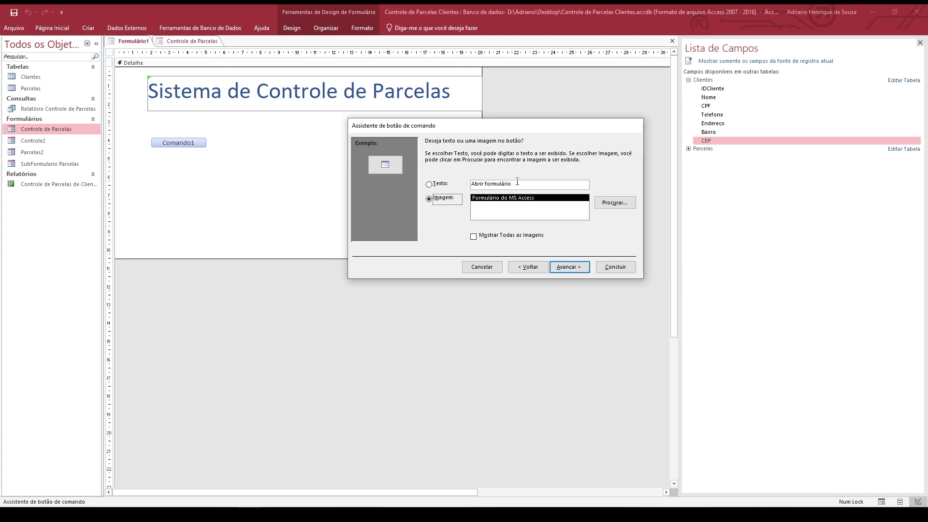
- Caption the button 'Cadastro de Clientes / Controle de Parcelas' and stretch it wide across the form
{"action": "type", "text": "Cadas"}
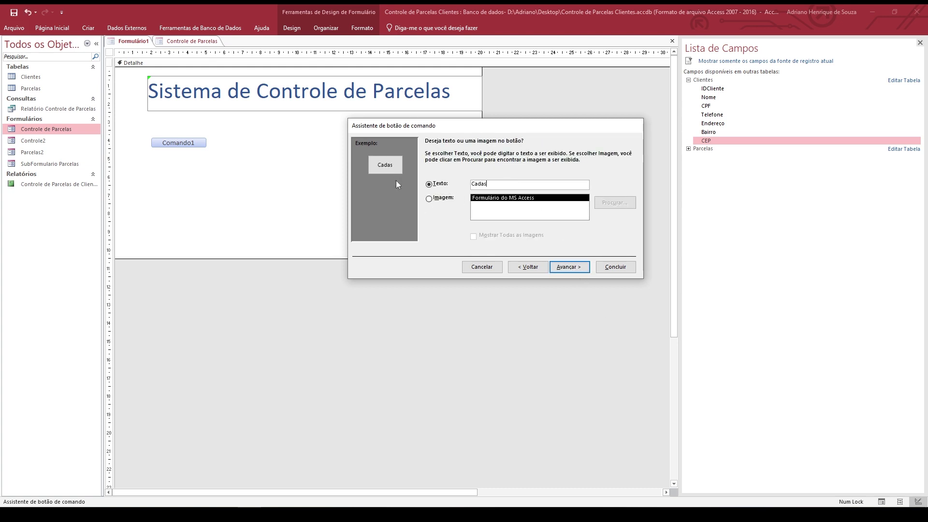
{"action": "type", "text": "tro de Client"}
{"action": "type", "text": "es ee"}
{"action": "key", "text": "BackSpace"}
{"action": "key", "text": "BackSpace"}
{"action": "type", "text": "Controle de Parcelas"}
{"action": "key", "text": "Return"}
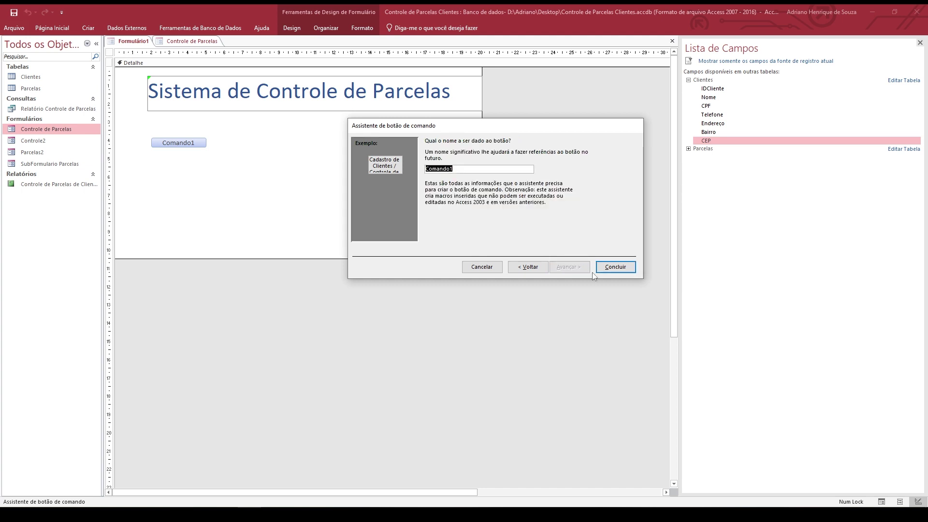
{"action": "left_click", "coordinate": [611, 269]}
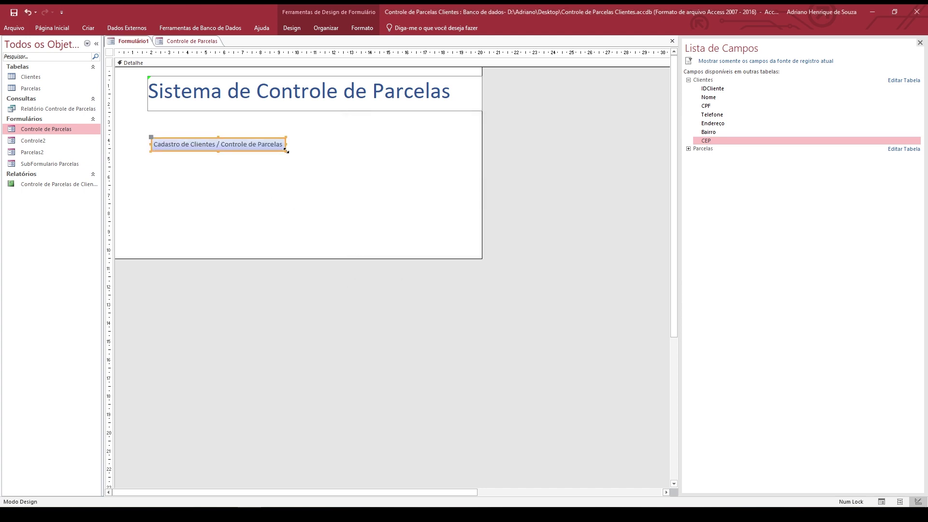
{"action": "left_click_drag", "start_coordinate": [286, 151], "coordinate": [457, 163]}
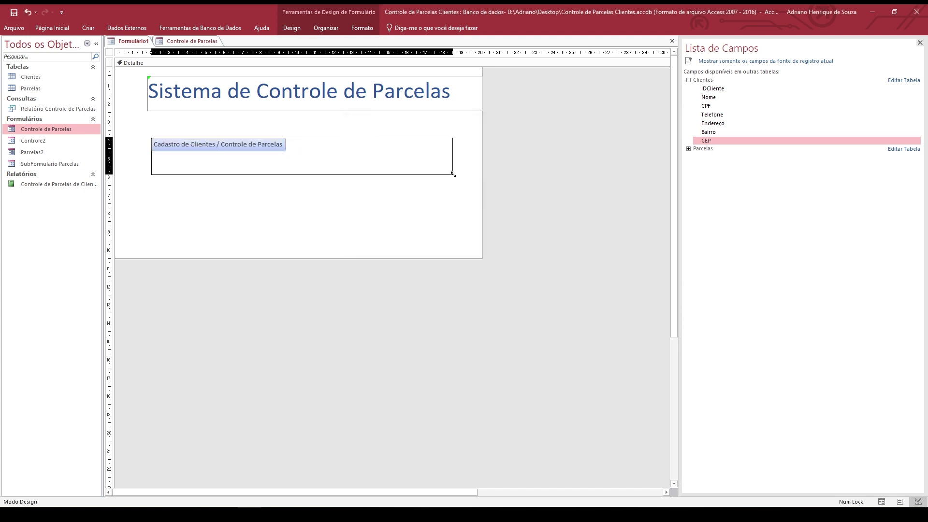
{"action": "left_click", "coordinate": [419, 186]}
{"action": "left_click", "coordinate": [292, 27]}
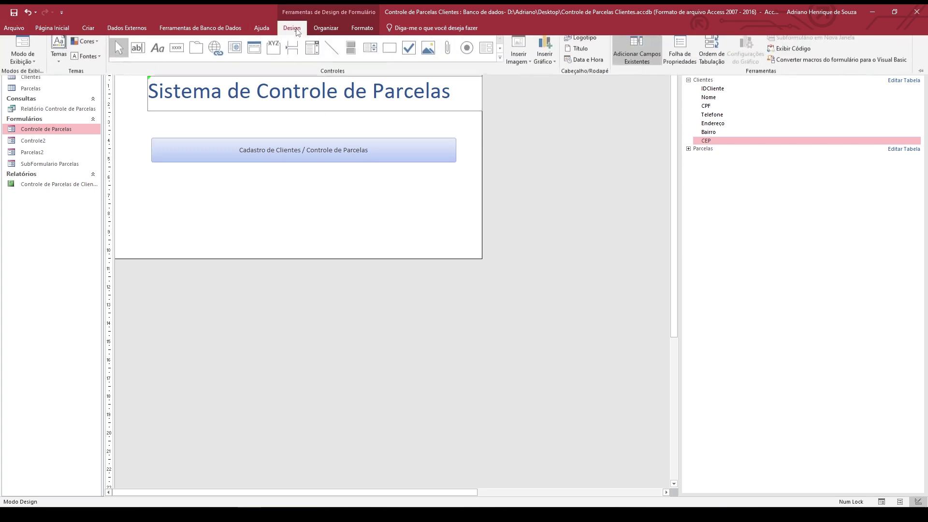
{"action": "left_click", "coordinate": [186, 53]}
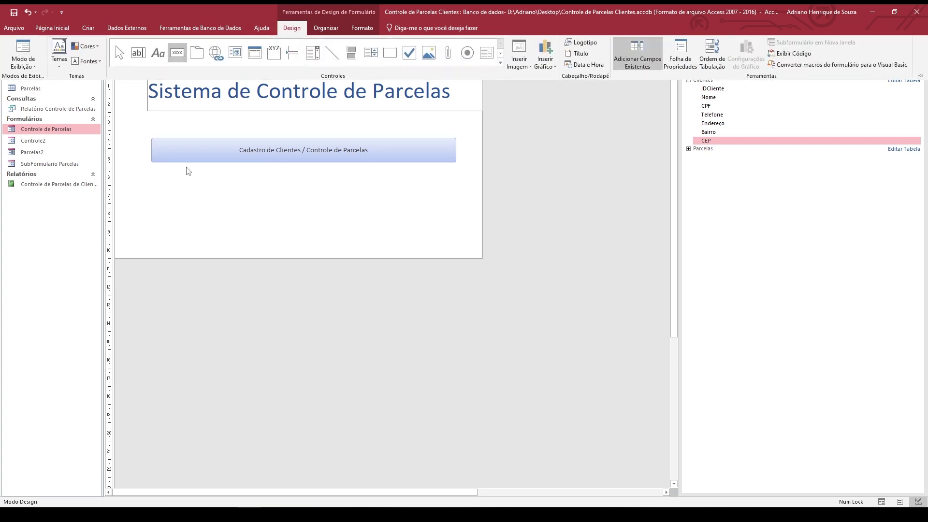
- Place a second button that previews the Controle de Parcelas de Clientes report
{"action": "left_click", "coordinate": [153, 178]}
{"action": "left_click", "coordinate": [481, 209]}
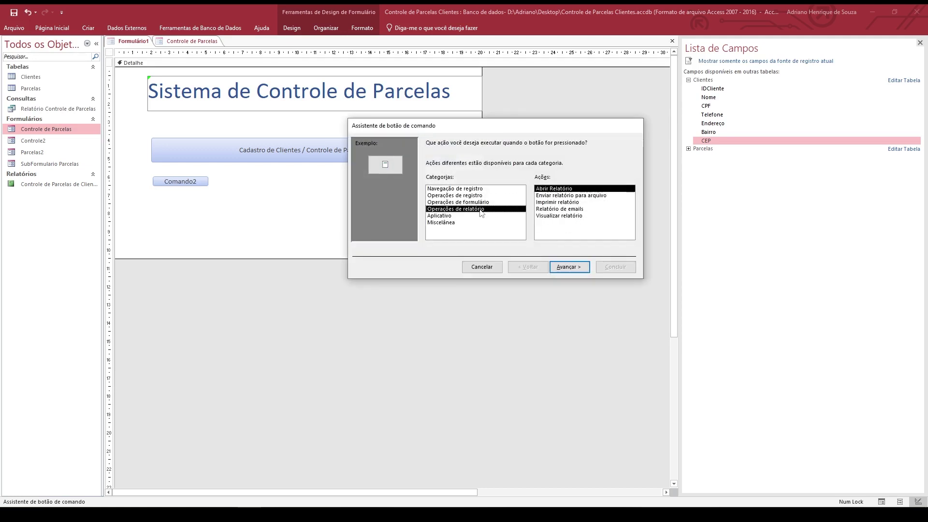
{"action": "left_click", "coordinate": [575, 217]}
{"action": "left_click", "coordinate": [576, 269]}
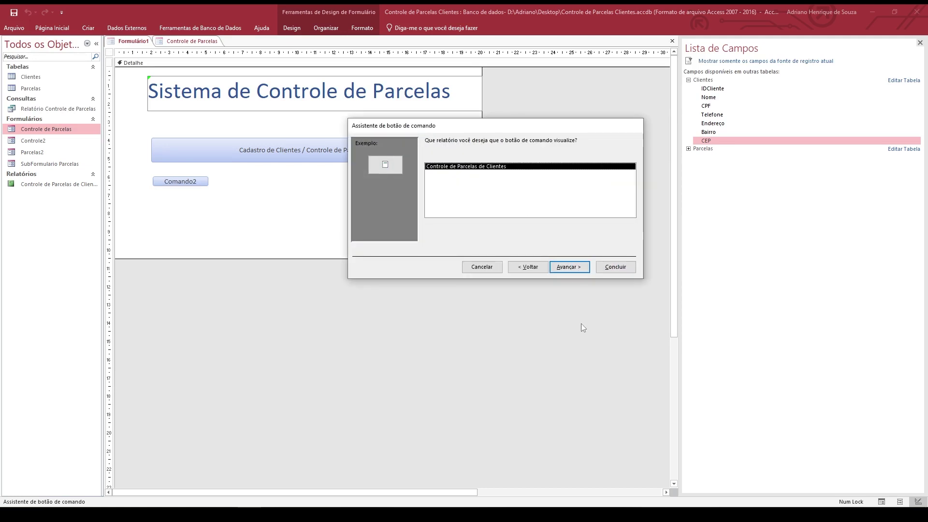
{"action": "left_click", "coordinate": [570, 267]}
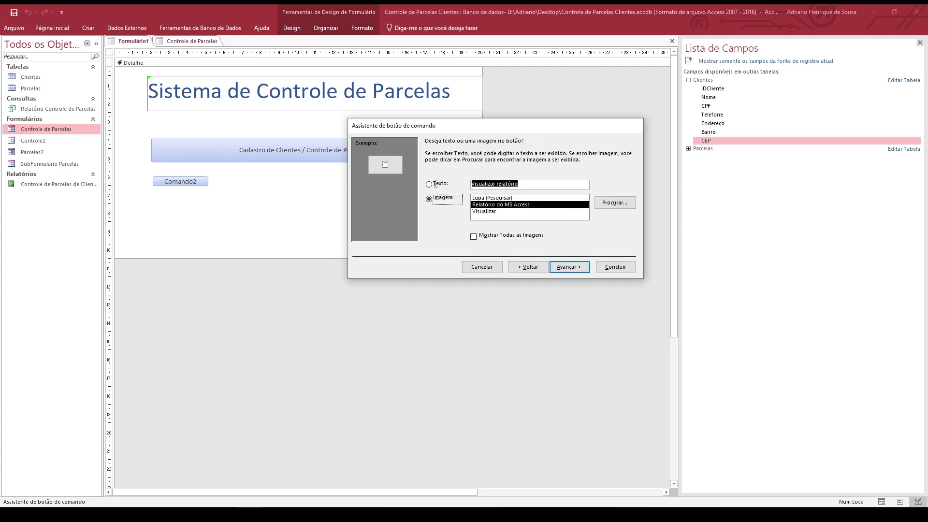
- Caption it 'Recibo Pagamento Clientes' and resize it to match the first button
{"action": "left_click", "coordinate": [435, 183]}
{"action": "type", "text": "Controle de Parcelas de Clientes"}
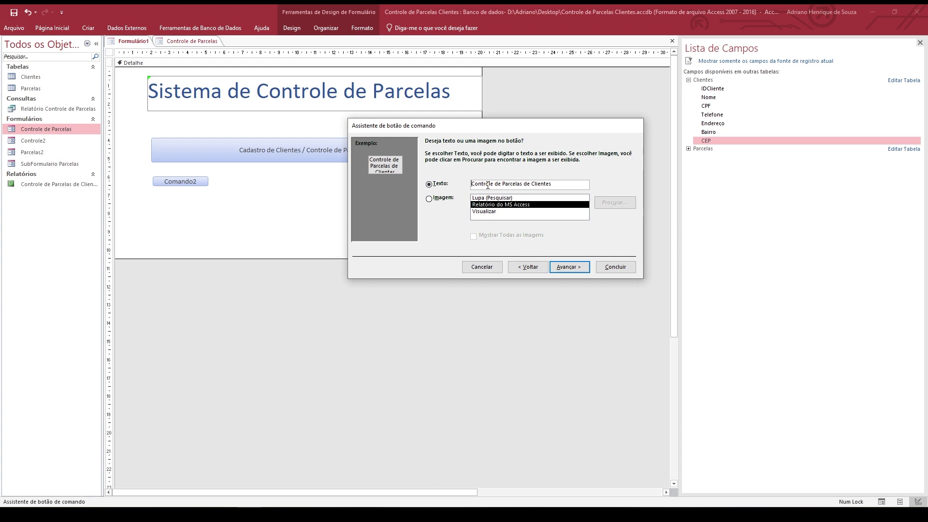
{"action": "triple_click", "coordinate": [488, 185]}
{"action": "type", "text": "Recid"}
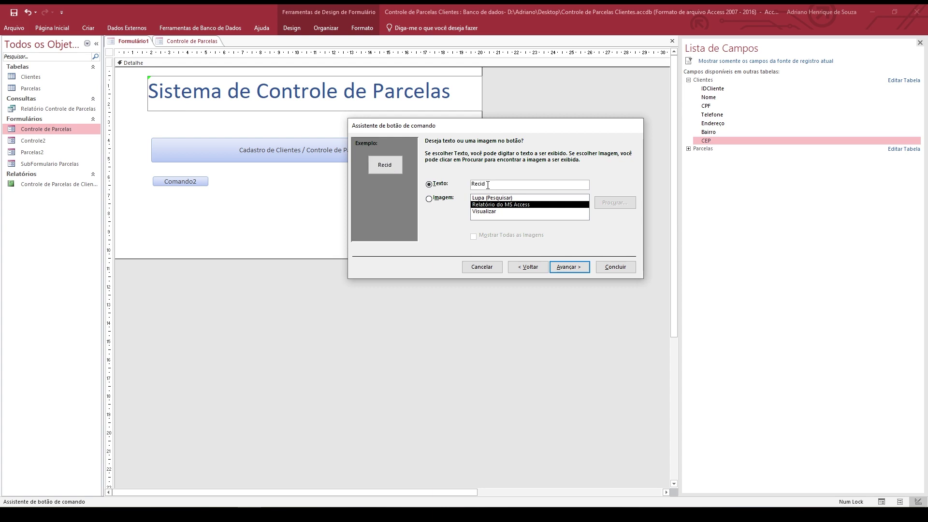
{"action": "key", "text": "BackSpace"}
{"action": "type", "text": "bo"}
{"action": "type", "text": " Pagamento Cli"}
{"action": "type", "text": "entes"}
{"action": "key", "text": "Return"}
{"action": "key", "text": "Return"}
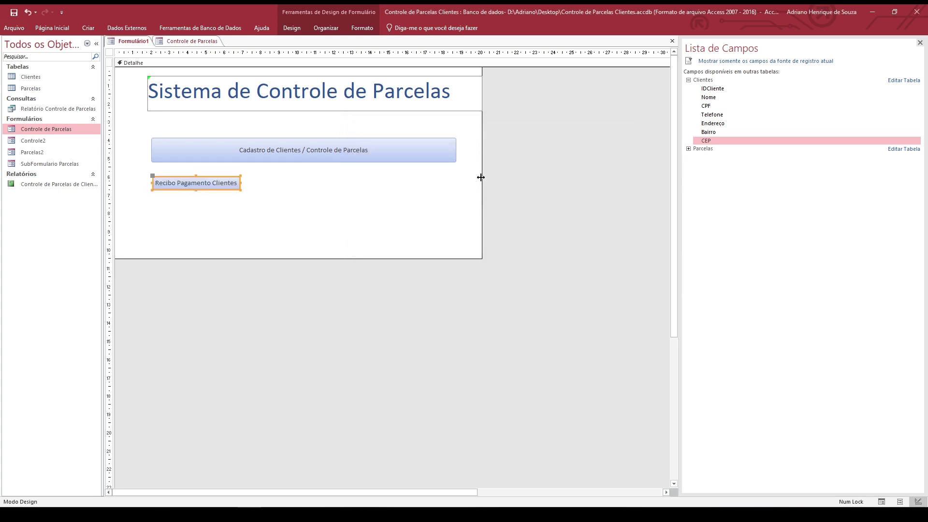
{"action": "left_click_drag", "start_coordinate": [240, 191], "coordinate": [457, 208]}
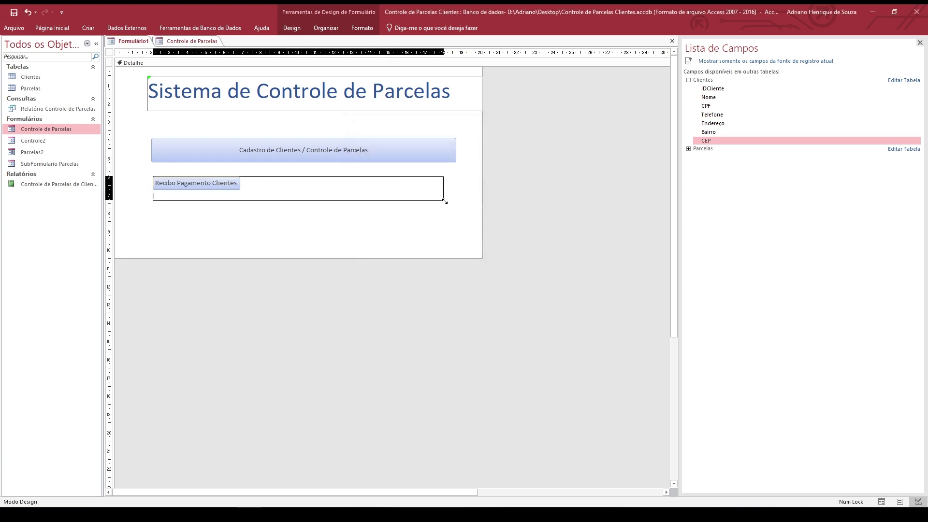
{"action": "left_click", "coordinate": [437, 229]}
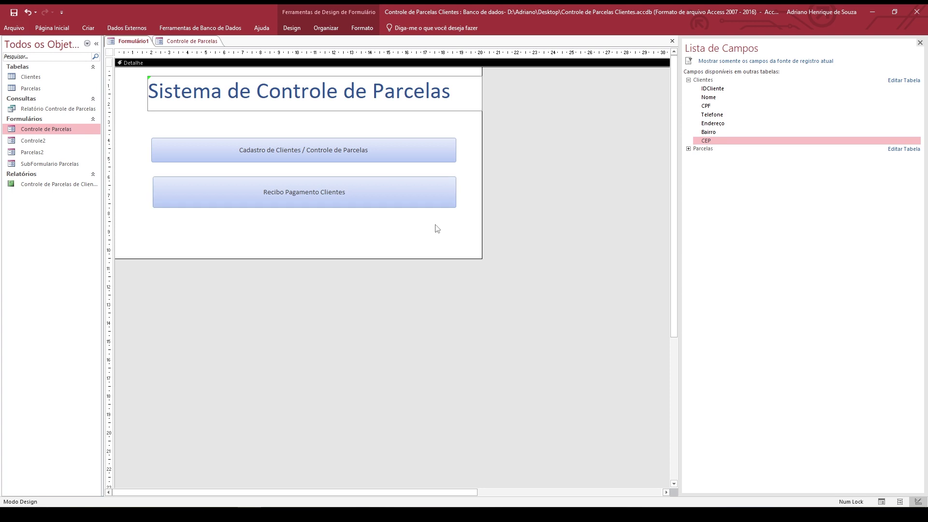
- Close the new form, saving it as Menu
{"action": "right_click", "coordinate": [179, 43]}
{"action": "right_click", "coordinate": [146, 42]}
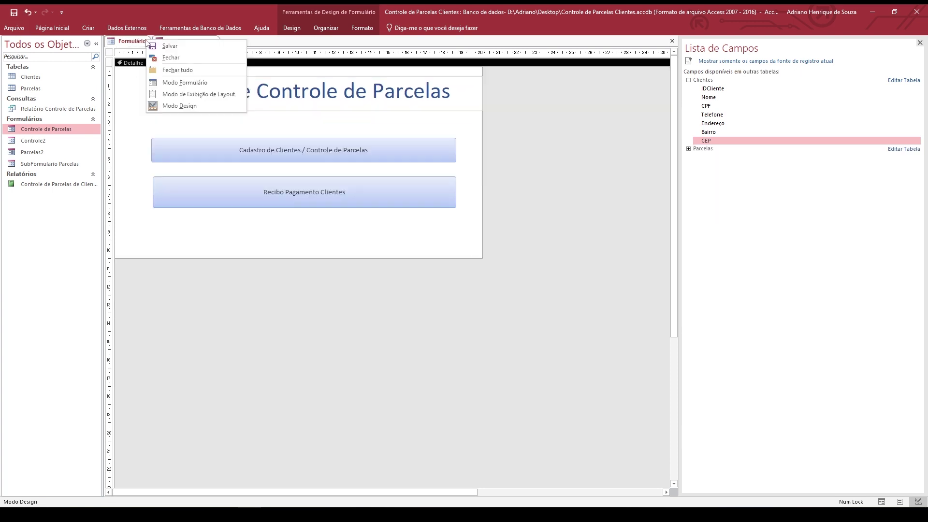
{"action": "left_click", "coordinate": [168, 57]}
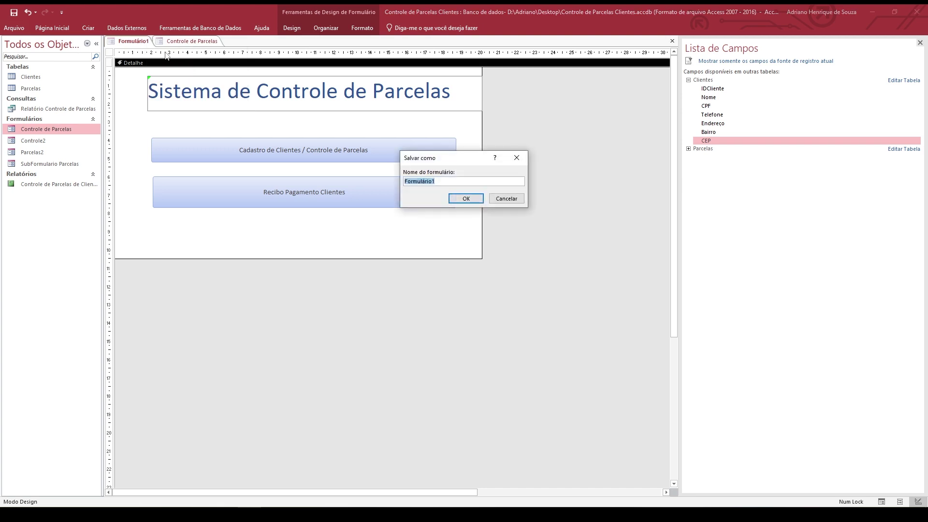
{"action": "type", "text": "Menu"}
{"action": "key", "text": "Return"}
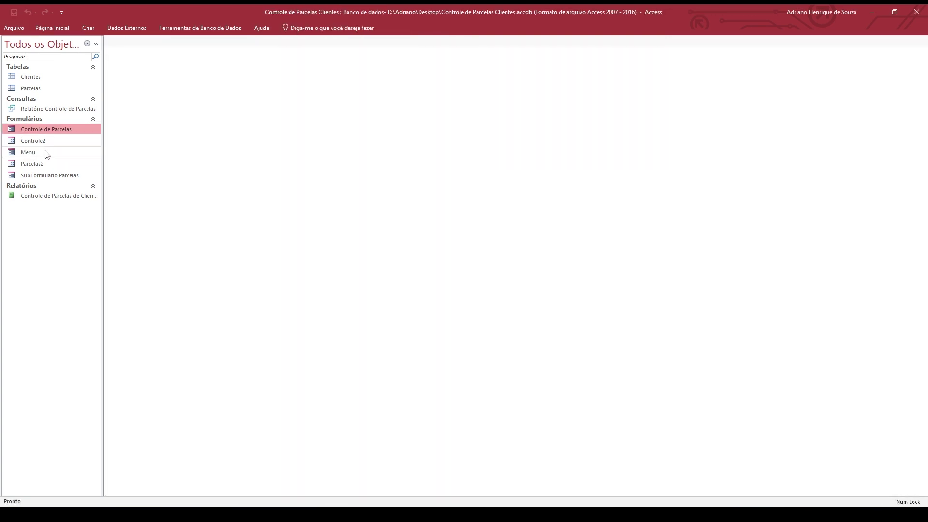
- Run the Menu form and test both the client form and payment receipt buttons
{"action": "double_click", "coordinate": [28, 152]}
{"action": "left_click", "coordinate": [379, 130]}
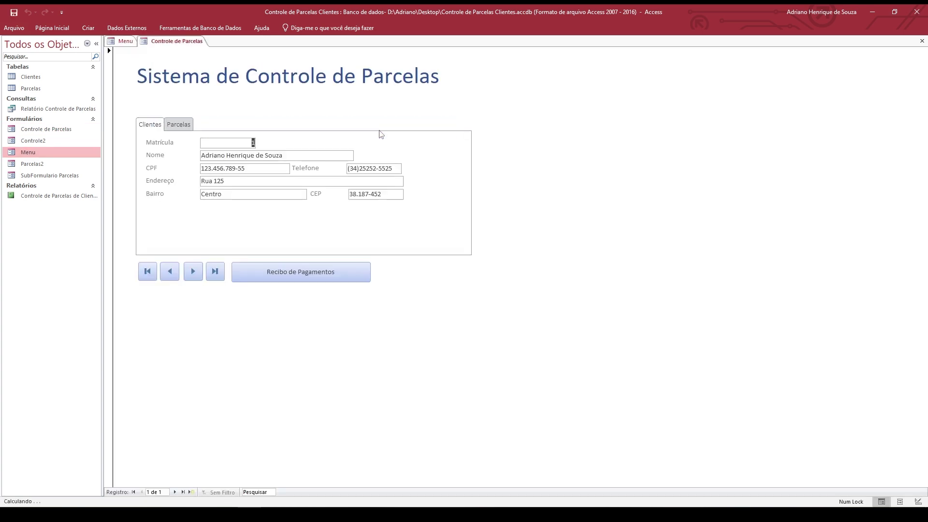
{"action": "key", "text": "ctrl+w"}
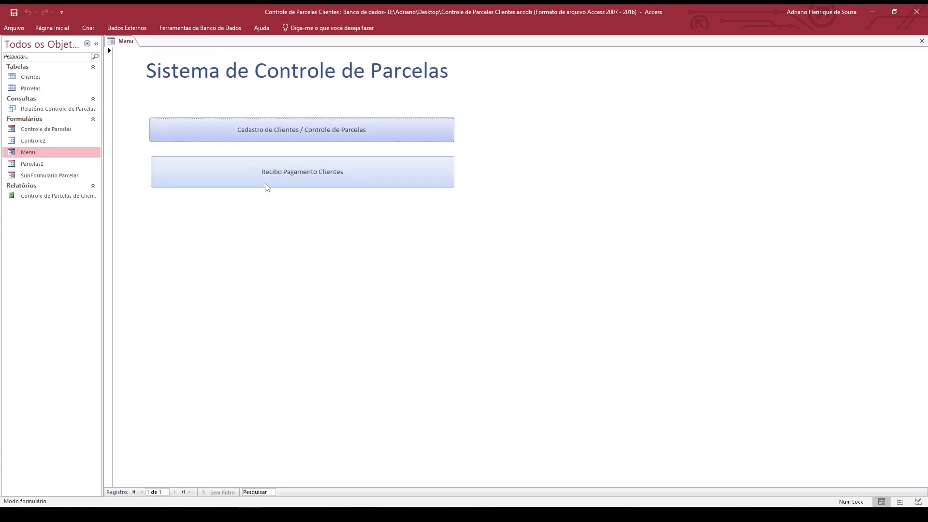
{"action": "left_click", "coordinate": [266, 187]}
{"action": "type", "text": "1"}
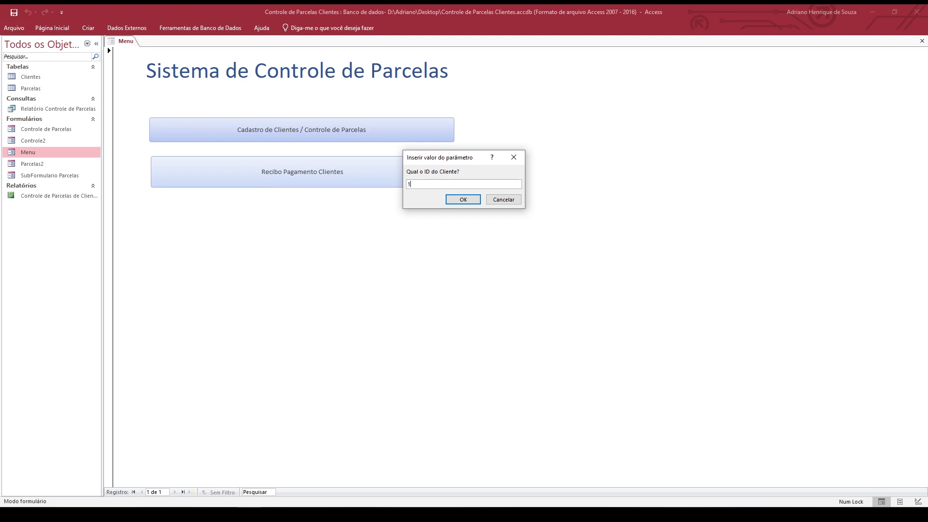
{"action": "key", "text": "Return"}
{"action": "key", "text": "ctrl+w"}
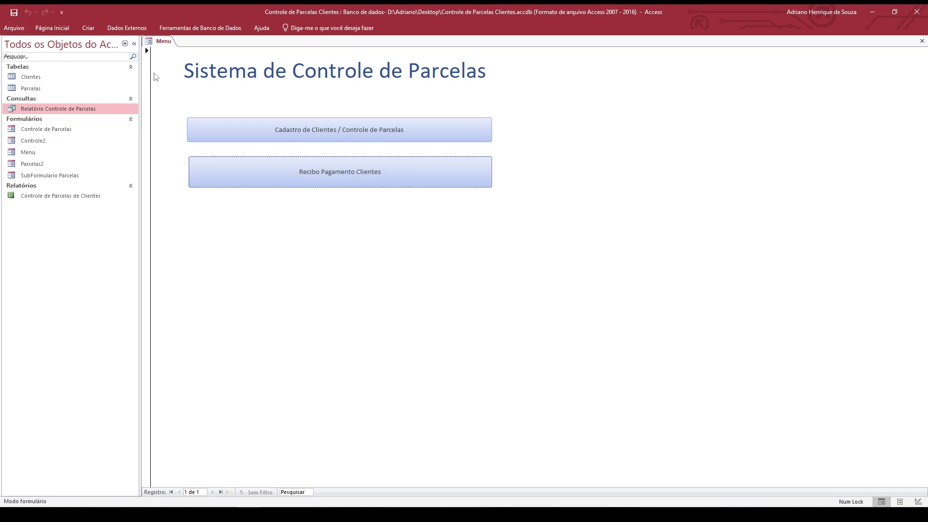
- Start a new macro whose AbrirFormulário action opens the Menu form
{"action": "left_click", "coordinate": [89, 30]}
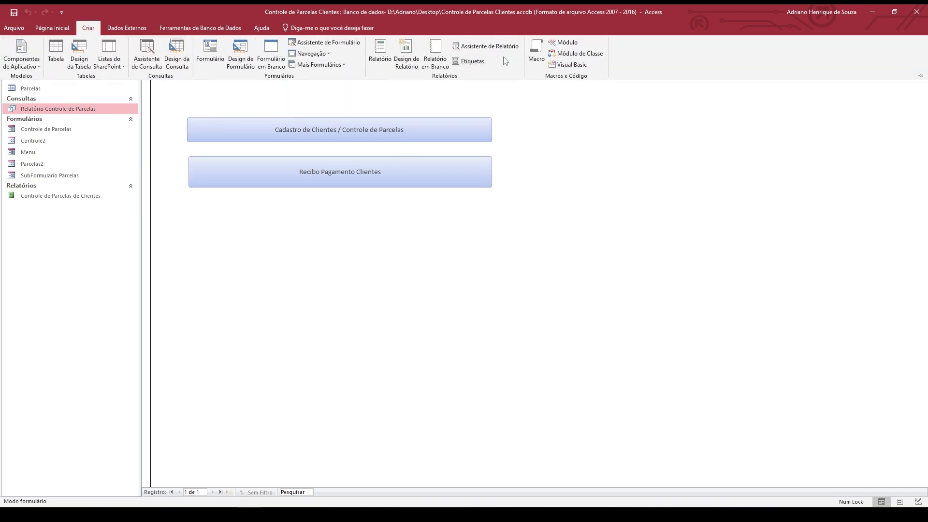
{"action": "left_click", "coordinate": [537, 53]}
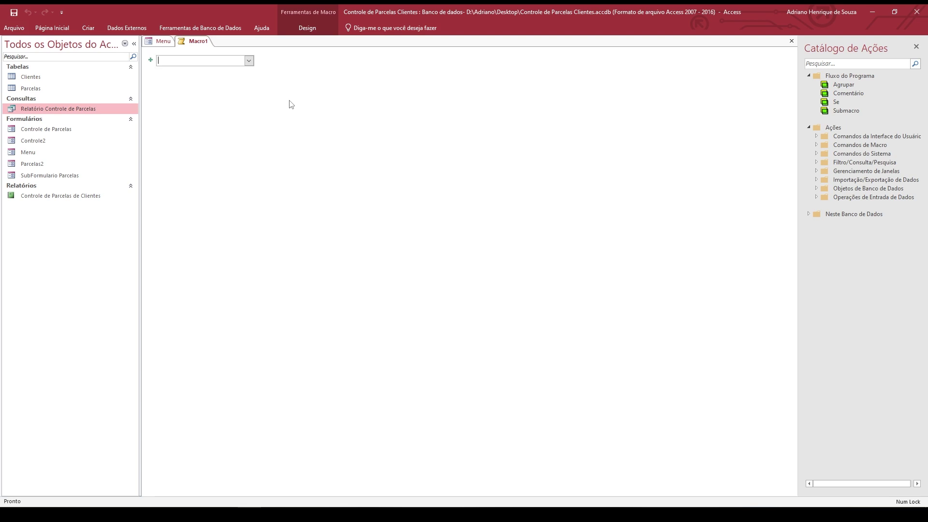
{"action": "type", "text": "AbrirConsulta"}
{"action": "left_click", "coordinate": [249, 61]}
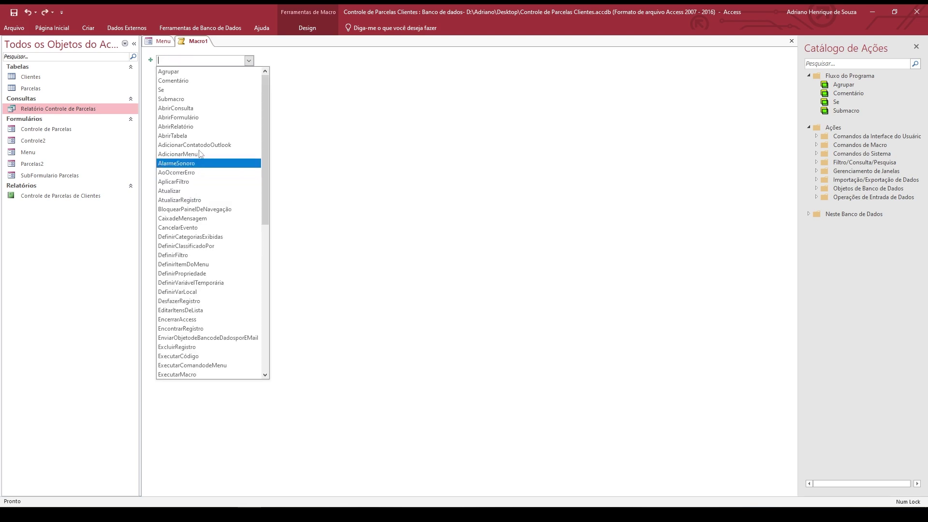
{"action": "left_click", "coordinate": [179, 117]}
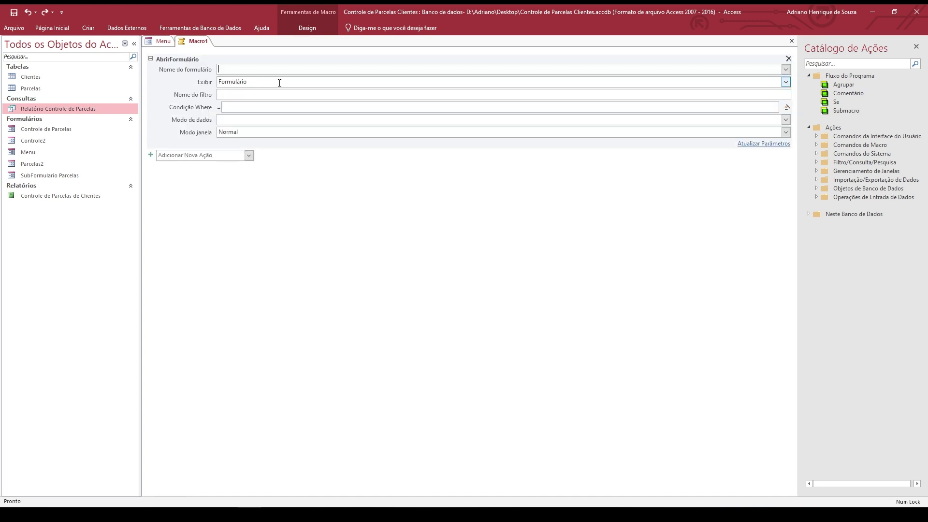
{"action": "left_click", "coordinate": [786, 69]}
{"action": "left_click", "coordinate": [235, 96]}
- Add a MaximizarJanela action so the macro maximizes the window
{"action": "left_click", "coordinate": [249, 155]}
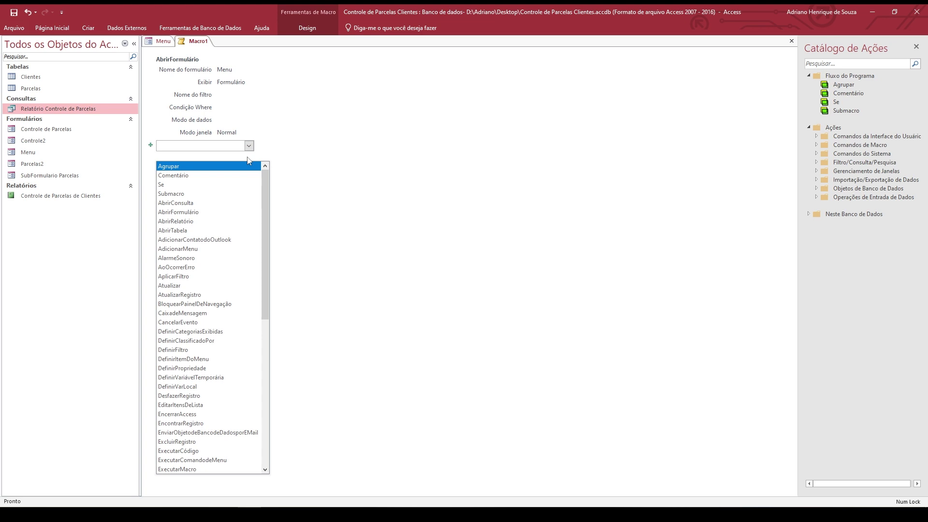
{"action": "type", "text": "Nax"}
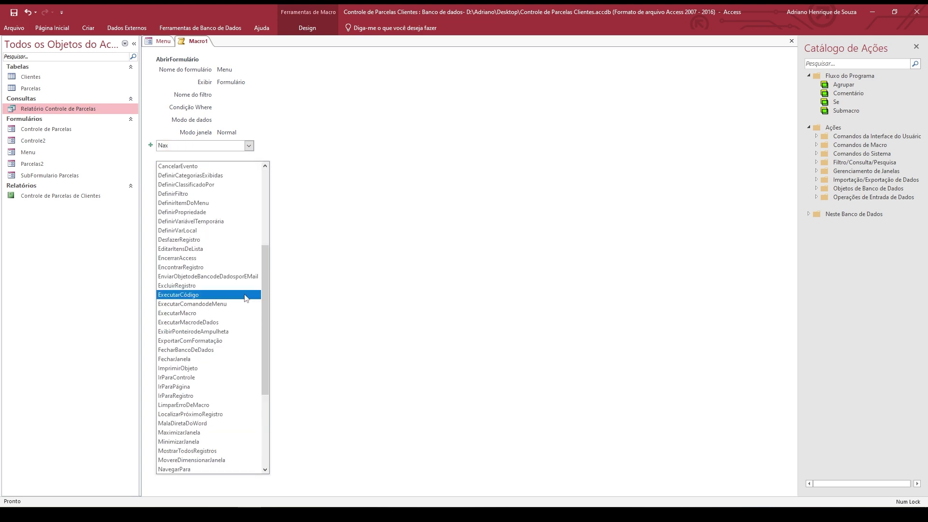
{"action": "key", "text": "BackSpace"}
{"action": "key", "text": "BackSpace"}
{"action": "key", "text": "BackSpace"}
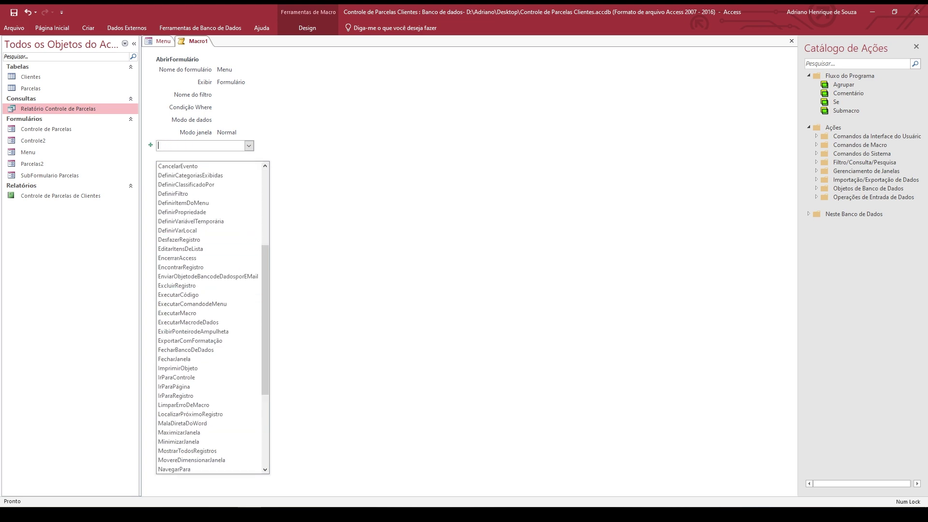
{"action": "type", "text": "MaximizarJanela"}
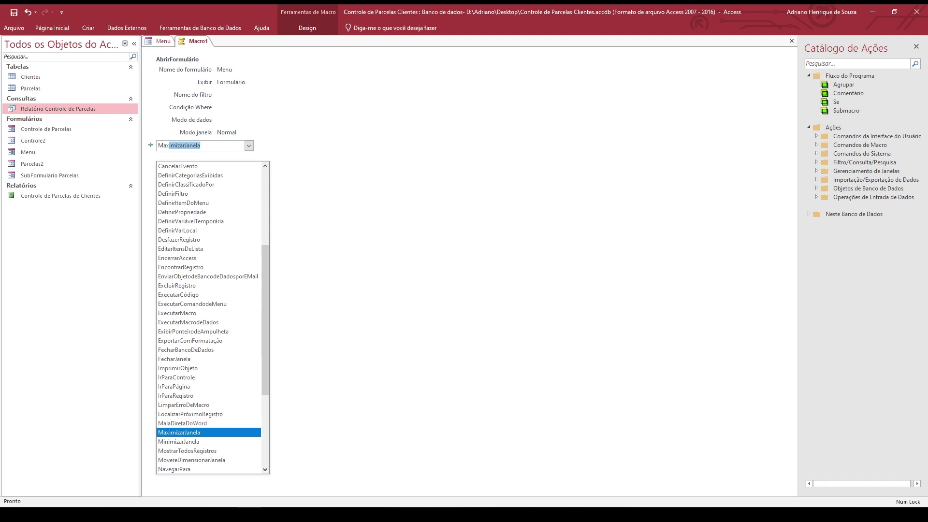
{"action": "key", "text": "Return"}
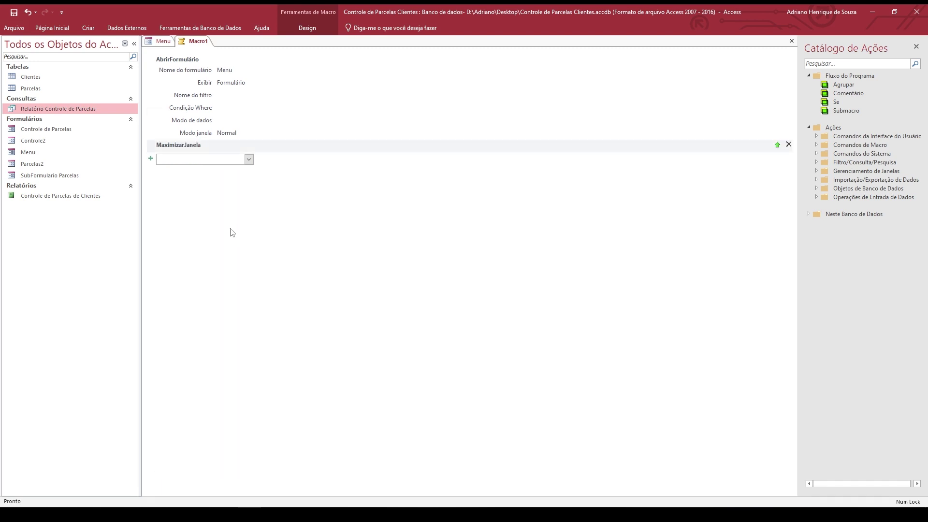
- Save the macro under the name AutoExec
{"action": "right_click", "coordinate": [196, 42]}
{"action": "left_click", "coordinate": [212, 49]}
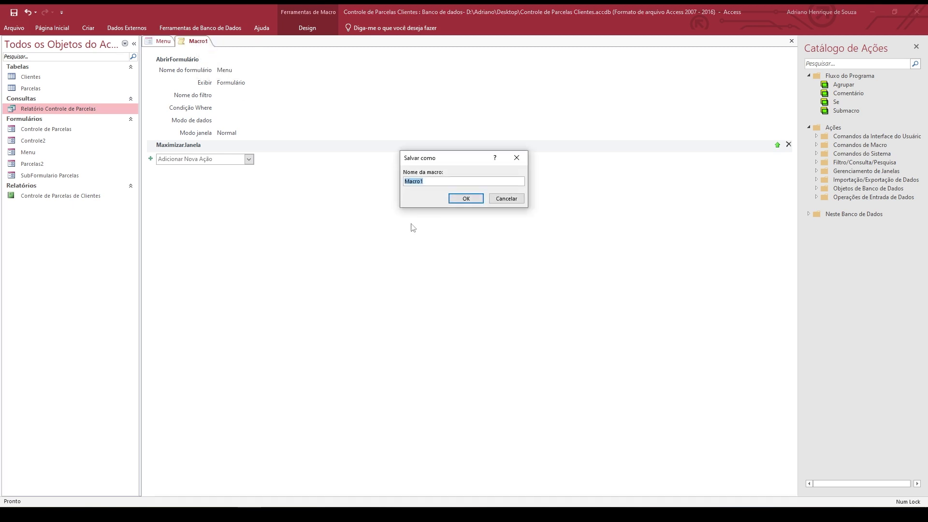
{"action": "type", "text": "AutoExec"}
{"action": "key", "text": "Return"}
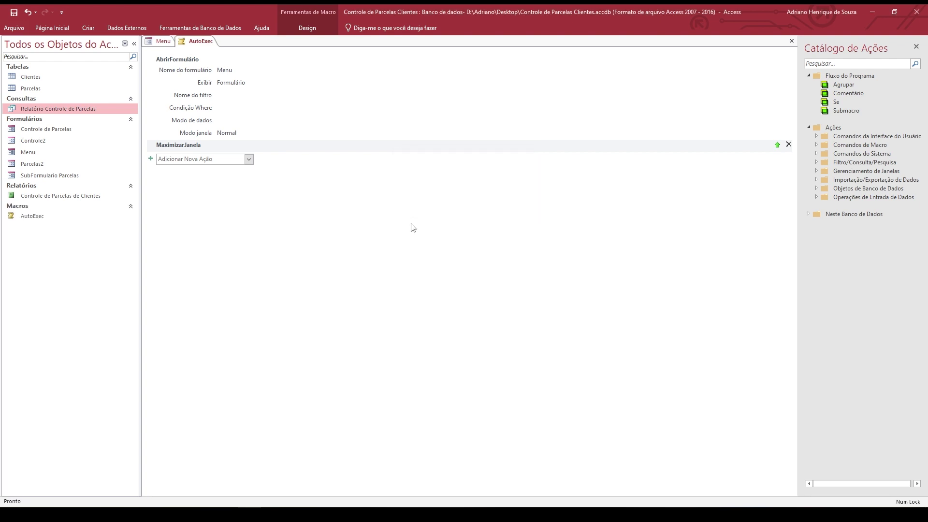
- Save the AutoExec macro and go to the Current Database settings in Access Options
{"action": "right_click", "coordinate": [192, 43]}
{"action": "left_click", "coordinate": [235, 50]}
{"action": "left_click", "coordinate": [13, 28]}
{"action": "left_click", "coordinate": [20, 210]}
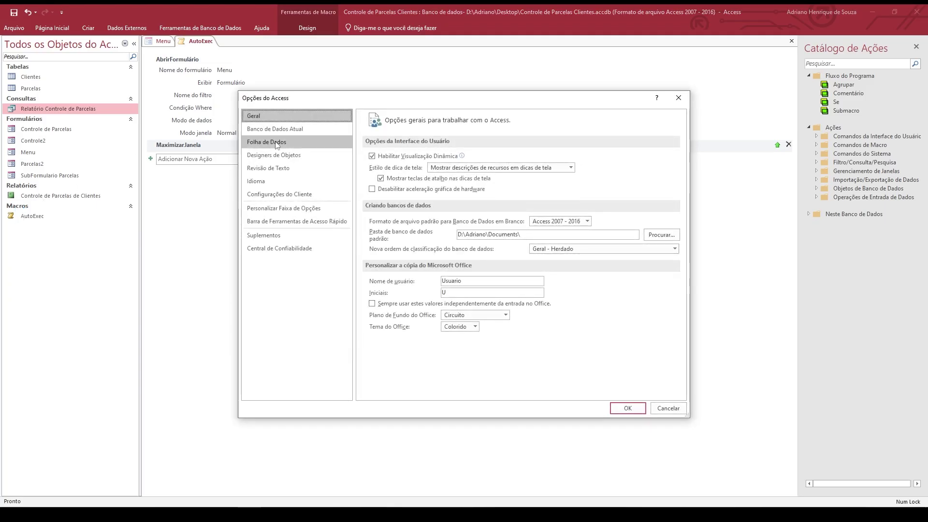
{"action": "left_click", "coordinate": [275, 129]}
- Set the application title to 'Control de Parcelas'
{"action": "left_click", "coordinate": [527, 154]}
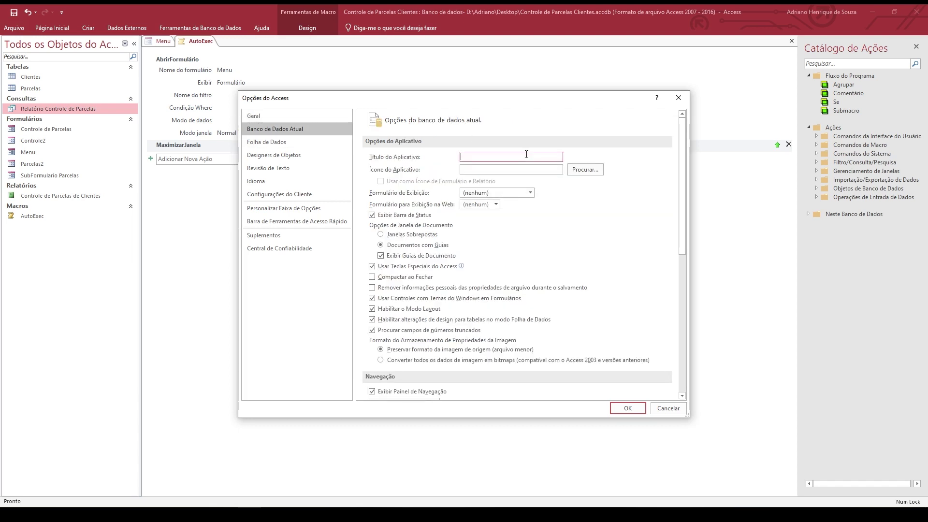
{"action": "type", "text": "Controlde"}
{"action": "type", "text": " p"}
{"action": "key", "text": "BackSpace"}
{"action": "key", "text": "BackSpace"}
{"action": "key", "text": "BackSpace"}
{"action": "type", "text": "P"}
{"action": "type", "text": "arcelças"}
{"action": "key", "text": "BackSpace"}
{"action": "key", "text": "BackSpace"}
{"action": "key", "text": "BackSpace"}
{"action": "type", "text": "as"}
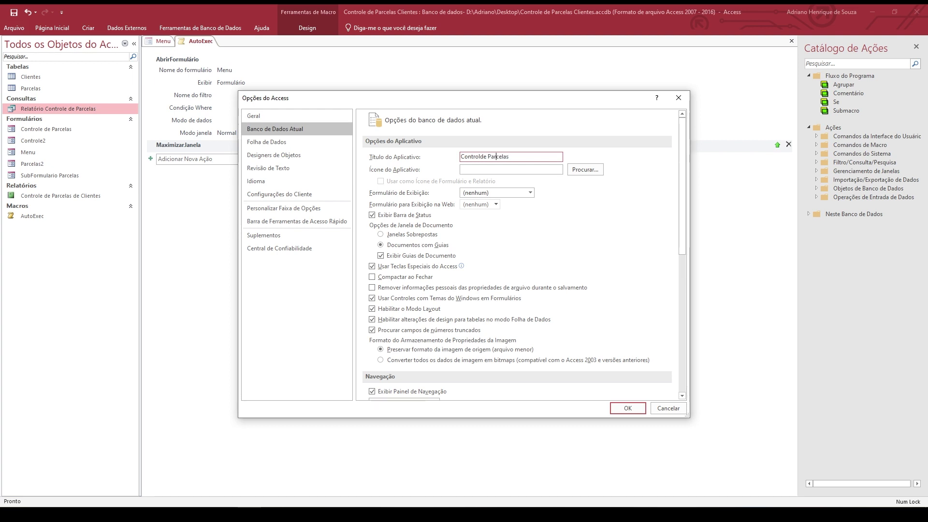
{"action": "left_click", "coordinate": [480, 156]}
- Make Menu the display form and hide the status bar and navigation pane
{"action": "left_click", "coordinate": [530, 193]}
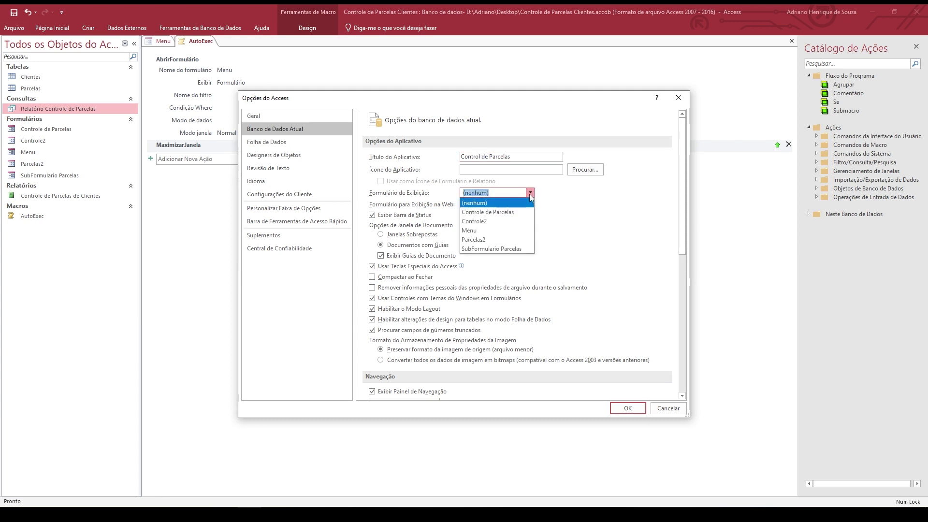
{"action": "left_click", "coordinate": [484, 231]}
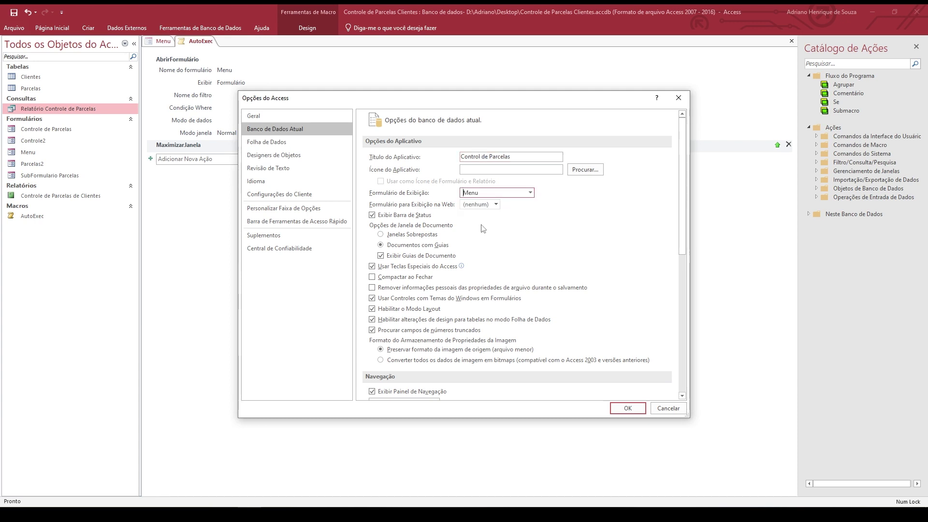
{"action": "left_click", "coordinate": [379, 218]}
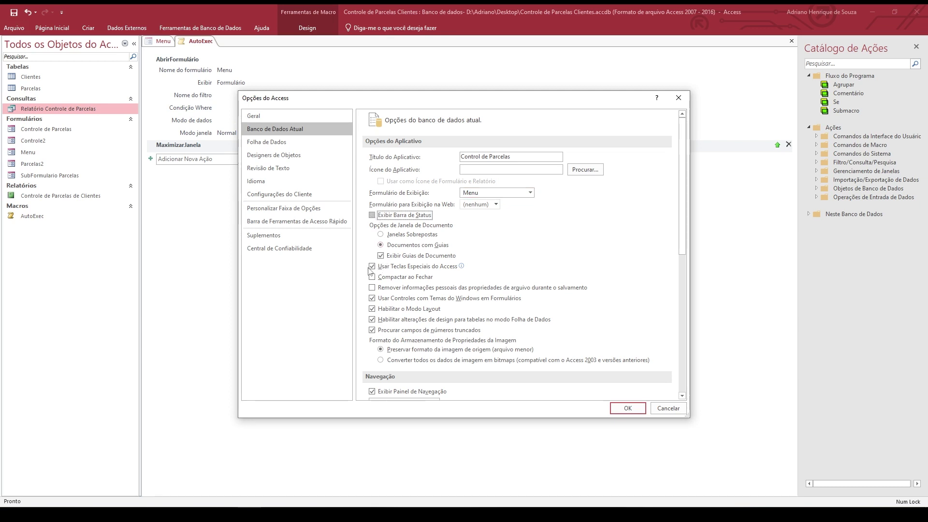
{"action": "scroll", "coordinate": [395, 389], "scroll_direction": "down", "scroll_amount": 1}
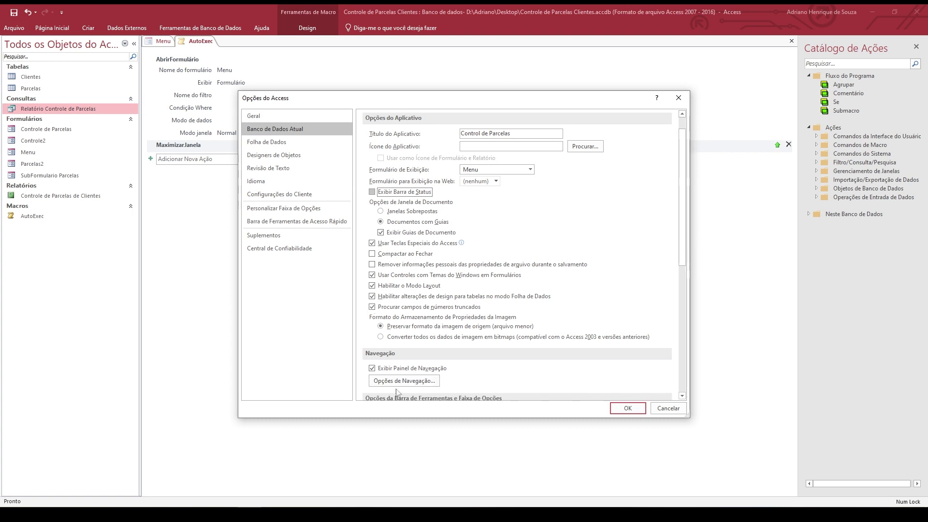
{"action": "left_click", "coordinate": [373, 368]}
- Review the remaining options, keeping the default shortcut menu bar
{"action": "scroll", "coordinate": [400, 361], "scroll_direction": "down", "scroll_amount": 3}
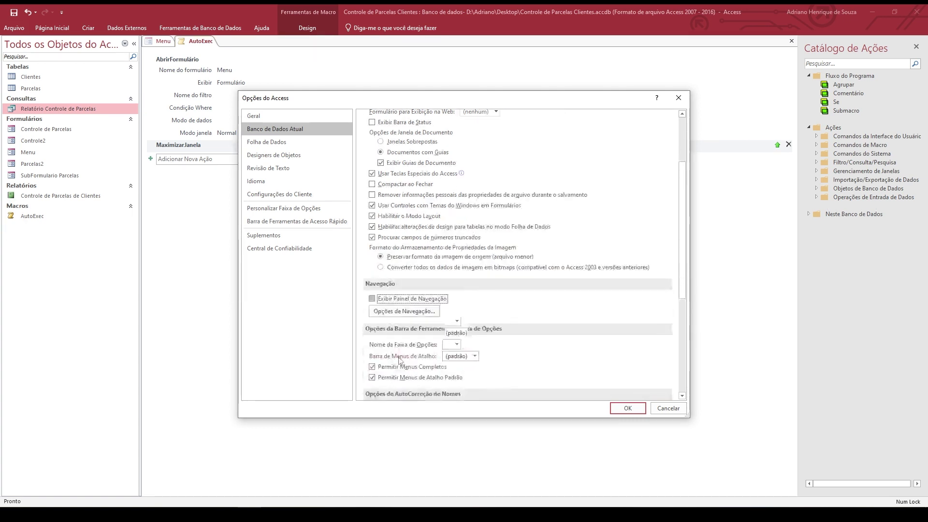
{"action": "scroll", "coordinate": [400, 360], "scroll_direction": "down", "scroll_amount": 1}
{"action": "scroll", "coordinate": [399, 360], "scroll_direction": "down", "scroll_amount": 1}
{"action": "scroll", "coordinate": [369, 321], "scroll_direction": "down", "scroll_amount": 2}
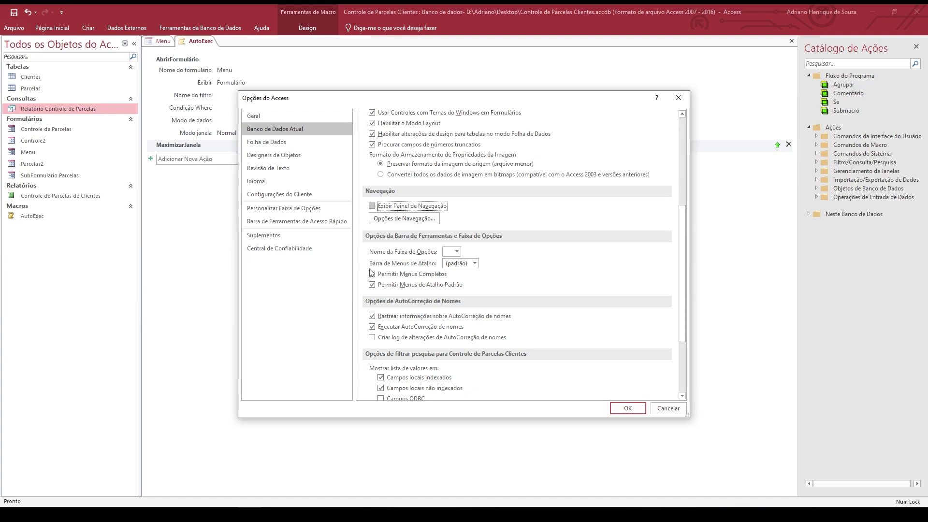
{"action": "left_click", "coordinate": [458, 253]}
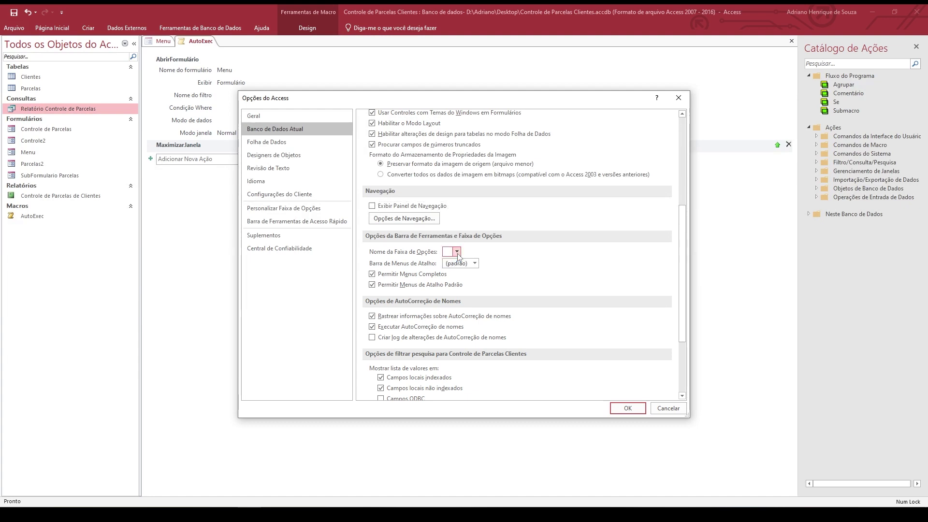
{"action": "left_click", "coordinate": [475, 264]}
{"action": "left_click", "coordinate": [476, 264]}
{"action": "scroll", "coordinate": [410, 292], "scroll_direction": "down", "scroll_amount": 2}
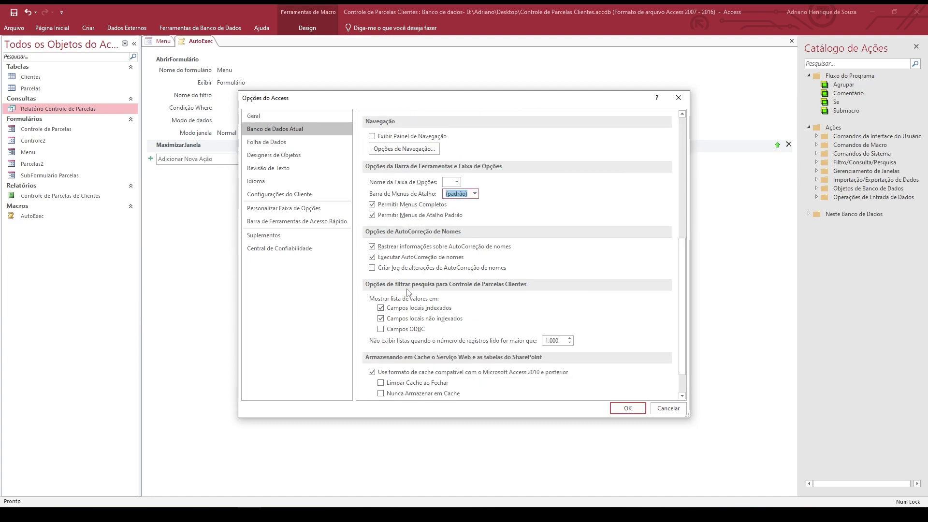
{"action": "scroll", "coordinate": [410, 292], "scroll_direction": "down", "scroll_amount": 1}
- Apply the startup options, then close and reopen the installment control database
{"action": "left_click", "coordinate": [628, 408]}
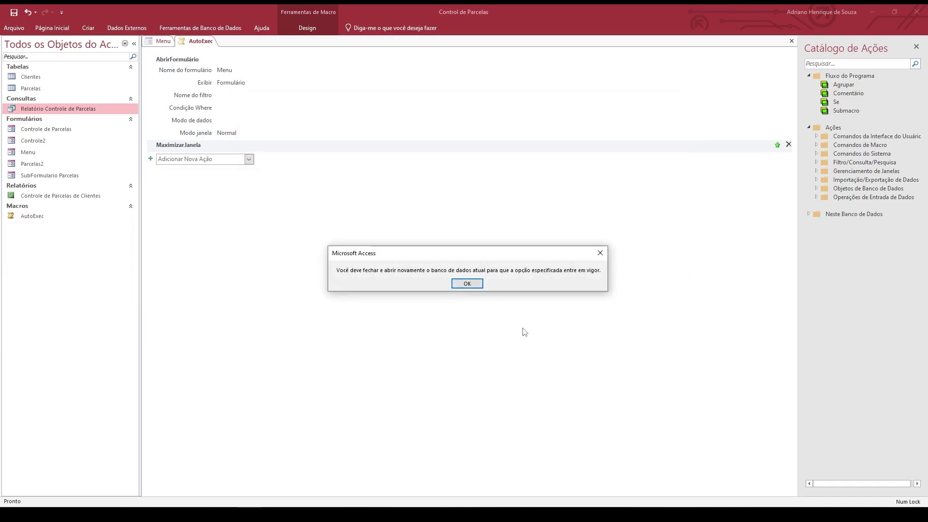
{"action": "left_click", "coordinate": [467, 285]}
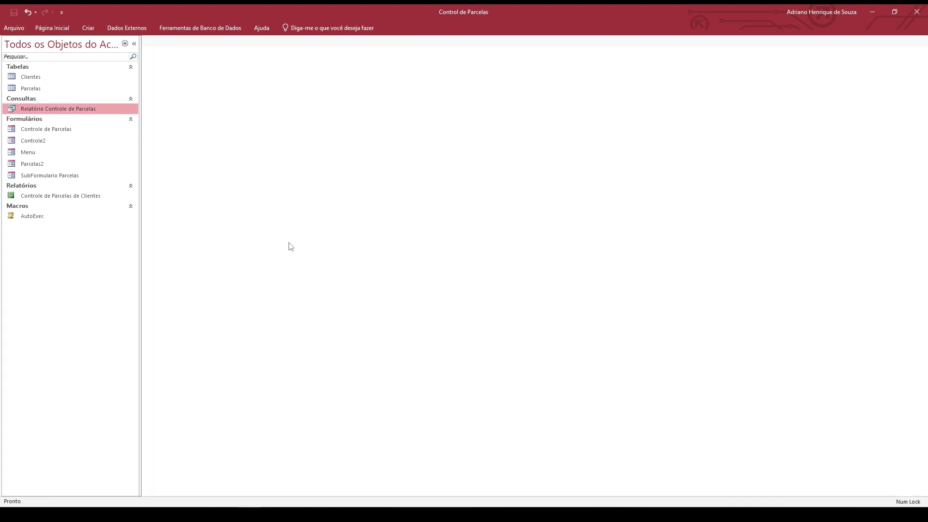
{"action": "left_click", "coordinate": [14, 27]}
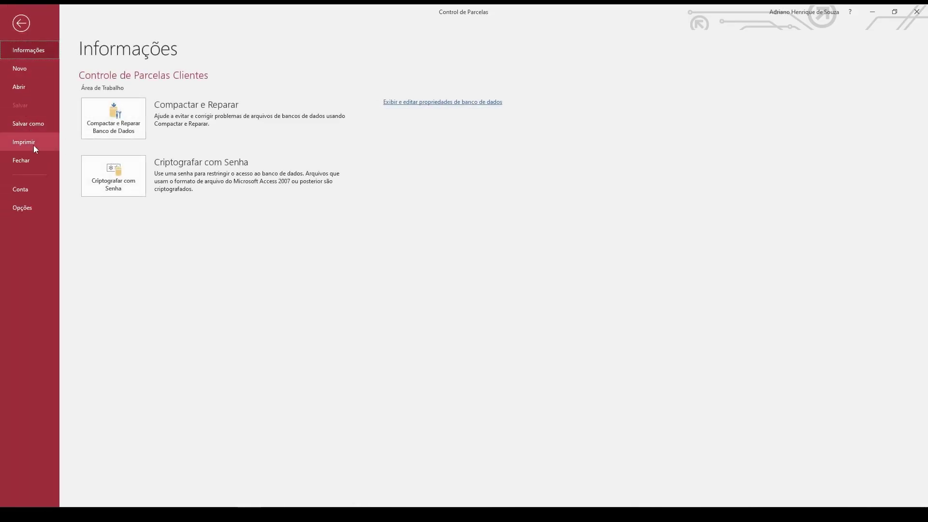
{"action": "left_click", "coordinate": [21, 161]}
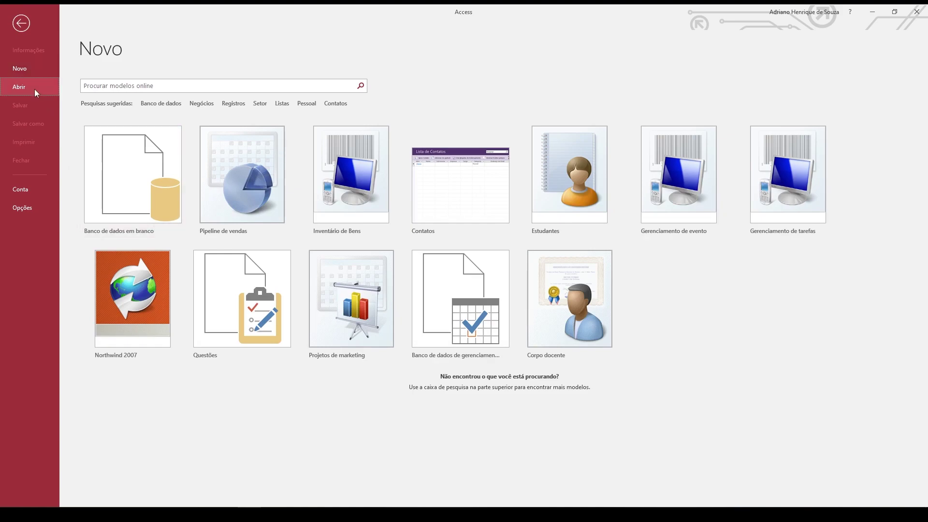
{"action": "left_click", "coordinate": [34, 89]}
{"action": "left_click", "coordinate": [332, 152]}
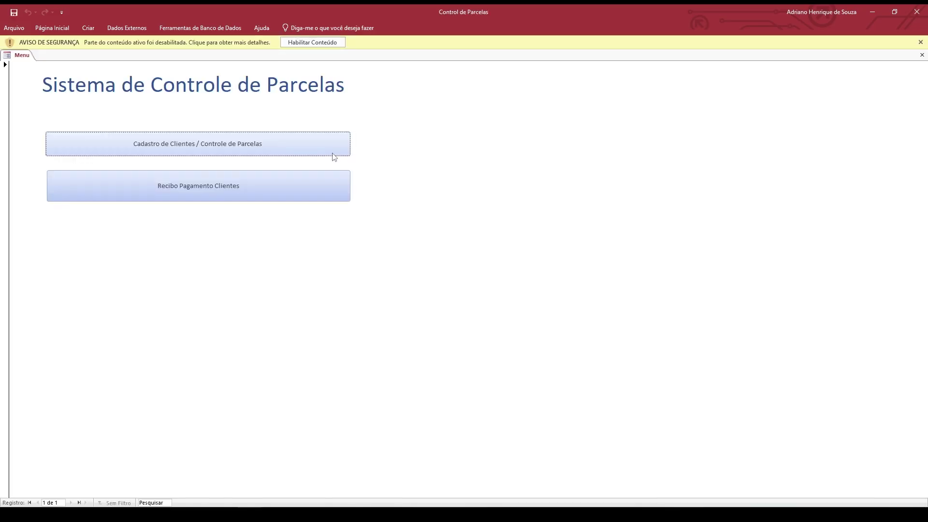
- Enable content and launch the Cadastro de Clientes / Controle de Parcelas form from the Menu
{"action": "left_click", "coordinate": [317, 43]}
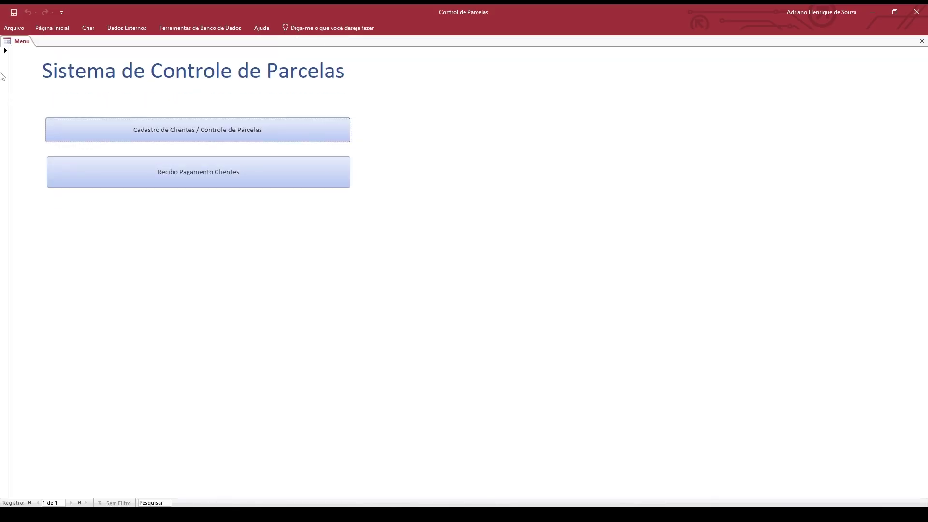
{"action": "left_click", "coordinate": [6, 55]}
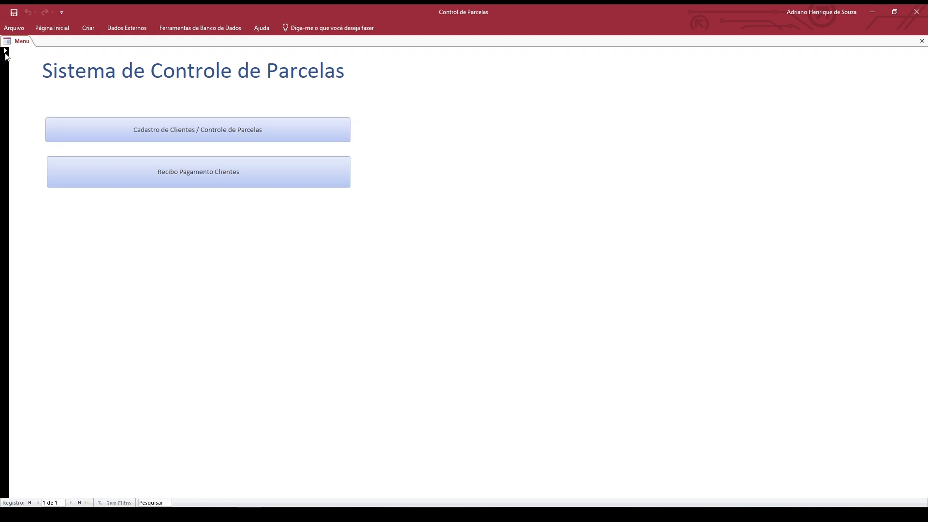
{"action": "left_click", "coordinate": [258, 133]}
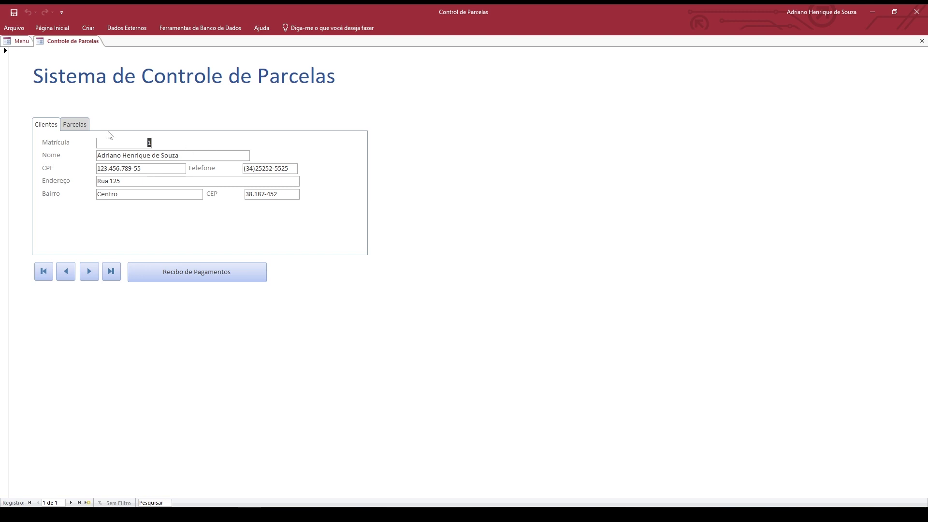
- Switch between the form's pages and try moving to a previous client record
{"action": "left_click", "coordinate": [75, 125]}
{"action": "left_click", "coordinate": [52, 127]}
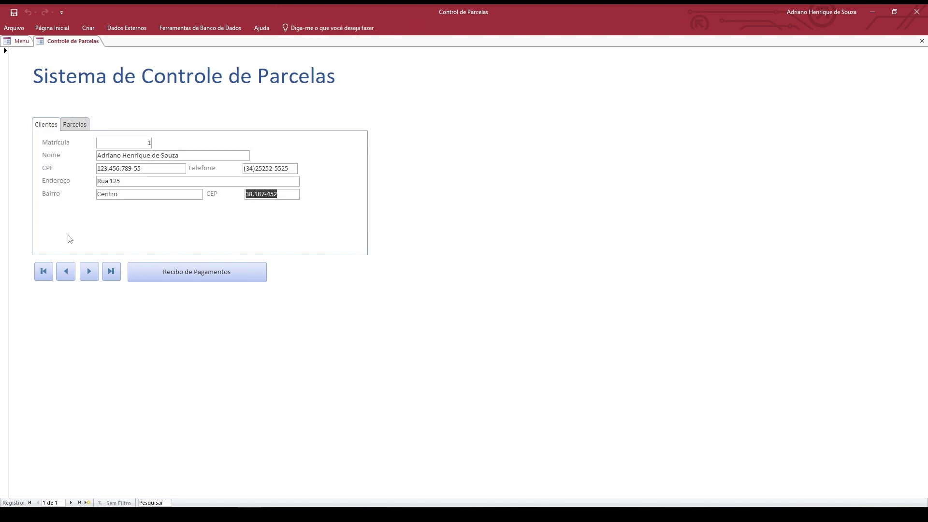
{"action": "left_click", "coordinate": [65, 278]}
{"action": "left_click", "coordinate": [465, 202]}
{"action": "left_click", "coordinate": [75, 124]}
- Create a new client record with name, CPF, phone, address, neighbourhood and CEP filled in
{"action": "left_click", "coordinate": [89, 272]}
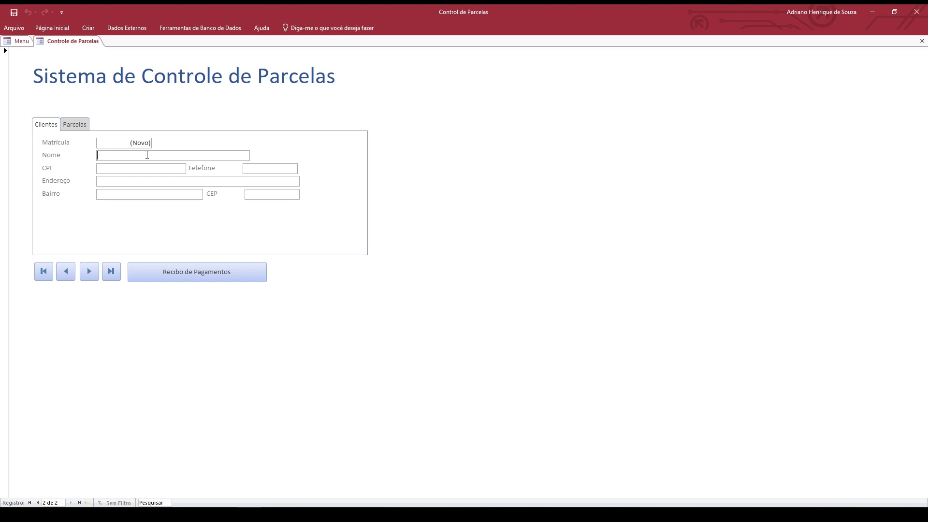
{"action": "key", "text": "Tab"}
{"action": "key", "text": "Tab"}
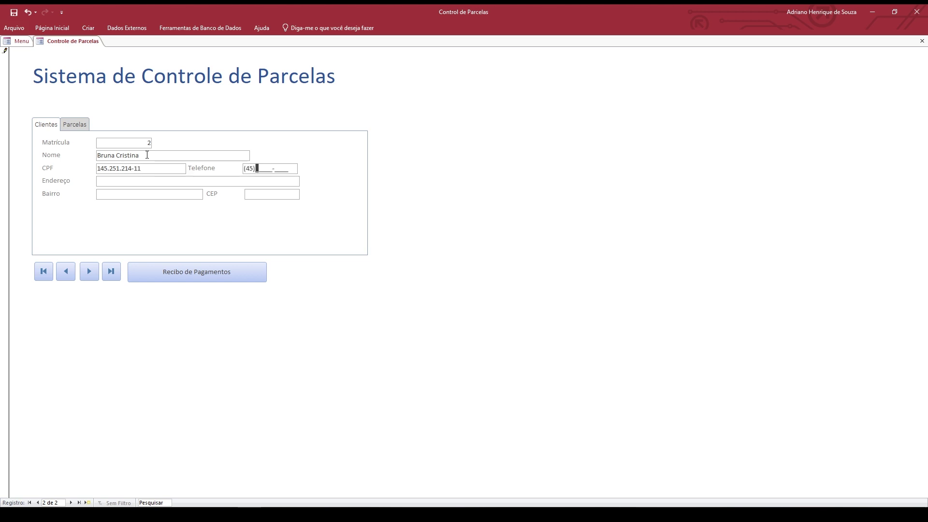
{"action": "type", "text": "Centro"}
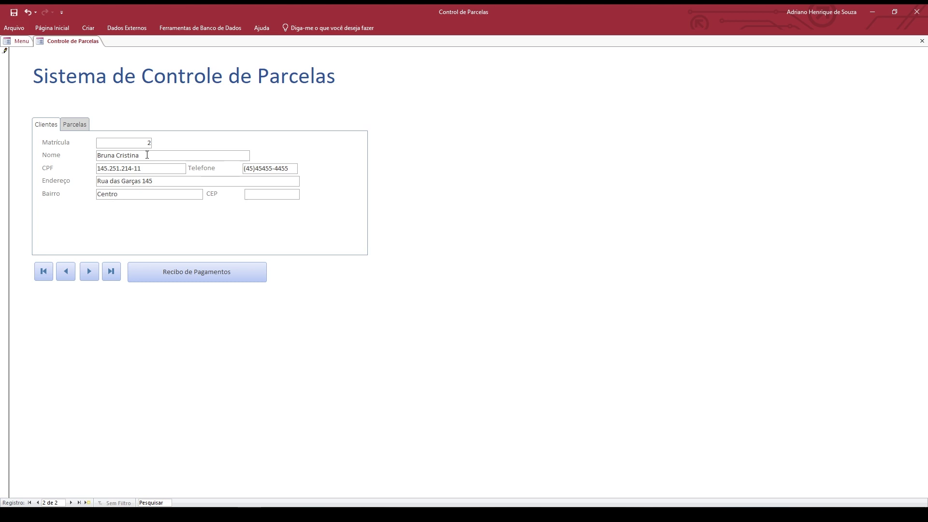
{"action": "key", "text": "Tab"}
{"action": "type", "text": "38.452-12"}
{"action": "key", "text": "Tab"}
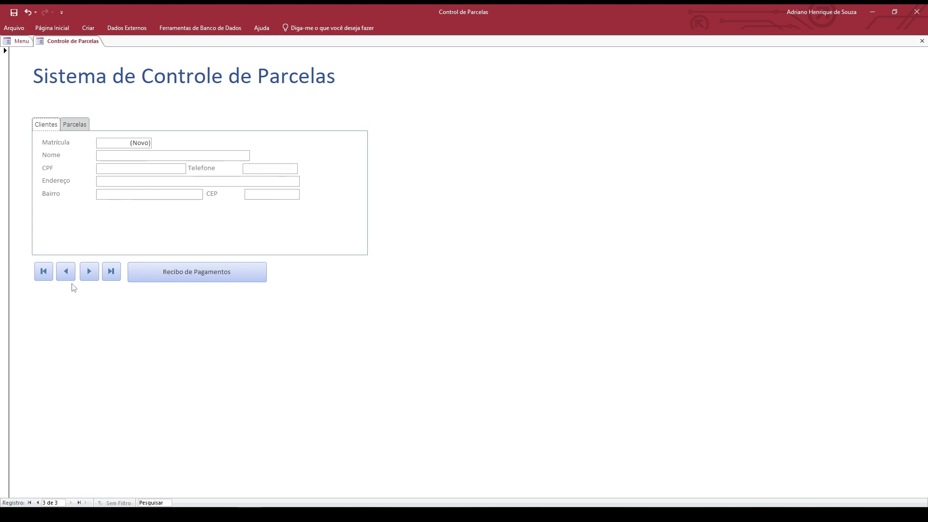
- Browse the client records and the form's two pages, ending on client 2
{"action": "left_click", "coordinate": [65, 271]}
{"action": "left_click", "coordinate": [72, 126]}
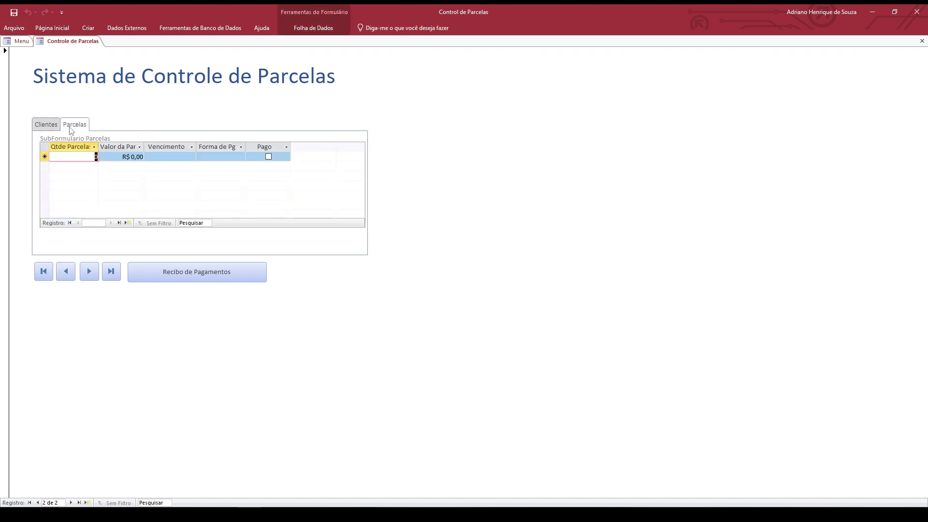
{"action": "left_click", "coordinate": [46, 126]}
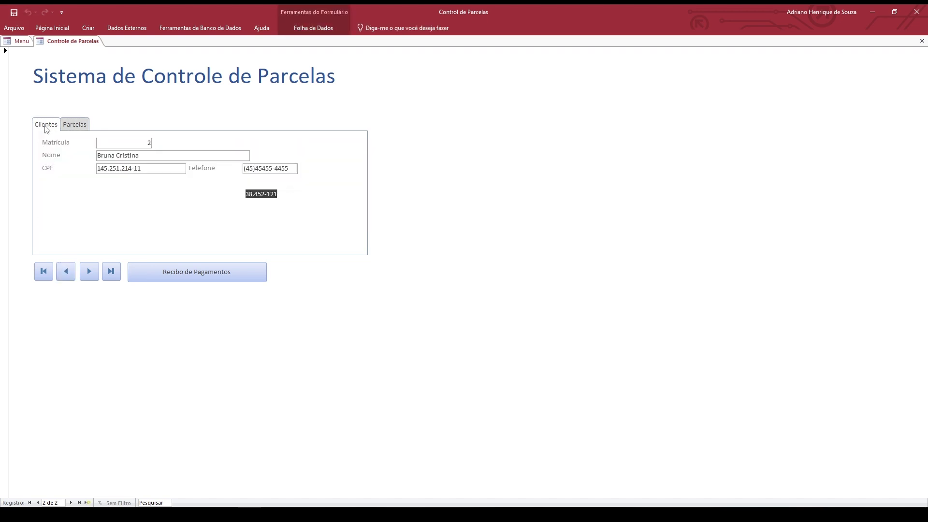
{"action": "left_click", "coordinate": [66, 272]}
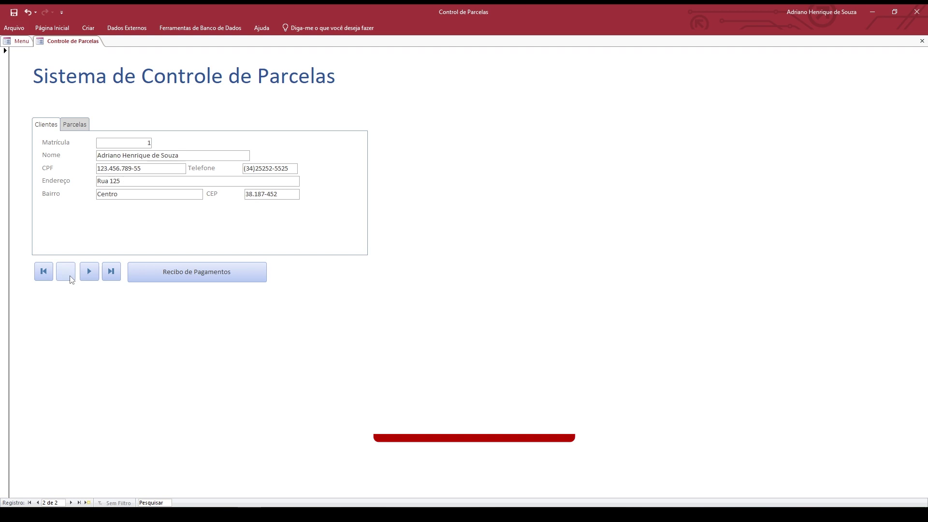
{"action": "left_click", "coordinate": [76, 125]}
{"action": "left_click", "coordinate": [51, 125]}
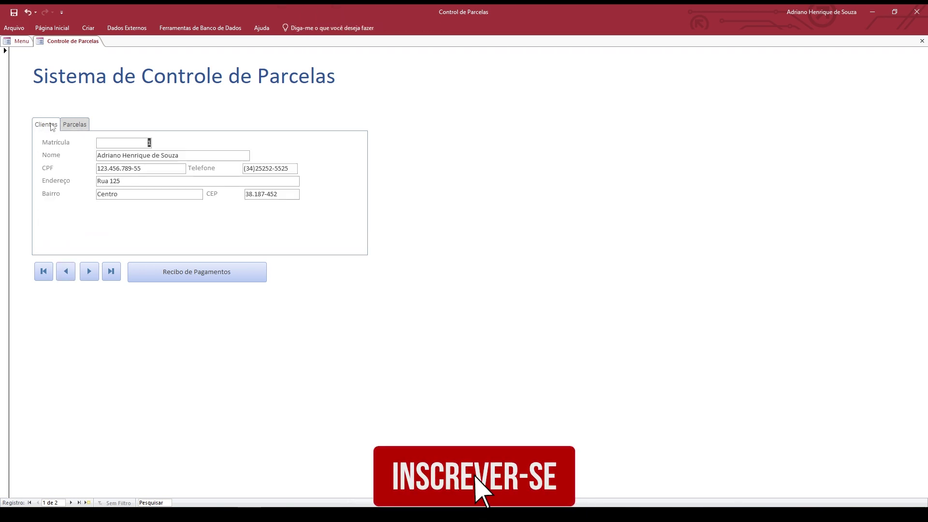
{"action": "left_click", "coordinate": [75, 124]}
{"action": "left_click", "coordinate": [46, 125]}
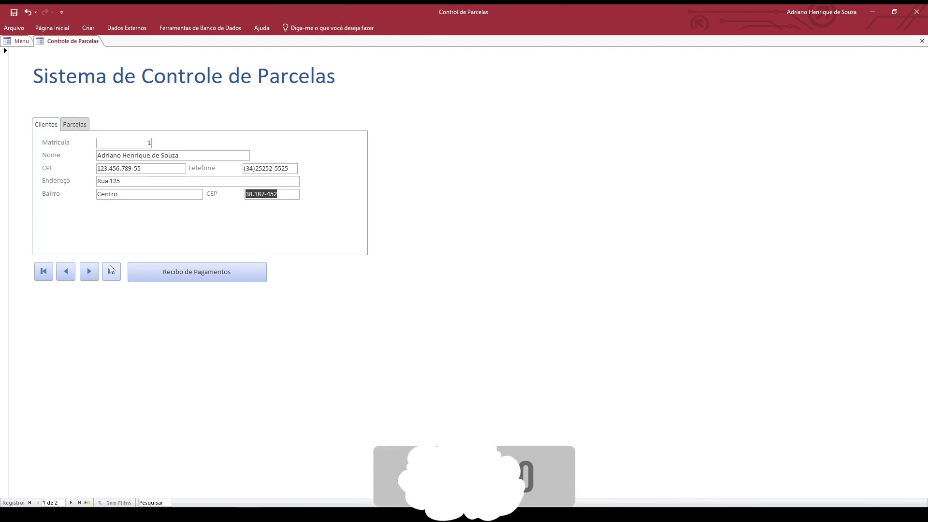
{"action": "left_click", "coordinate": [89, 271]}
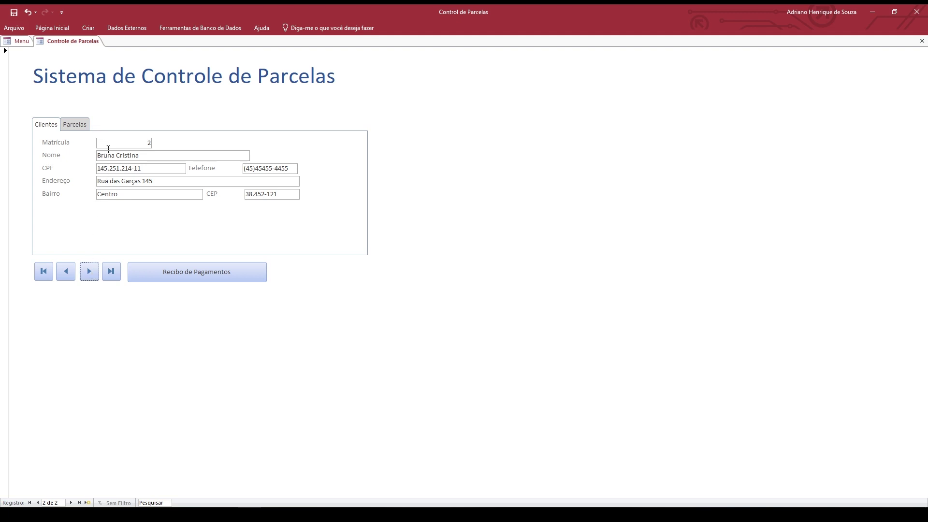
- Add client 2's installment 1 of R$ 1.000,00 due 10/02/2024 via PIX and request the receipt
{"action": "left_click", "coordinate": [73, 126]}
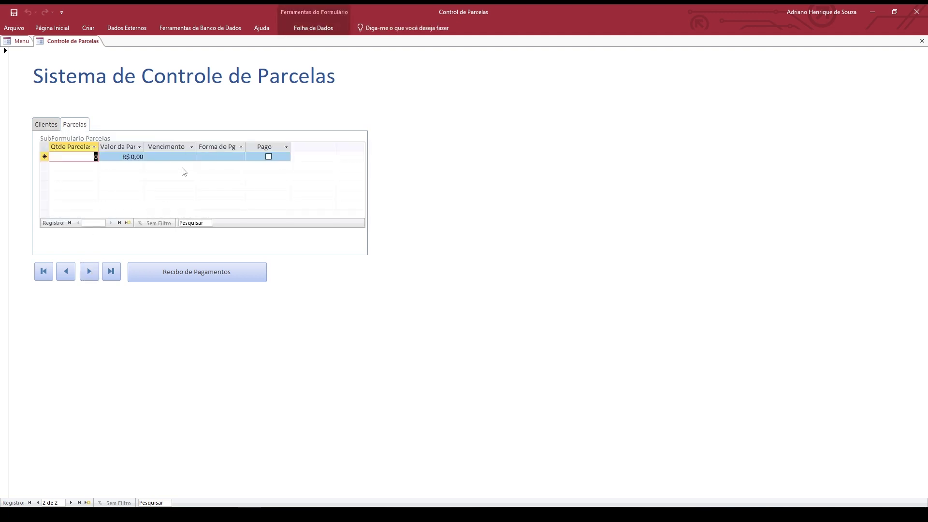
{"action": "type", "text": "1"}
{"action": "key", "text": "Tab"}
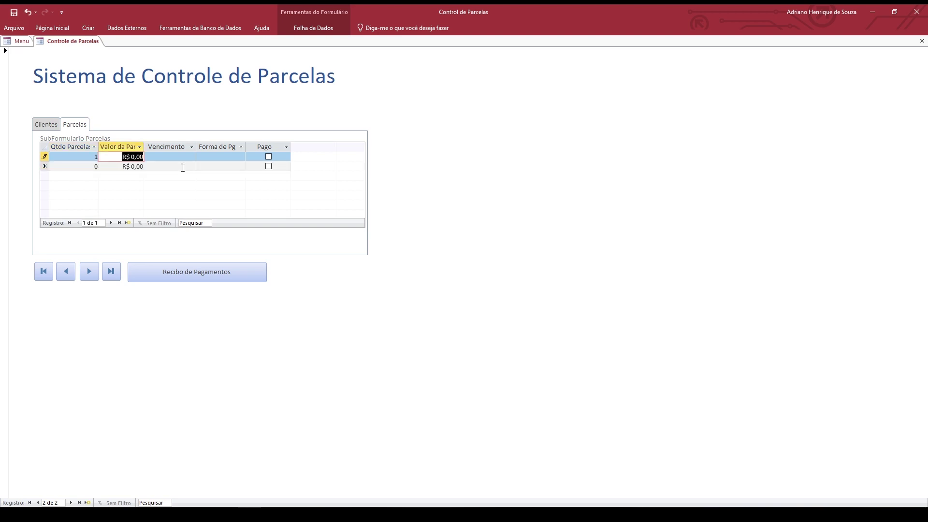
{"action": "type", "text": "1.00"}
{"action": "type", "text": "00"}
{"action": "key", "text": "Tab"}
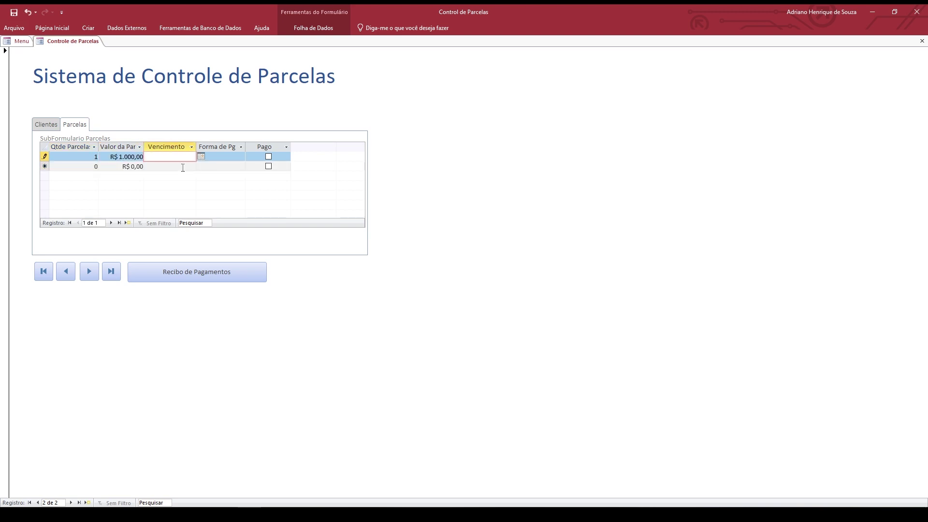
{"action": "type", "text": "10/02"}
{"action": "key", "text": "Tab"}
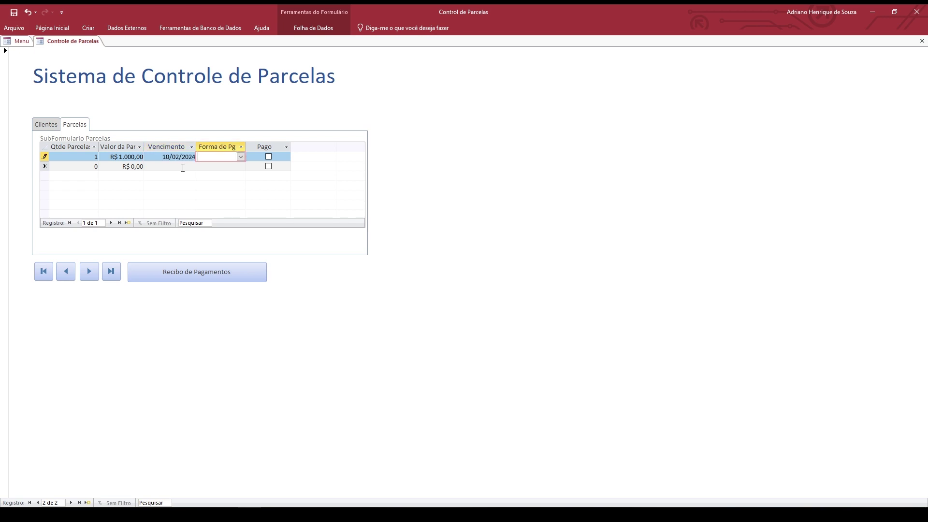
{"action": "type", "text": "PIX"}
{"action": "key", "text": "Tab"}
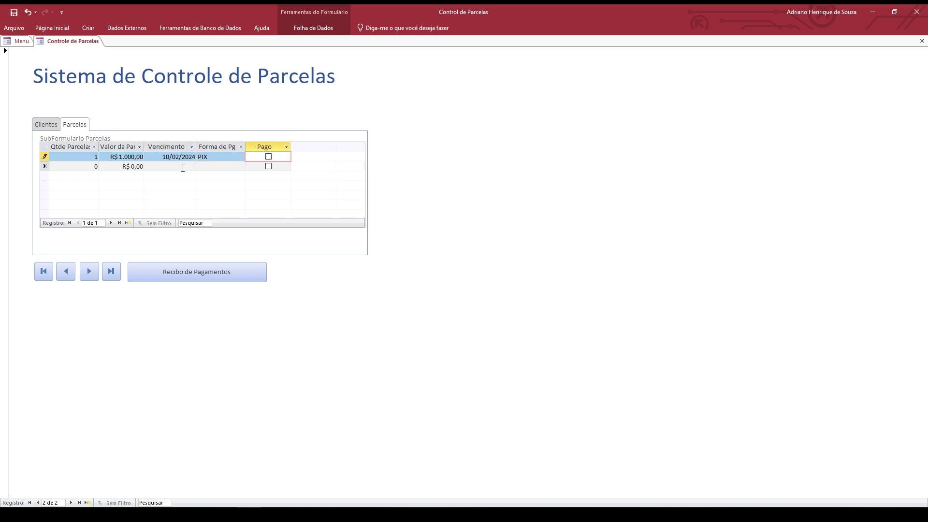
{"action": "left_click", "coordinate": [232, 271]}
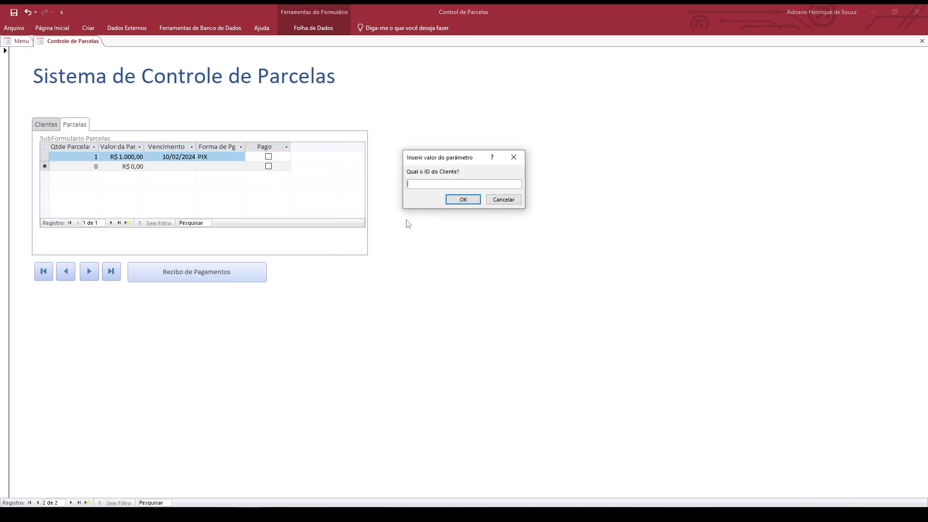
- Enter client ID 1 for the receipt and close its preview
{"action": "type", "text": "1"}
{"action": "left_click", "coordinate": [453, 198]}
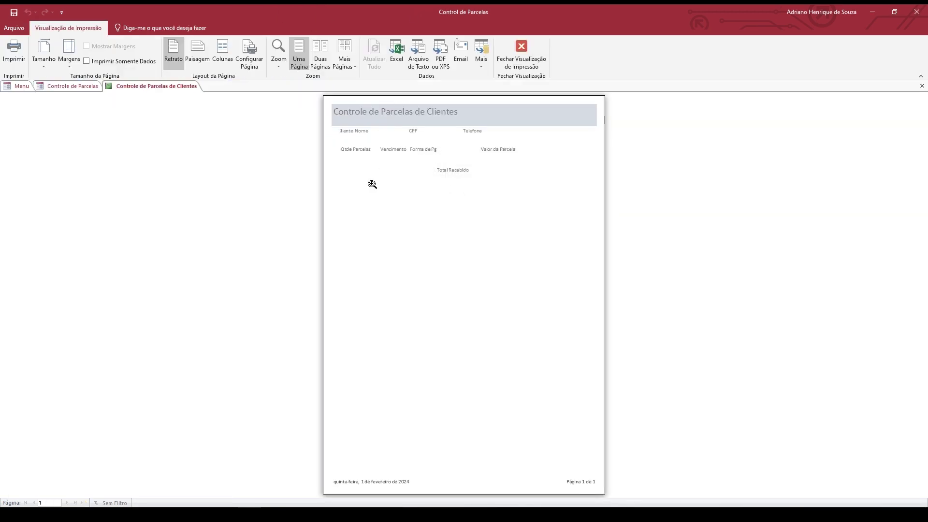
{"action": "left_click", "coordinate": [515, 67]}
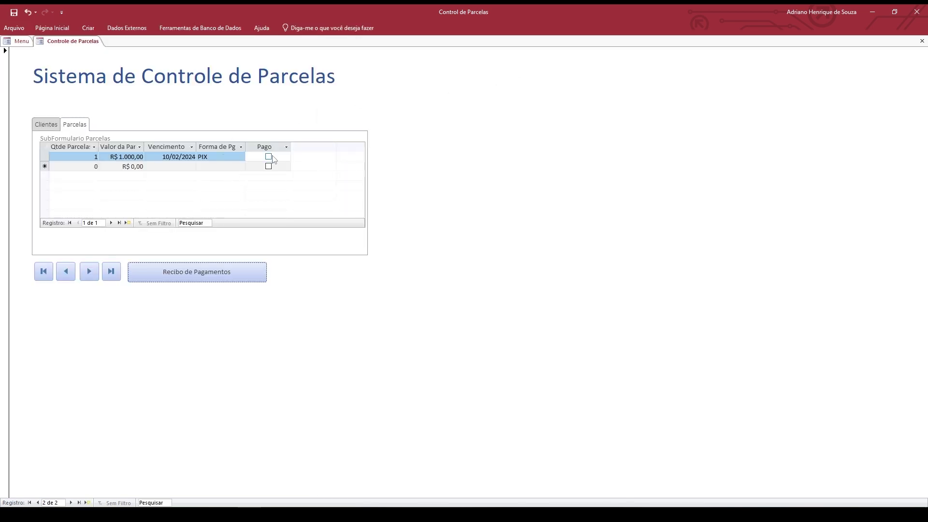
- Mark the installment paid, preview client 2's R$ 1.000,00 receipt, then return to the Menu
{"action": "left_click", "coordinate": [268, 157]}
{"action": "left_click", "coordinate": [233, 272]}
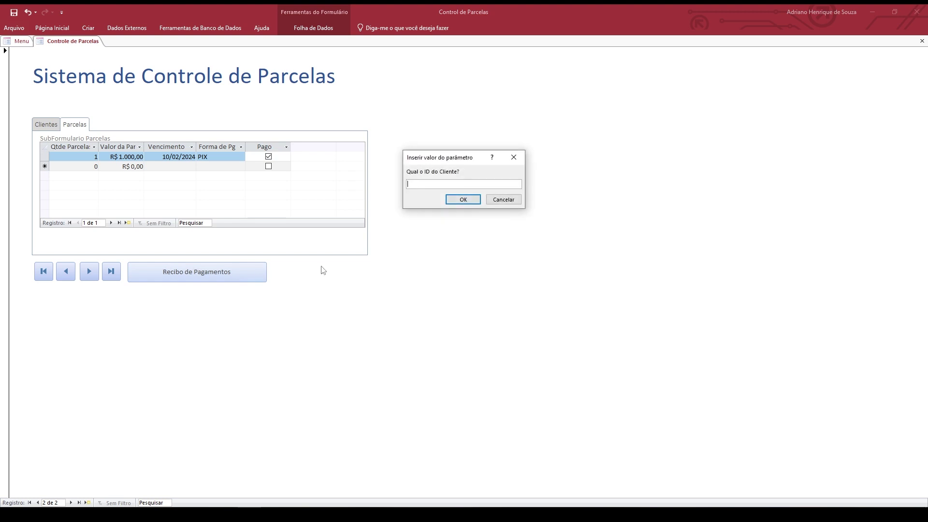
{"action": "type", "text": "2"}
{"action": "key", "text": "Return"}
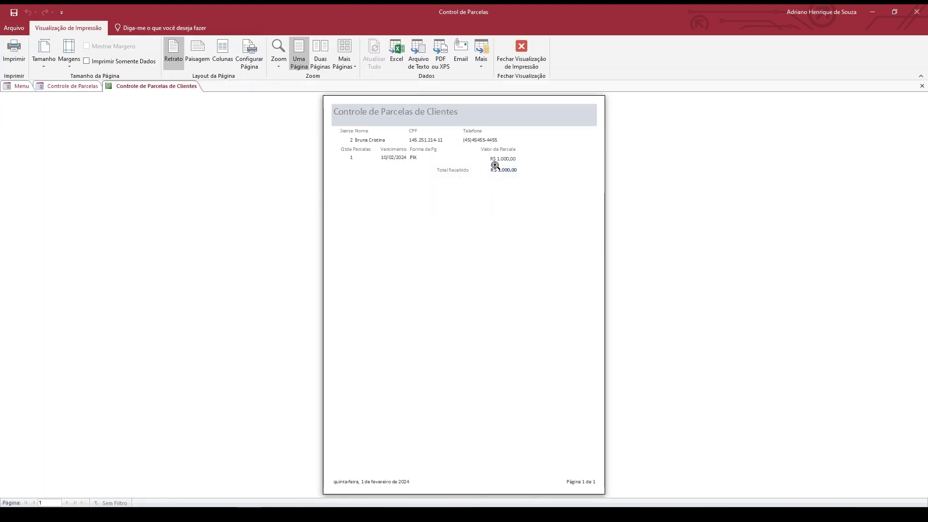
{"action": "left_click", "coordinate": [496, 166]}
{"action": "left_click", "coordinate": [496, 166]}
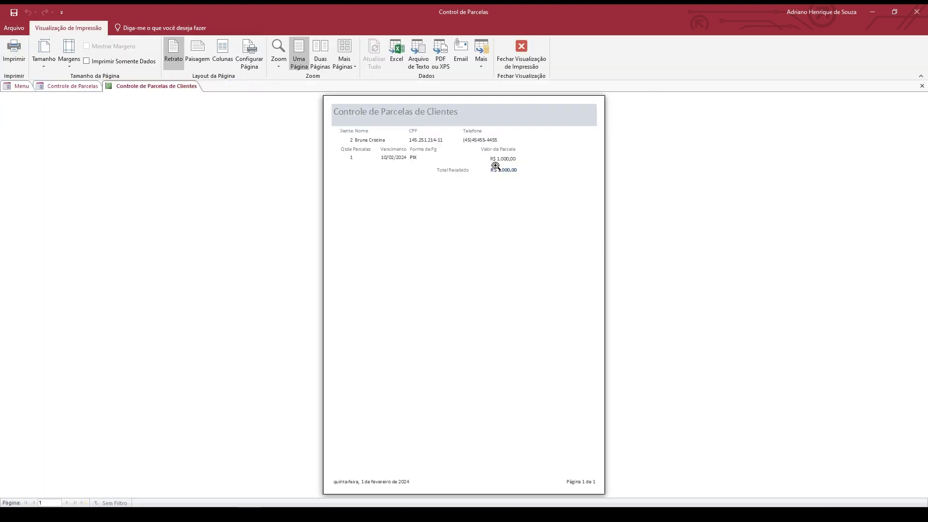
{"action": "left_click", "coordinate": [521, 53]}
{"action": "key", "text": "ctrl+w"}
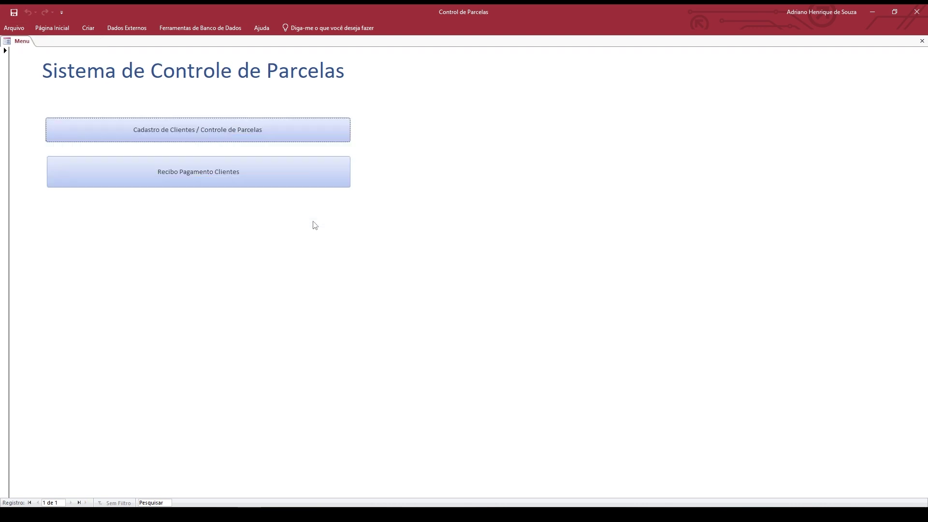